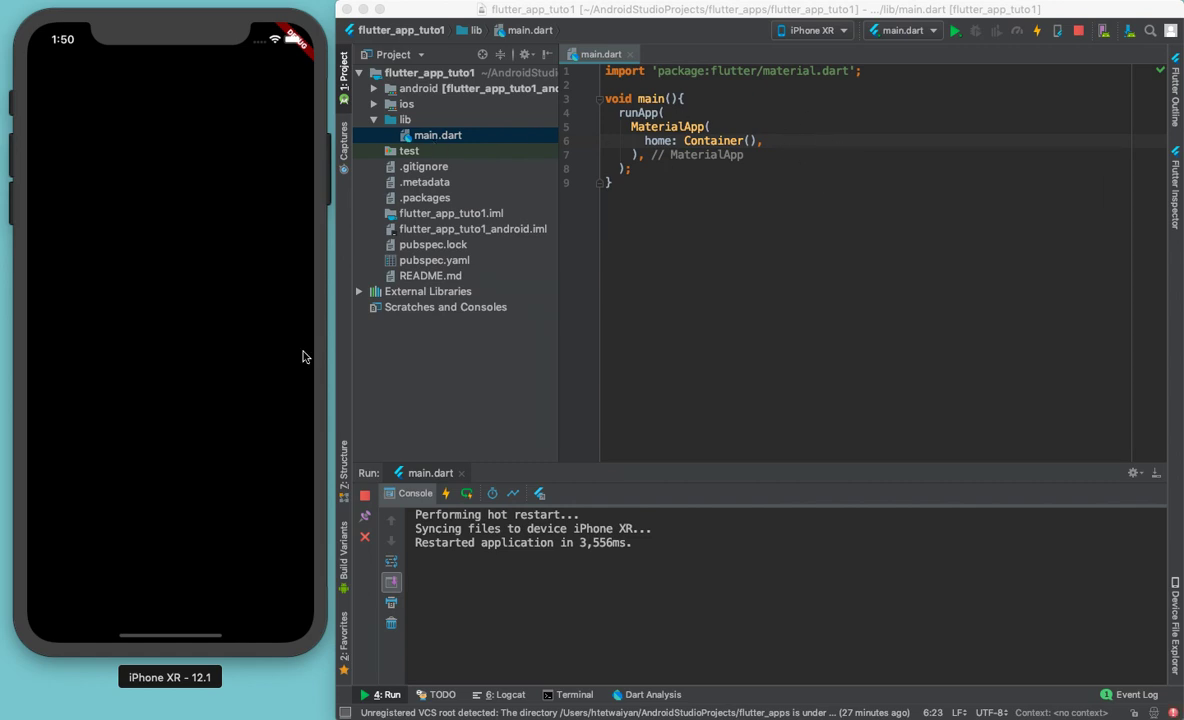
Step: Glance at the VOA RSS page, then delete all existing code in main.dart
key("ctrl+Right")
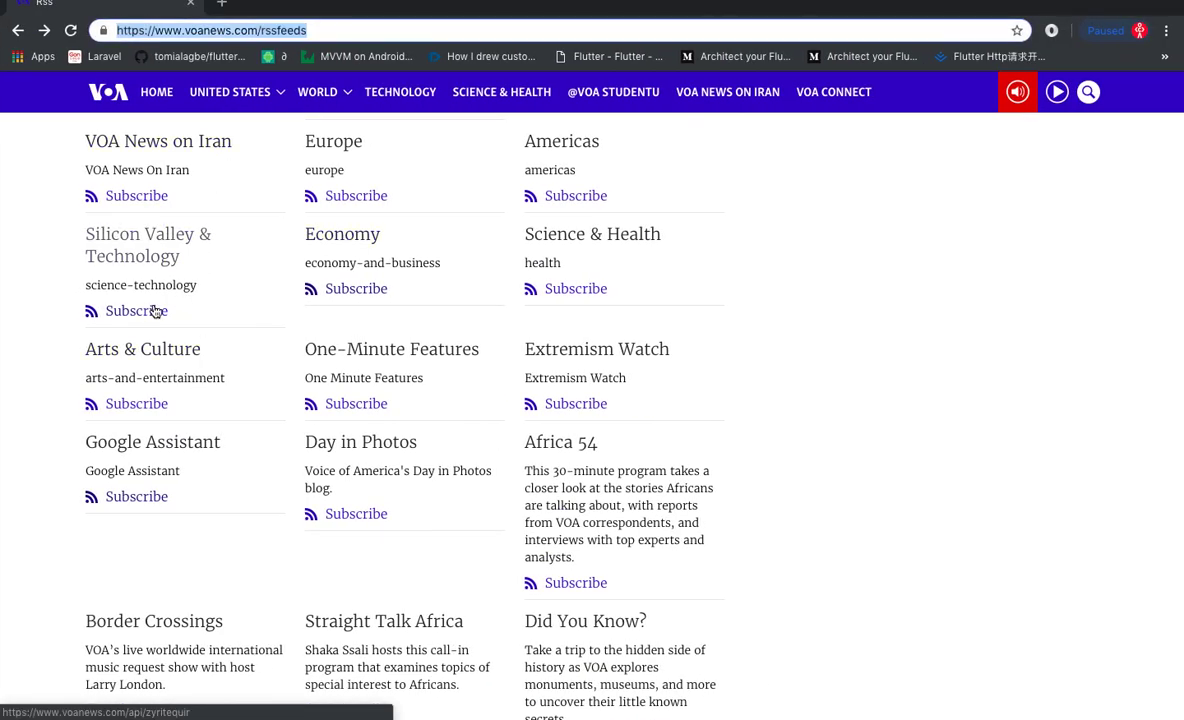
key("ctrl+Left")
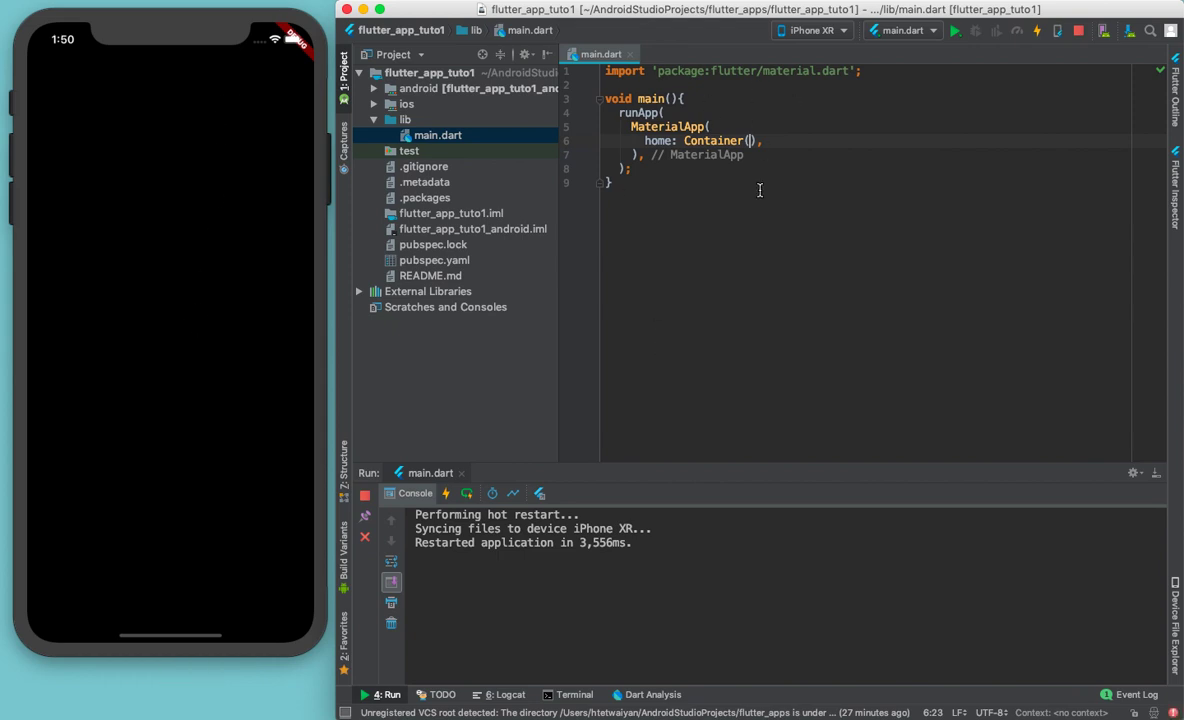
double_click(713, 140)
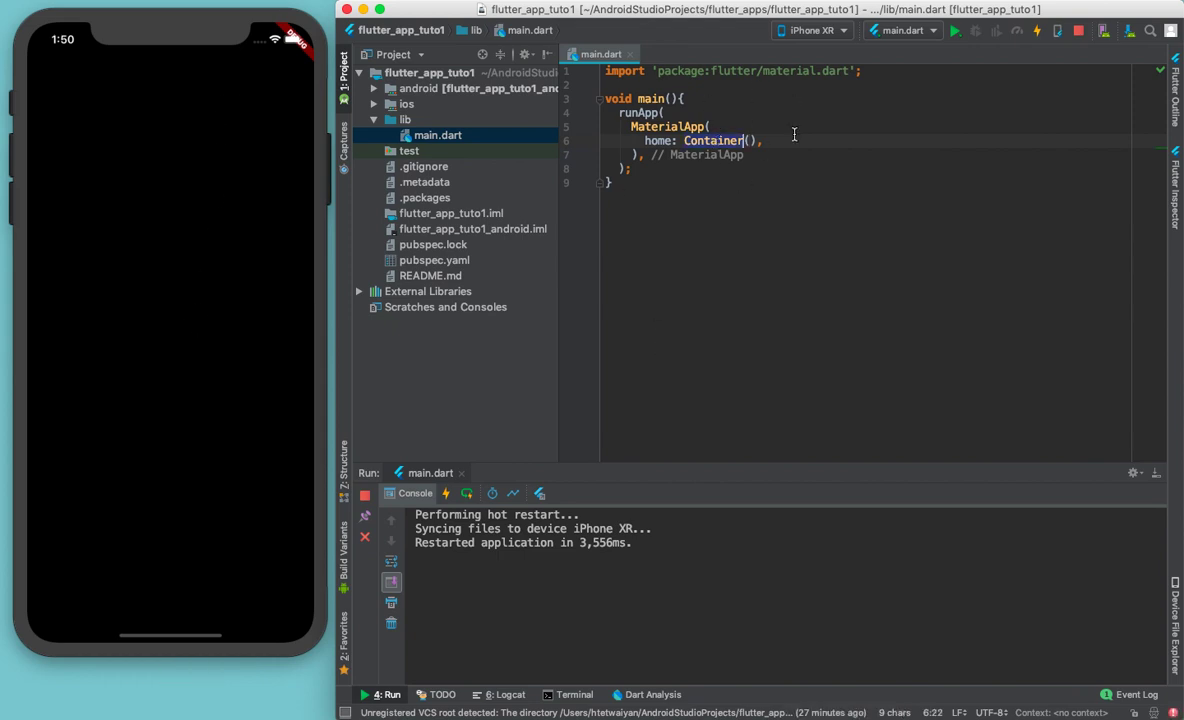
left_click(666, 184)
key("super+a")
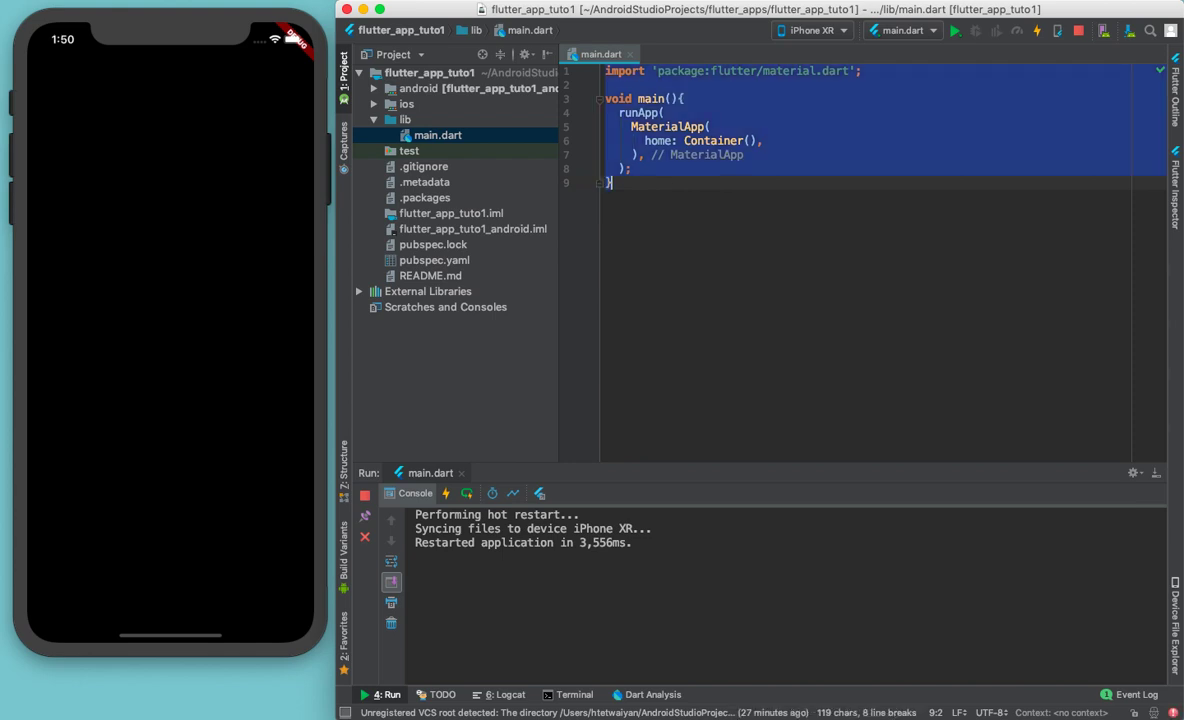
key("BackSpace")
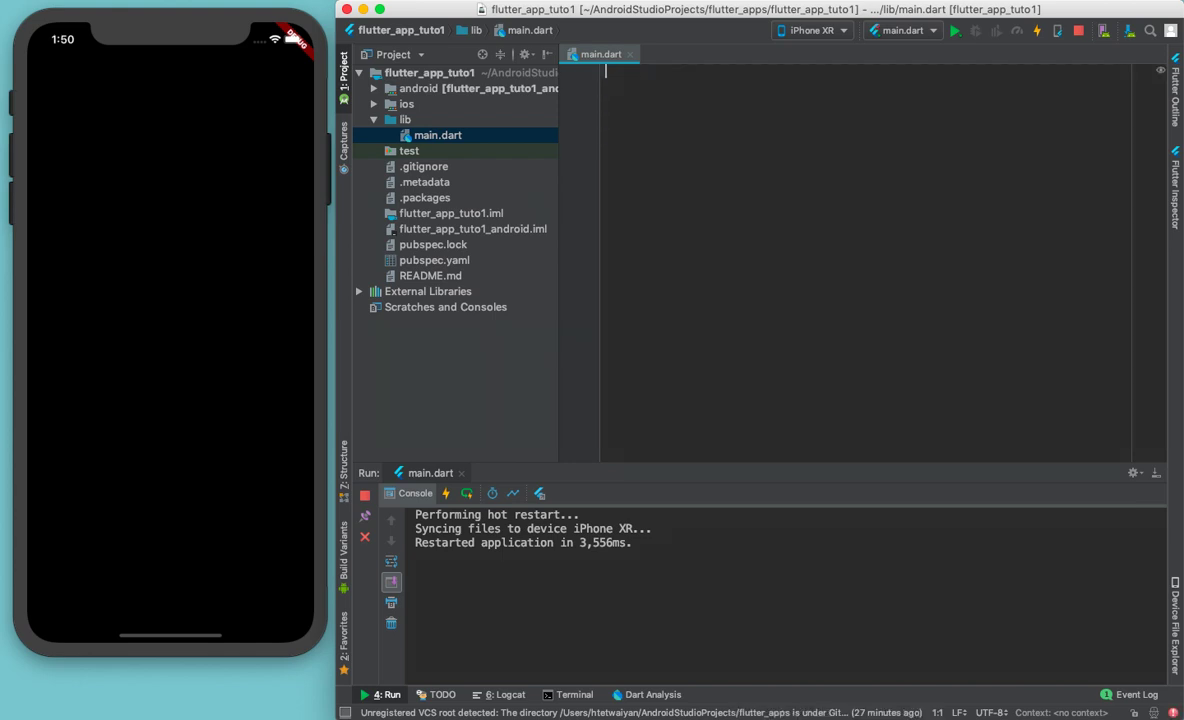
type("import '")
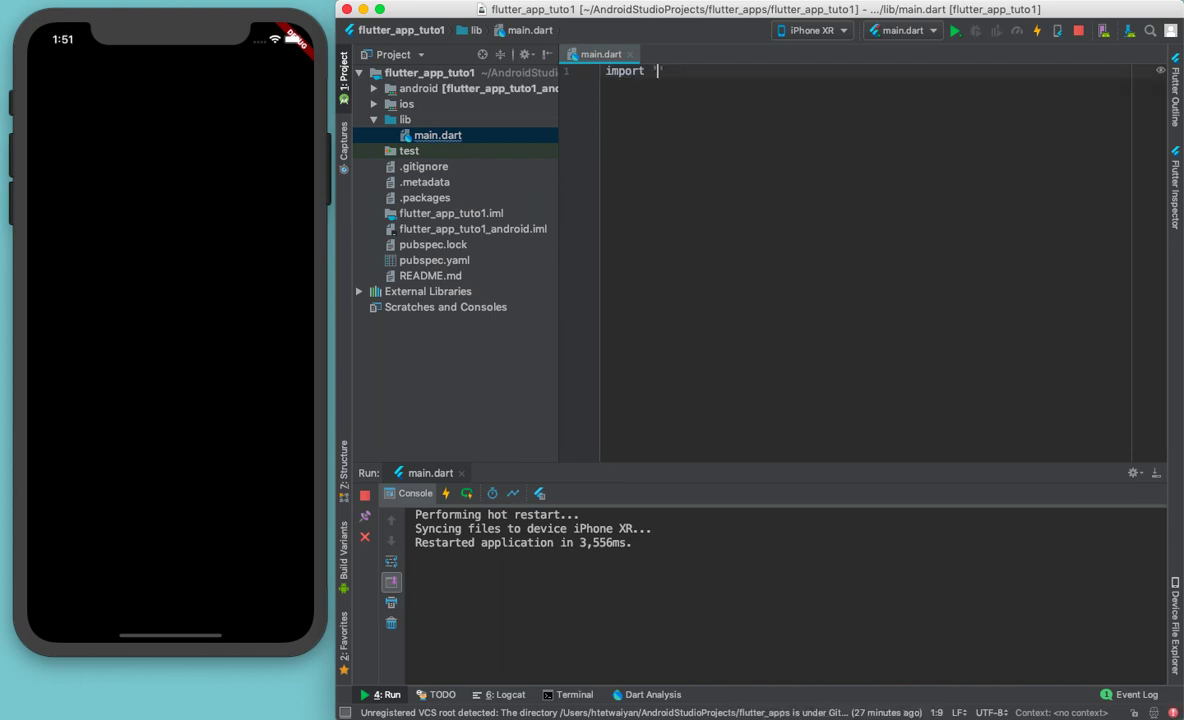
type("matei")
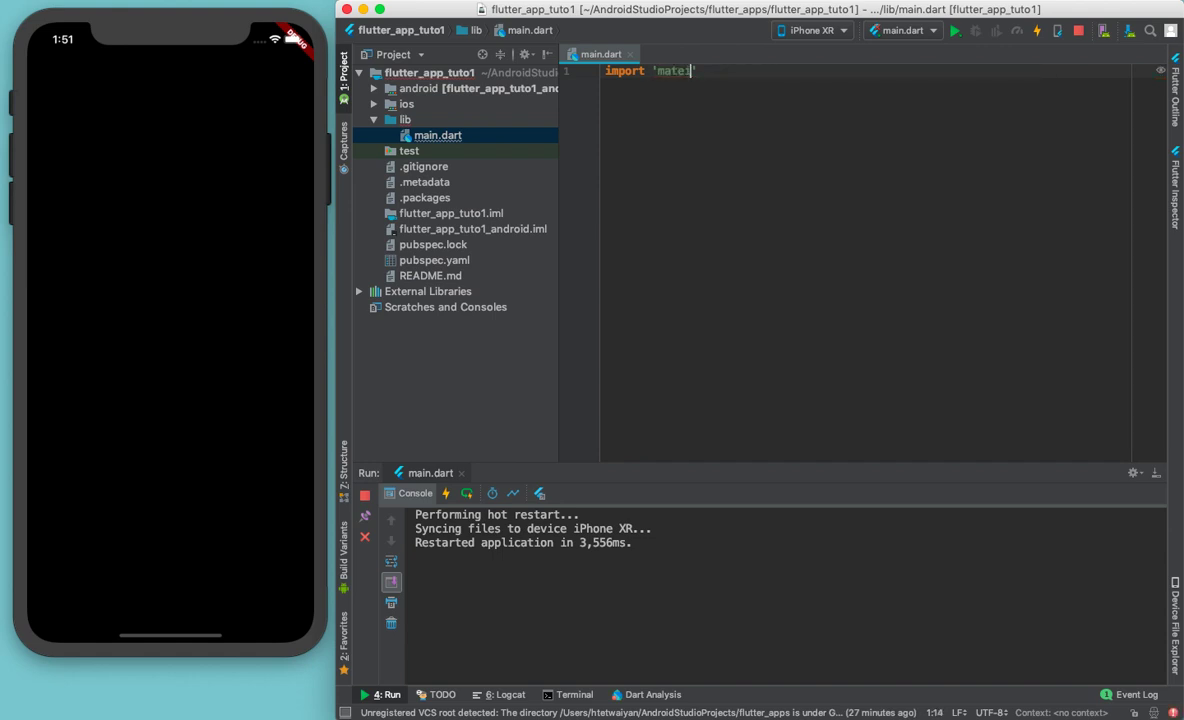
type("r")
Step: Add the material.dart import and a void main() calling runApp()
key("Return")
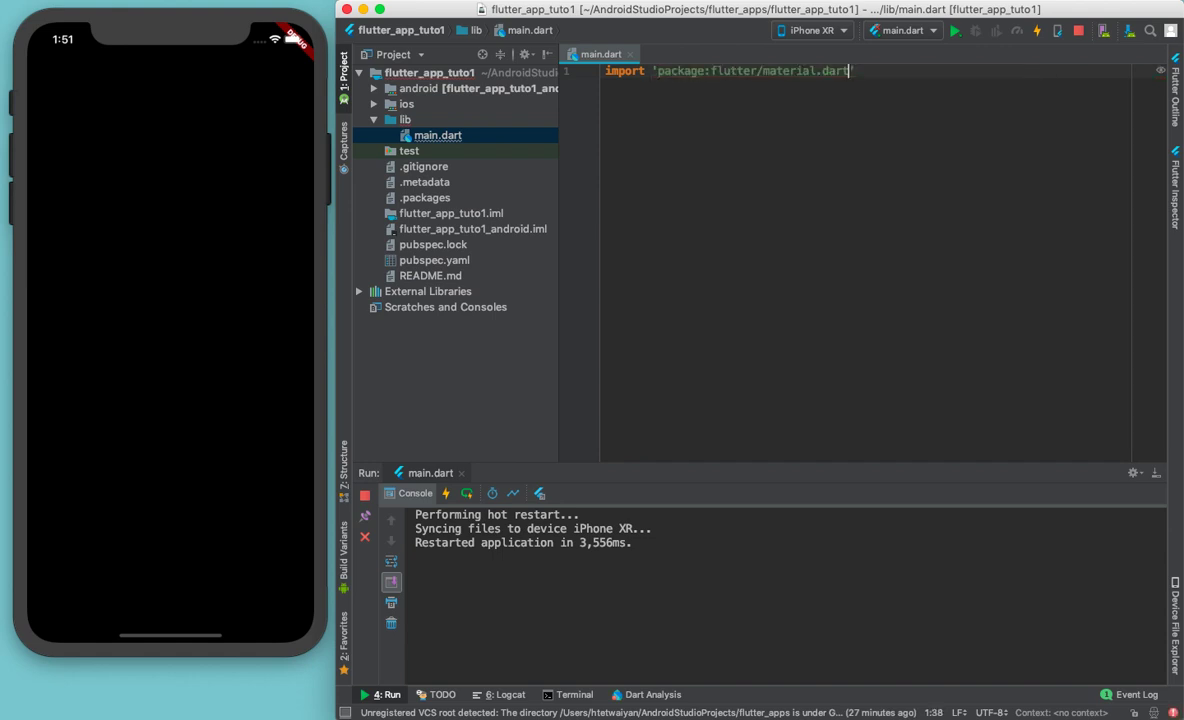
type(";")
key("Return")
key("Return")
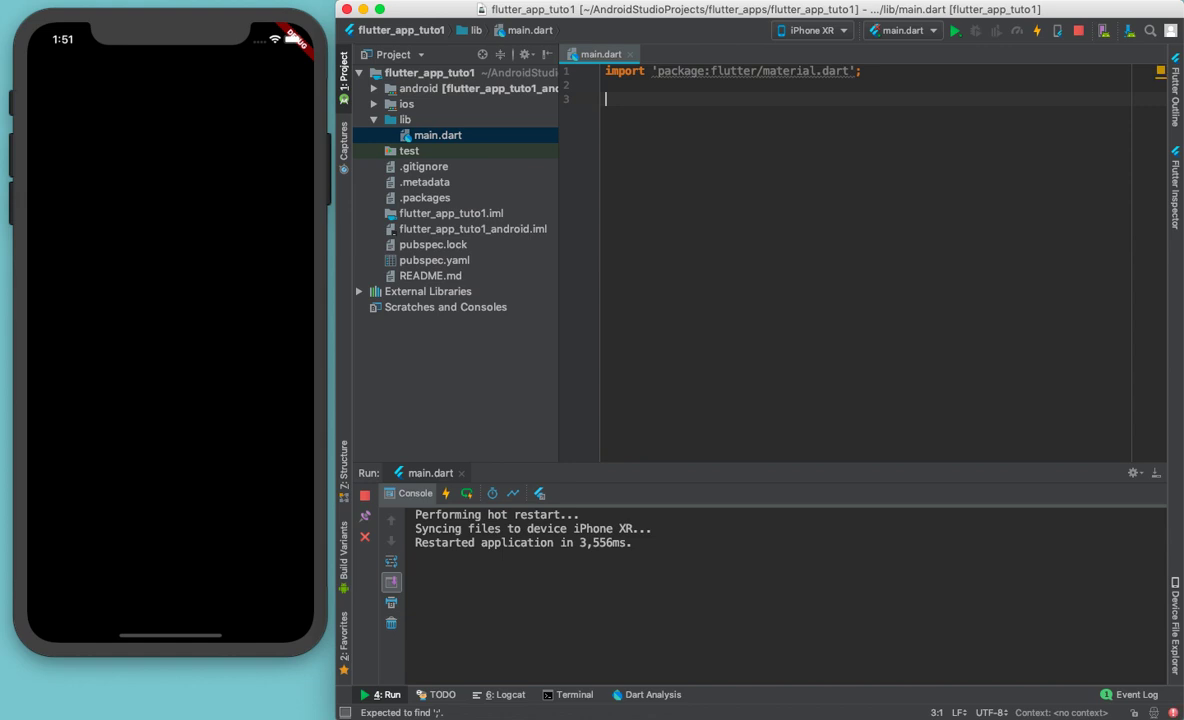
type("void main")
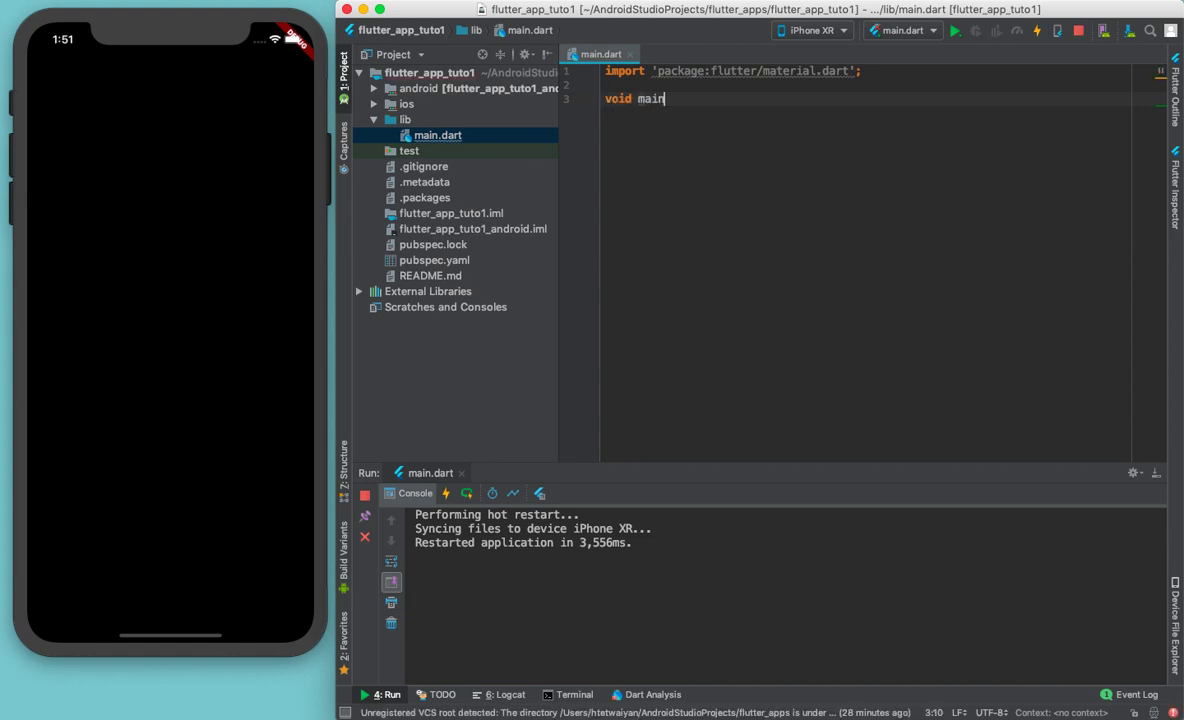
type("(){")
key("Return")
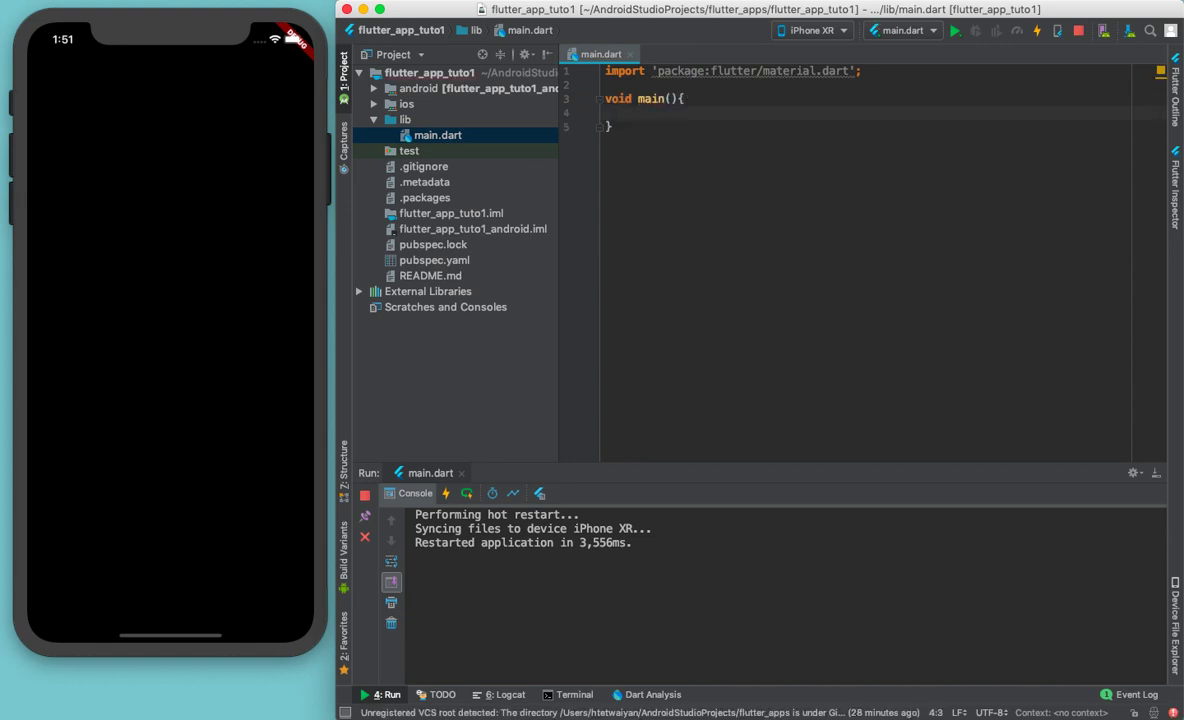
type("runApp()")
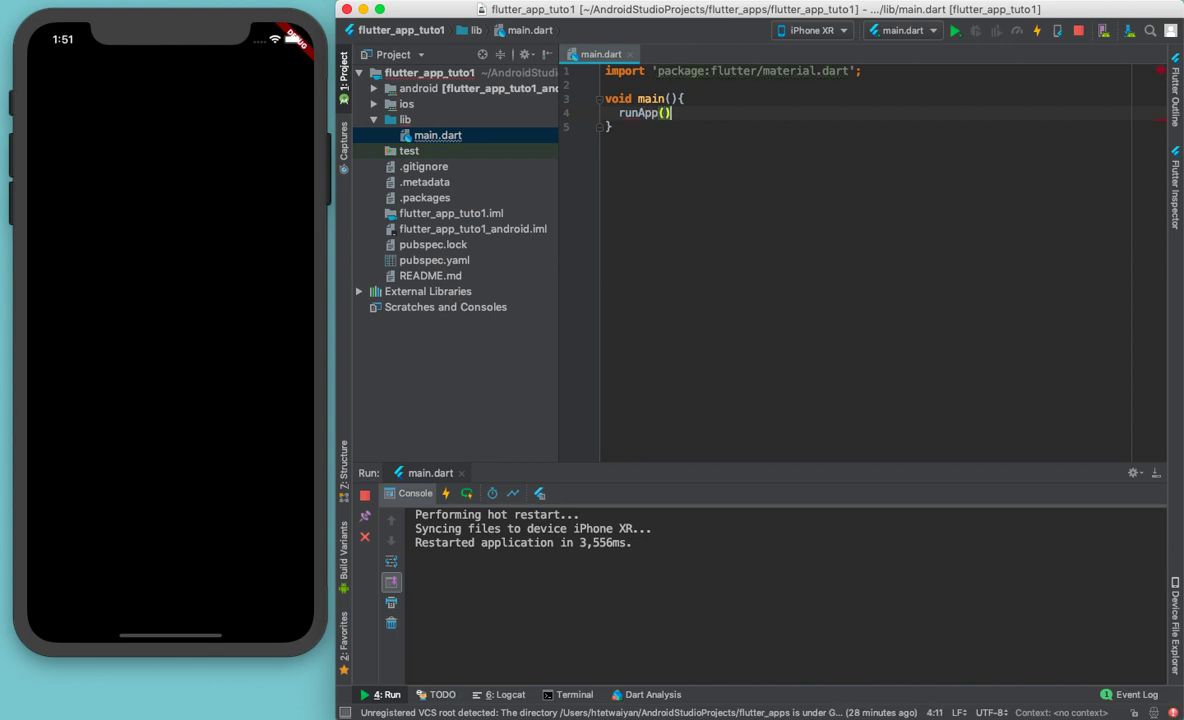
type(";")
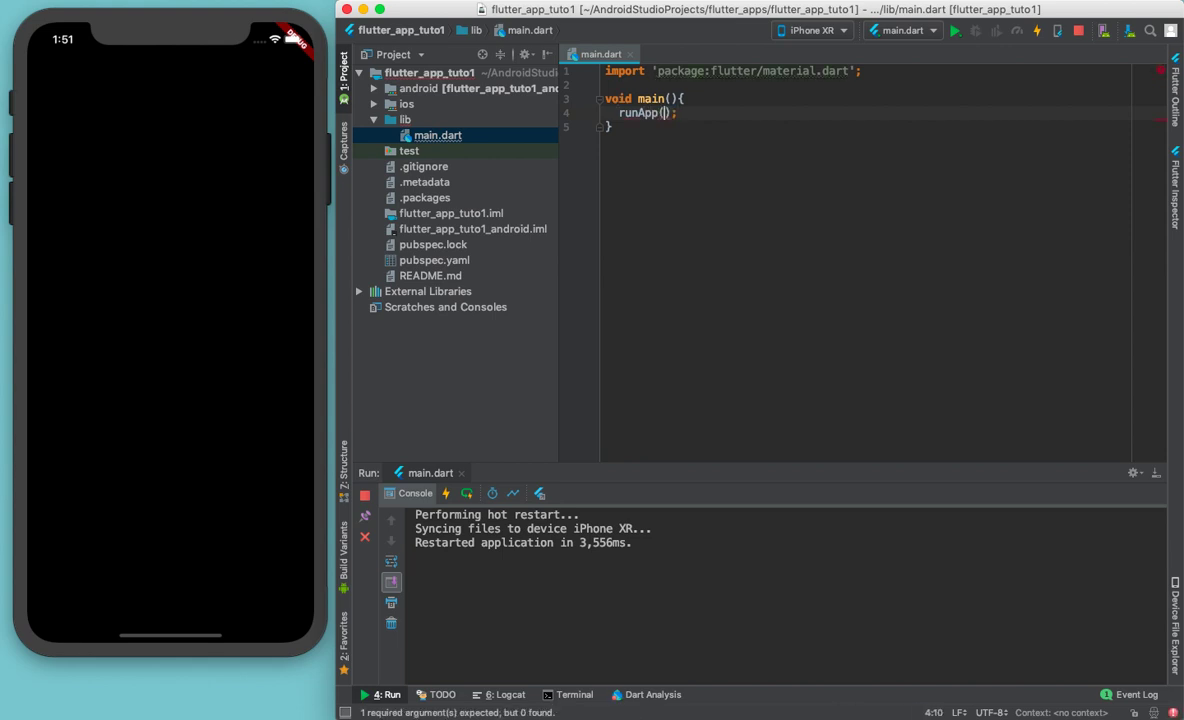
key("Return")
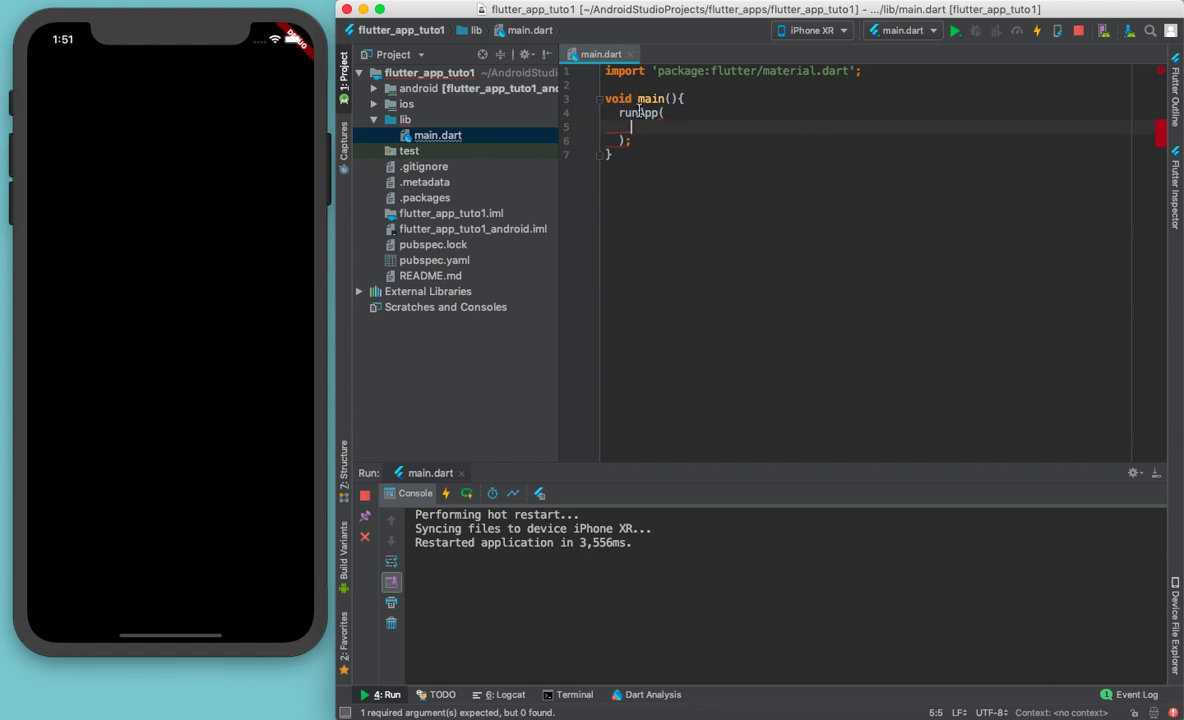
type("MaterialA")
type("pp(")
Step: Pass a MaterialApp with an empty home argument to runApp, leaving blank lines below main
key("Return")
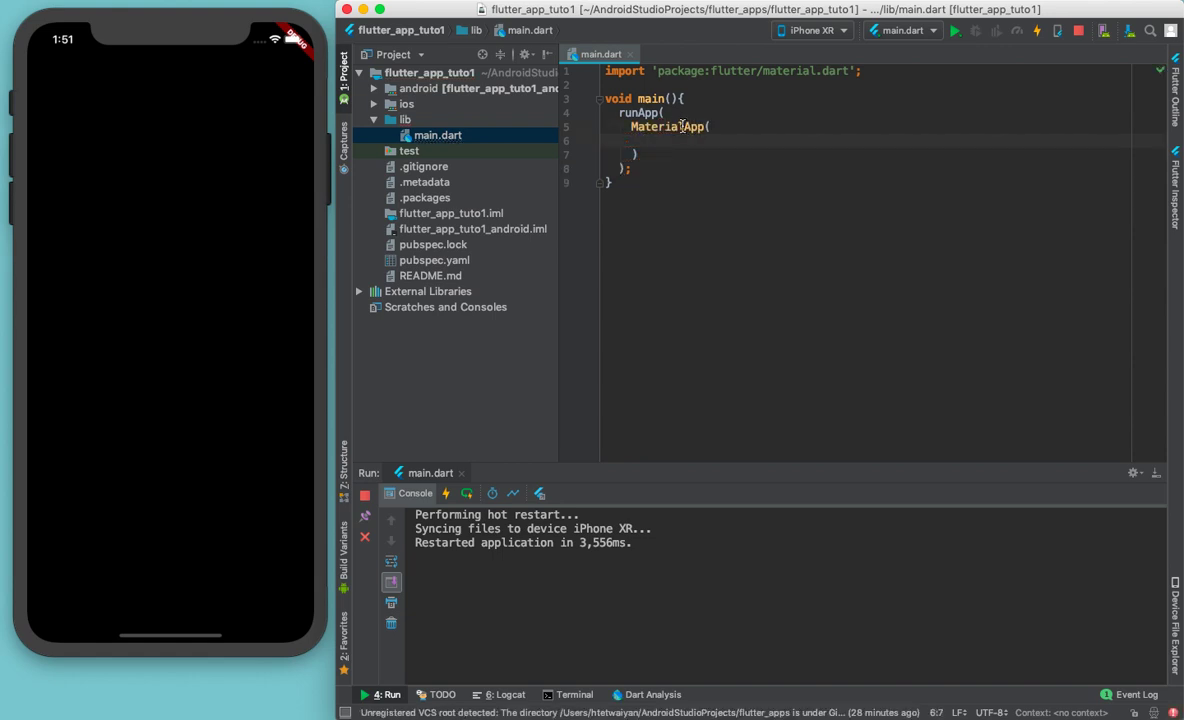
double_click(702, 126)
left_click(680, 140)
type("home")
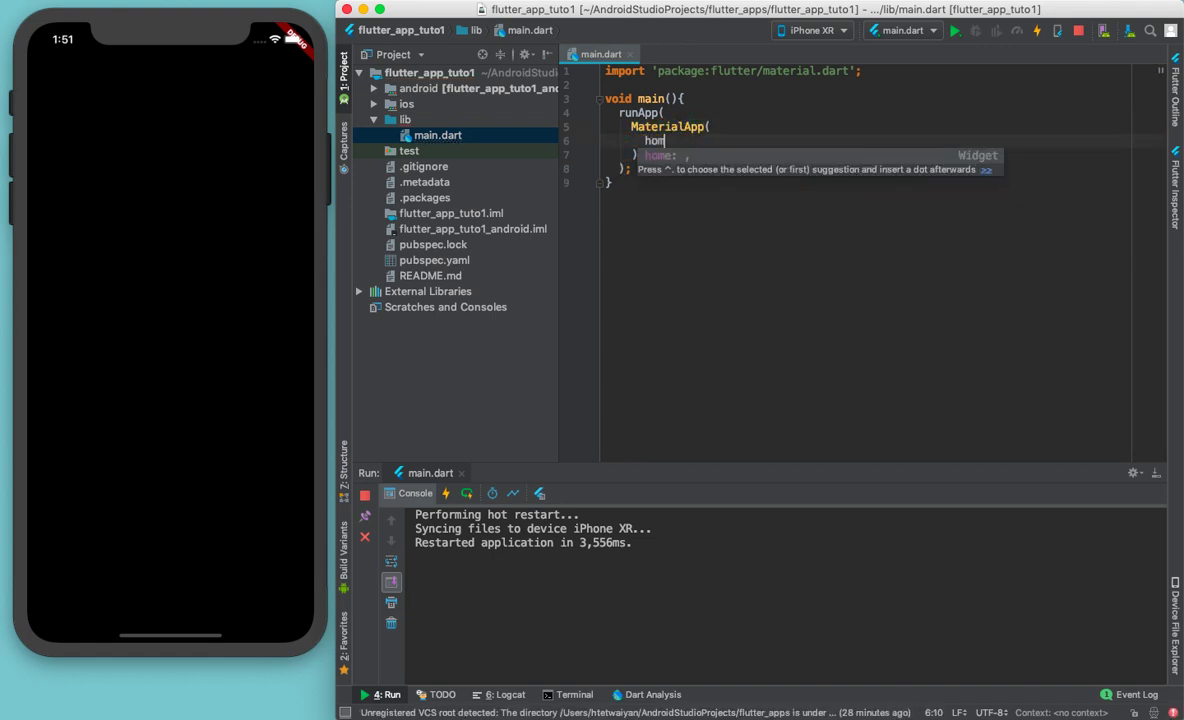
key("Return")
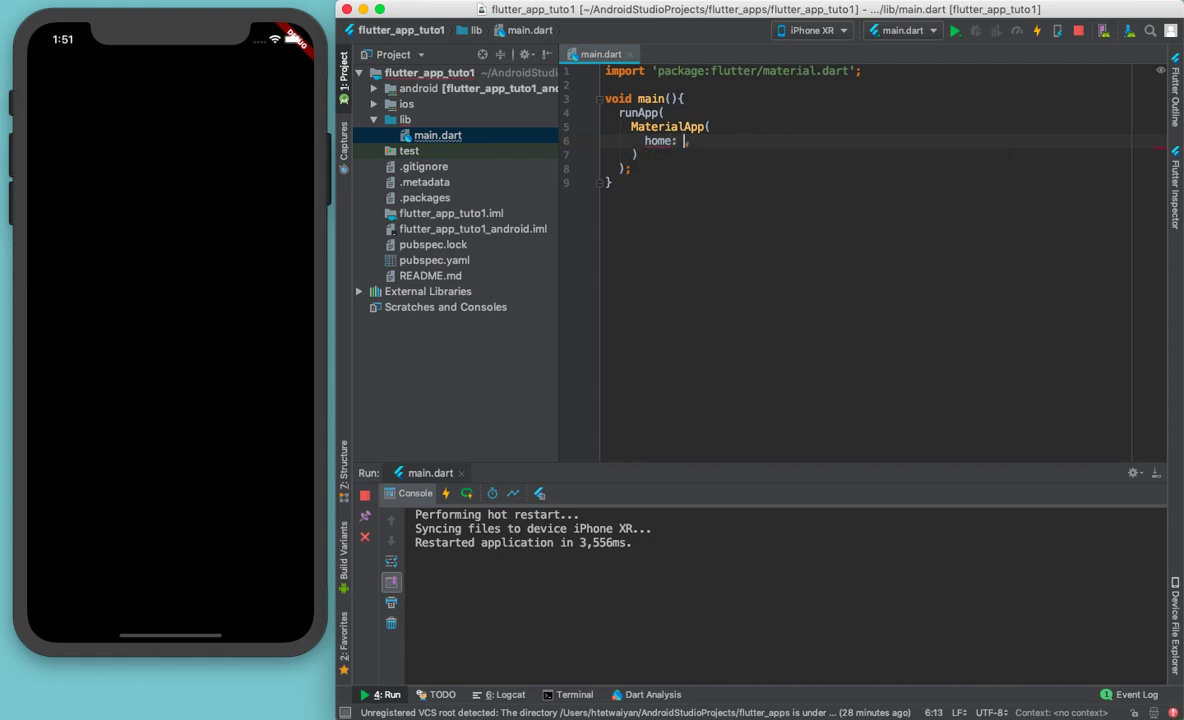
key("Down")
key("Down")
key("Down")
key("End")
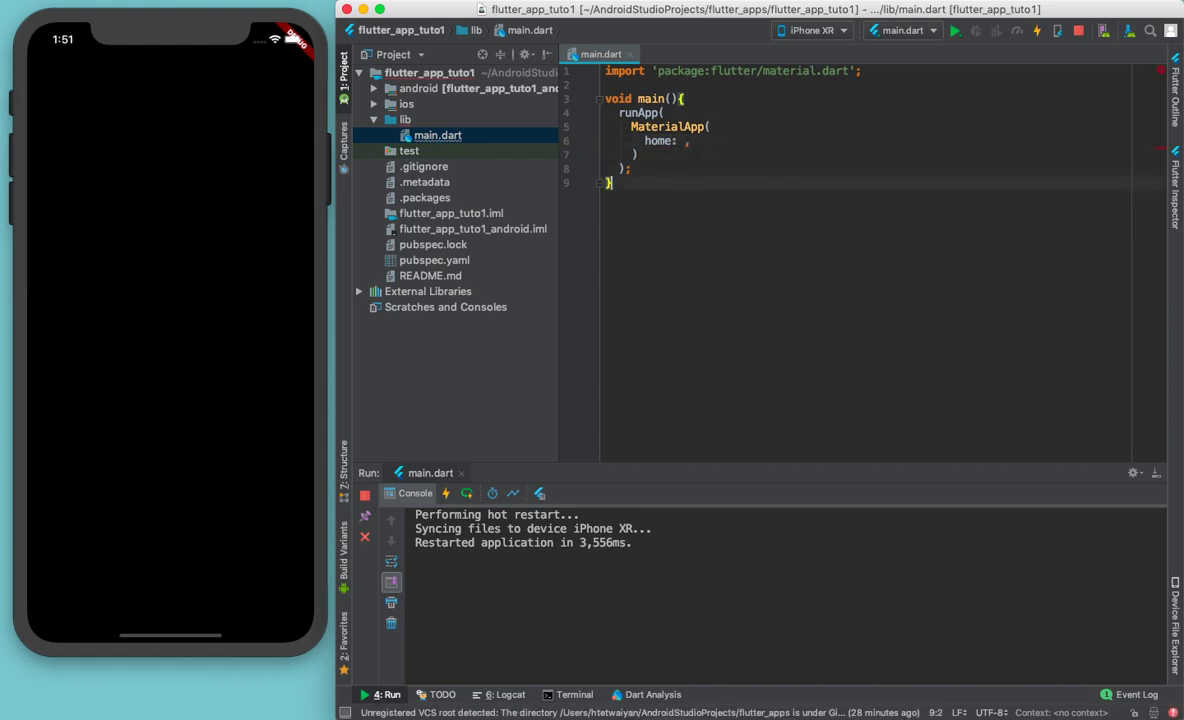
key("Return")
key("Return")
type("stfu")
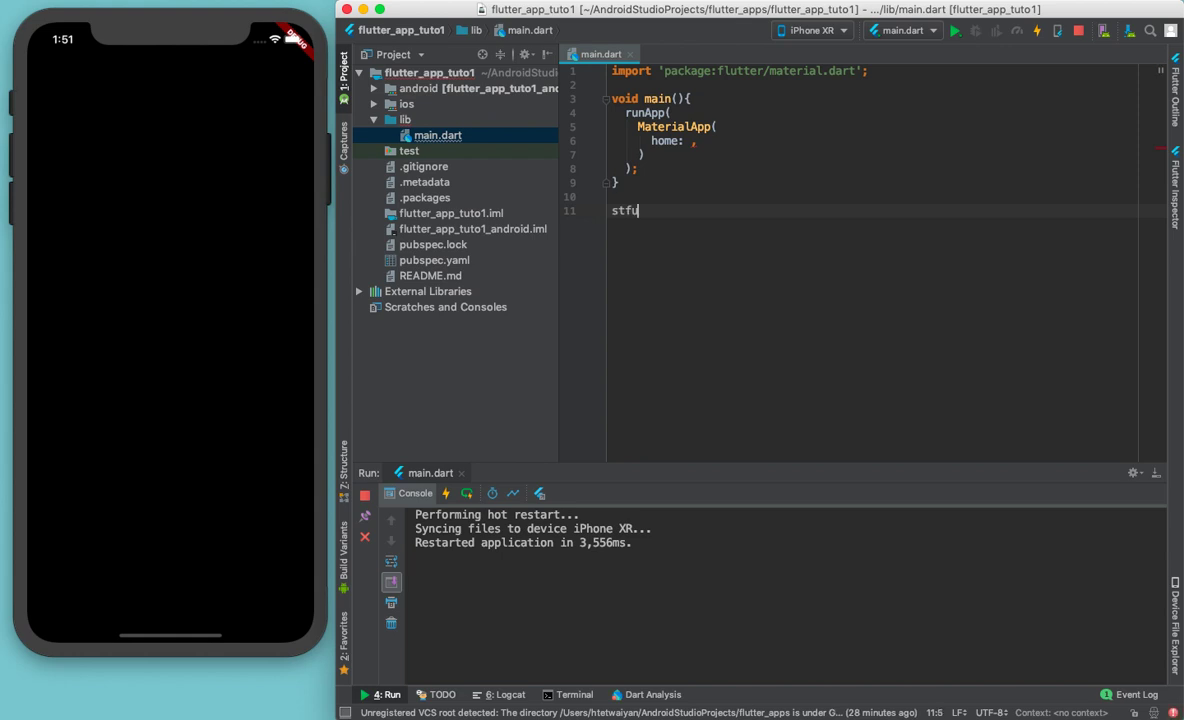
type("l")
Step: Generate the stateful MyApp widget from the snippet and set MyApp as home
key("Return")
type("My")
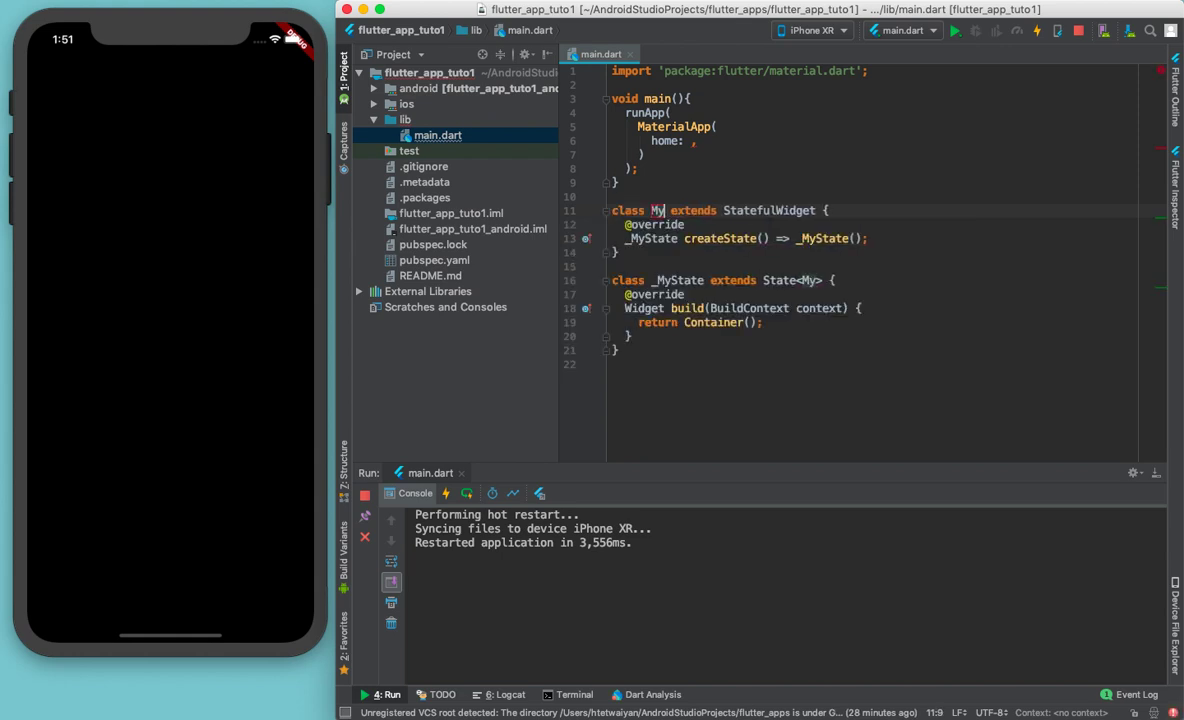
type("App")
key("Return")
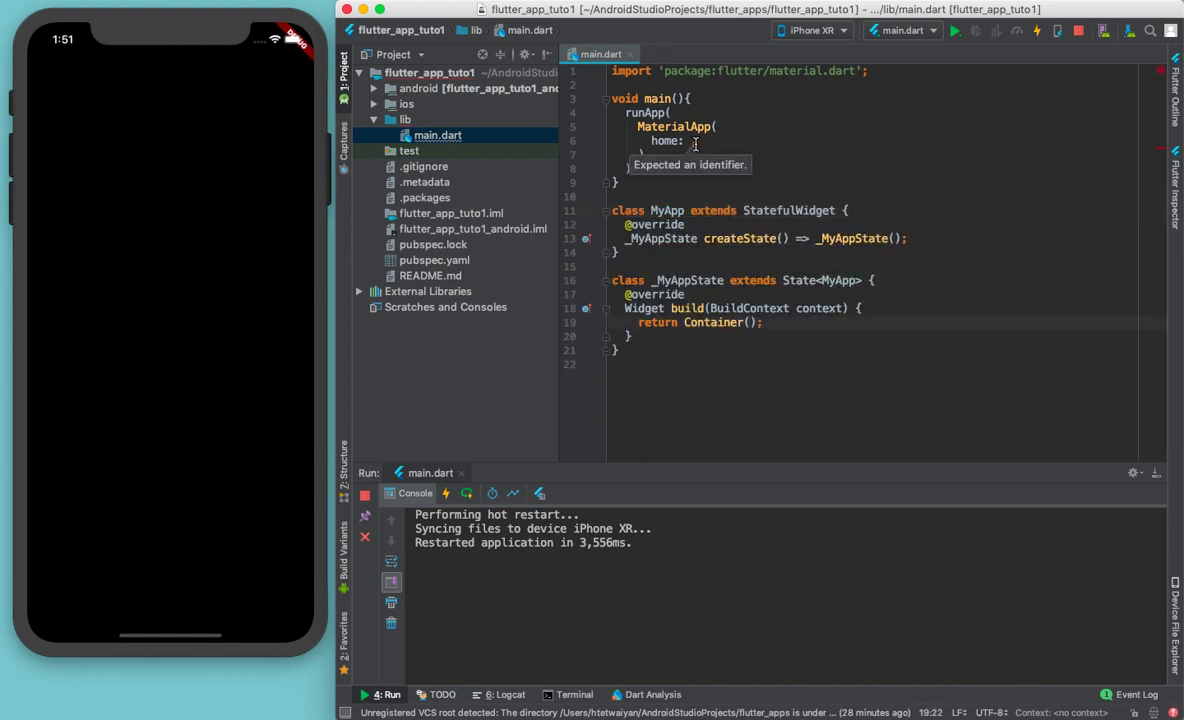
left_click(685, 141)
type("y")
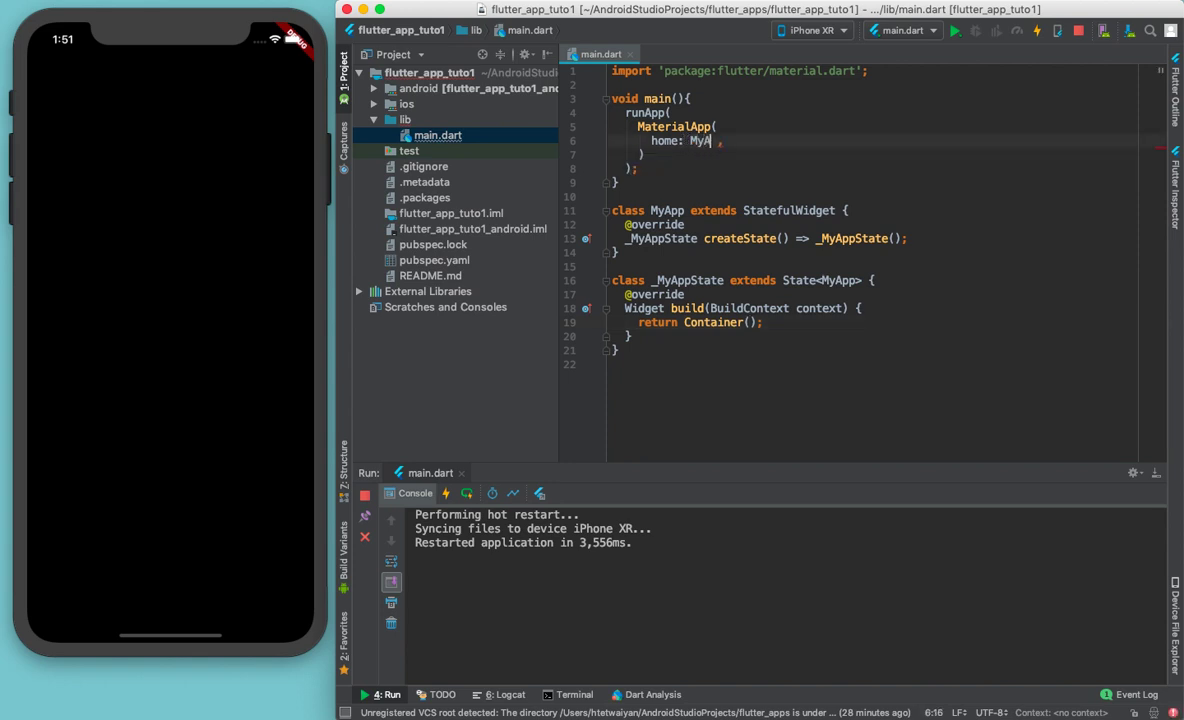
type("App()")
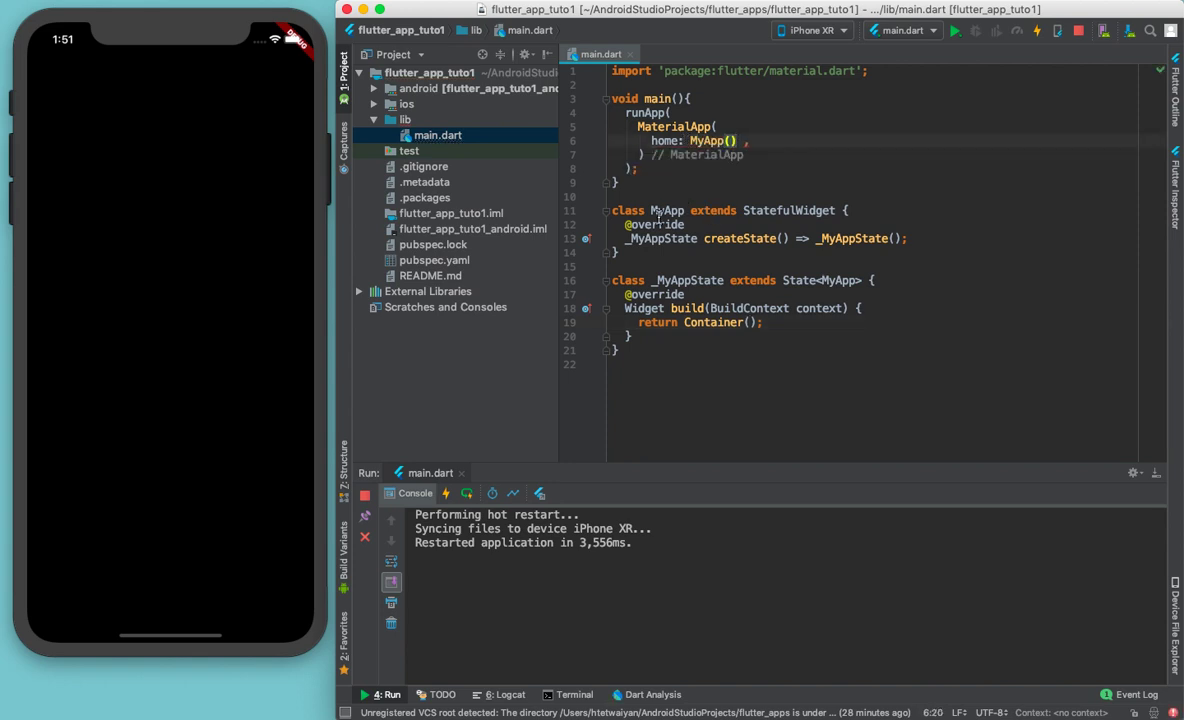
double_click(700, 141)
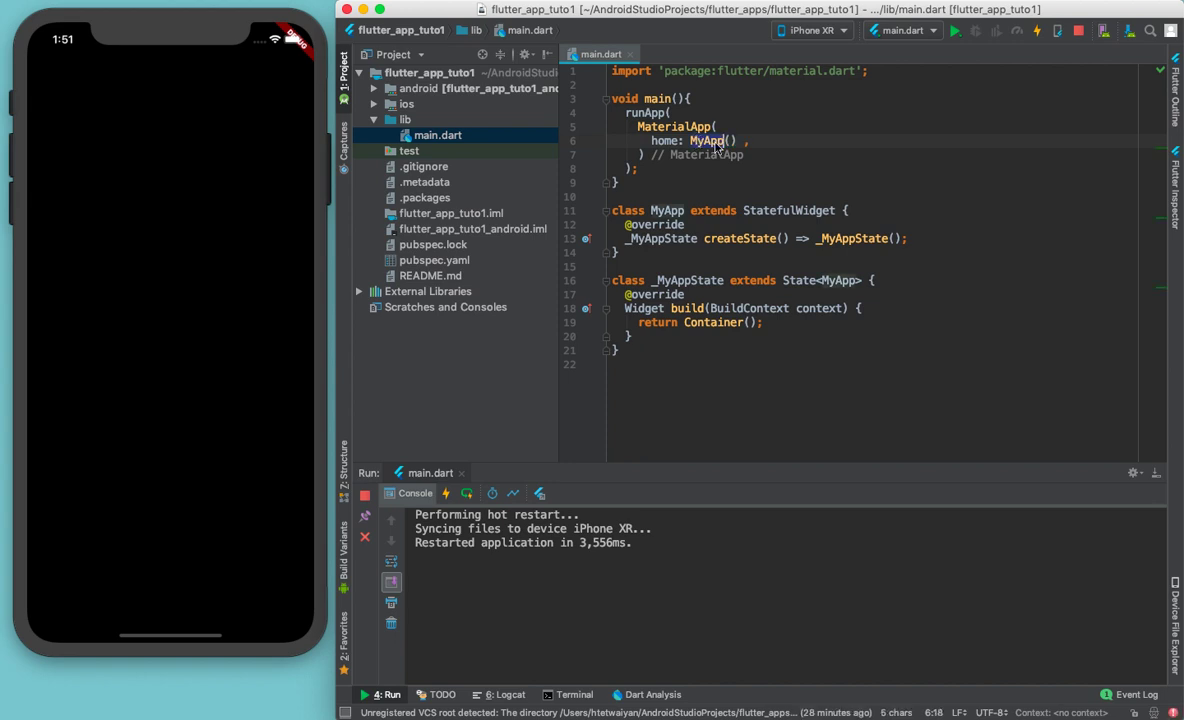
Step: Add blank lines in the MyApp class and after createState, then select Container in build
double_click(807, 211)
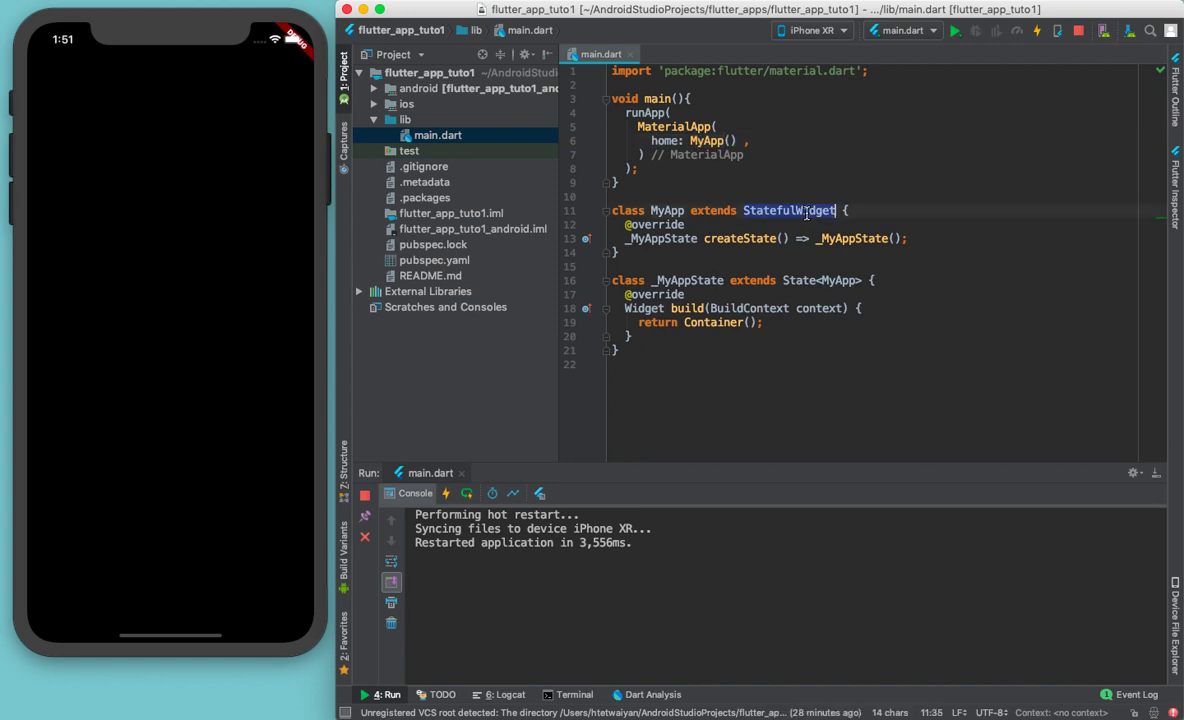
double_click(667, 211)
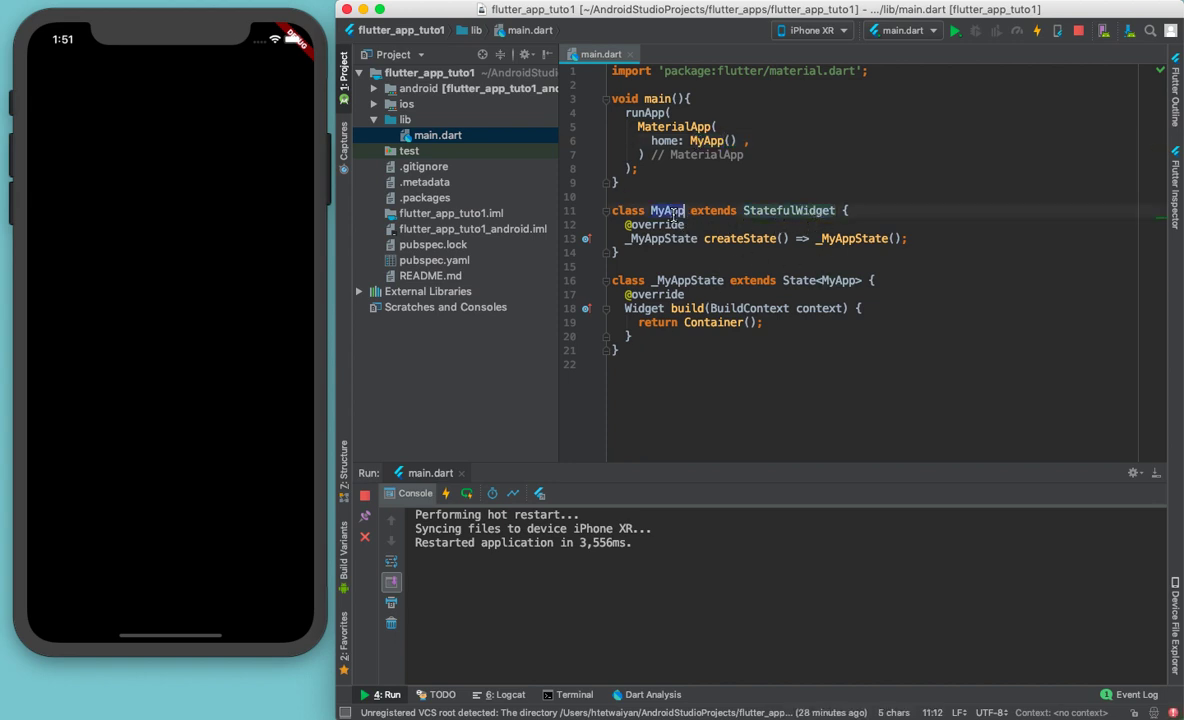
left_click(866, 215)
key("Return")
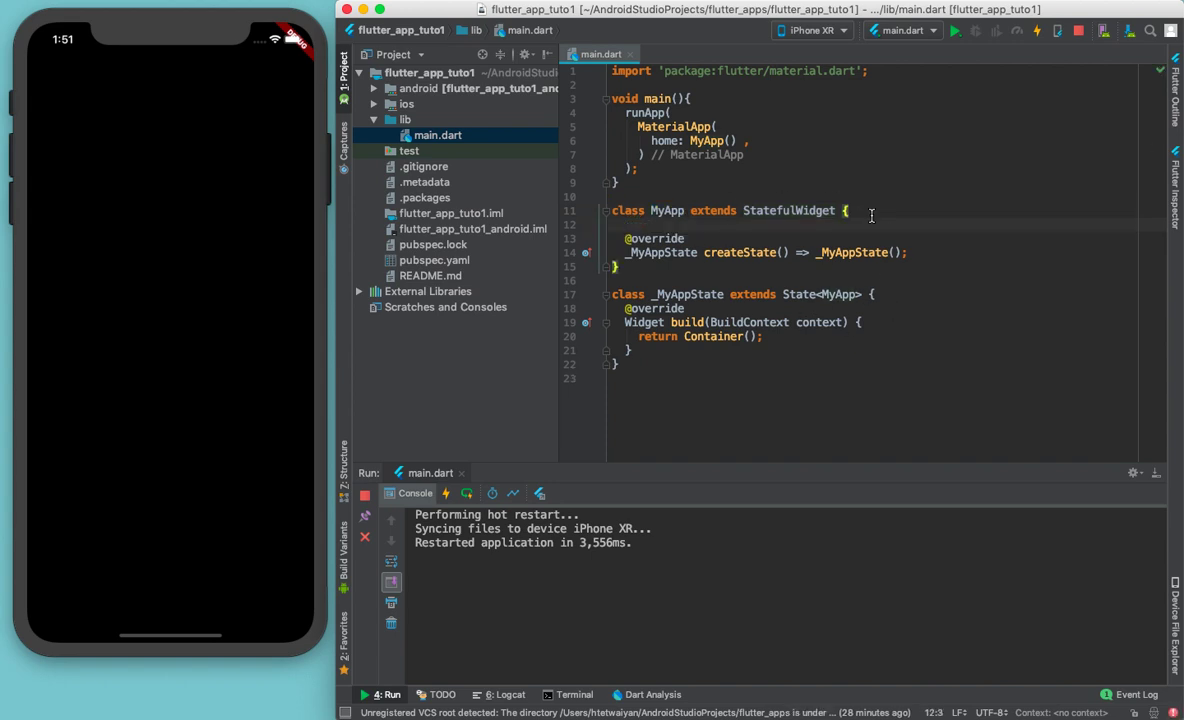
left_click(830, 252)
key("Return")
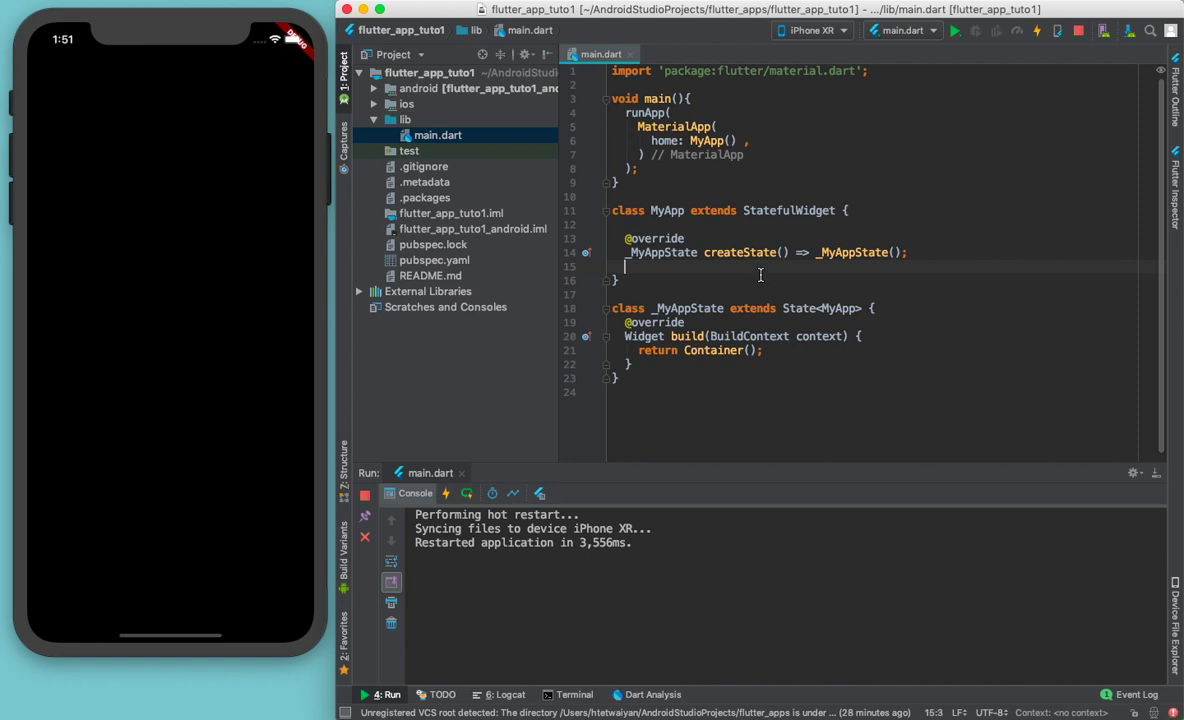
double_click(712, 351)
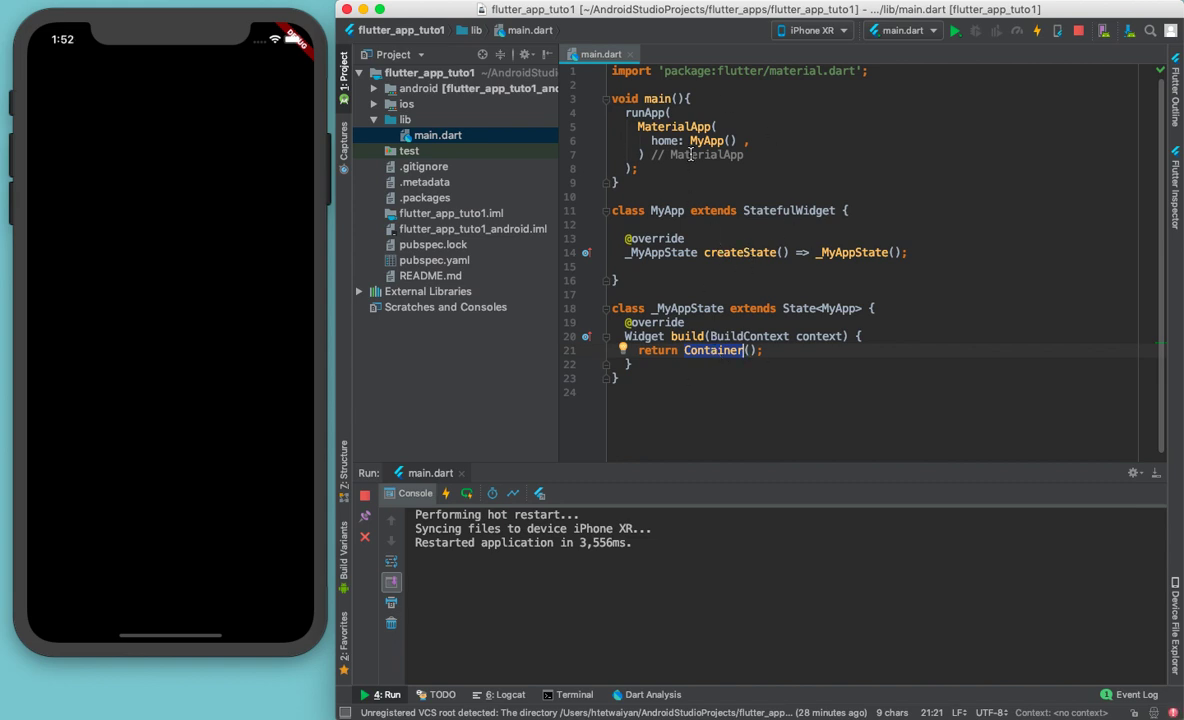
left_click(697, 352)
Step: Replace Container with Scaffold(appBar: AppBar(title: Text("Hello"))), then hot-reload and restart
double_click(695, 351)
type("Scaf")
type("fold")
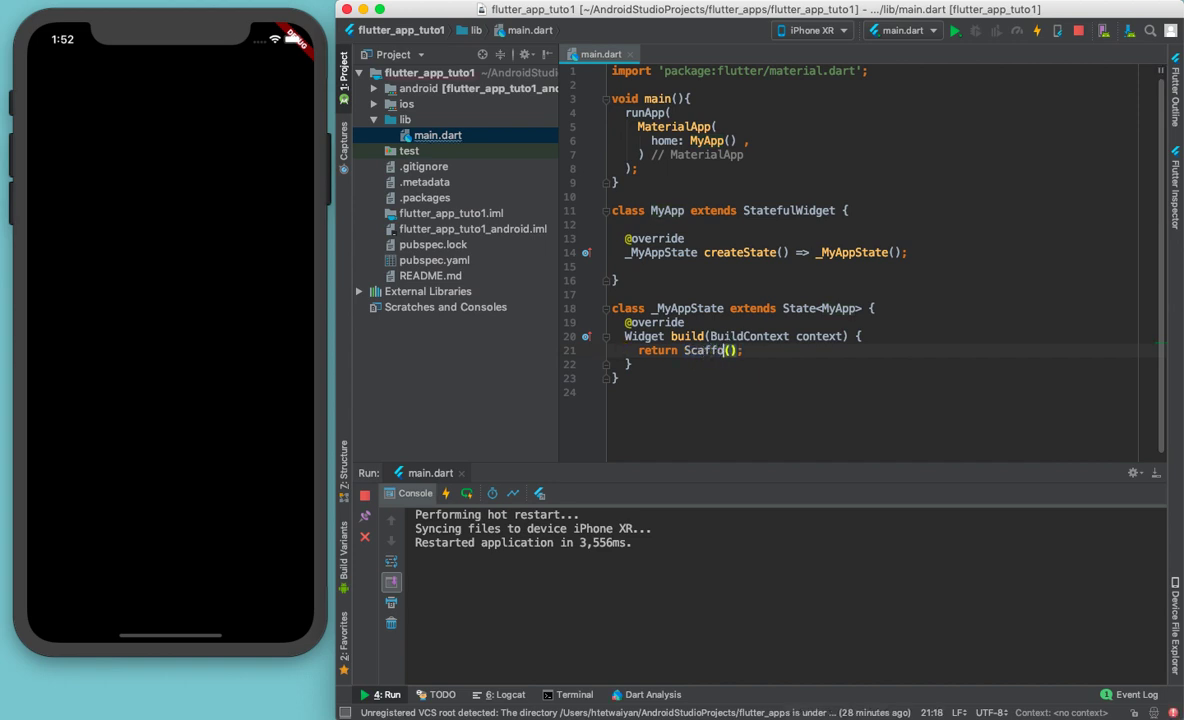
key("Return")
type("ap")
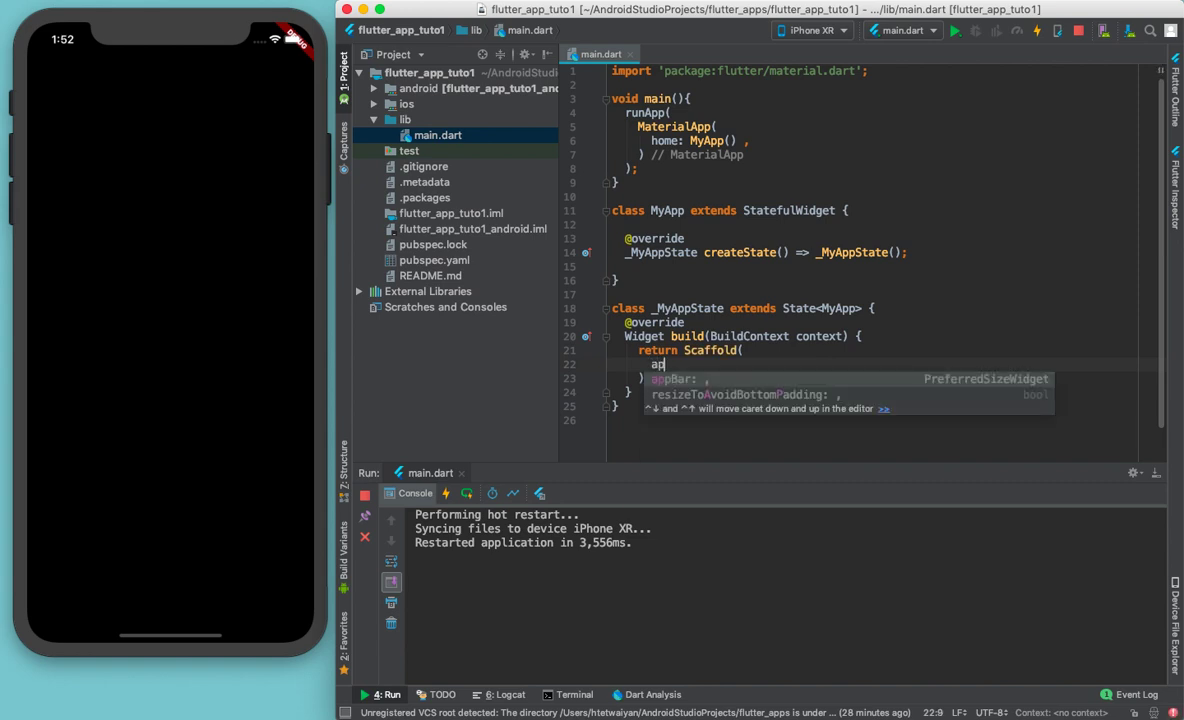
key("Return")
type("AppBar(),")
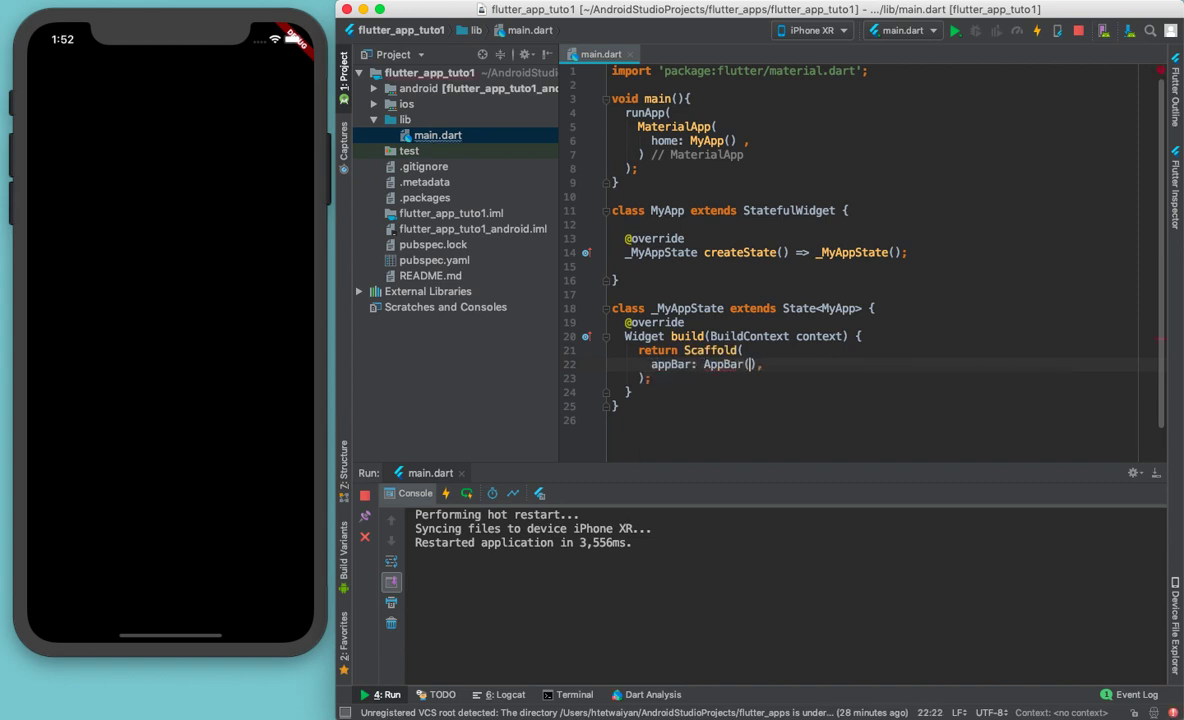
key("Return")
type("ti")
key("Return")
type("Te,")
key("Return")
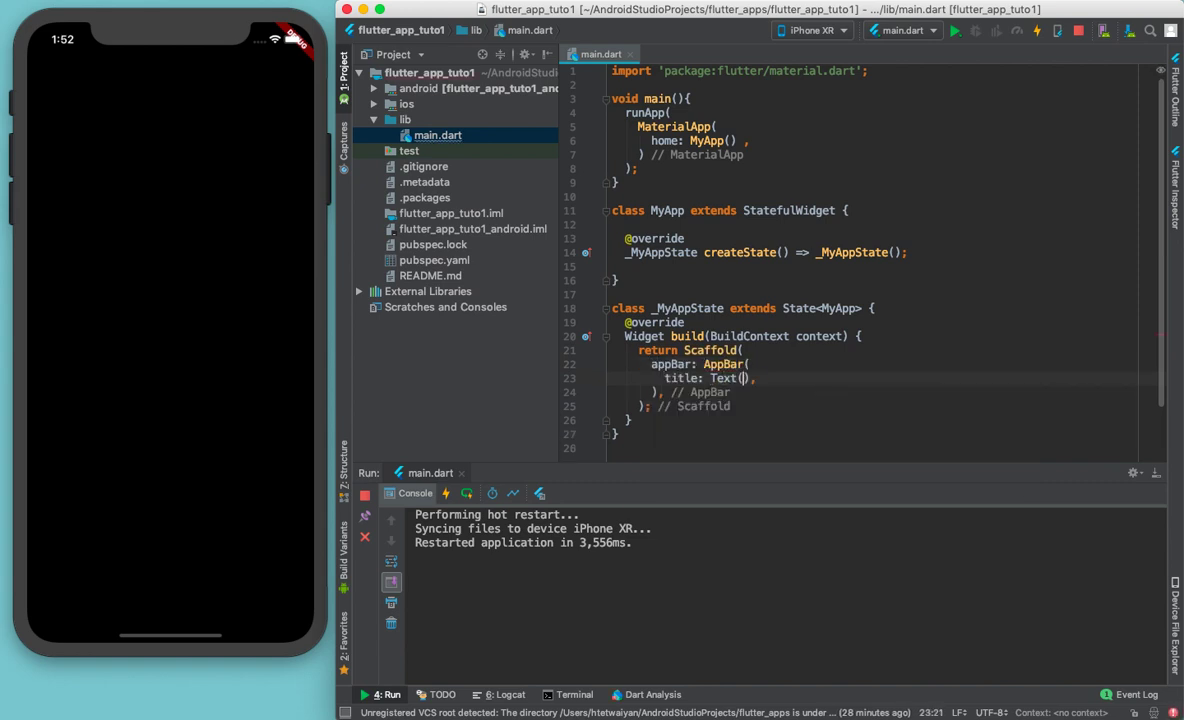
type("\"Hello")
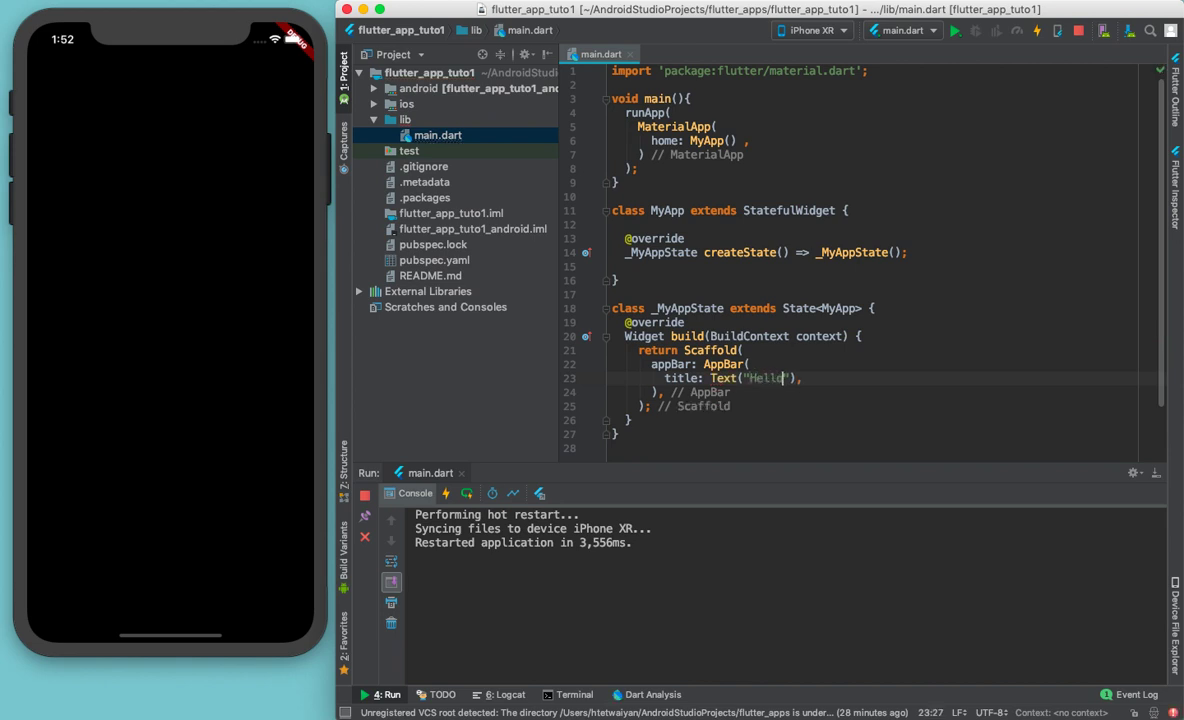
left_click(1037, 31)
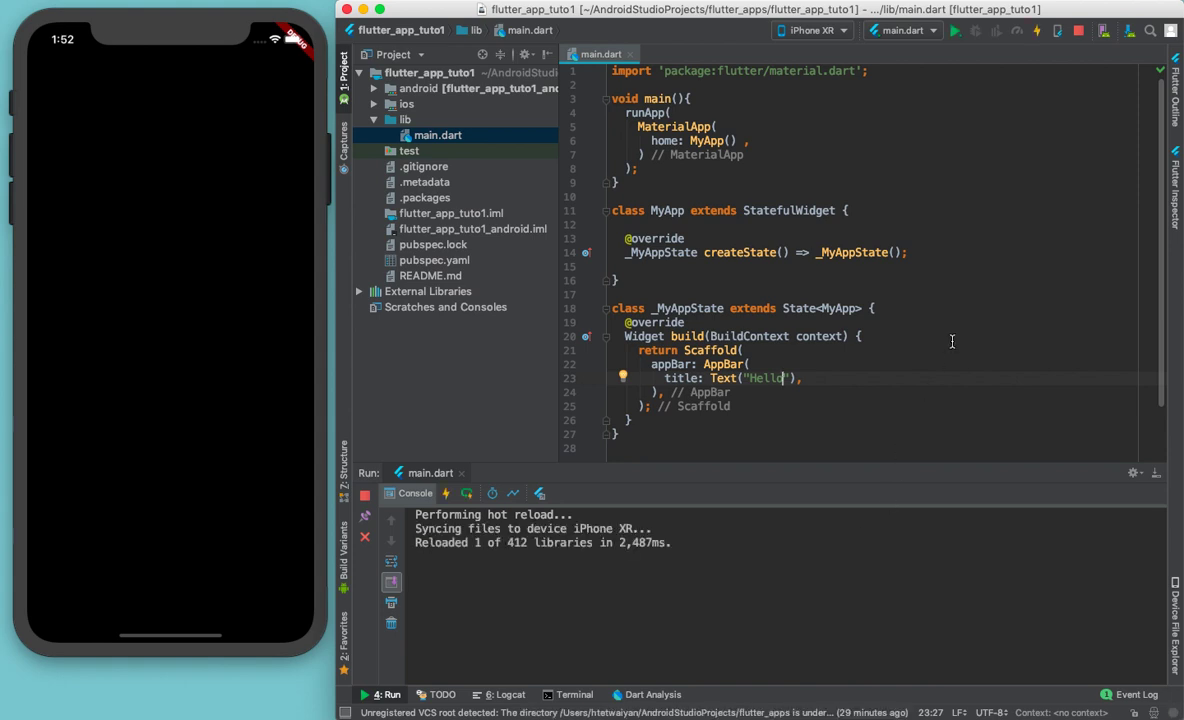
left_click(957, 32)
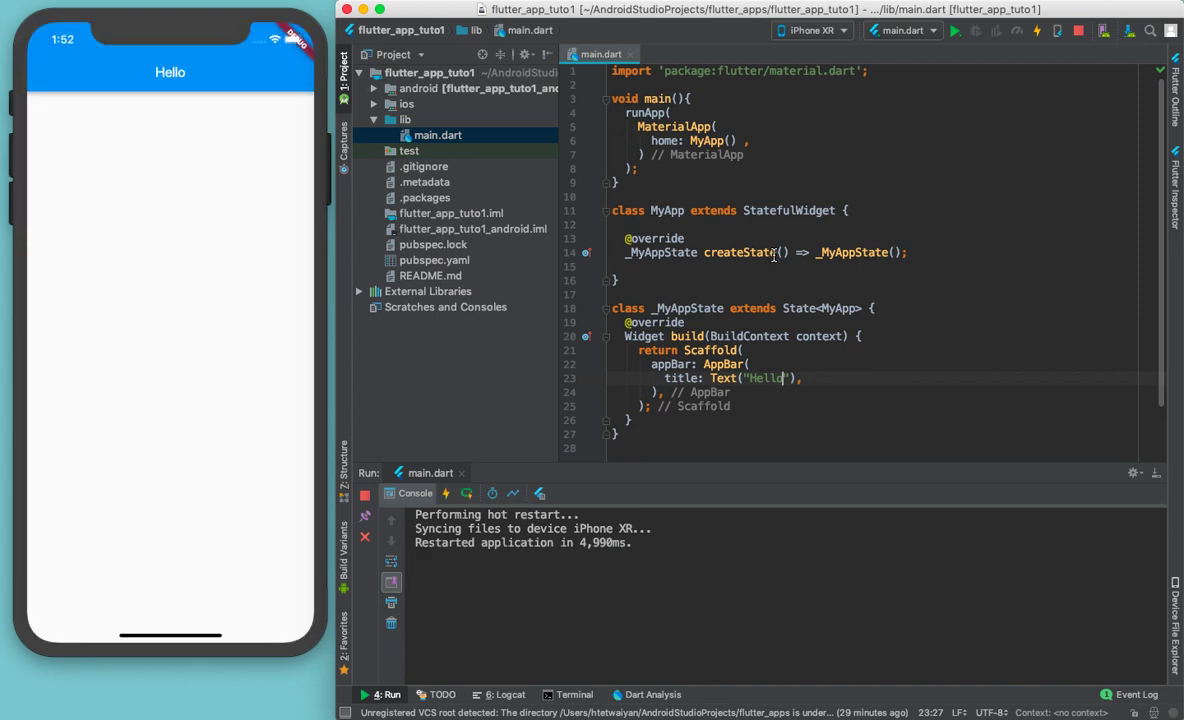
scroll(766, 273, "down", 3)
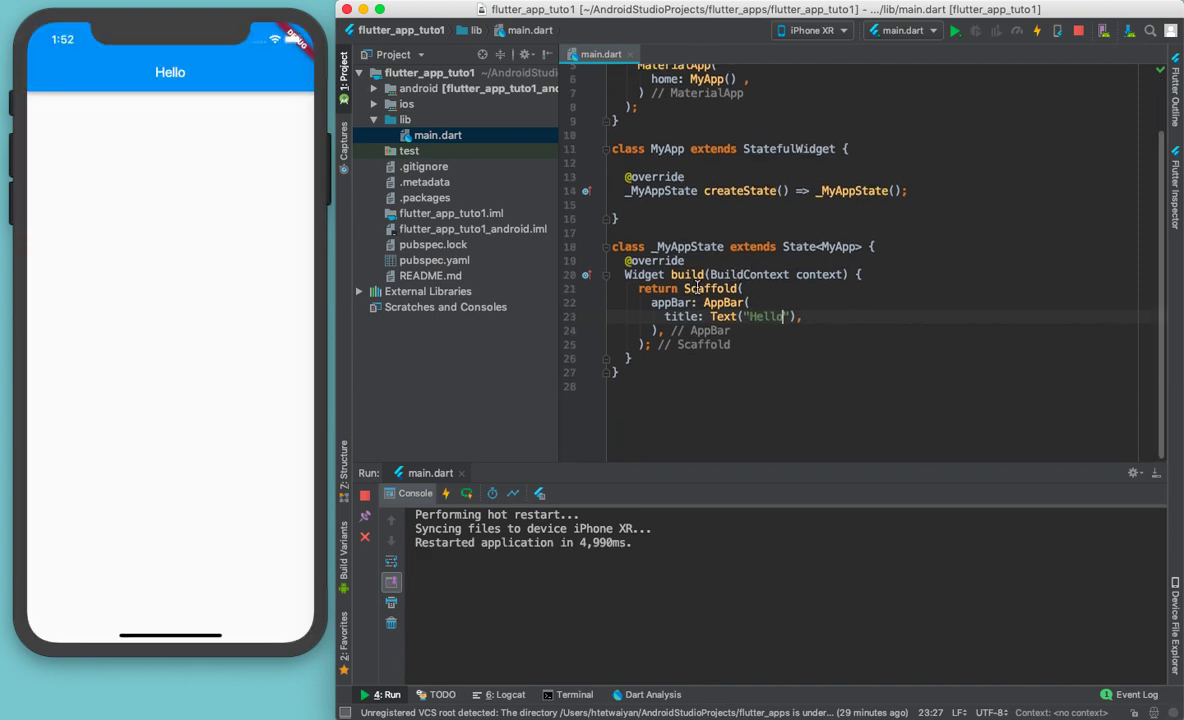
Step: Check the AppBar's Hello text and put the caret after MaterialApp's home argument
left_click(760, 306)
double_click(766, 316)
scroll(817, 176, "up", 2)
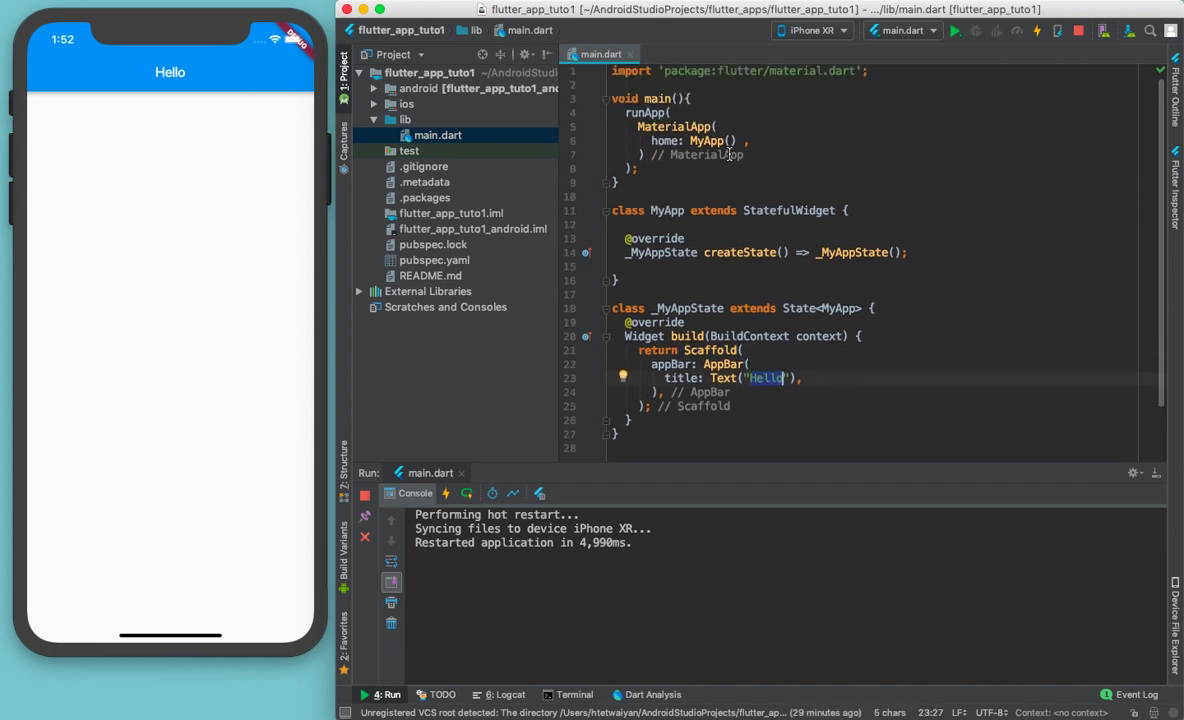
left_click(775, 144)
Step: Add a theme: ThemeData() argument below home in MaterialApp
key("Return")
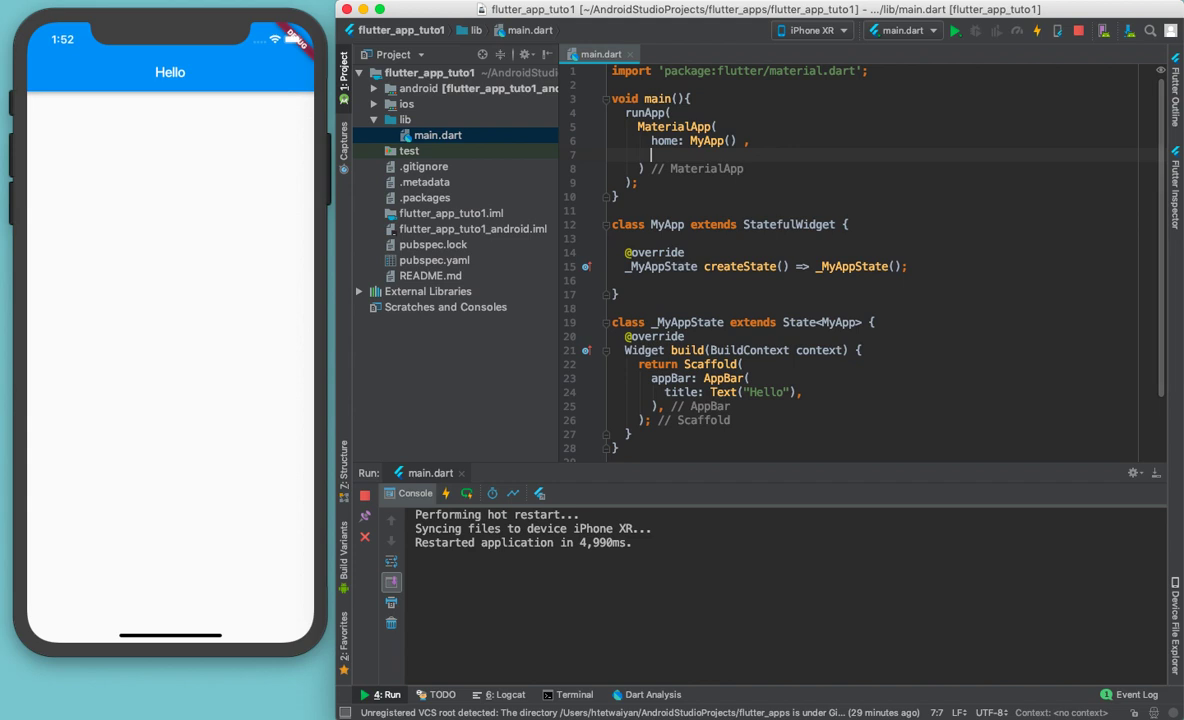
type("th")
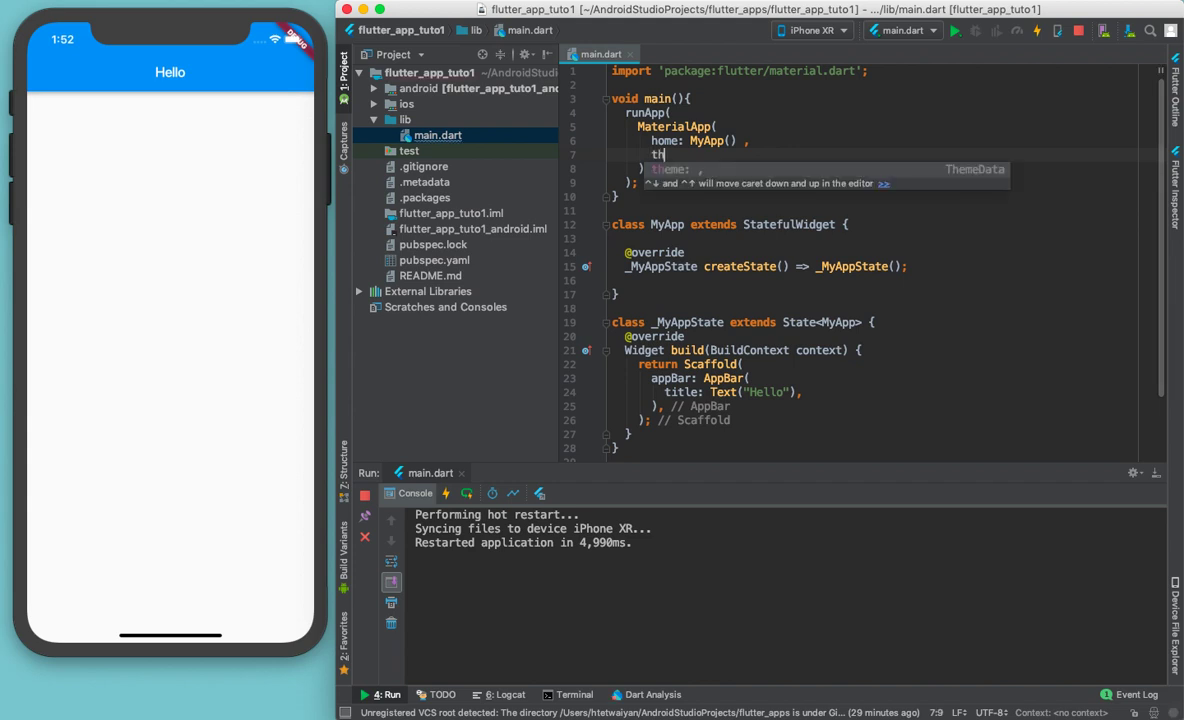
key("Return")
type("ThemeDa")
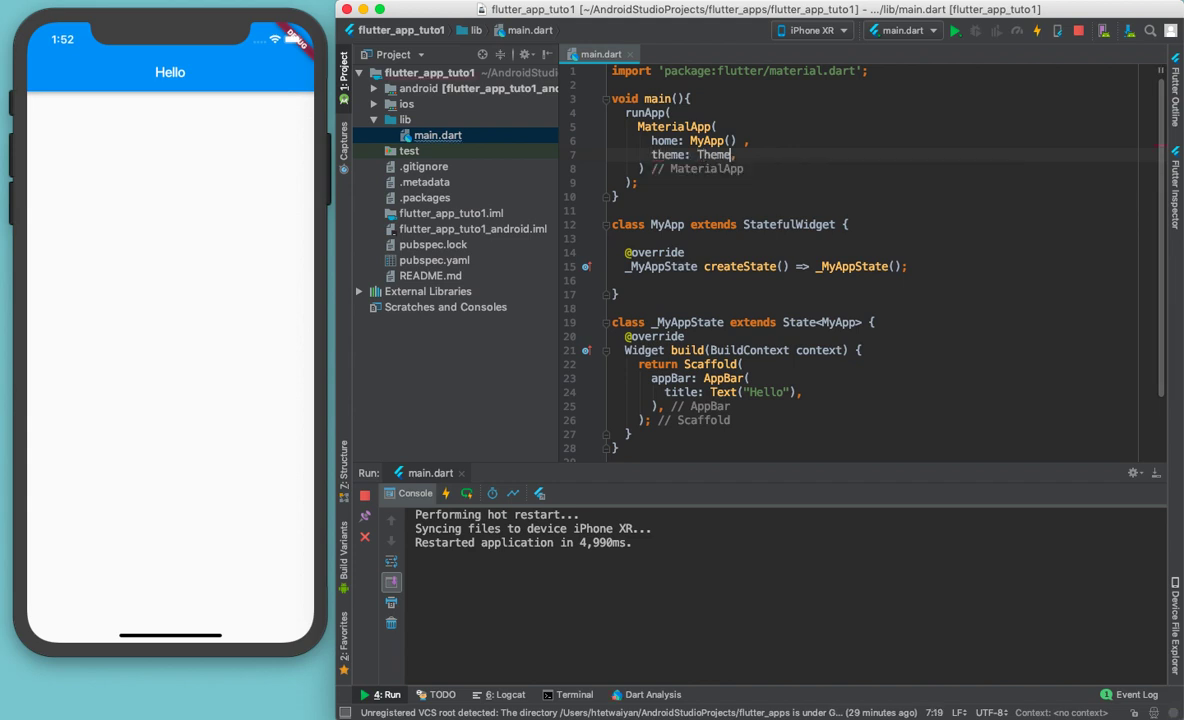
type("ta")
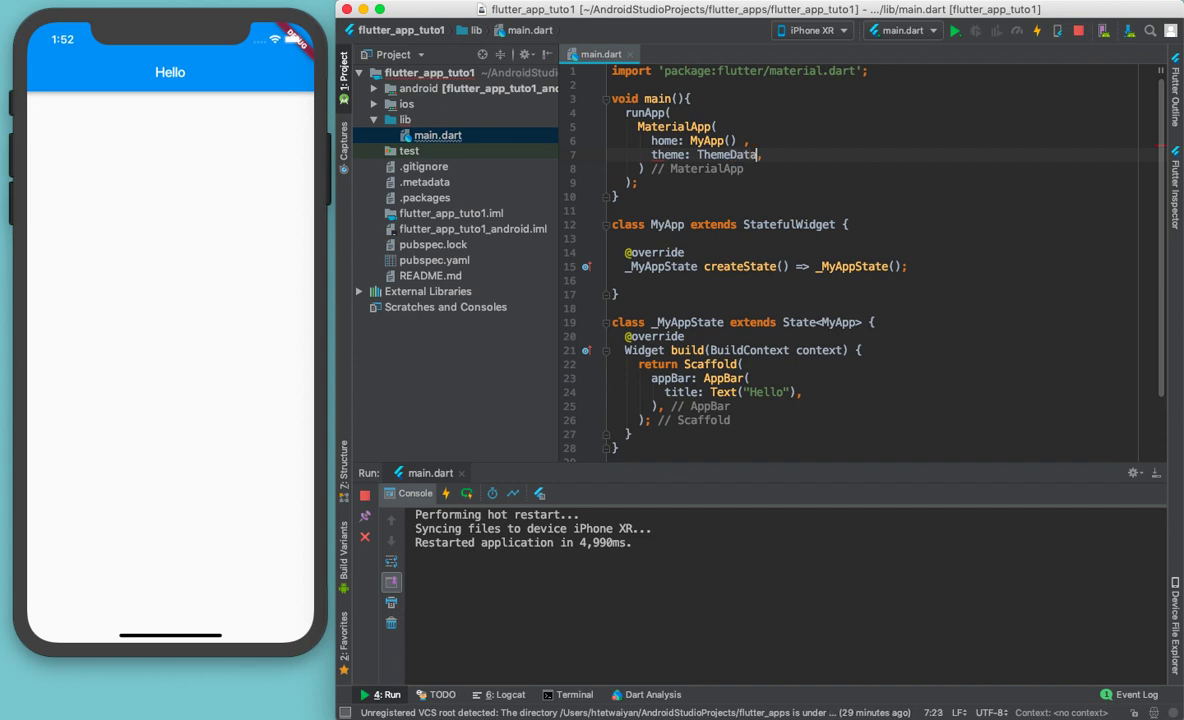
type("{")
key("Return")
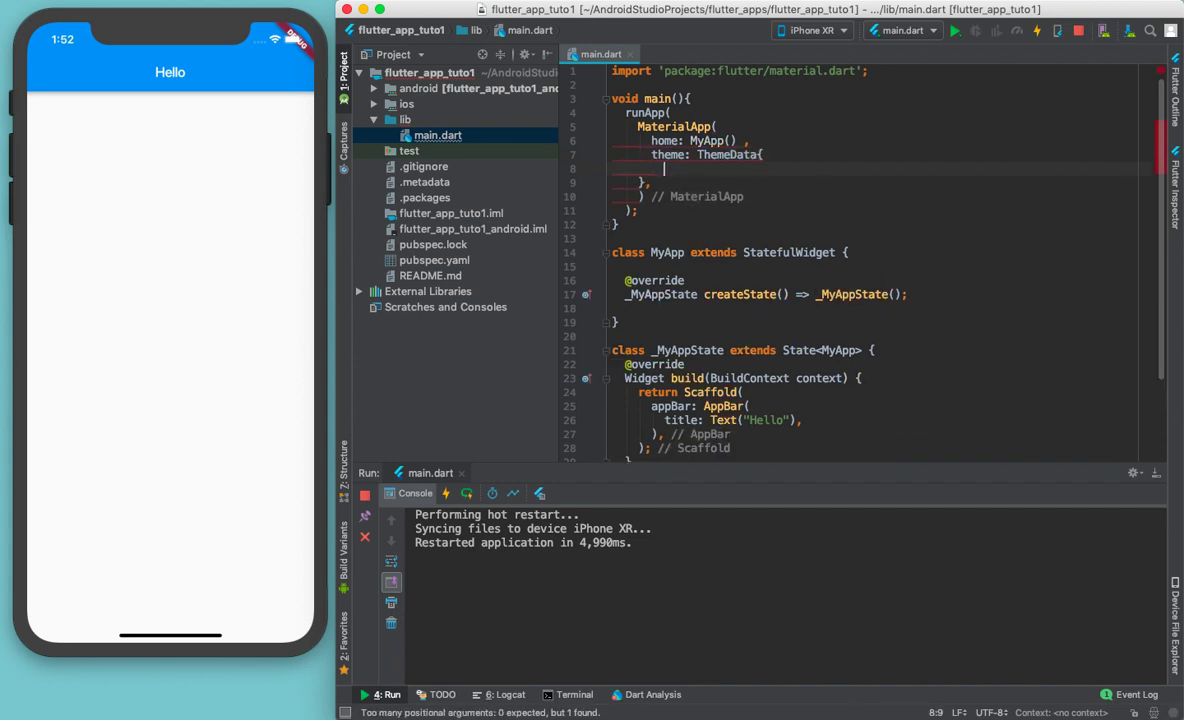
key("super+z")
key("Return")
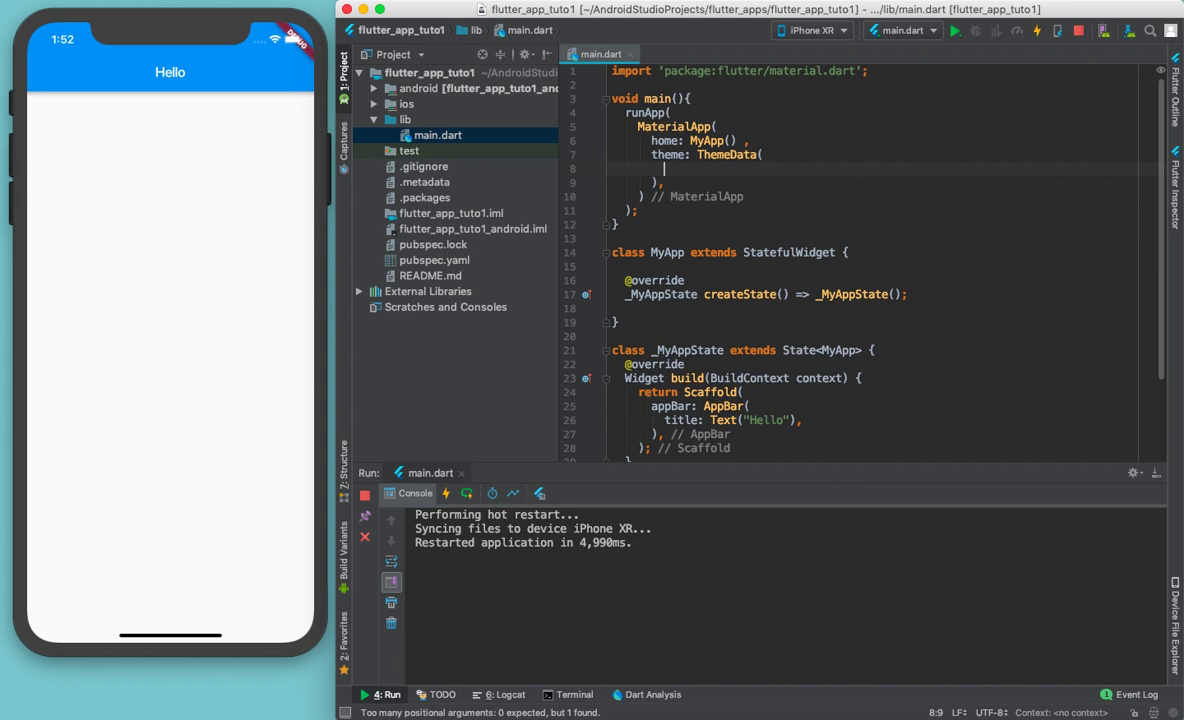
type("c")
Step: Set ThemeData's primarySwatch to Colors.orange
key("BackSpace")
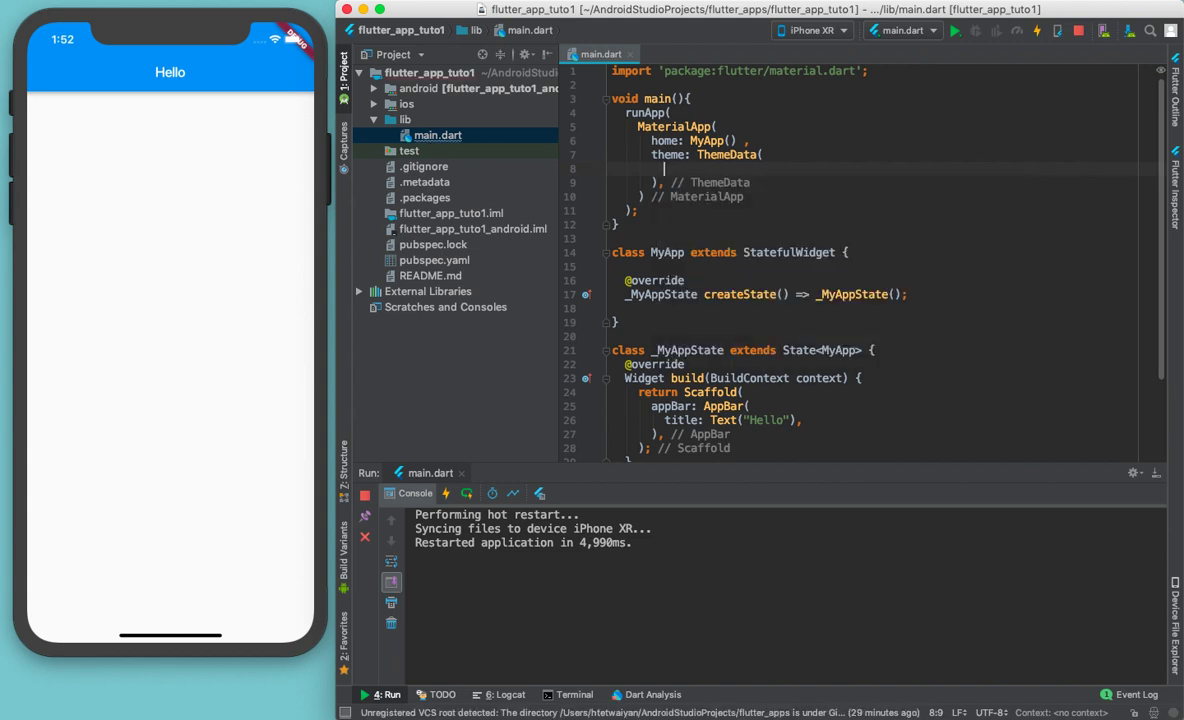
type("c")
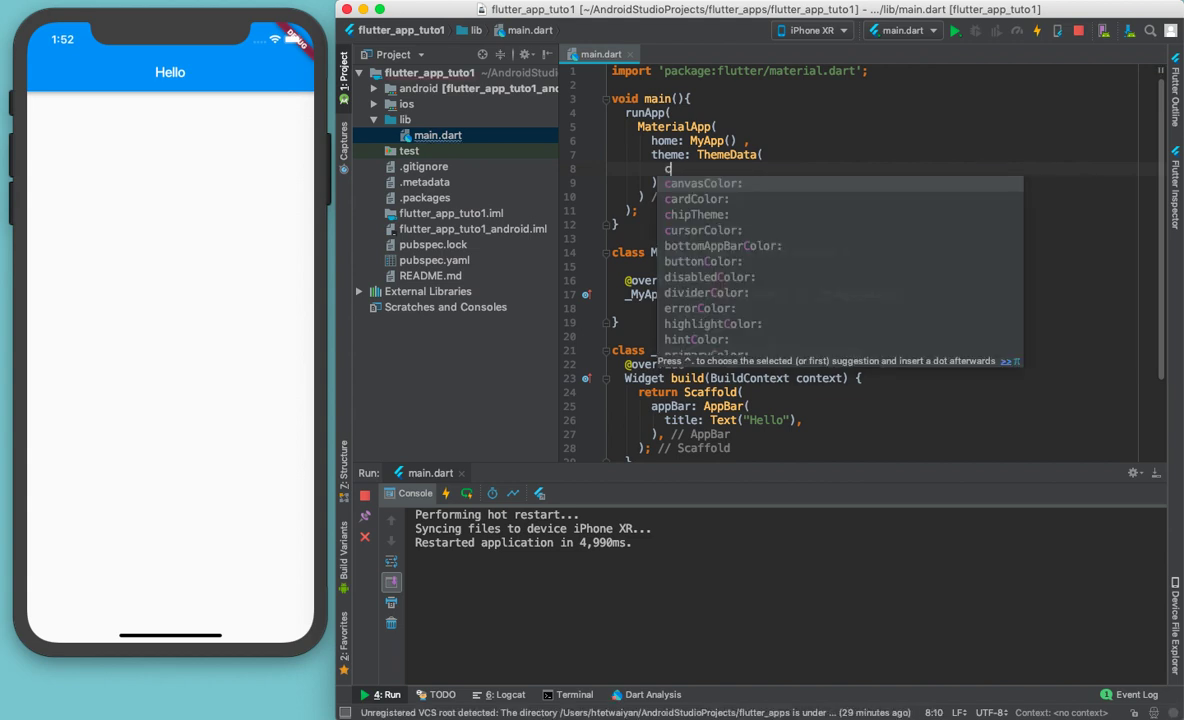
key("BackSpace")
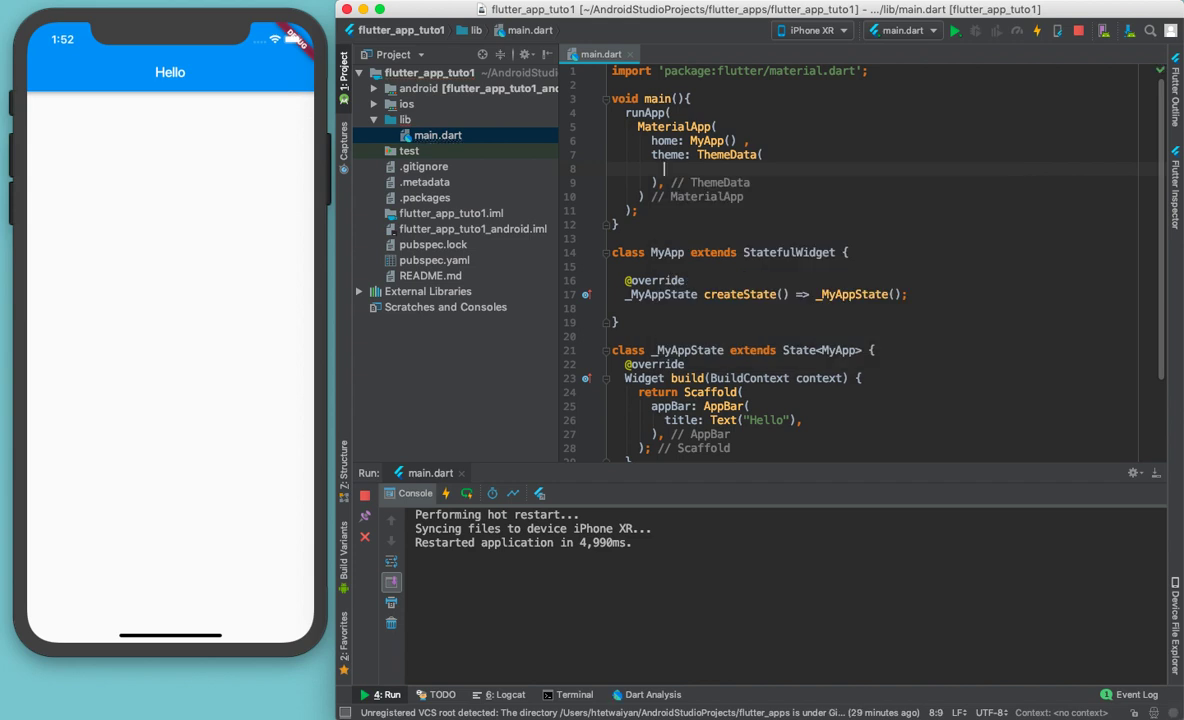
type("t")
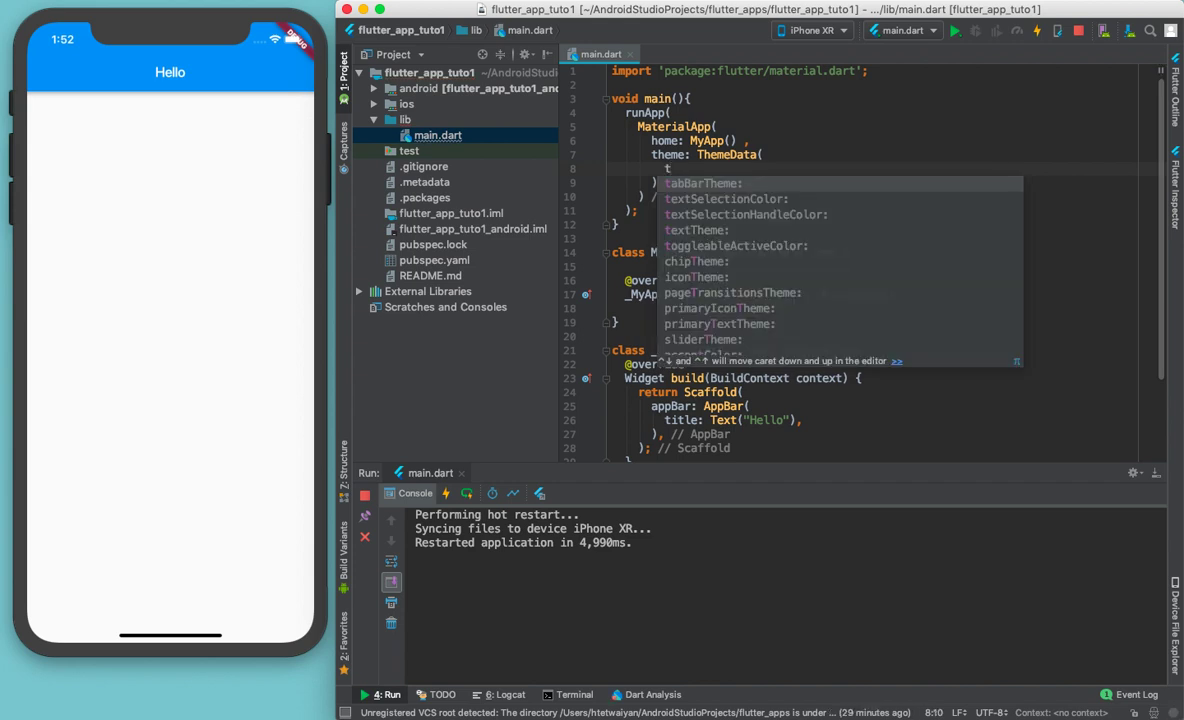
key("BackSpace")
type("p")
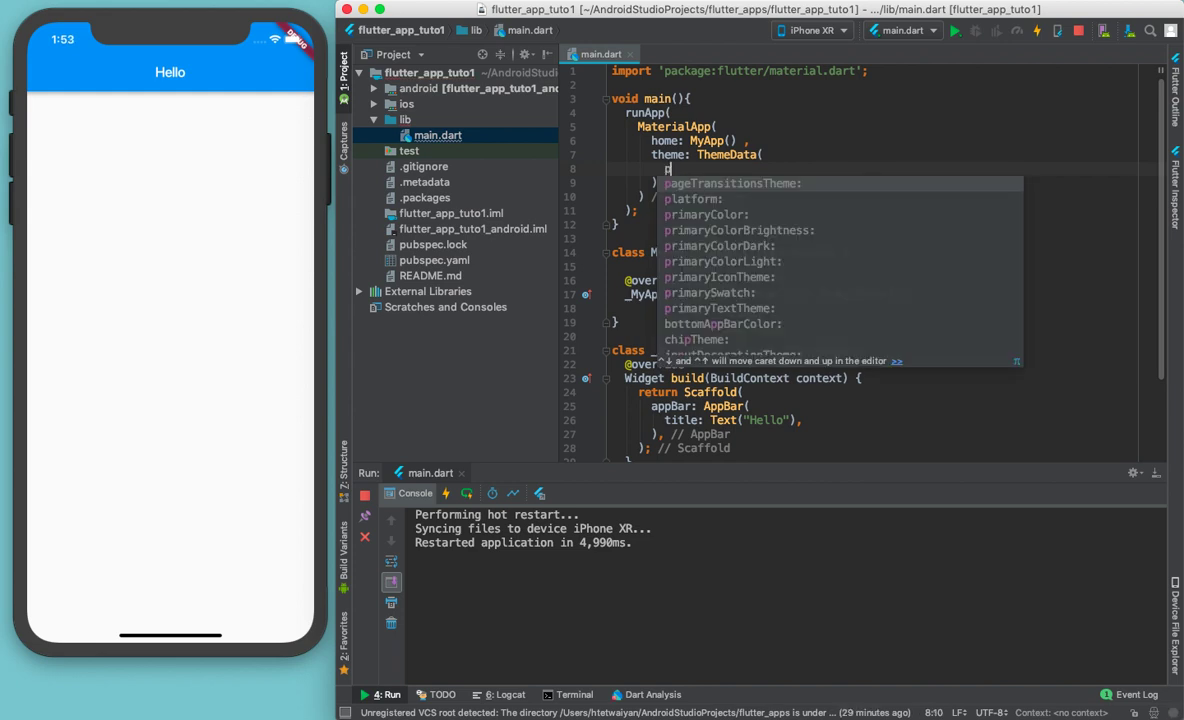
type("ri")
key("Down")
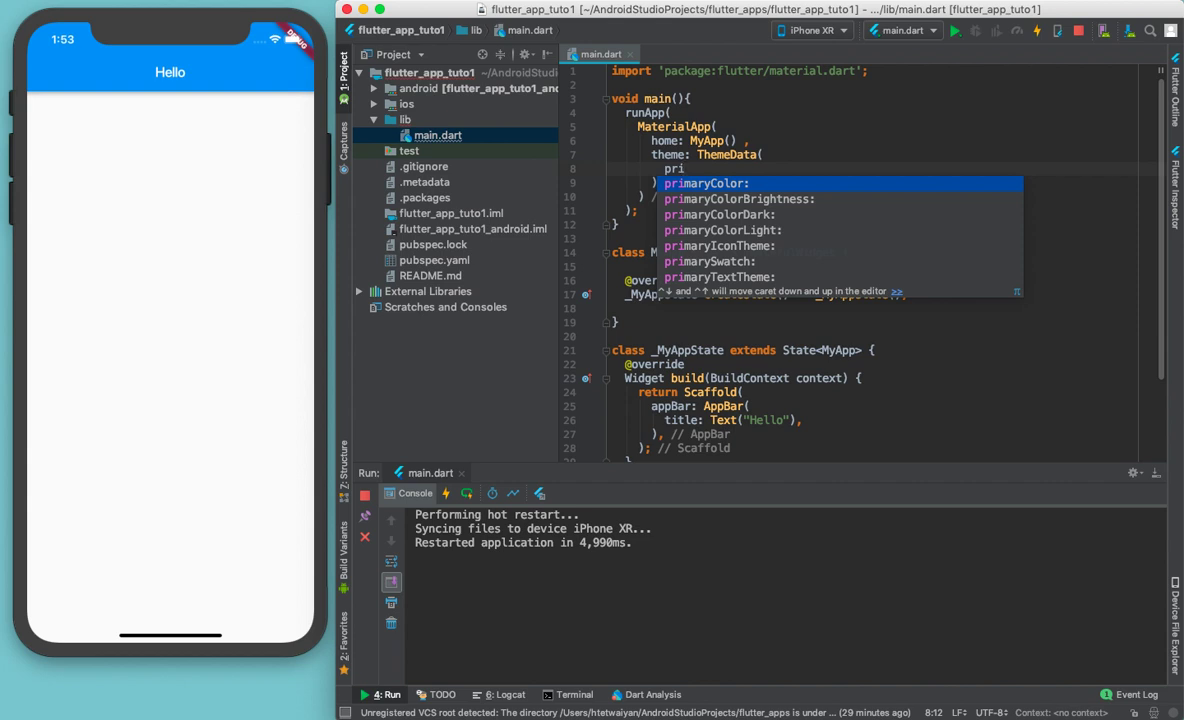
key("Down")
key("Return")
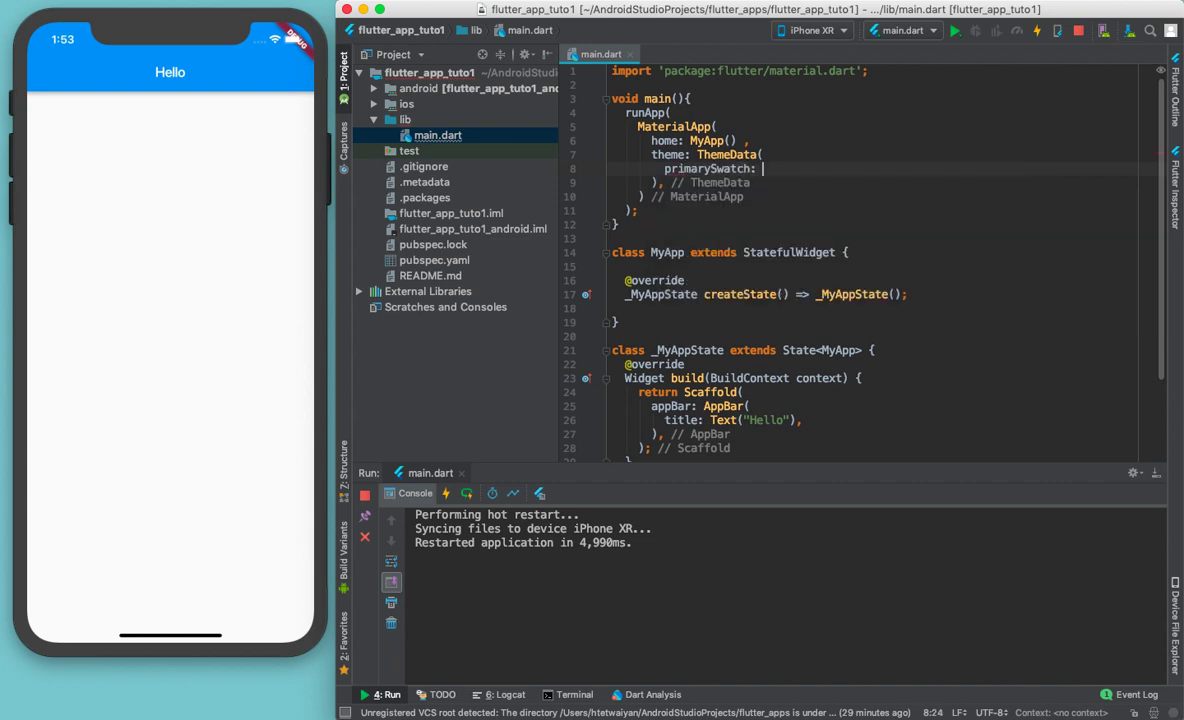
type("Colors.")
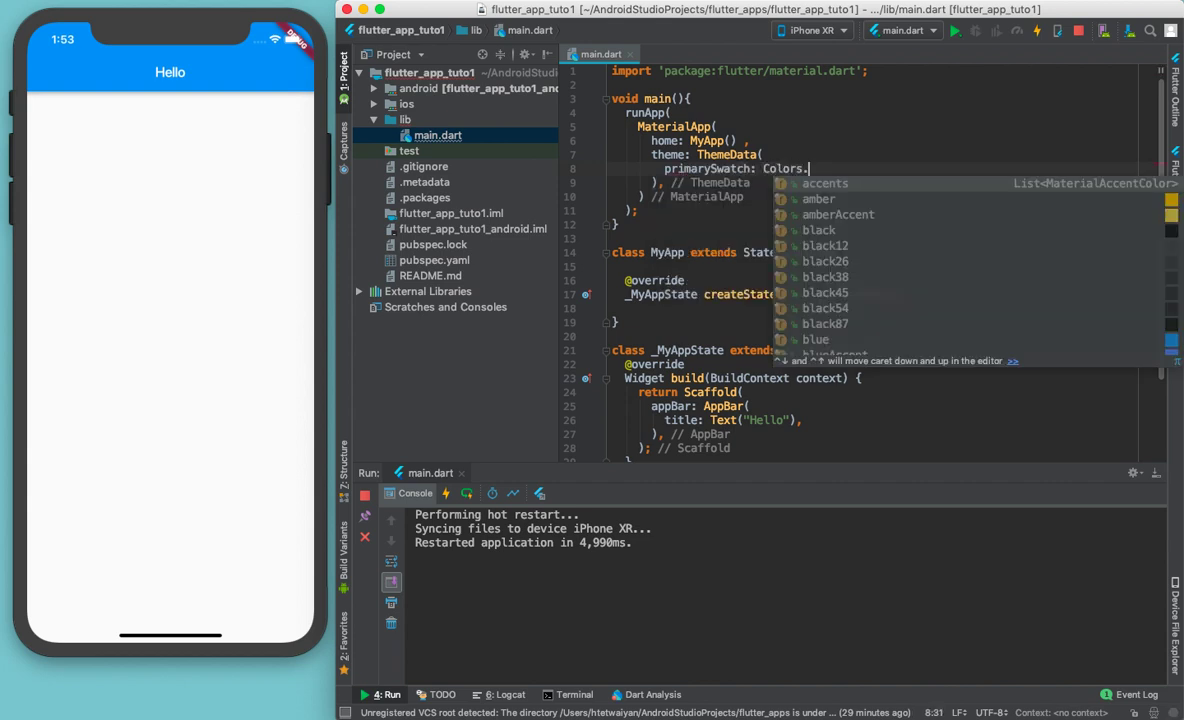
type("re")
key("BackSpace")
key("BackSpace")
type("or")
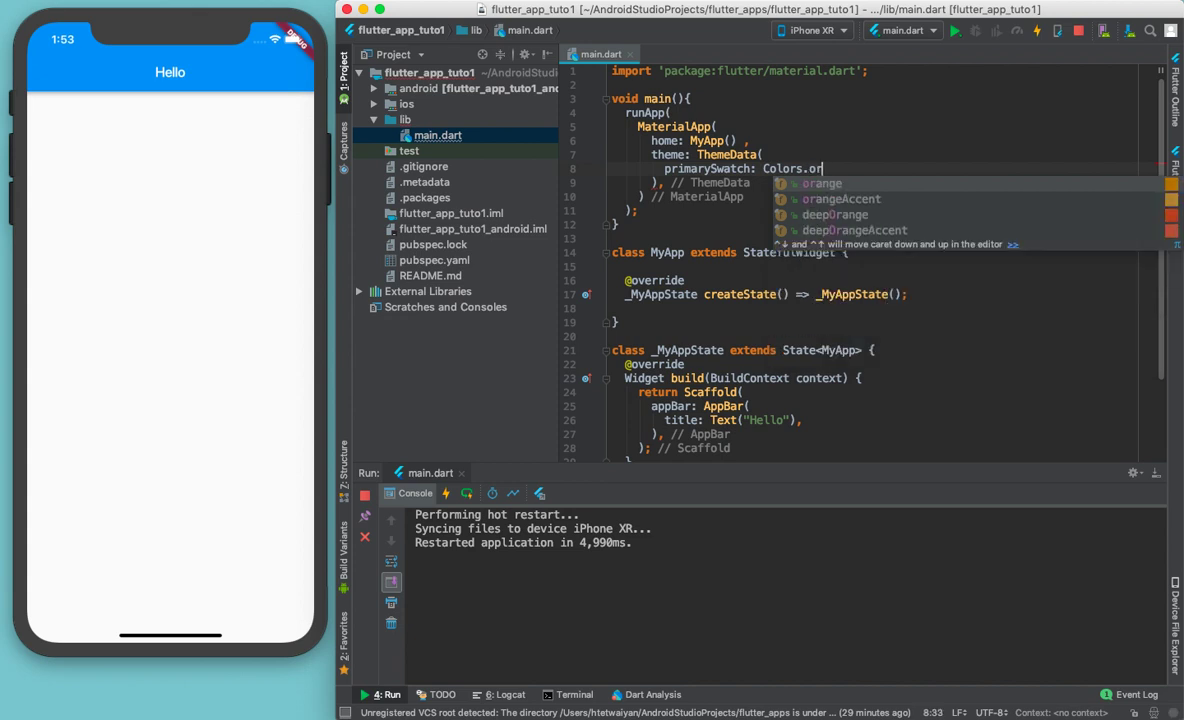
key("Return")
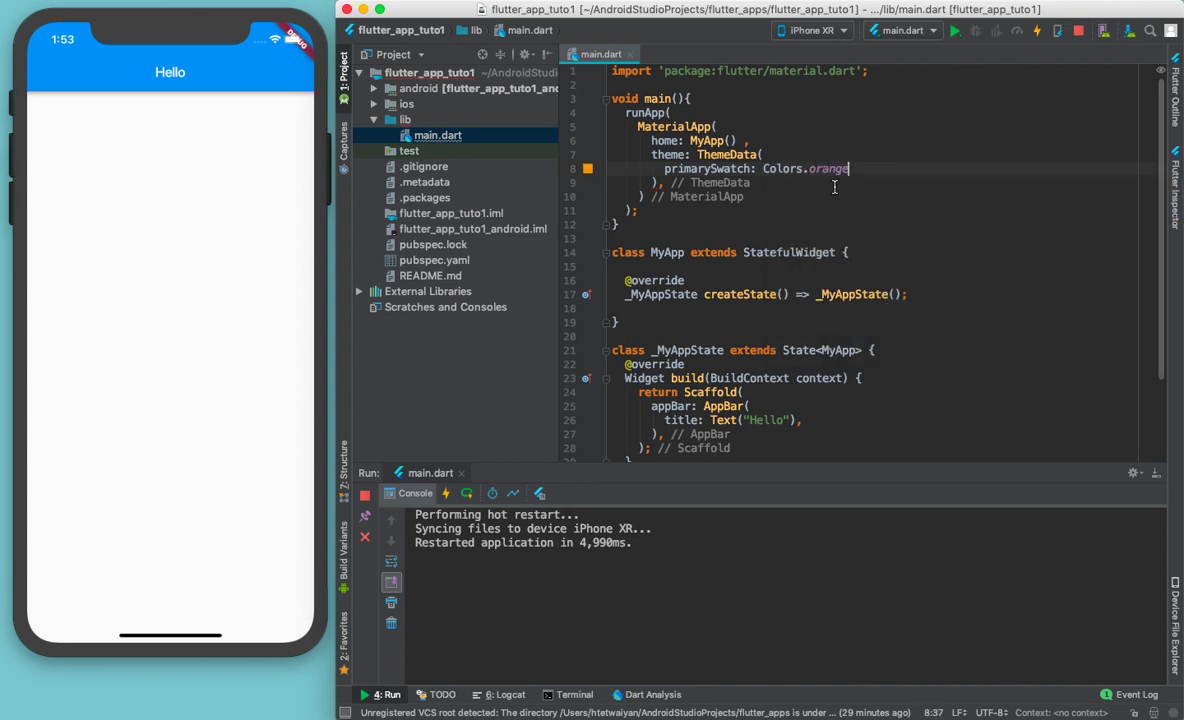
Step: Hot-reload, then hot-restart the app so the Hello bar turns orange
left_click(1031, 36)
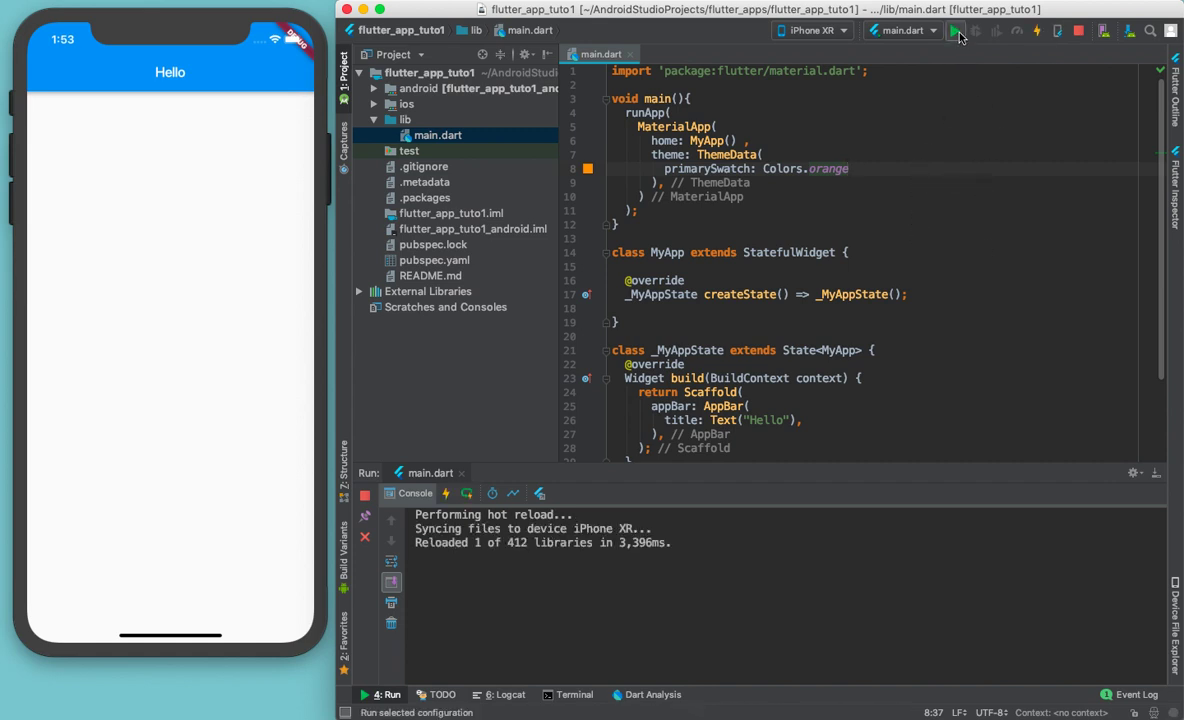
left_click(957, 33)
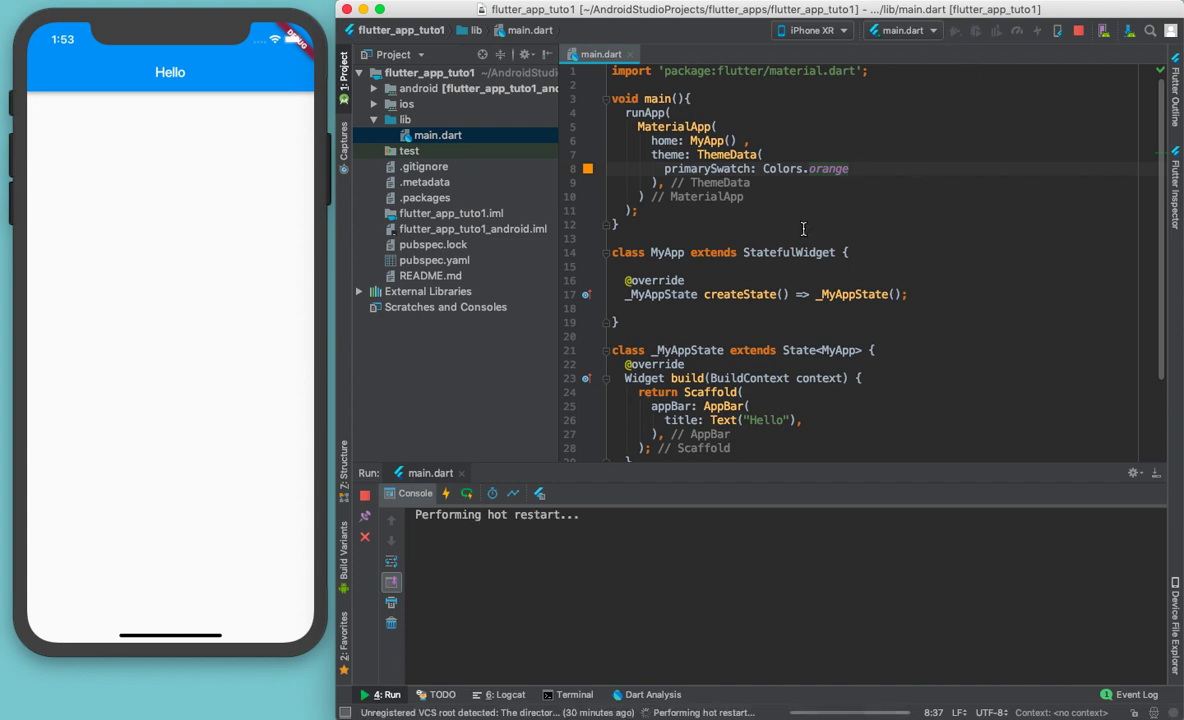
scroll(840, 262, "down", 5)
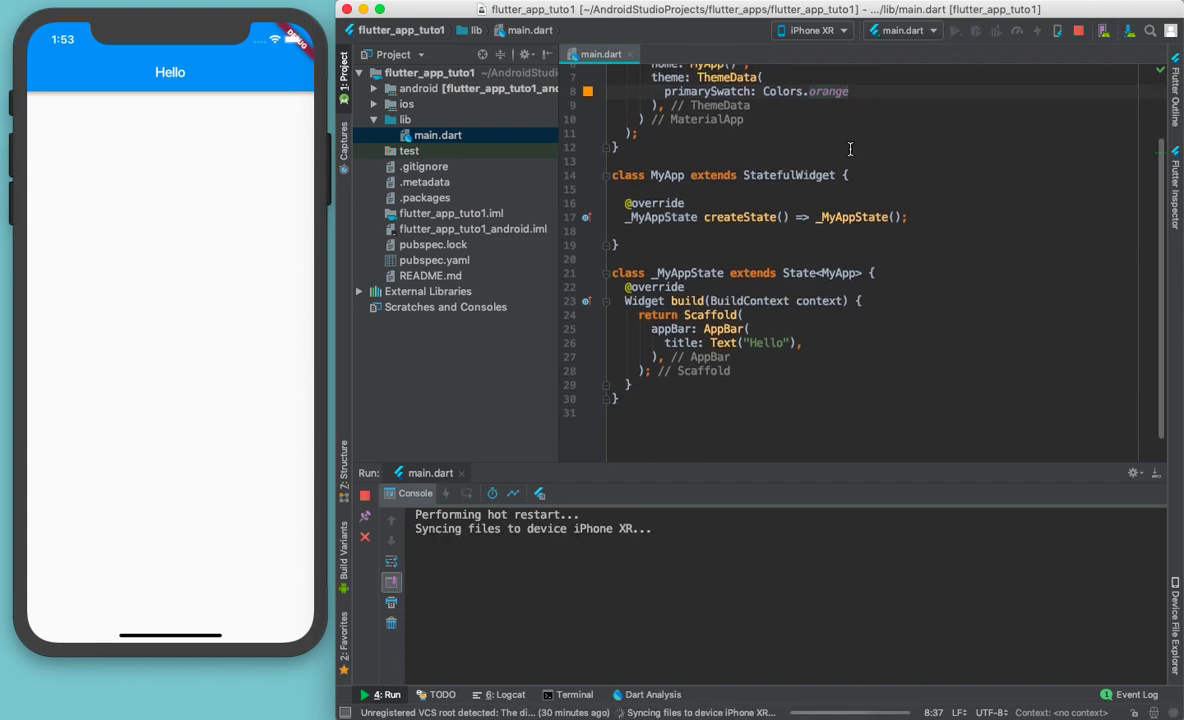
scroll(850, 149, "up", 3)
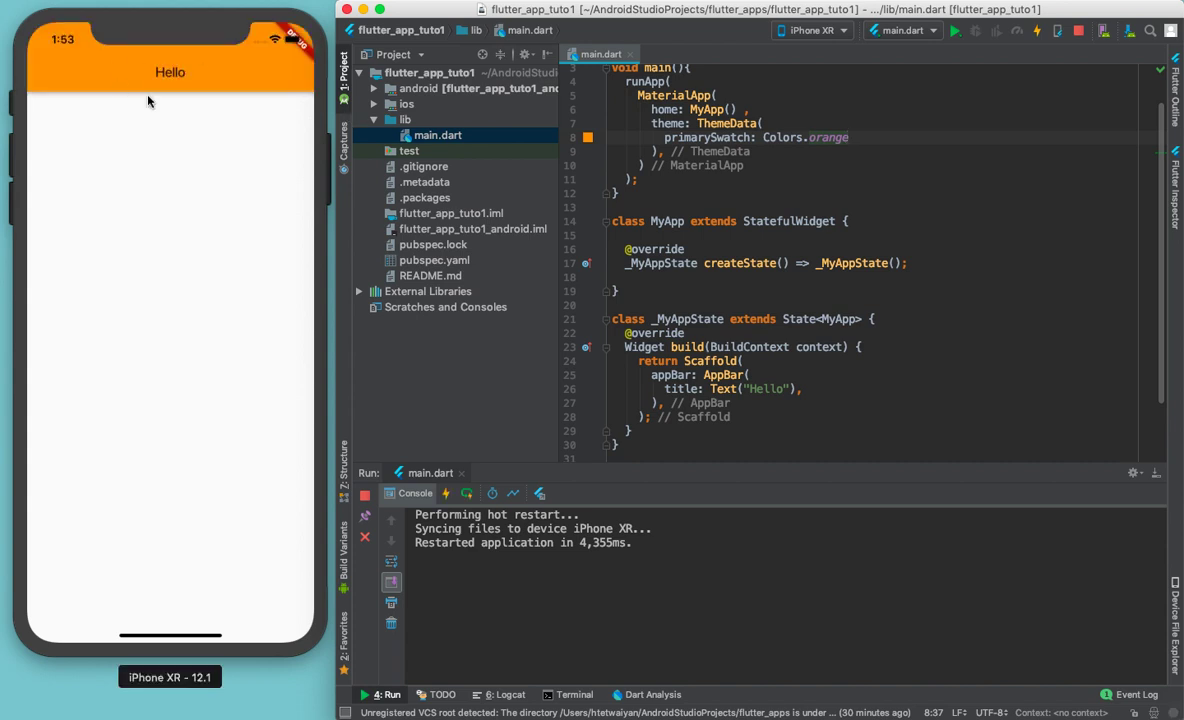
Step: Swap Colors.orange for Colors.red on line 8 and hot-restart the app
double_click(824, 142)
type("r")
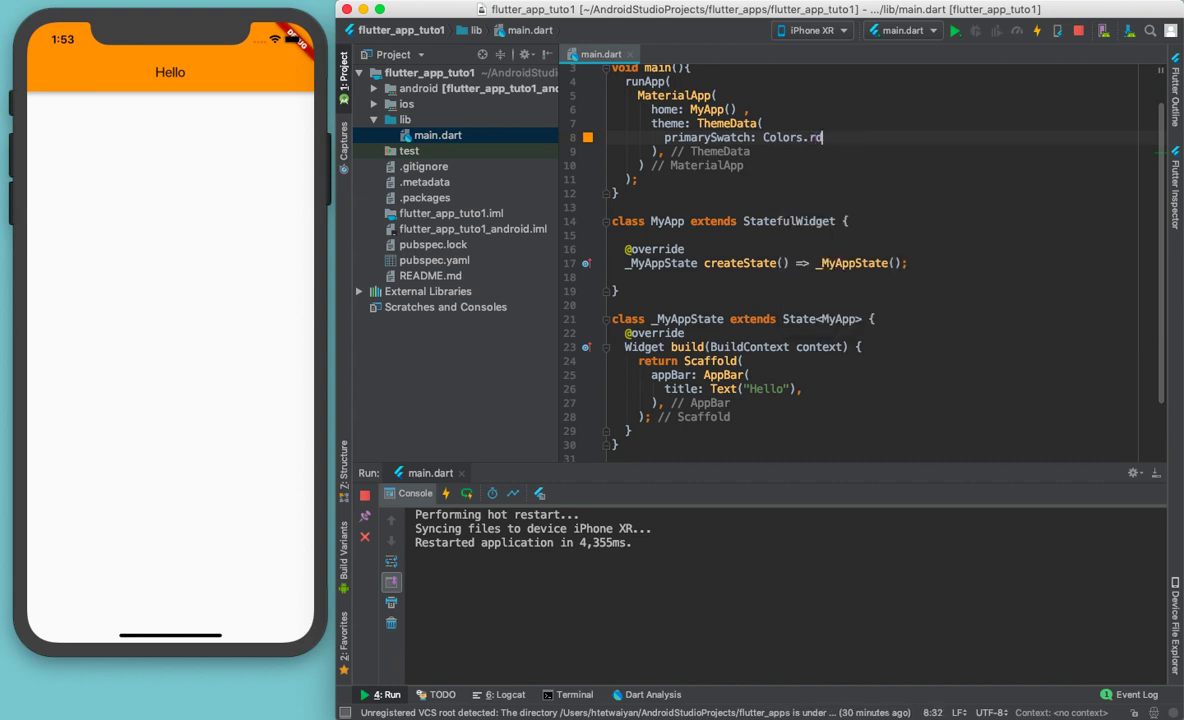
type("ed")
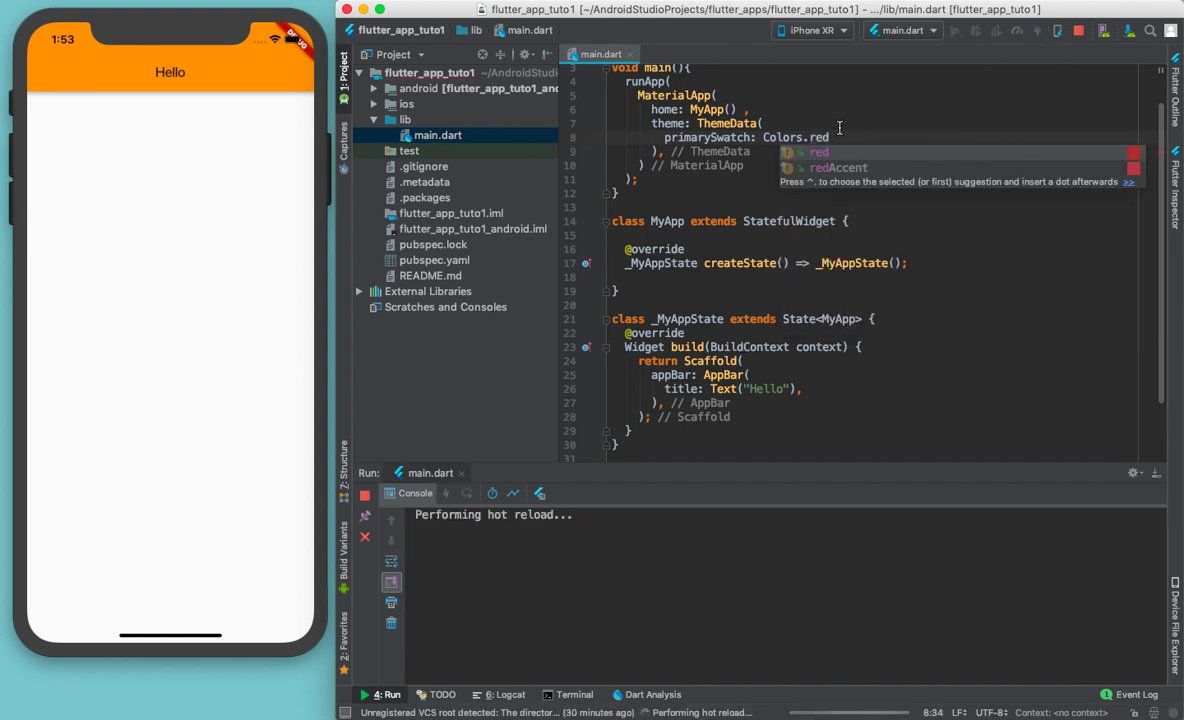
left_click(795, 122)
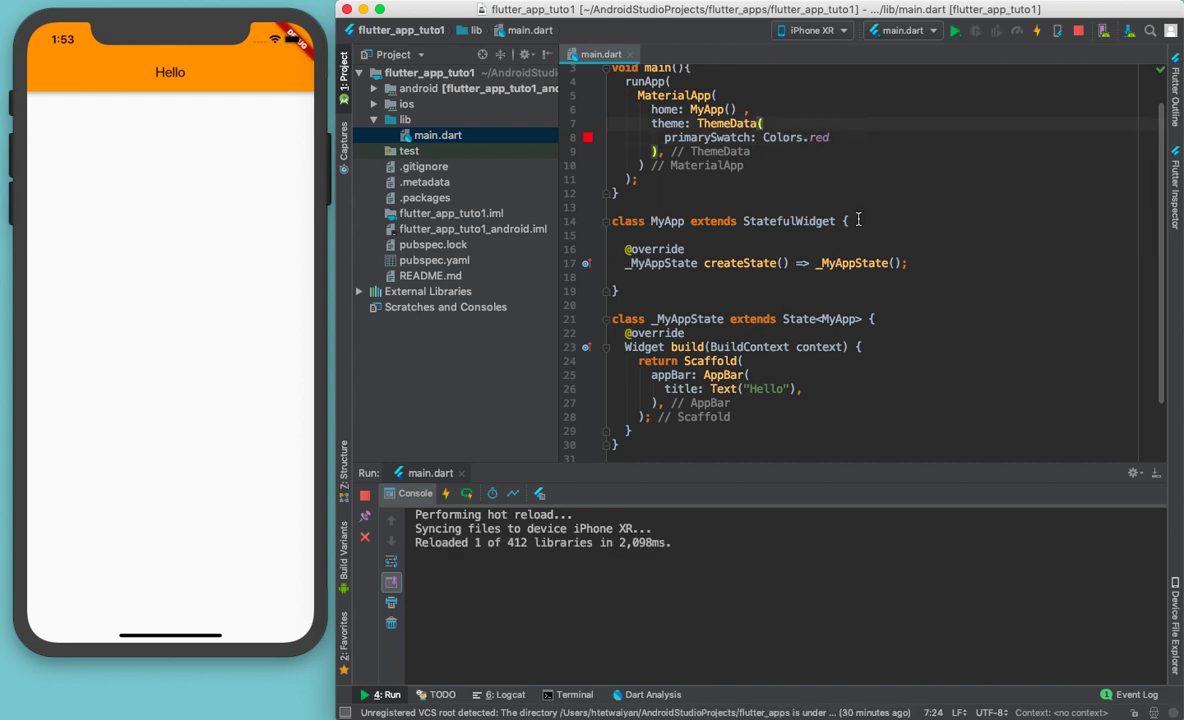
left_click(844, 143)
left_click(954, 33)
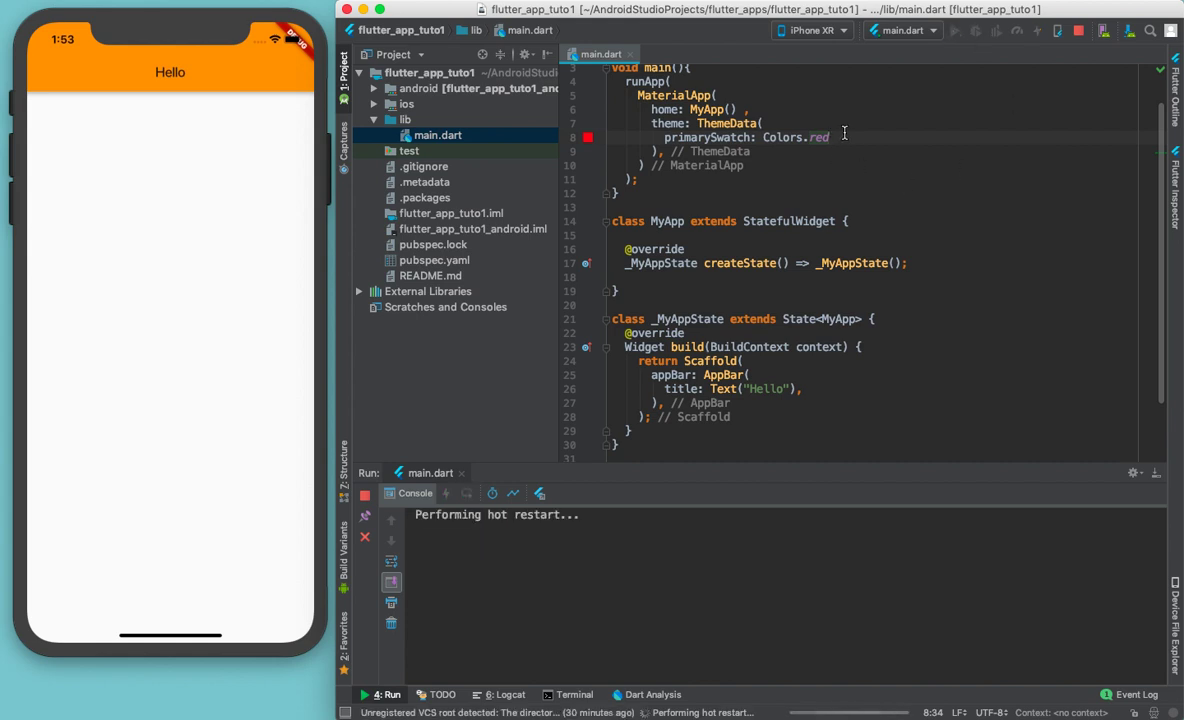
scroll(741, 285, "down", 2)
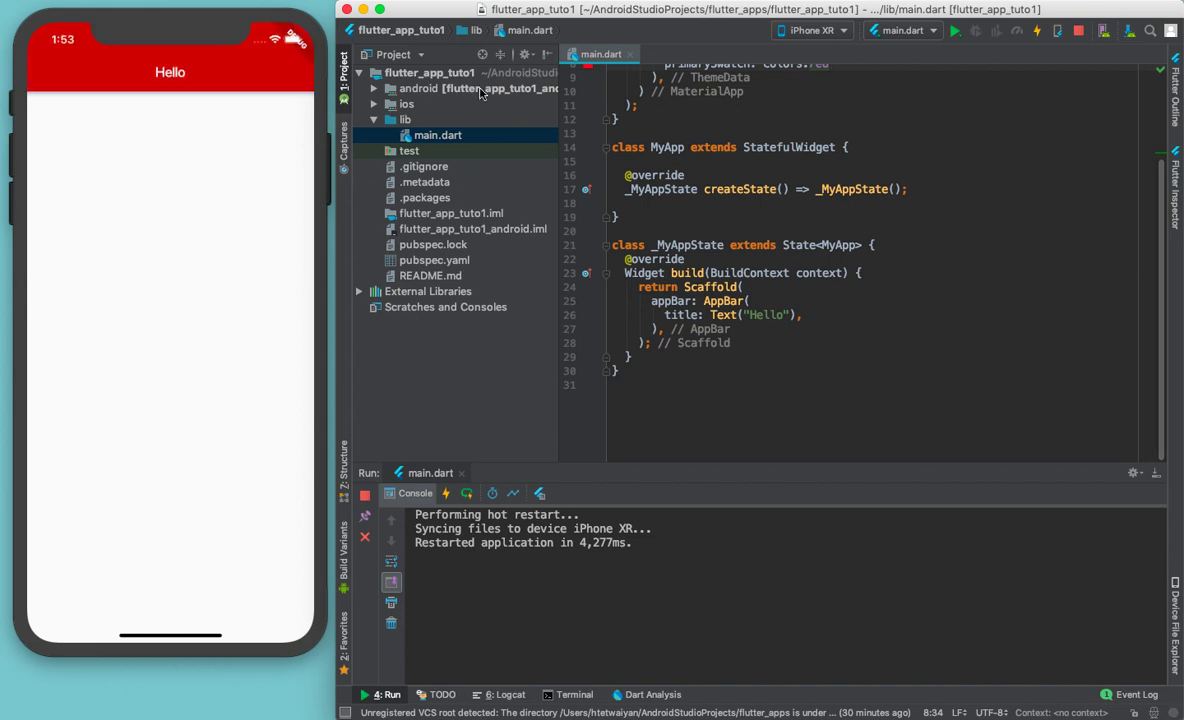
Step: Add body: Center(child: ) below the AppBar in the Scaffold
double_click(679, 315)
key("Up")
key("End")
key("Down")
key("End")
key("Return")
type("bod")
key("Return")
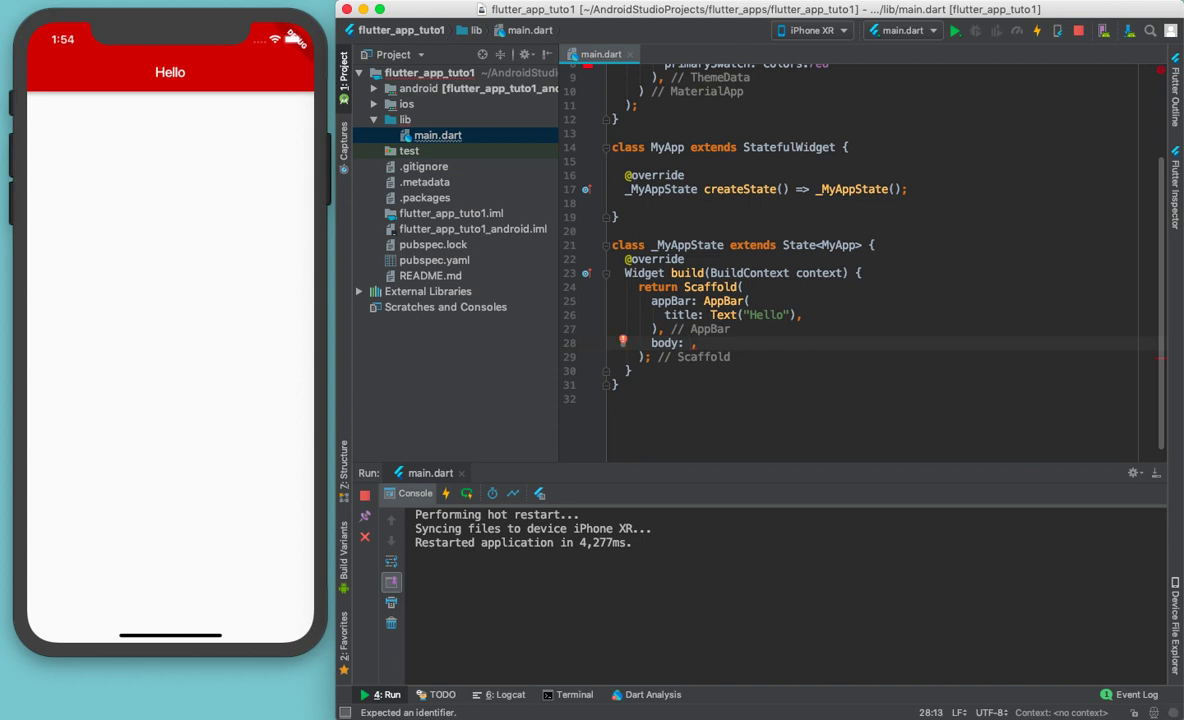
type("C")
type("enr")
type("ter(")
key("Return")
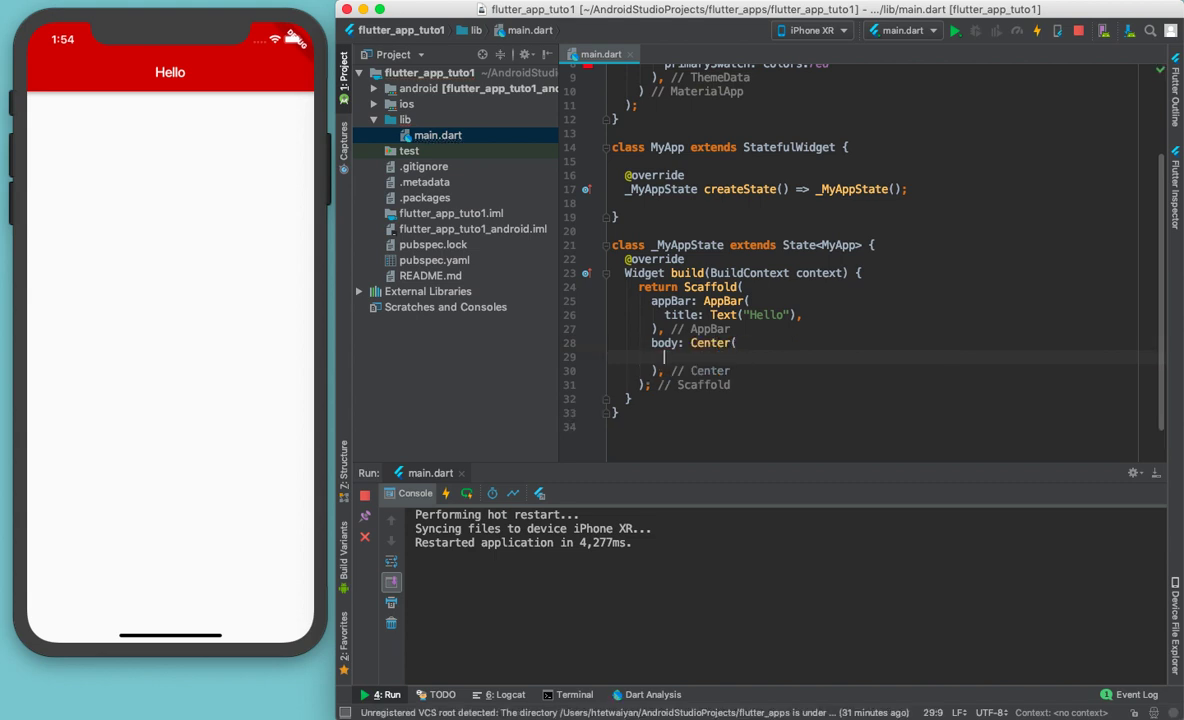
type("chil")
key("Return")
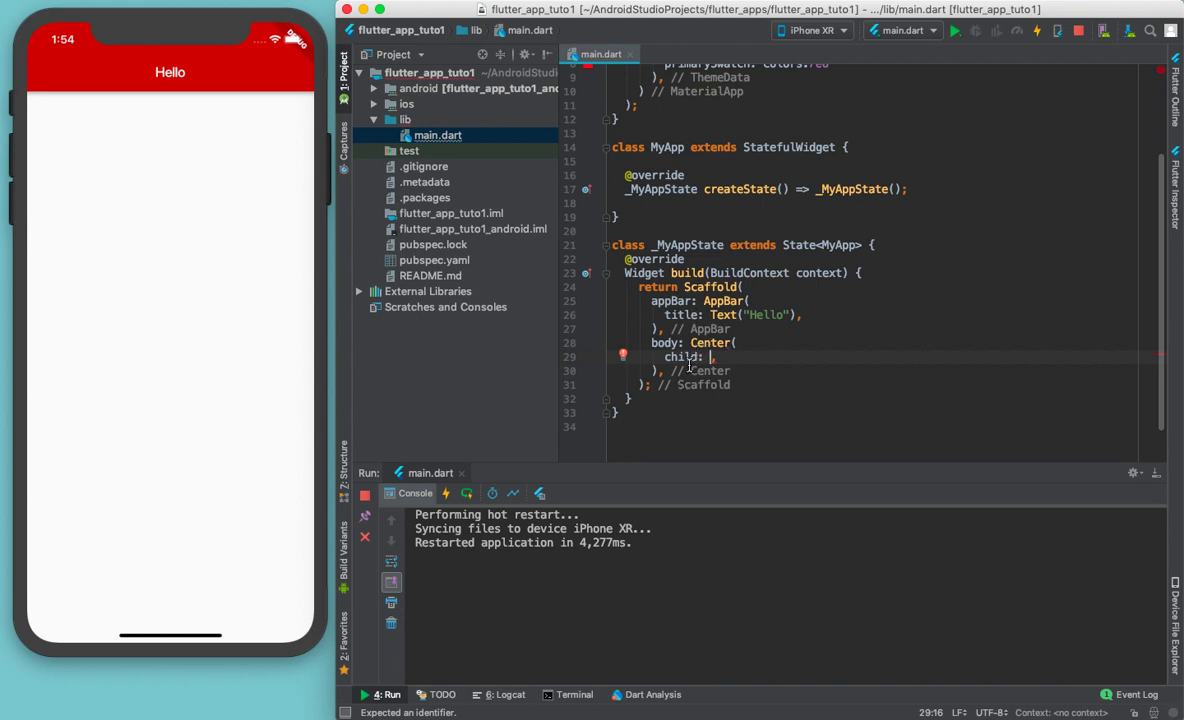
type("R")
type("ai")
Step: Make the child a RaisedButton with an empty onPressed and Text("Get Data")
key("Return")
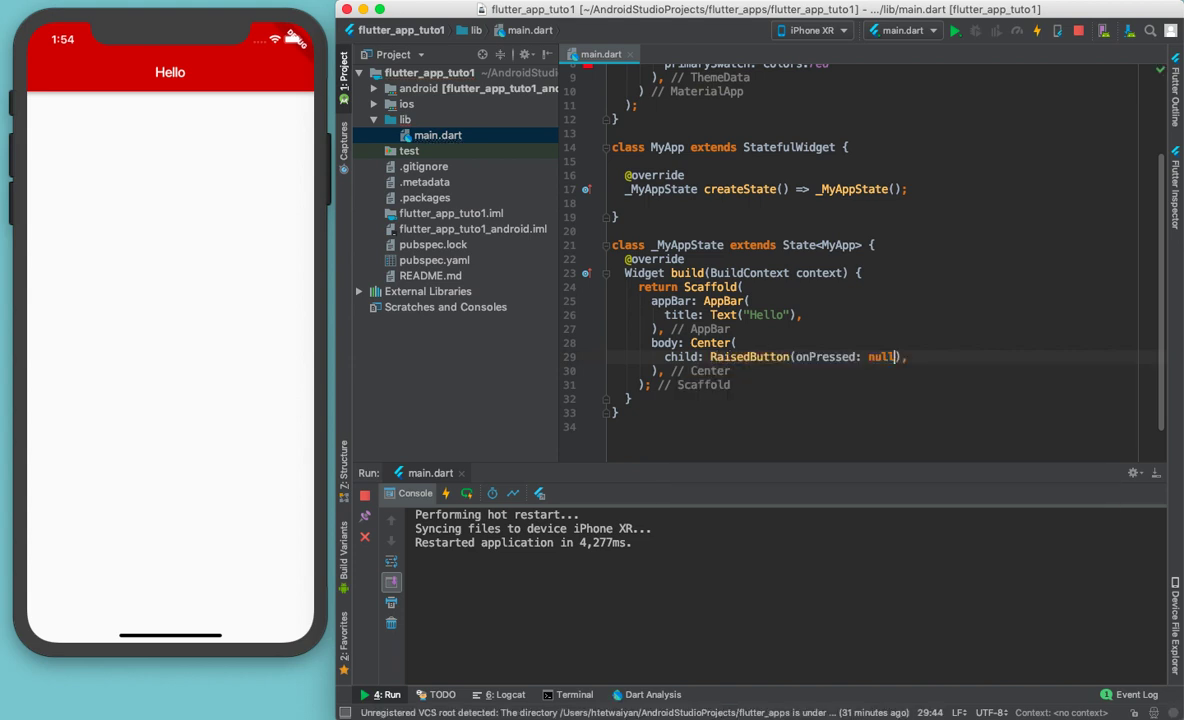
key("BackSpace")
key("BackSpace")
key("BackSpace")
key("BackSpace")
type("(){")
key("Return")
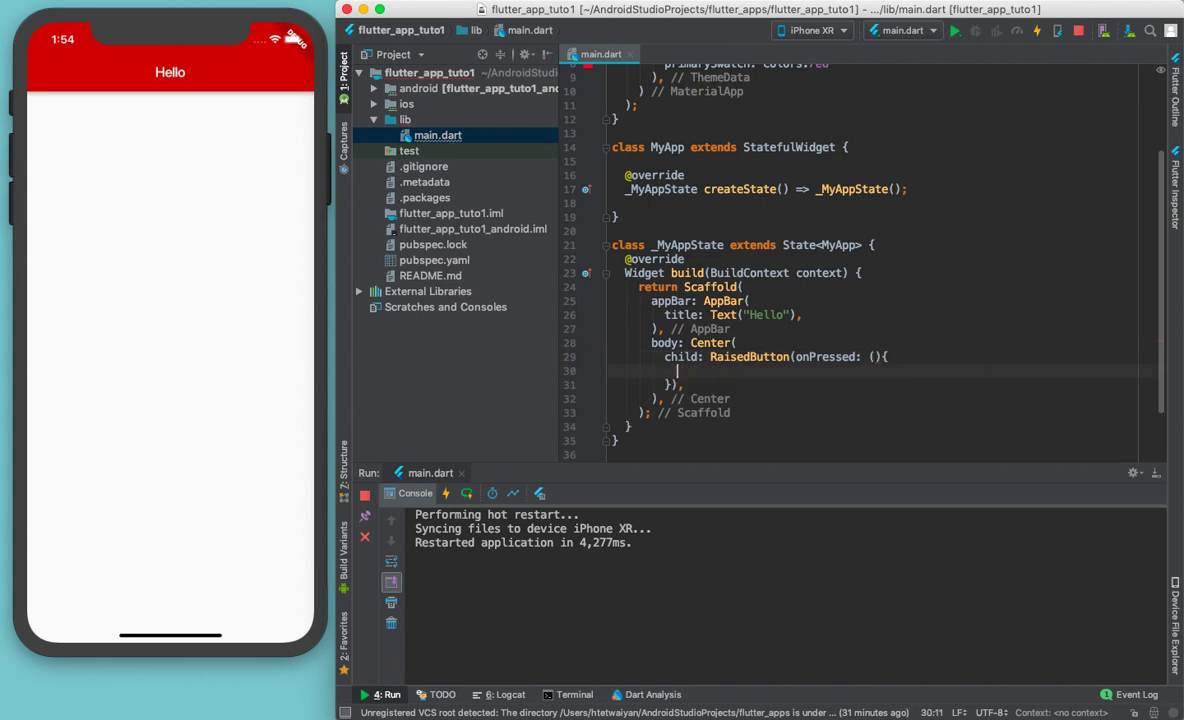
key("Down")
key("Left")
type(",")
key("Return")
type("c")
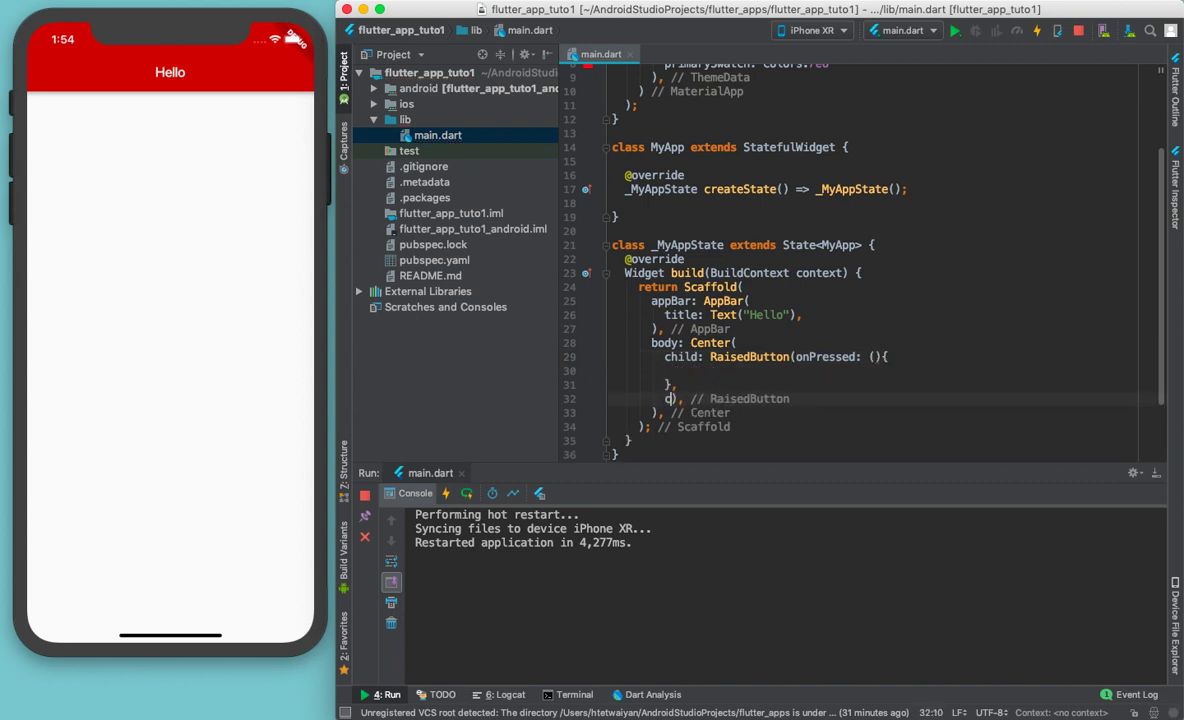
type("h")
key("Return")
type("Text(\"")
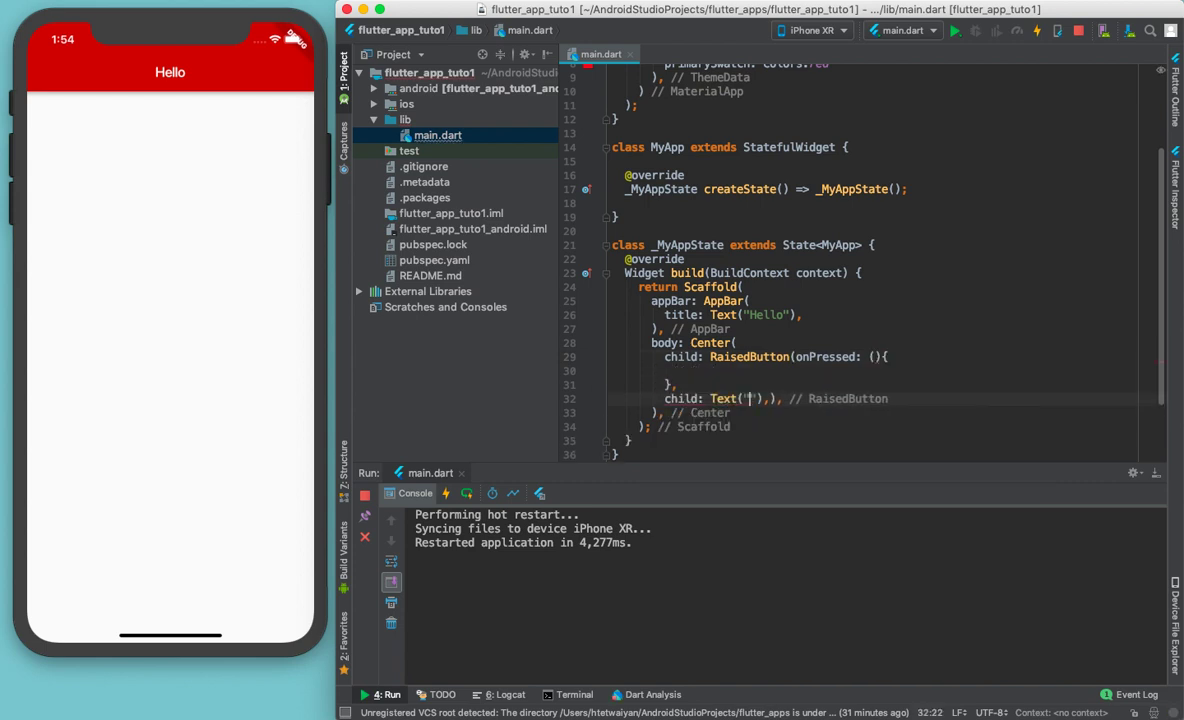
type("Get Da")
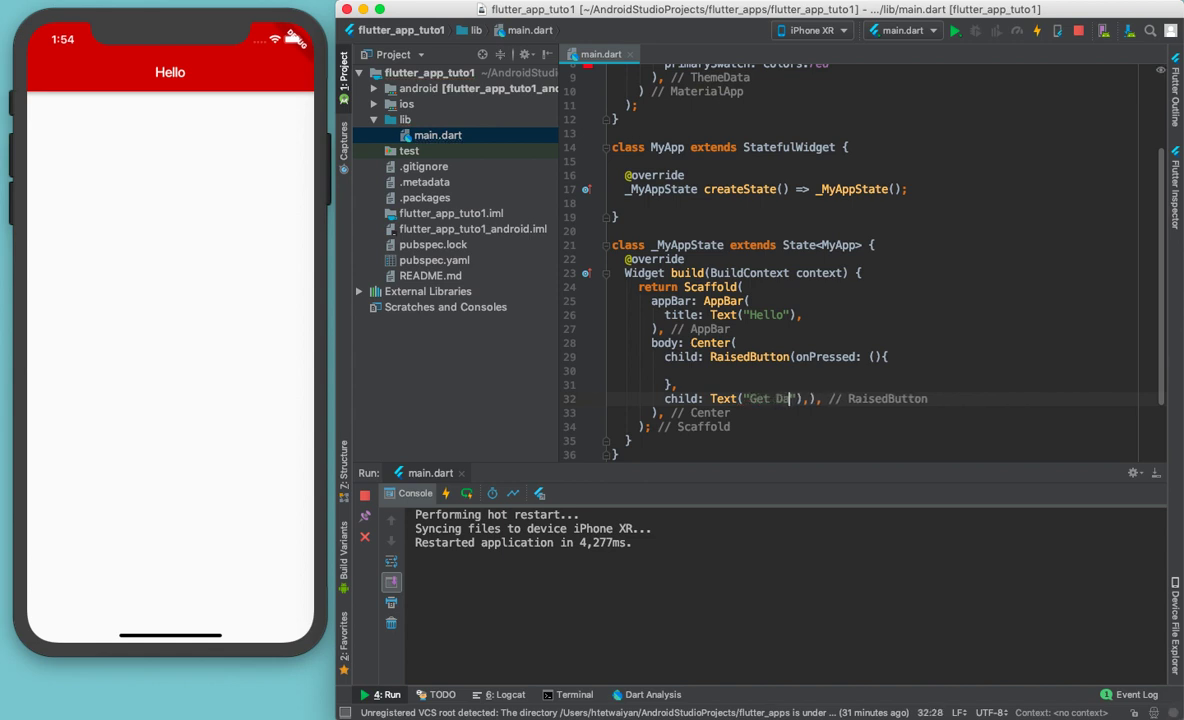
type("ta")
key("Up")
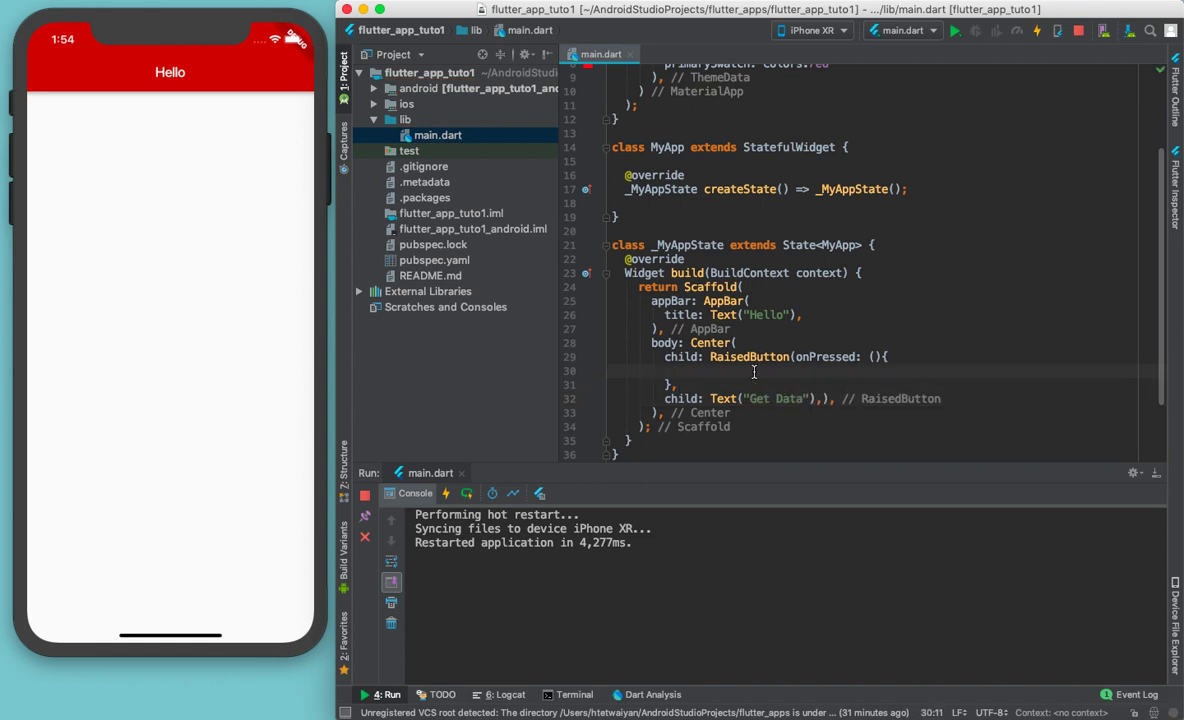
left_click(904, 357)
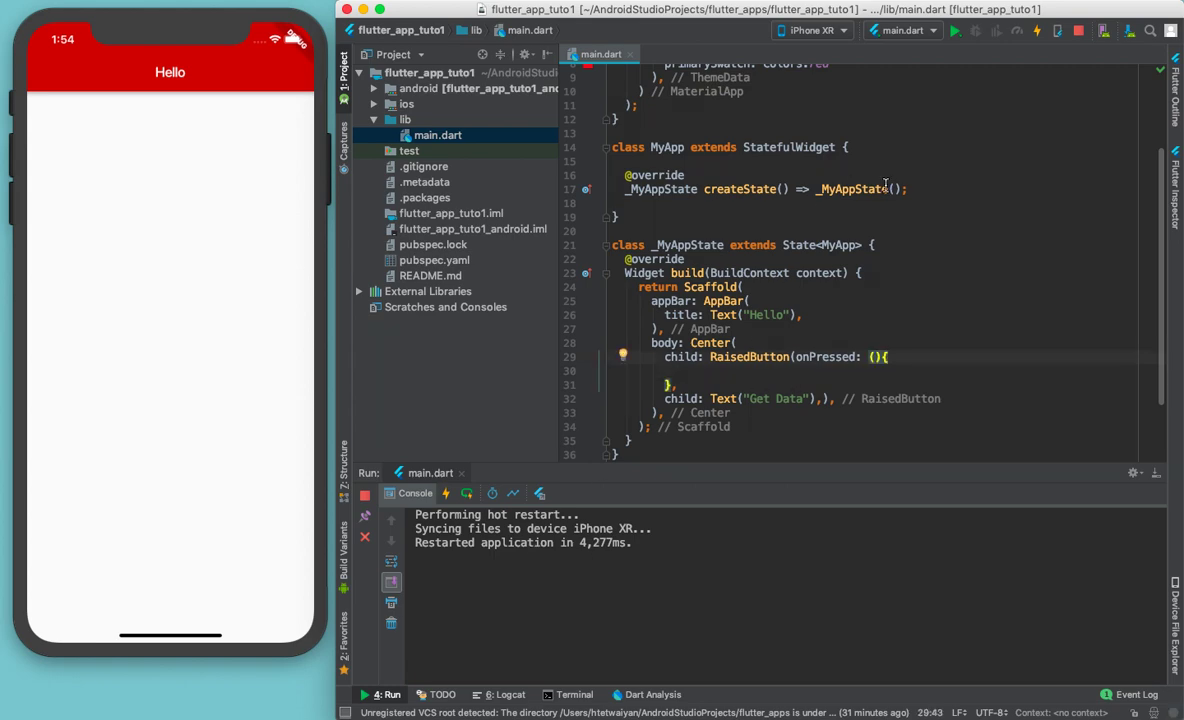
Step: In Chrome, open the Silicon Valley & Technology Subscribe feed and select its URL
key("ctrl+Right")
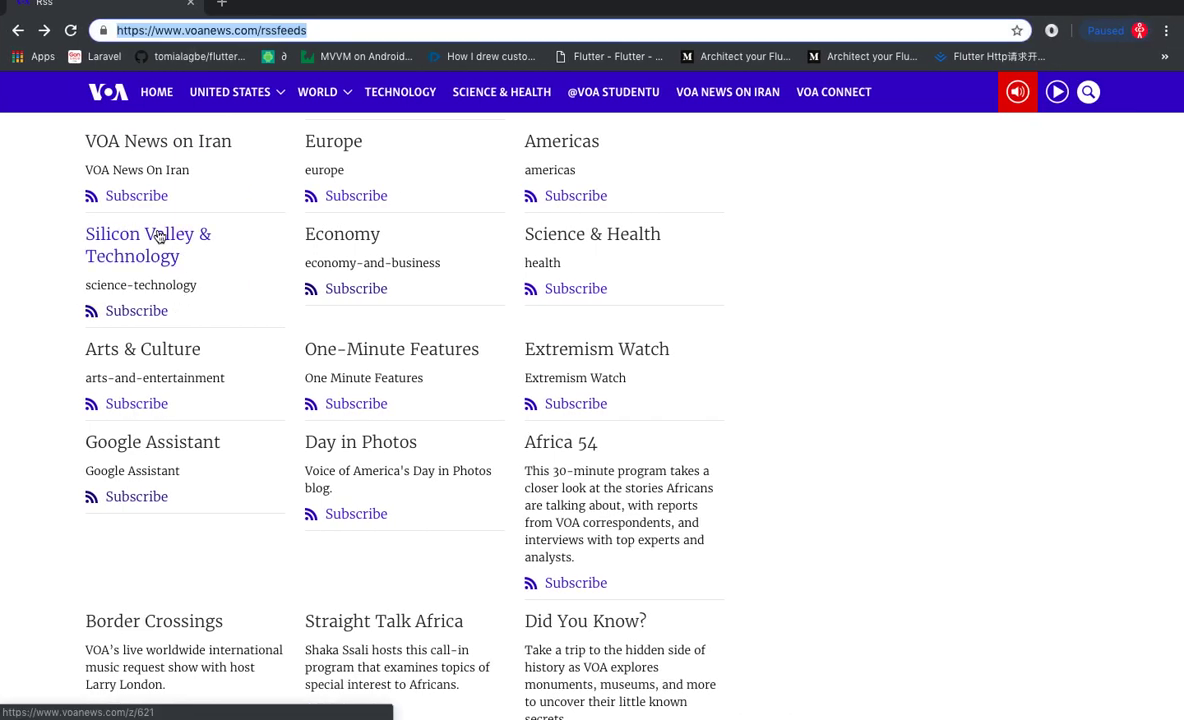
left_click(135, 312)
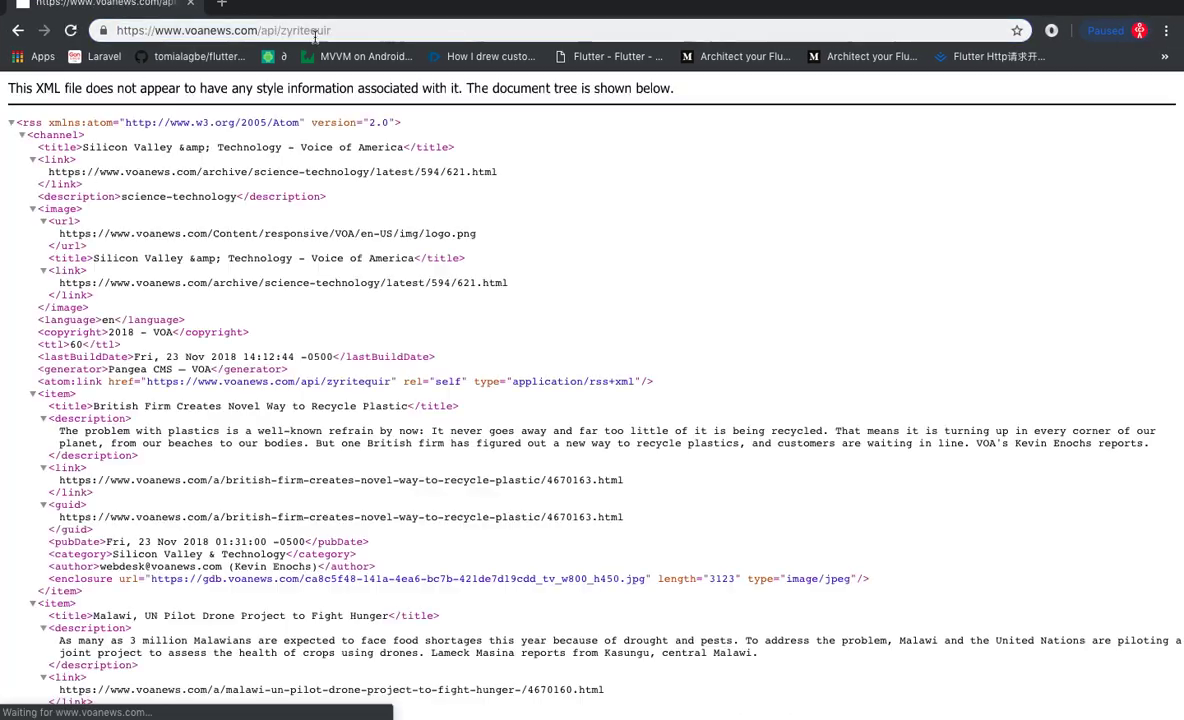
double_click(308, 31)
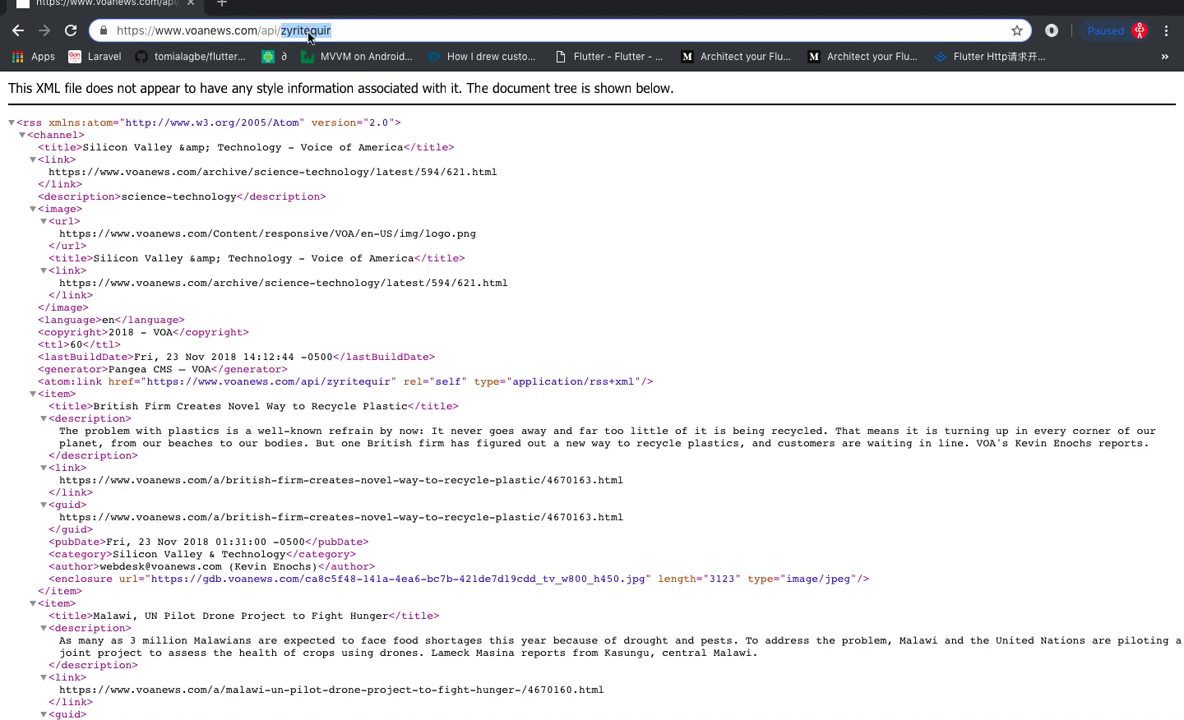
triple_click(375, 35)
key("ctrl+c")
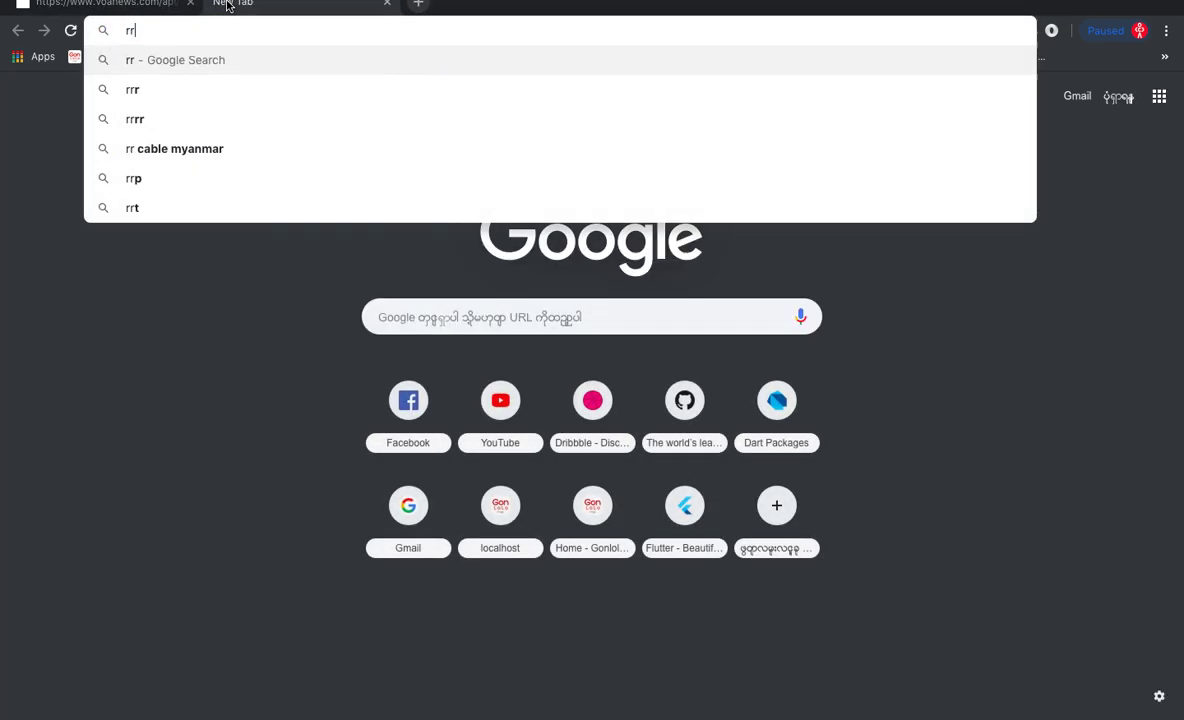
type("ss2json.com")
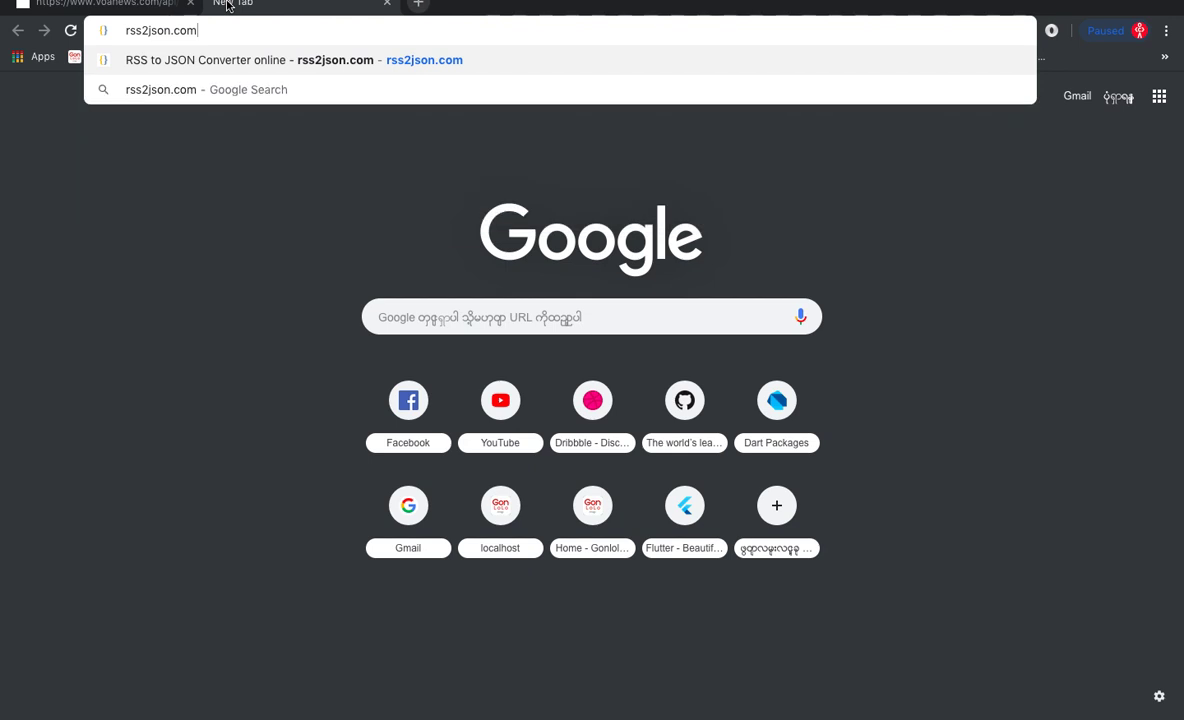
Step: Open rss2json.com and paste the voanews feed URL into its feed field
key("Return")
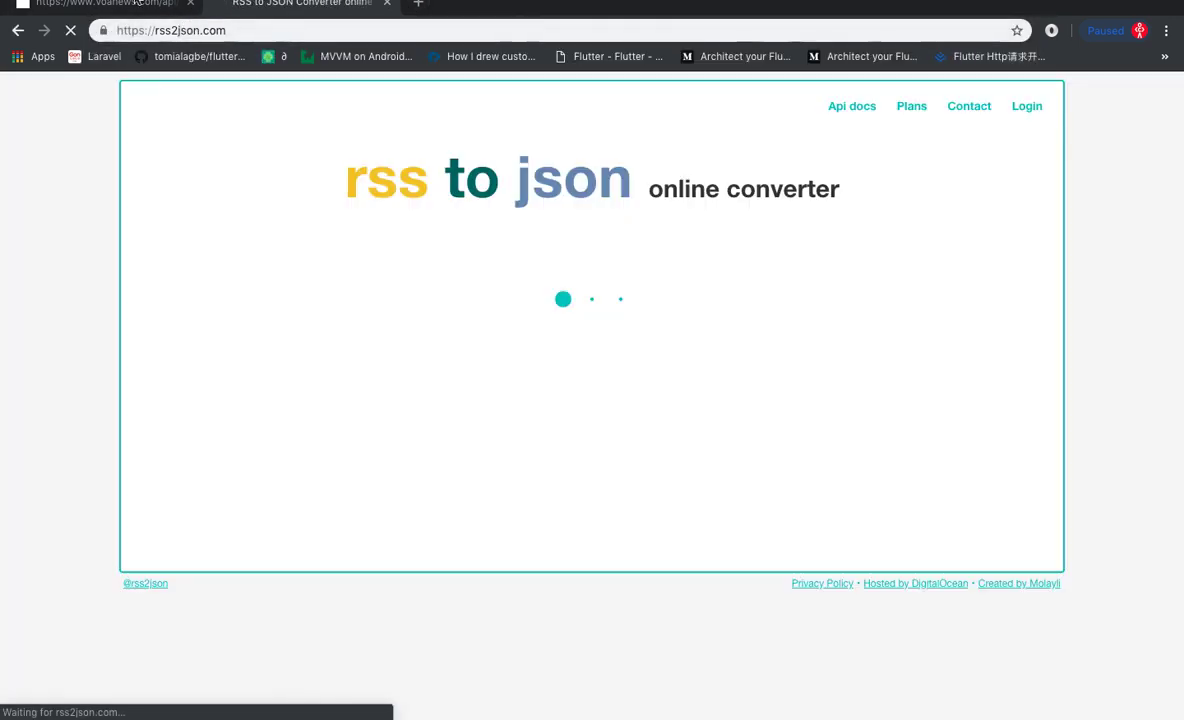
left_click(143, 3)
left_click(309, 5)
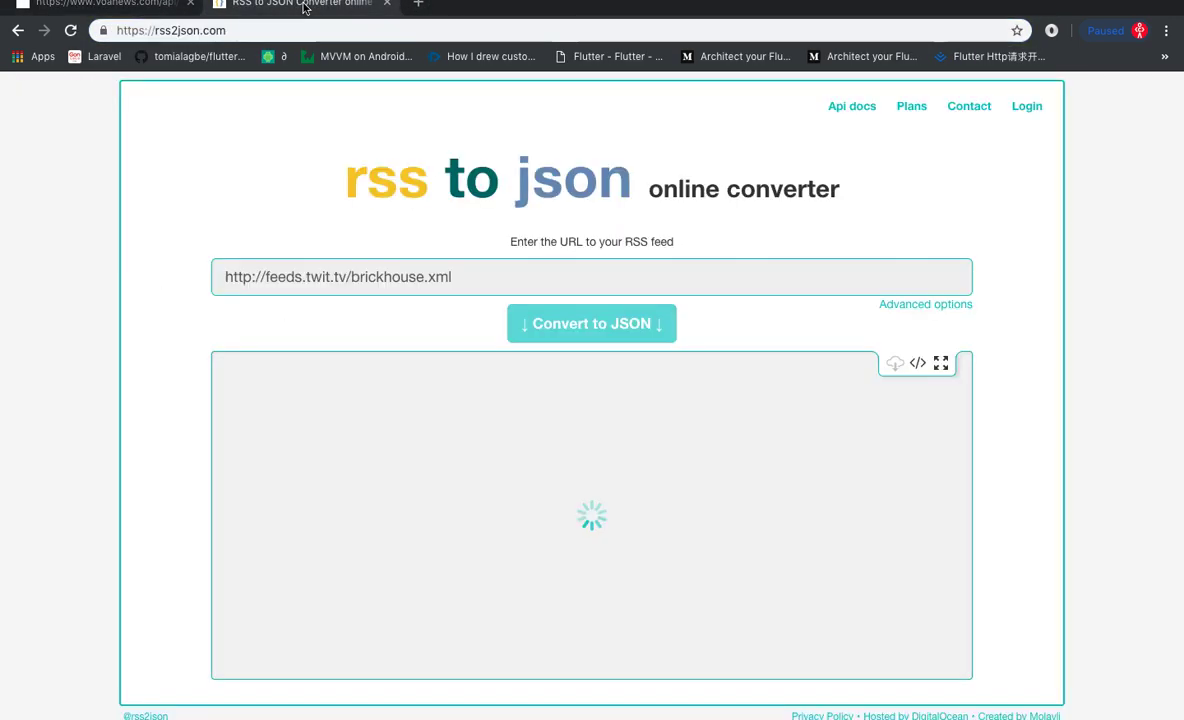
double_click(312, 275)
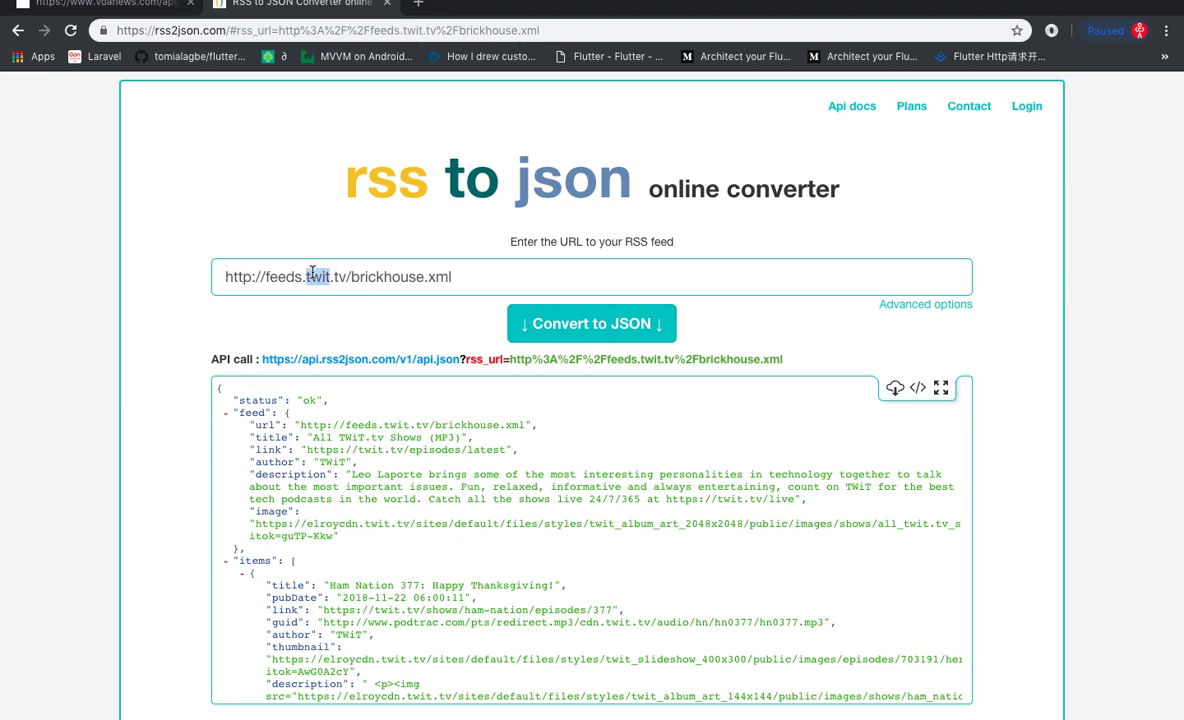
triple_click(312, 275)
key("ctrl+v")
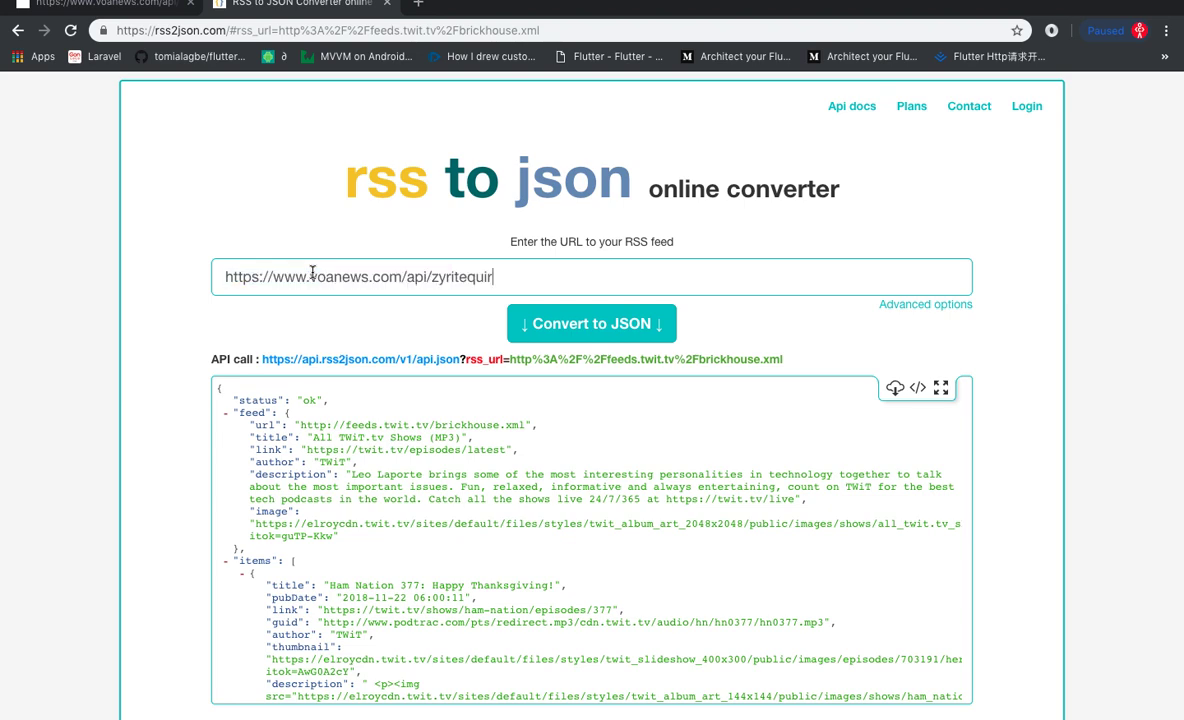
Step: Convert the feed to JSON, compare it with the raw XML, and highlight "items"
left_click(152, 6)
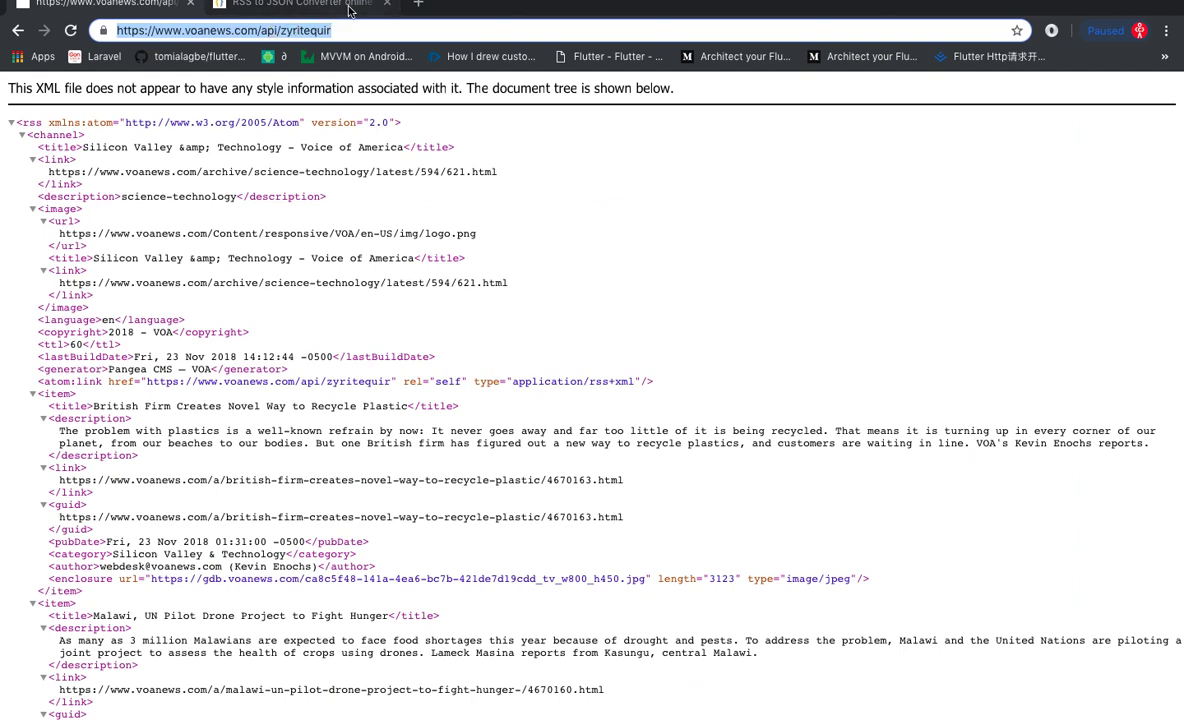
left_click(325, 6)
left_click(604, 341)
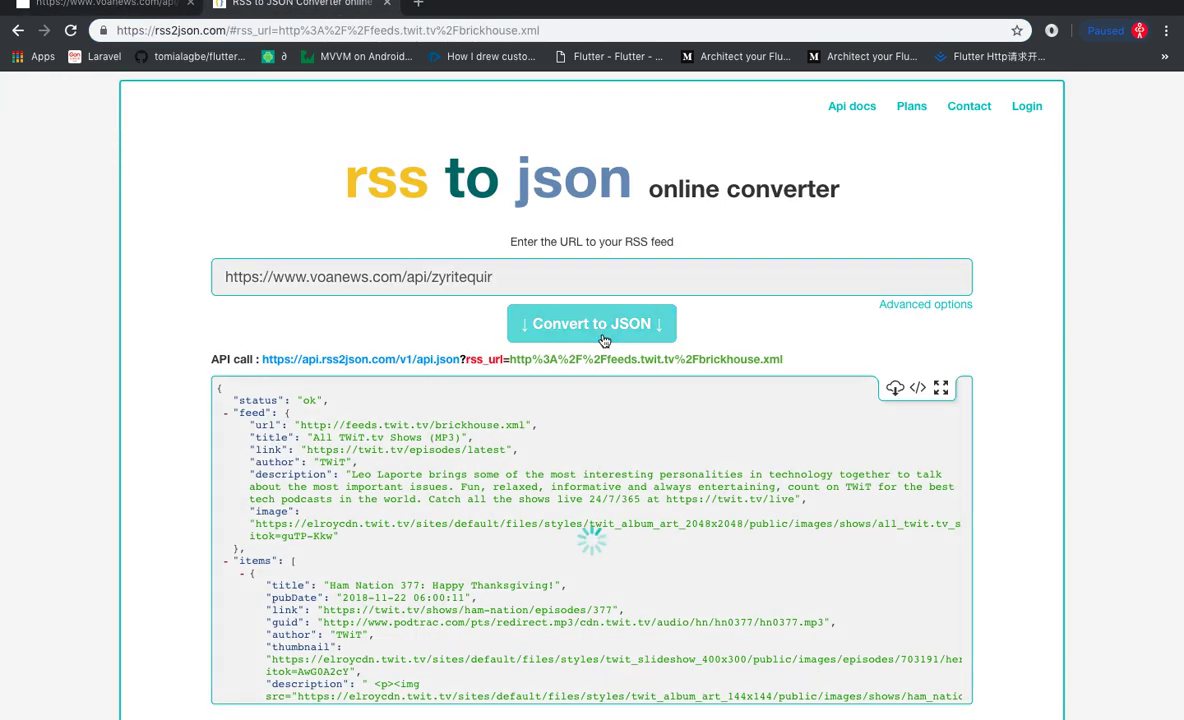
scroll(367, 501, "down", 2)
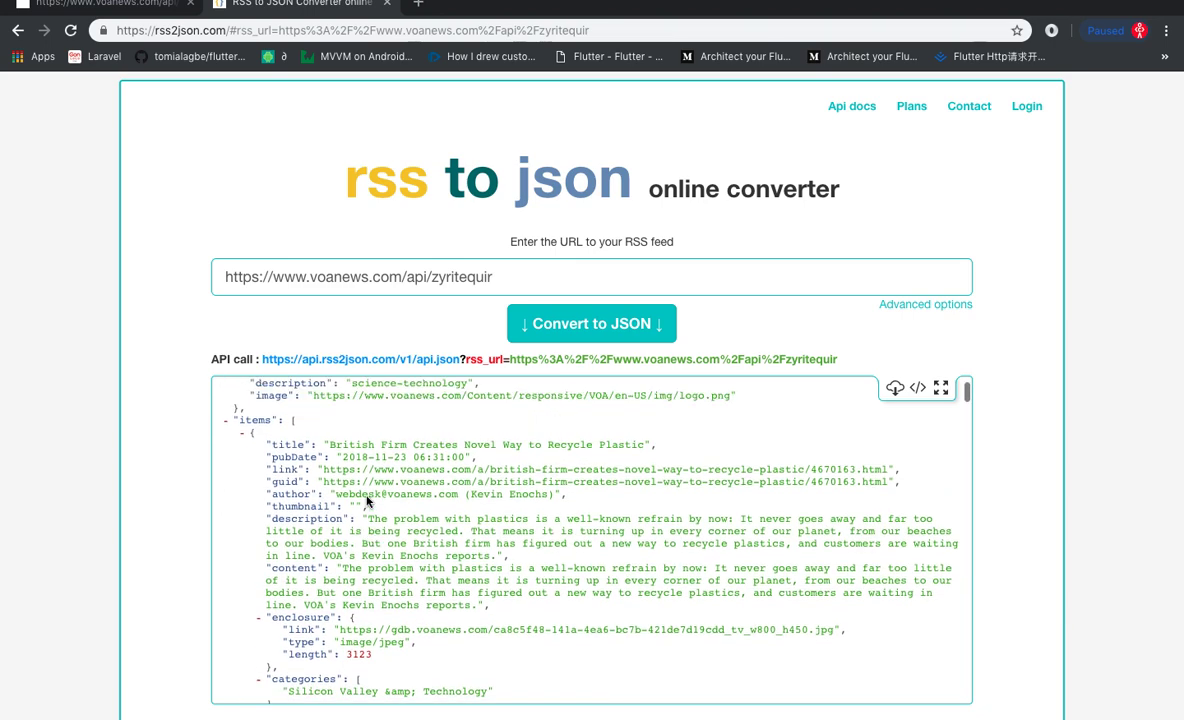
scroll(319, 469, "up", 2)
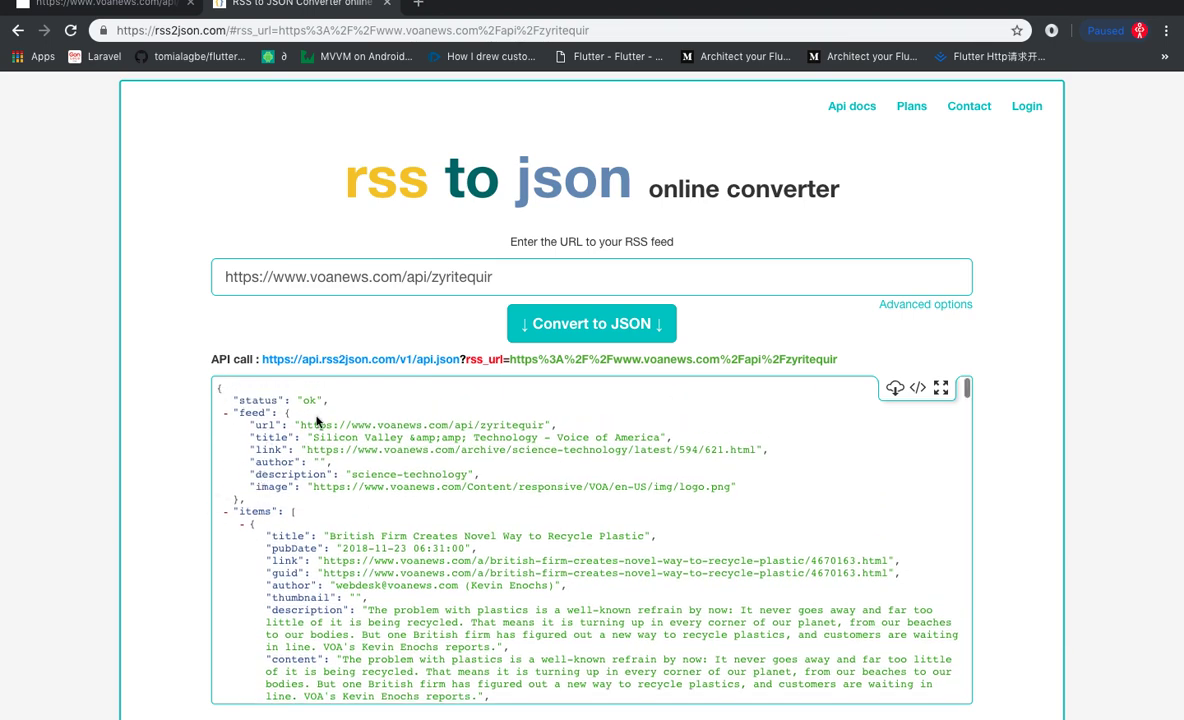
left_click(147, 4)
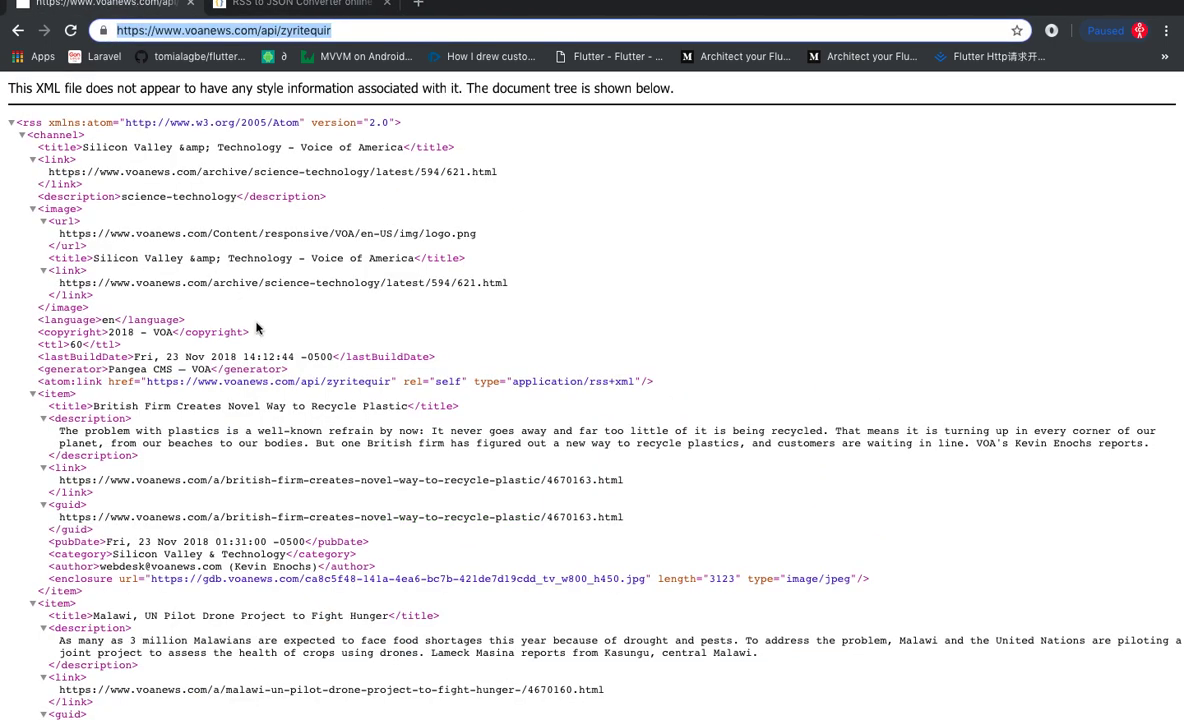
left_click(300, 8)
scroll(340, 521, "down", 2)
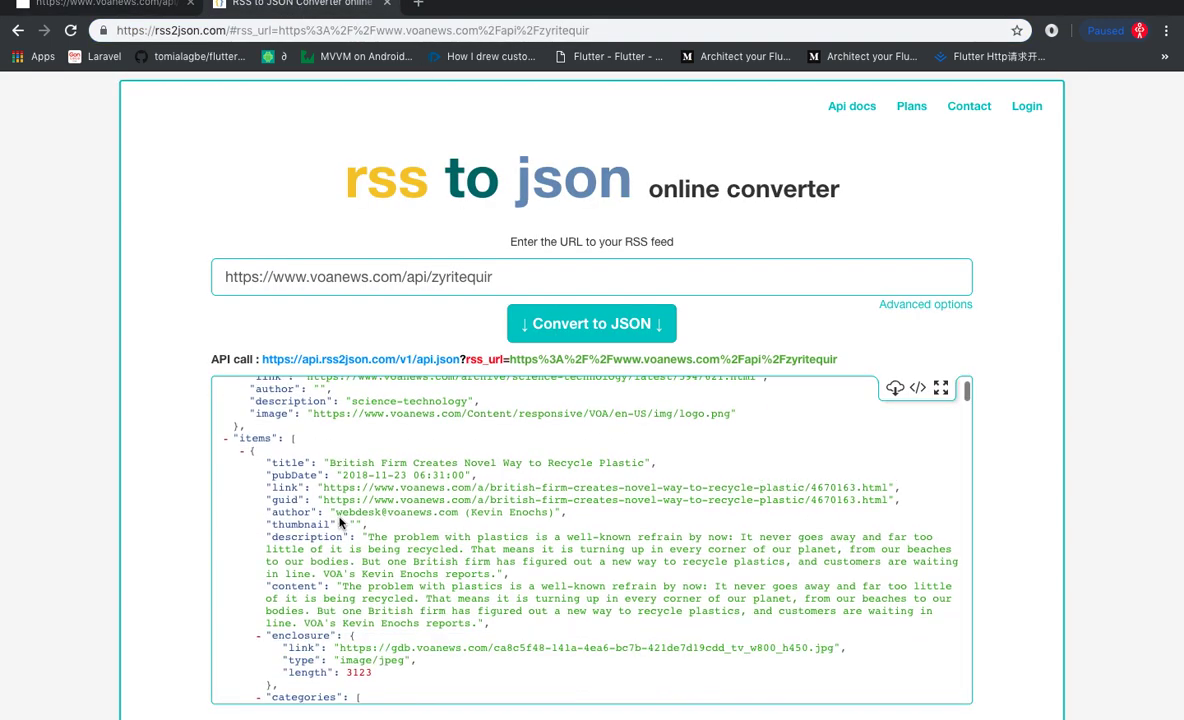
scroll(340, 521, "up", 2)
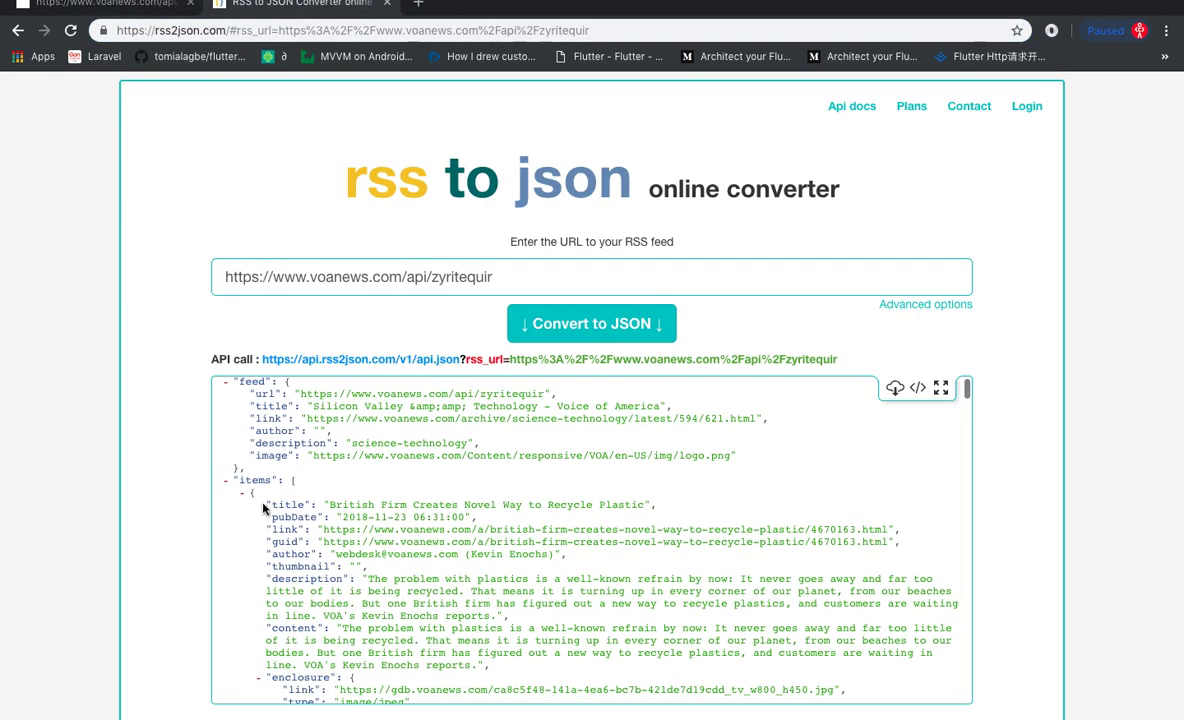
double_click(253, 481)
scroll(288, 481, "up", 1)
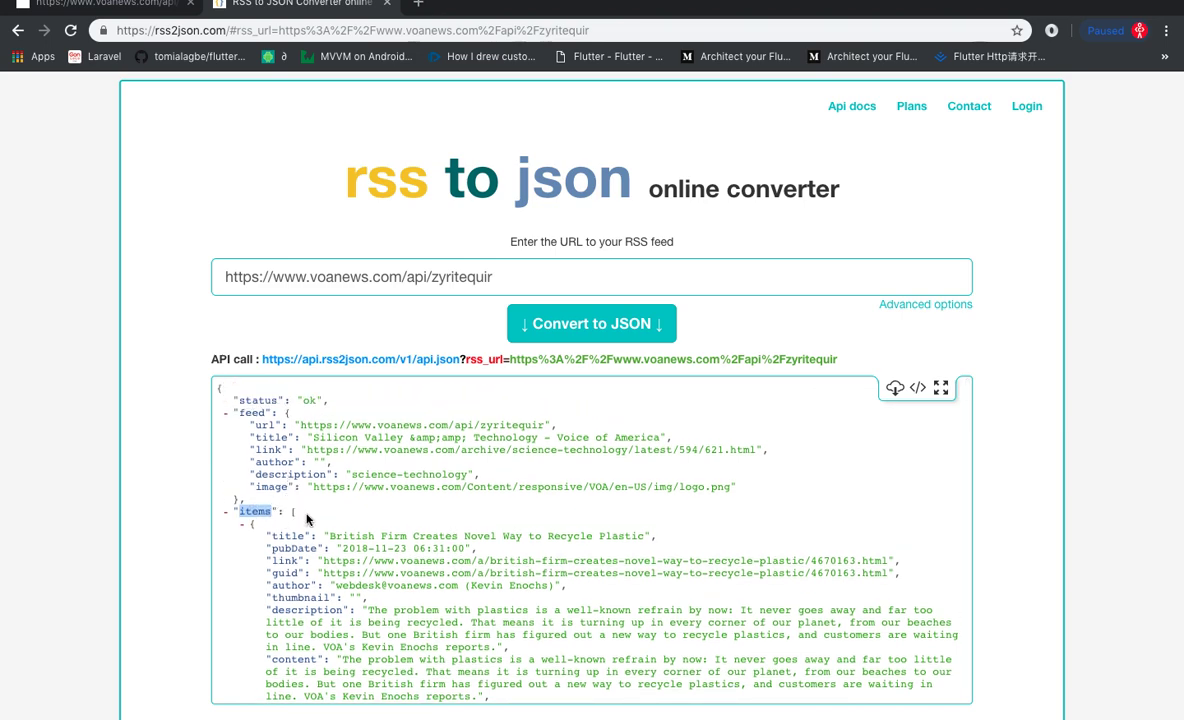
scroll(285, 481, "down", 2)
scroll(307, 519, "down", 1)
scroll(307, 519, "down", 2)
scroll(307, 519, "up", 1)
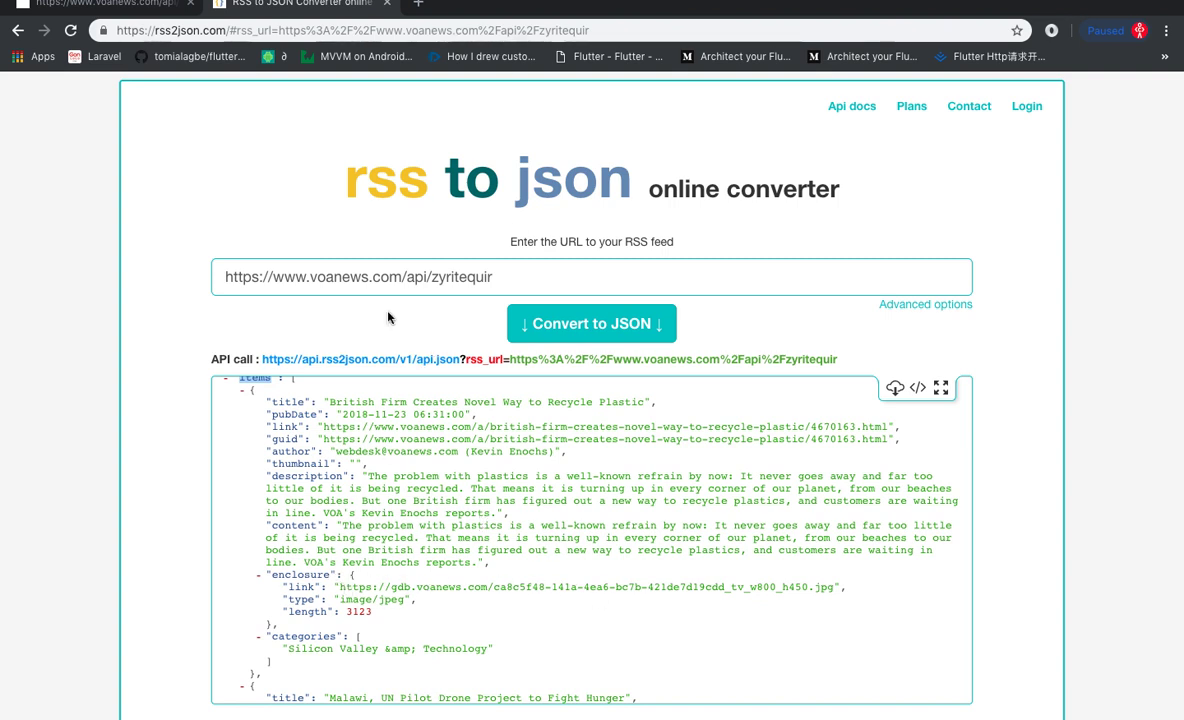
Step: Open rss2json's voanews API call response in a new tab and select its URL
key("super+Tab")
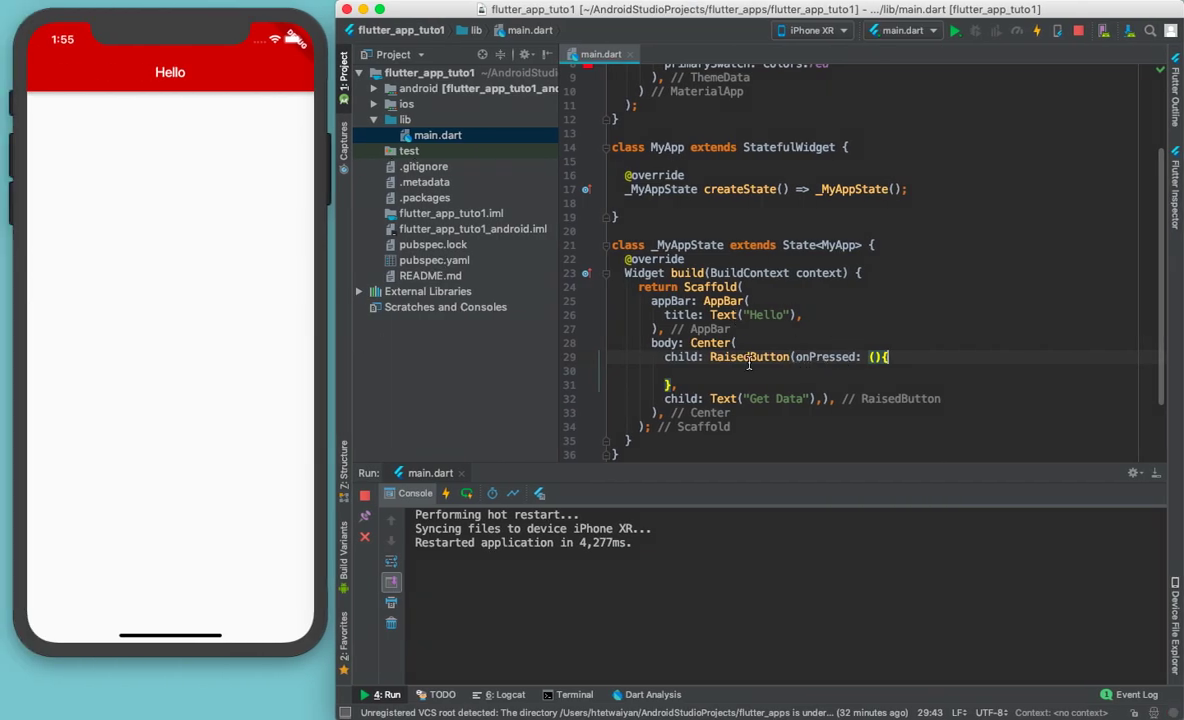
key("super+Tab")
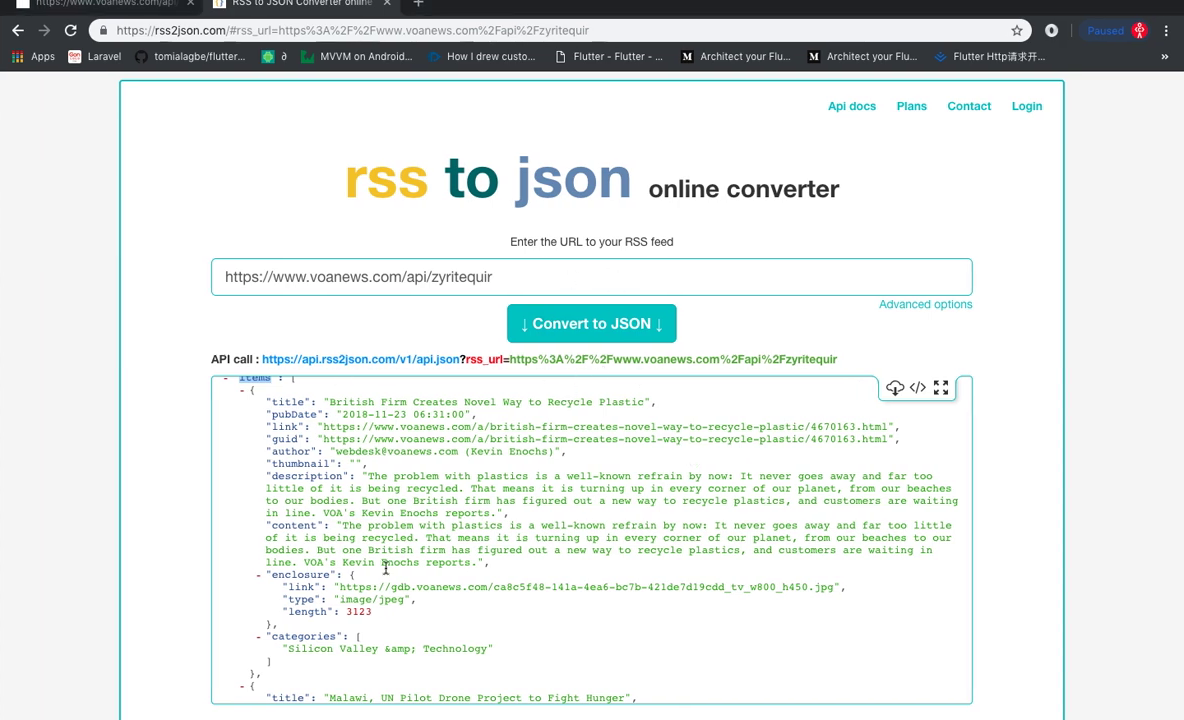
left_click(325, 359)
left_click(430, 30)
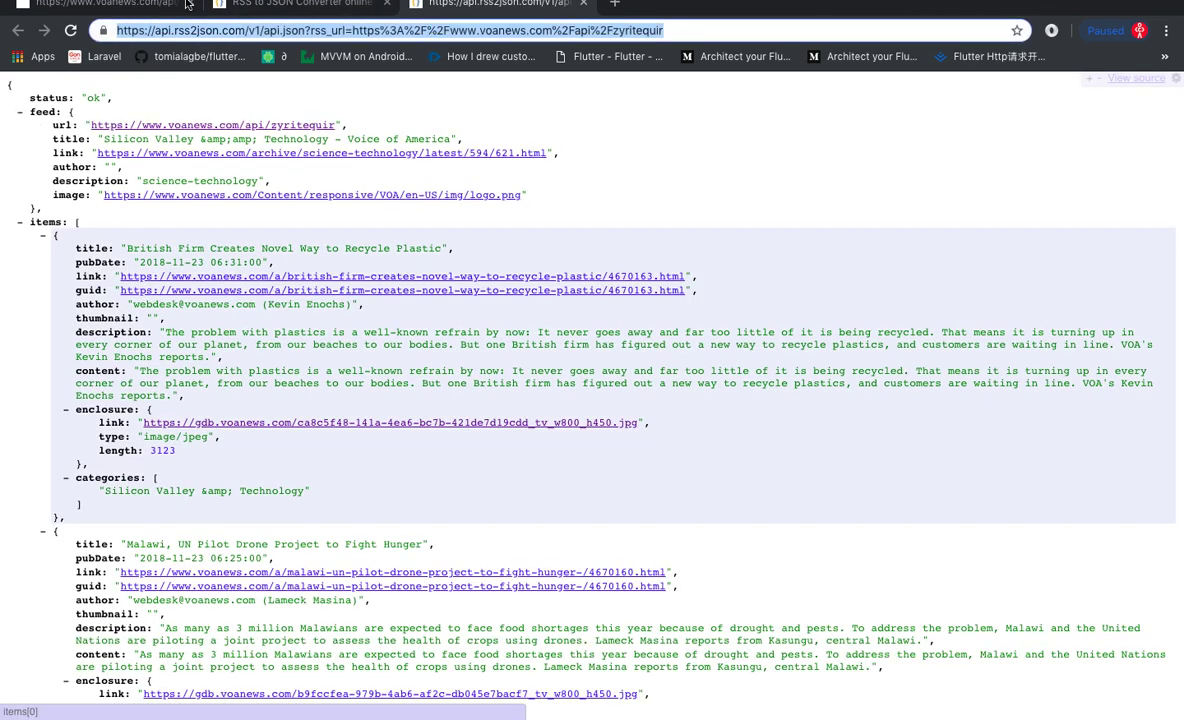
left_click(300, 4)
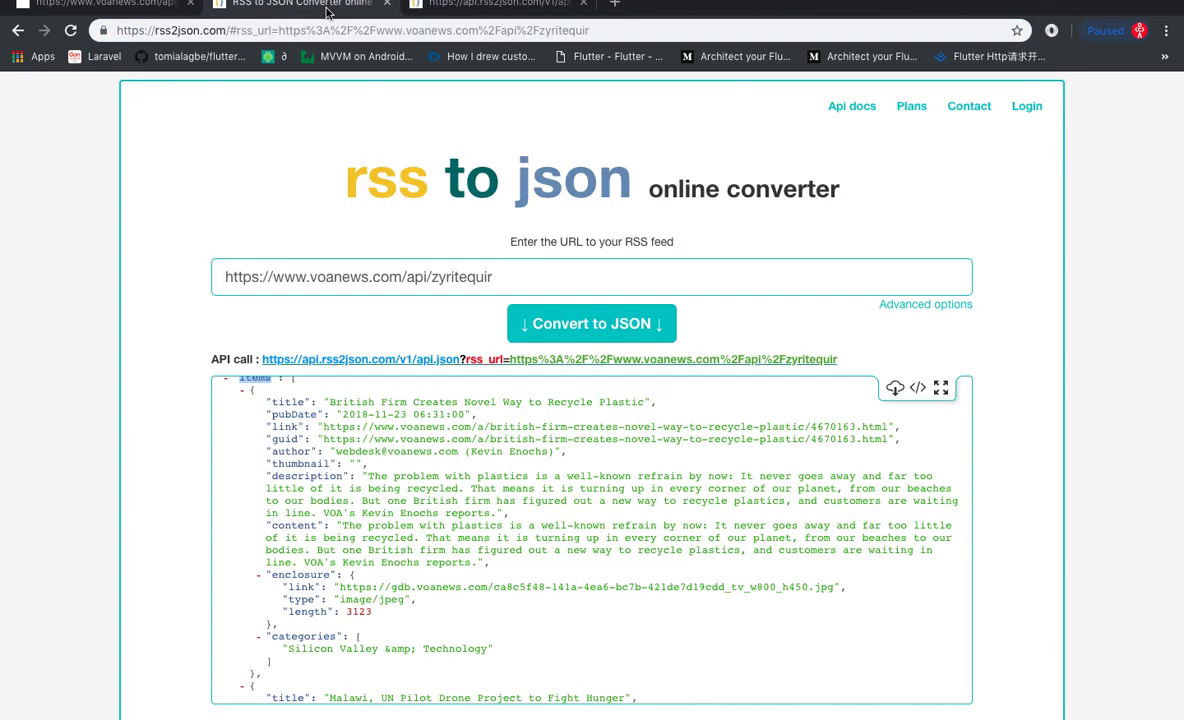
left_click(494, 10)
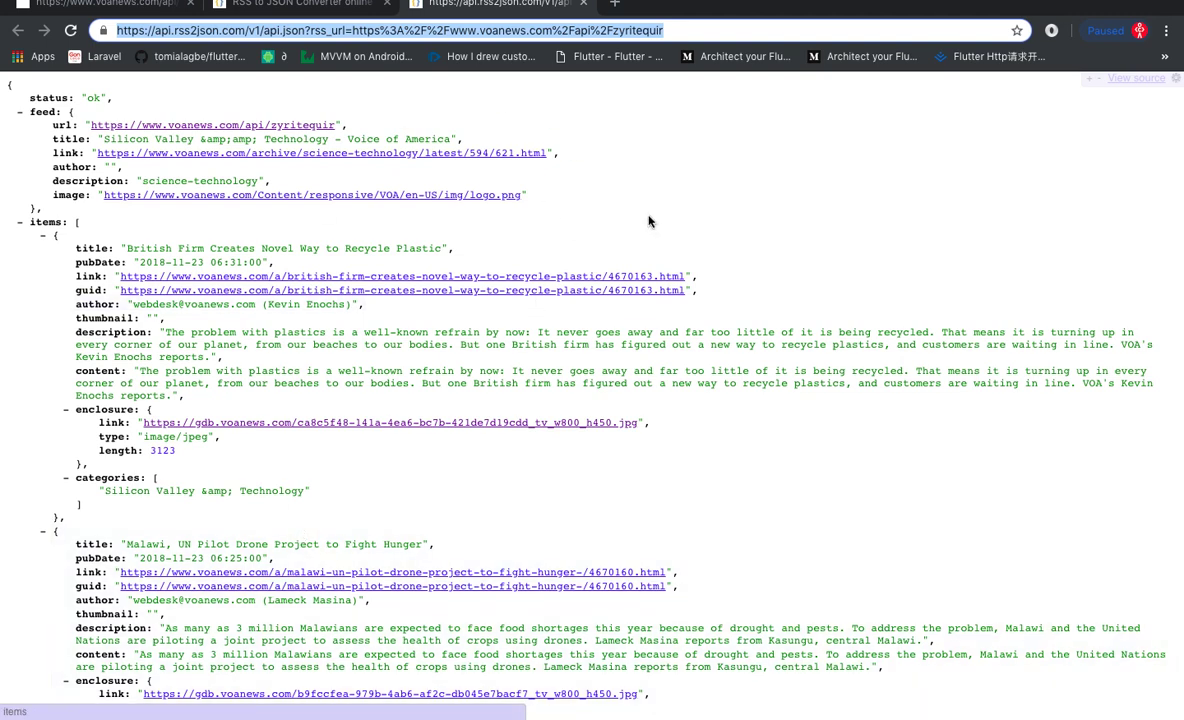
key("ctrl+Left")
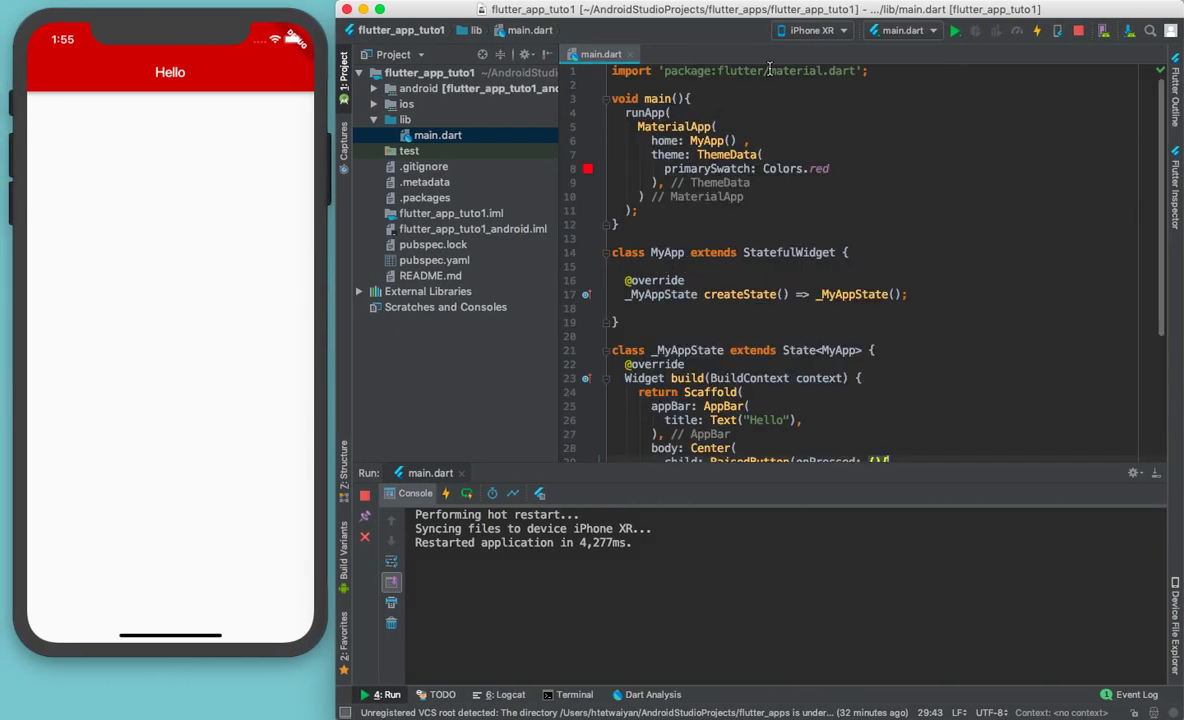
Step: Add import 'package:http/http.dart' as http on line 2 and open blank lines inside _MyAppState
left_click(700, 84)
type("imp")
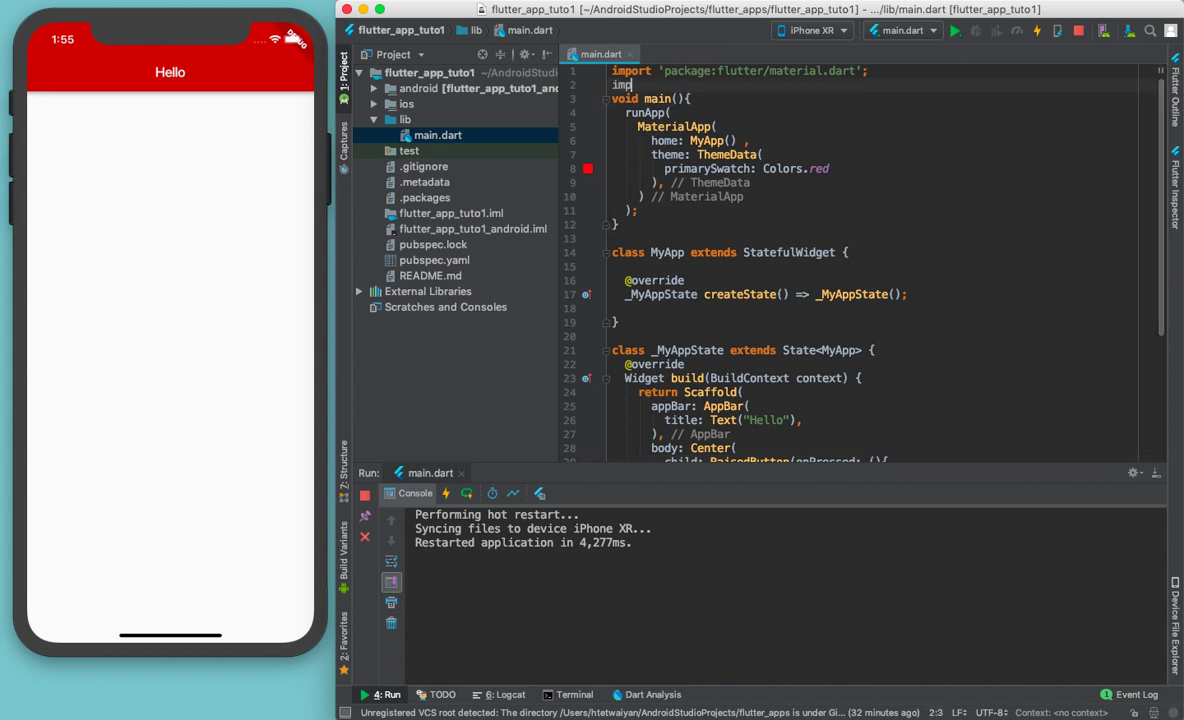
type("ort 'ht")
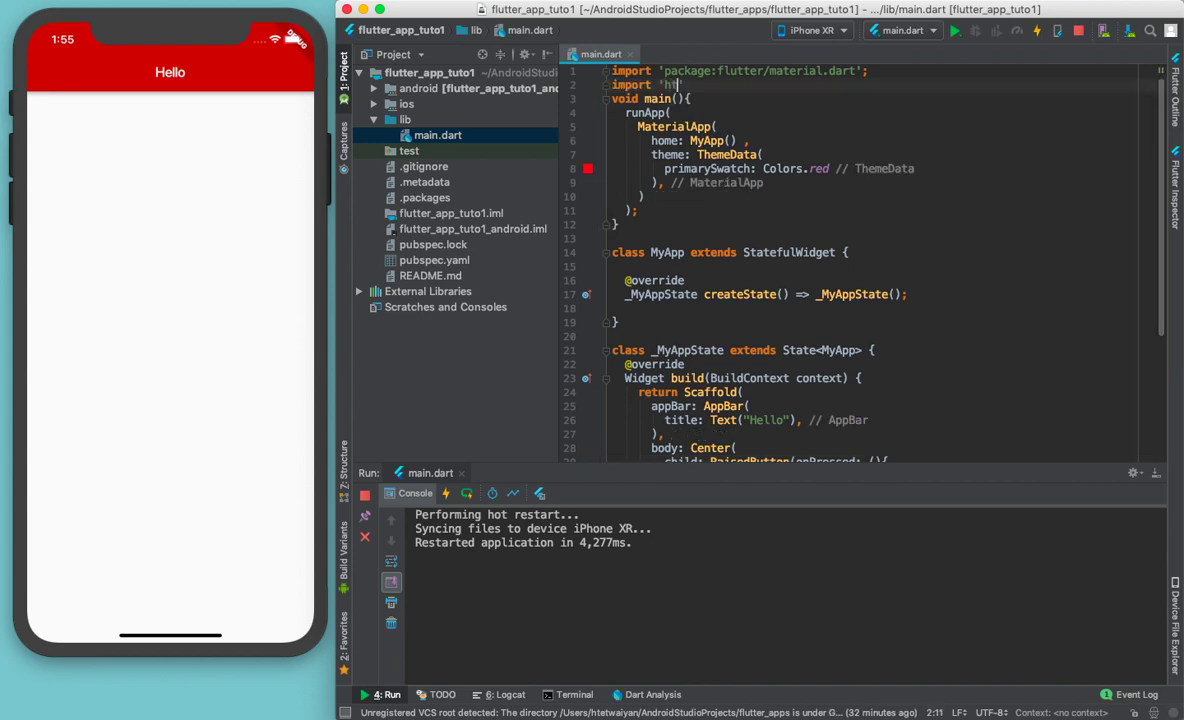
type("t")
key("Return")
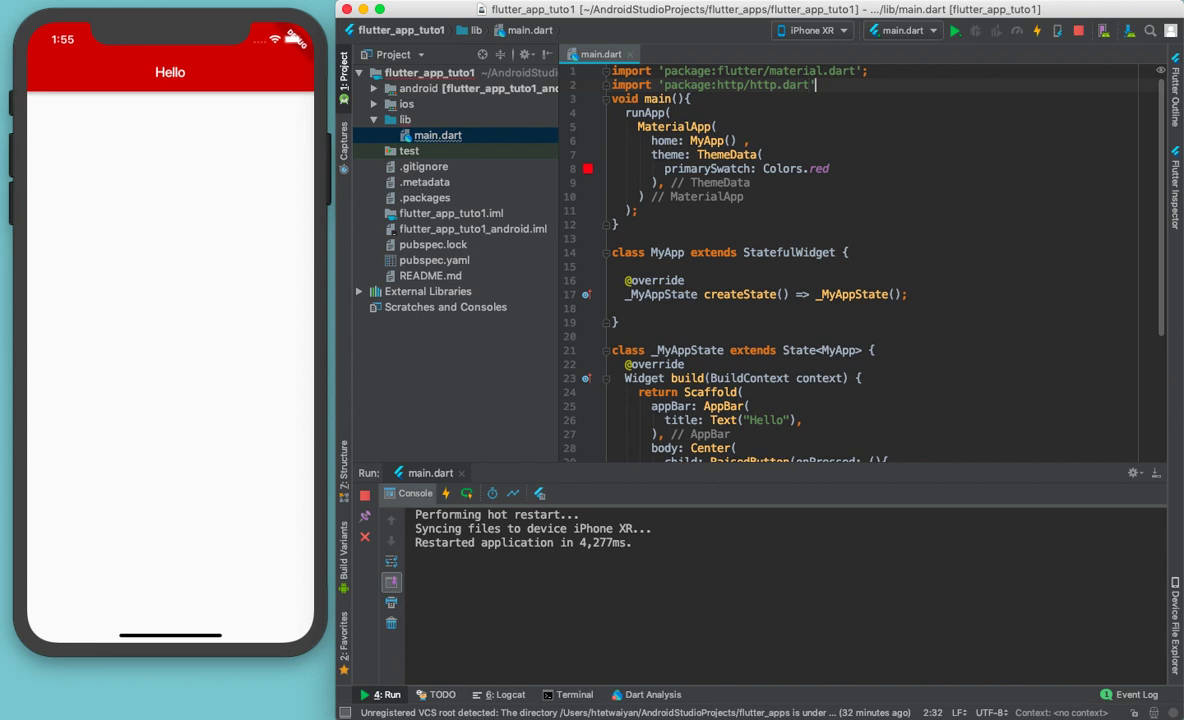
type("as htt")
type("p;")
scroll(996, 252, "down", 2)
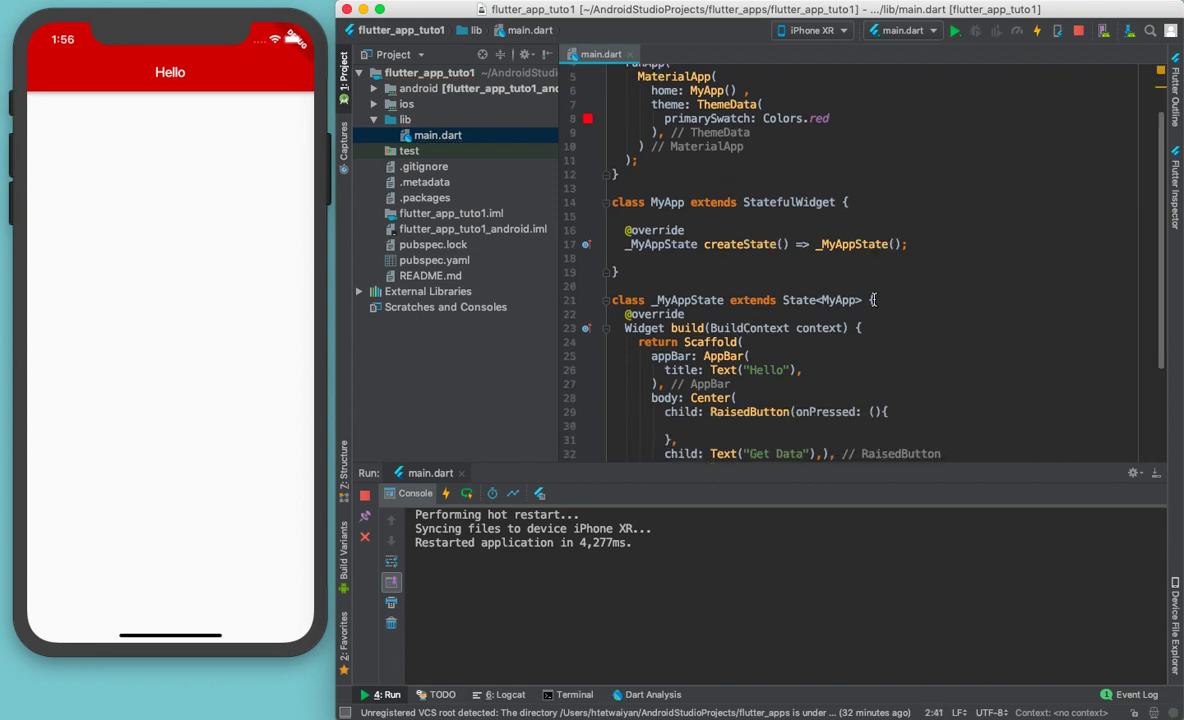
scroll(873, 299, "down", 5)
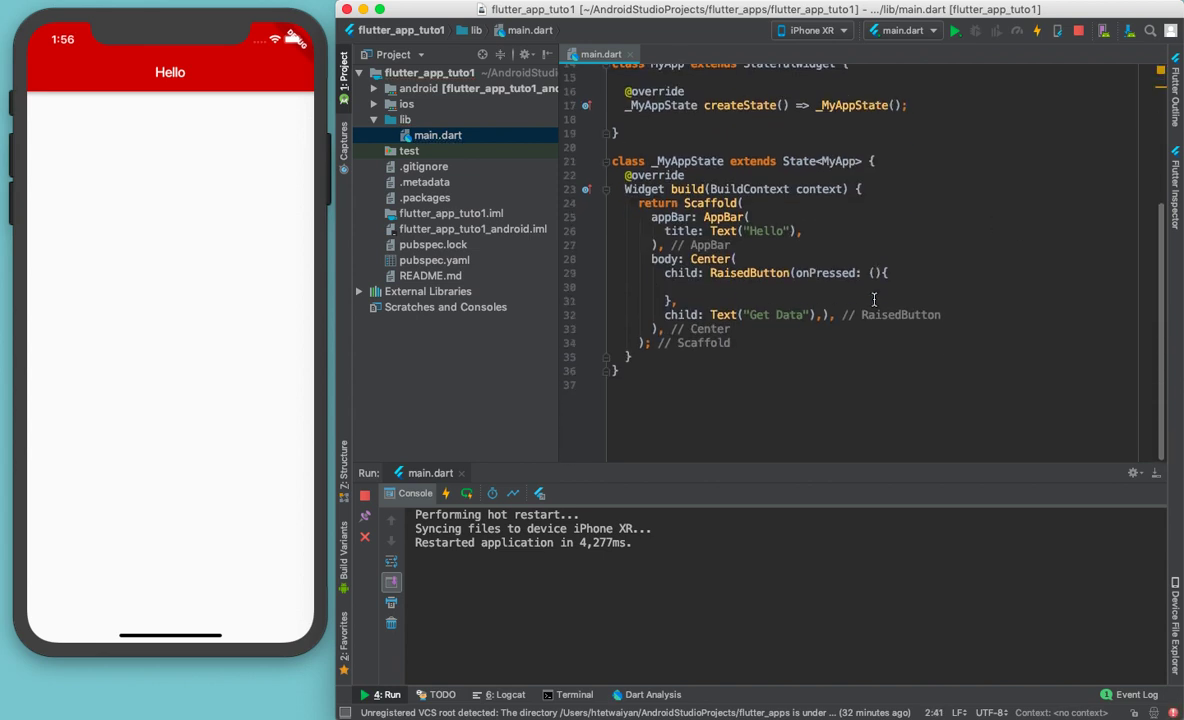
left_click(899, 161)
key("Return")
key("Return")
key("Return")
key("Return")
key("Return")
key("Return")
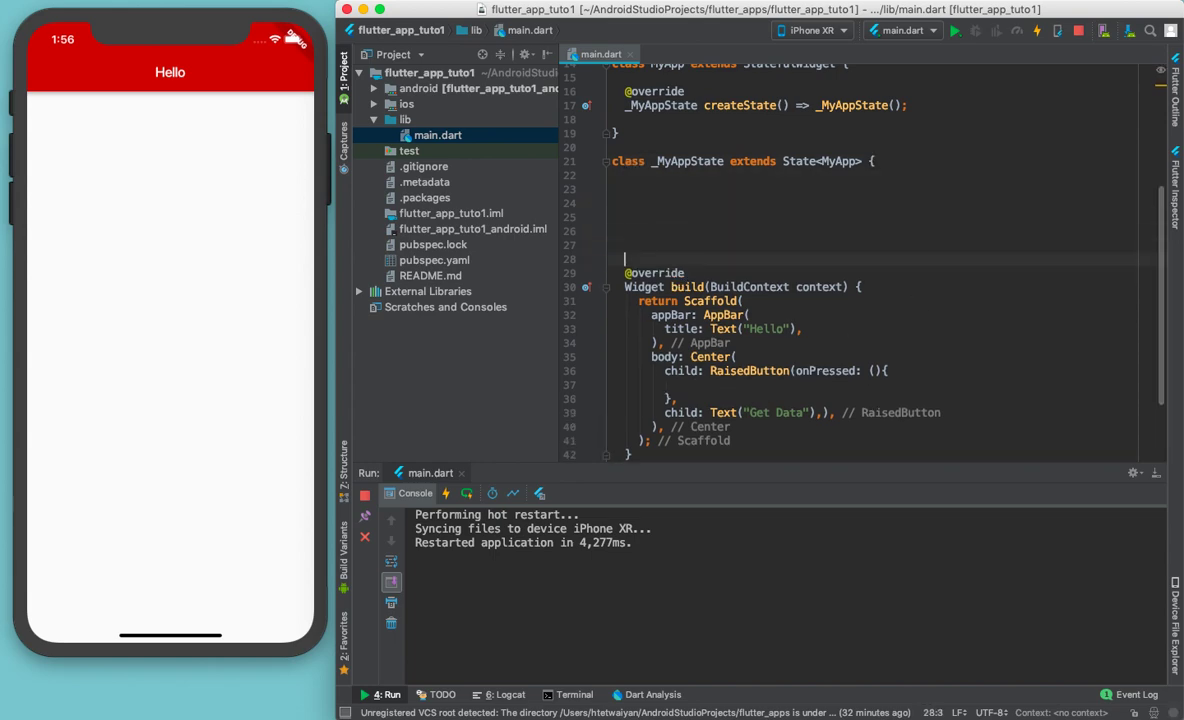
key("ctrl+Right")
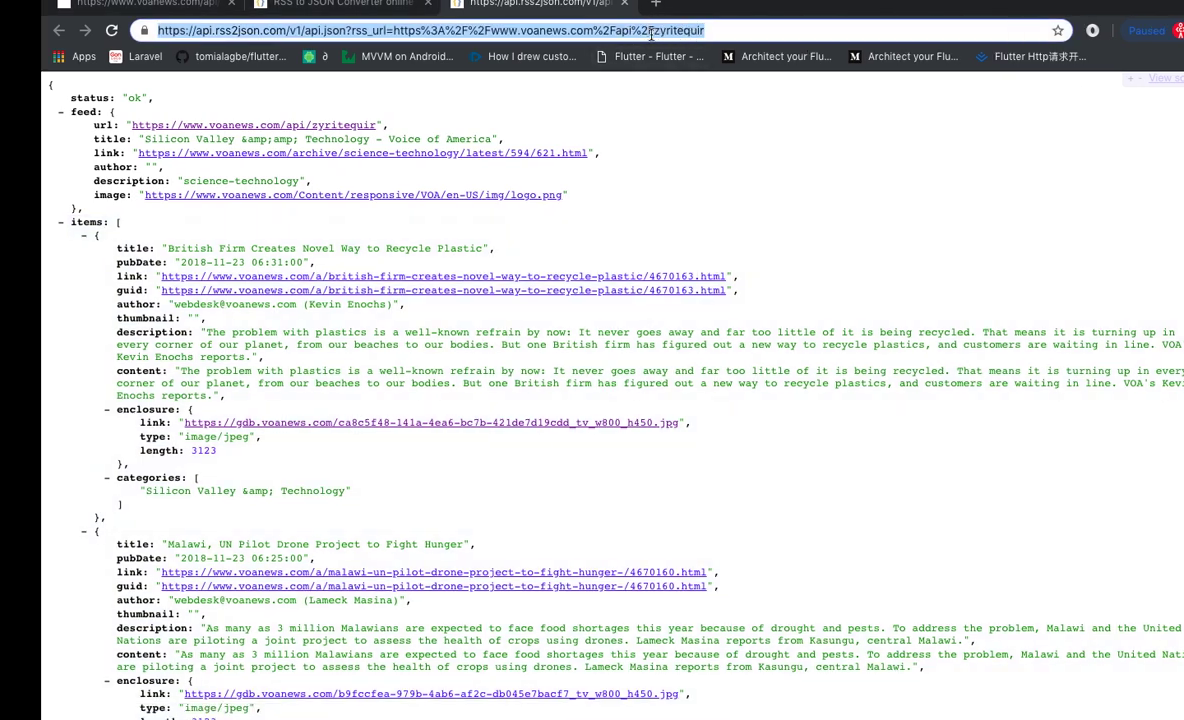
Step: Fix the misspelt type name and paste the rss2json API address into baseUrl on line 24
key("ctrl+Left")
left_click(699, 209)
type("S")
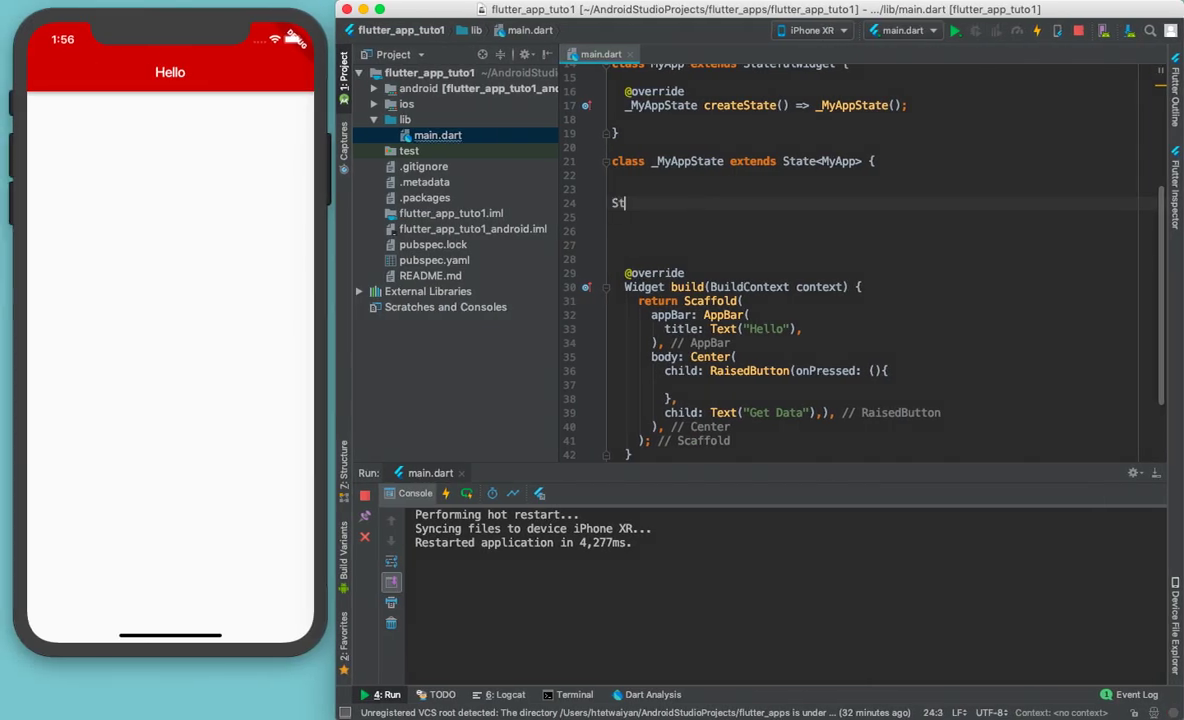
type("trig bas")
key("BackSpace")
key("BackSpace")
key("BackSpace")
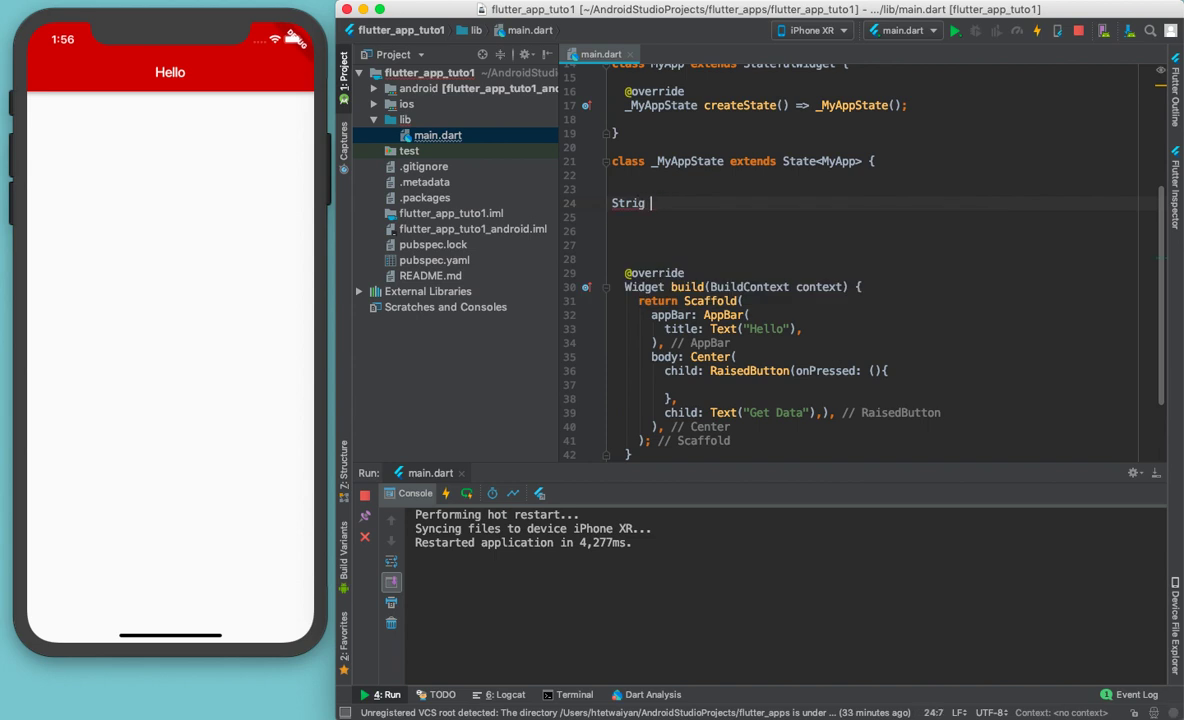
key("BackSpace")
type("ng baseU")
type("rl=")
key("Left")
key("Left")
key("super+v")
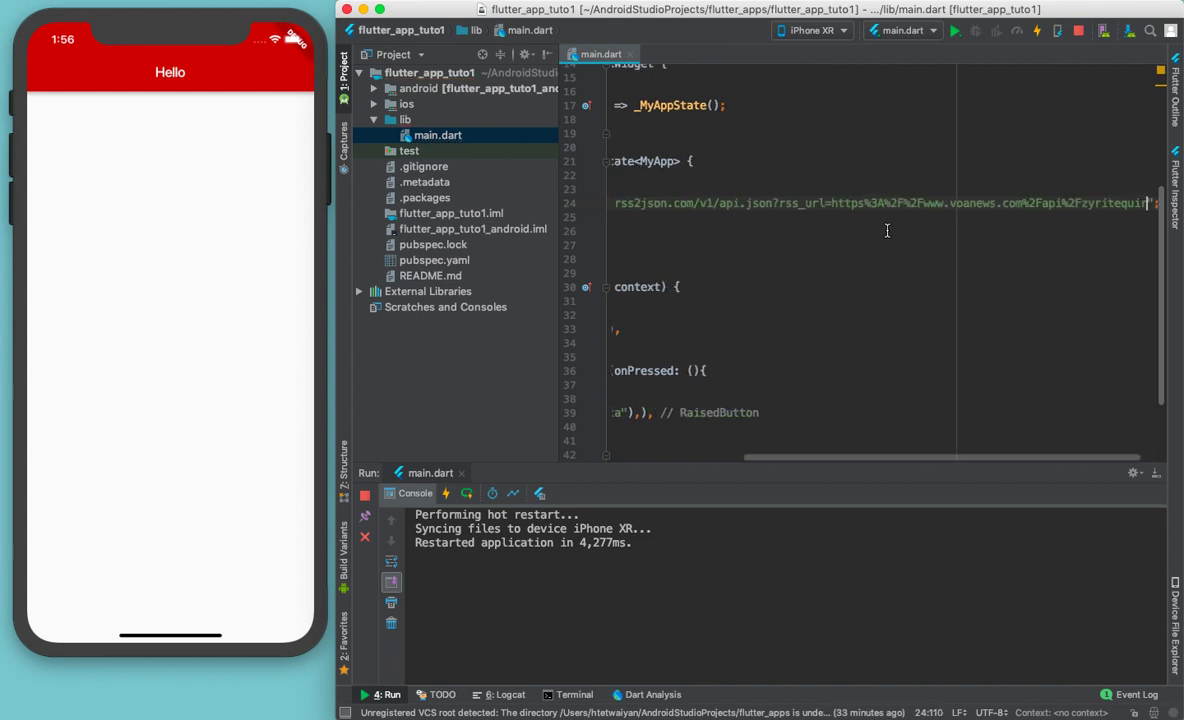
Step: Indent the String baseUrl declaration two spaces inside _MyAppState
key("super+Right")
key("super+shift+Left")
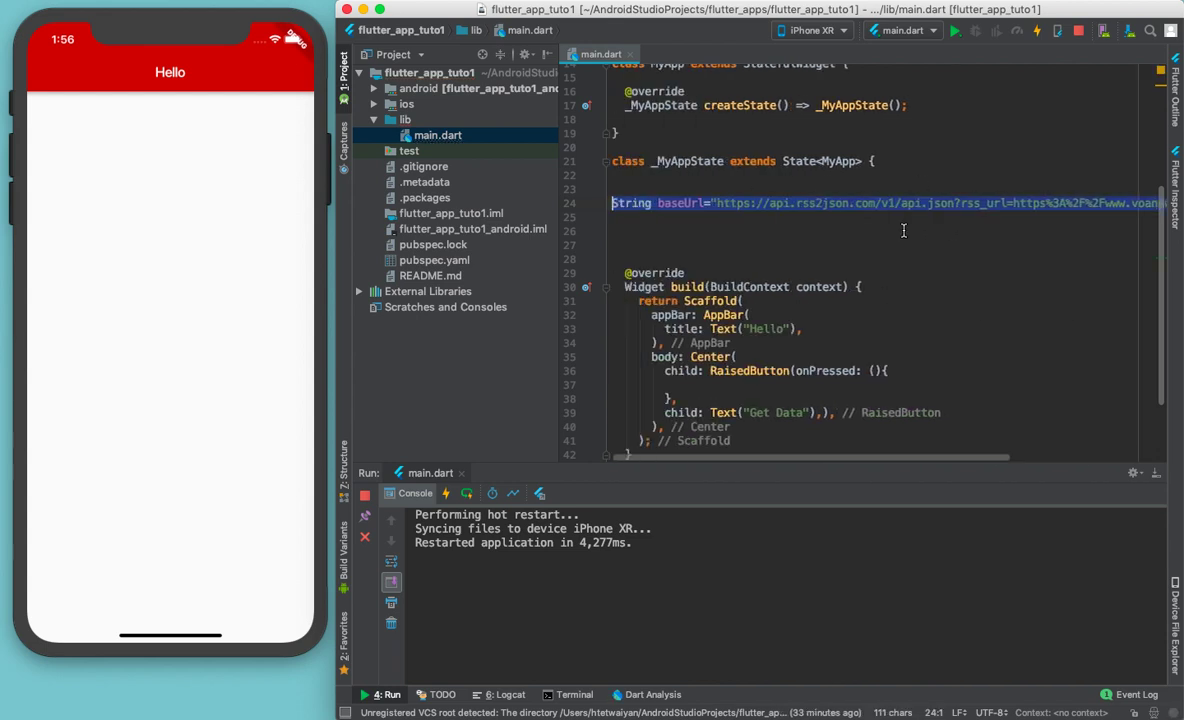
left_click(815, 203)
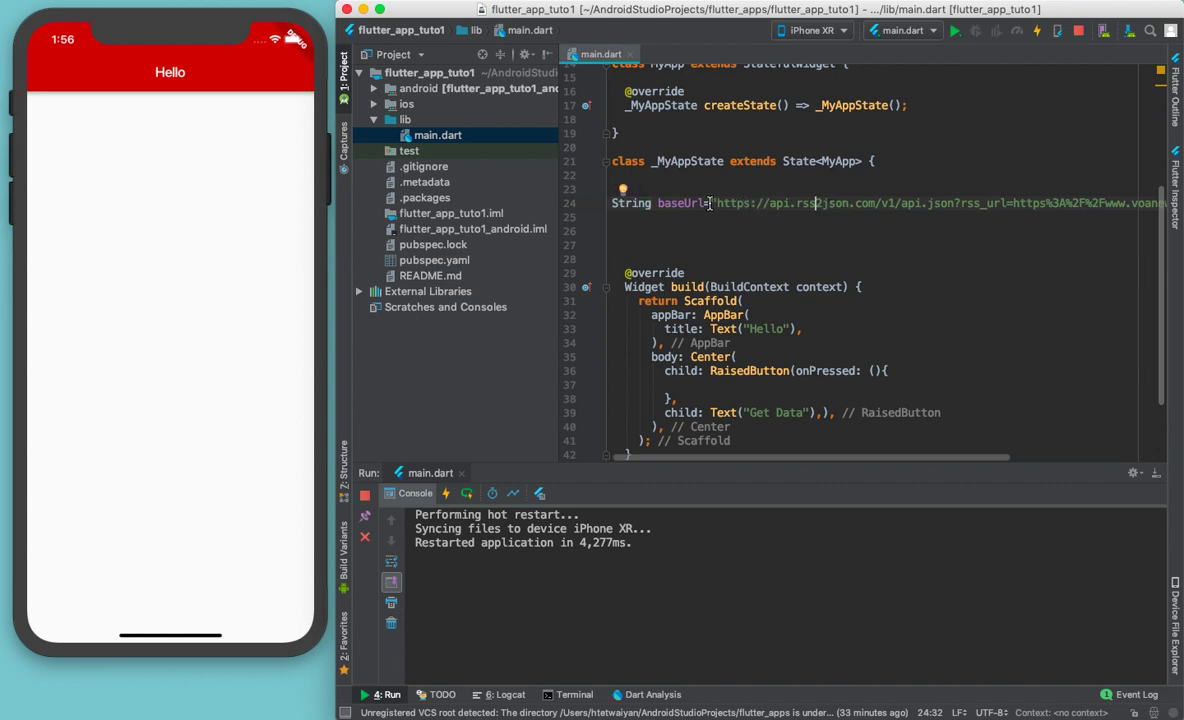
key("super+Left")
key("Tab")
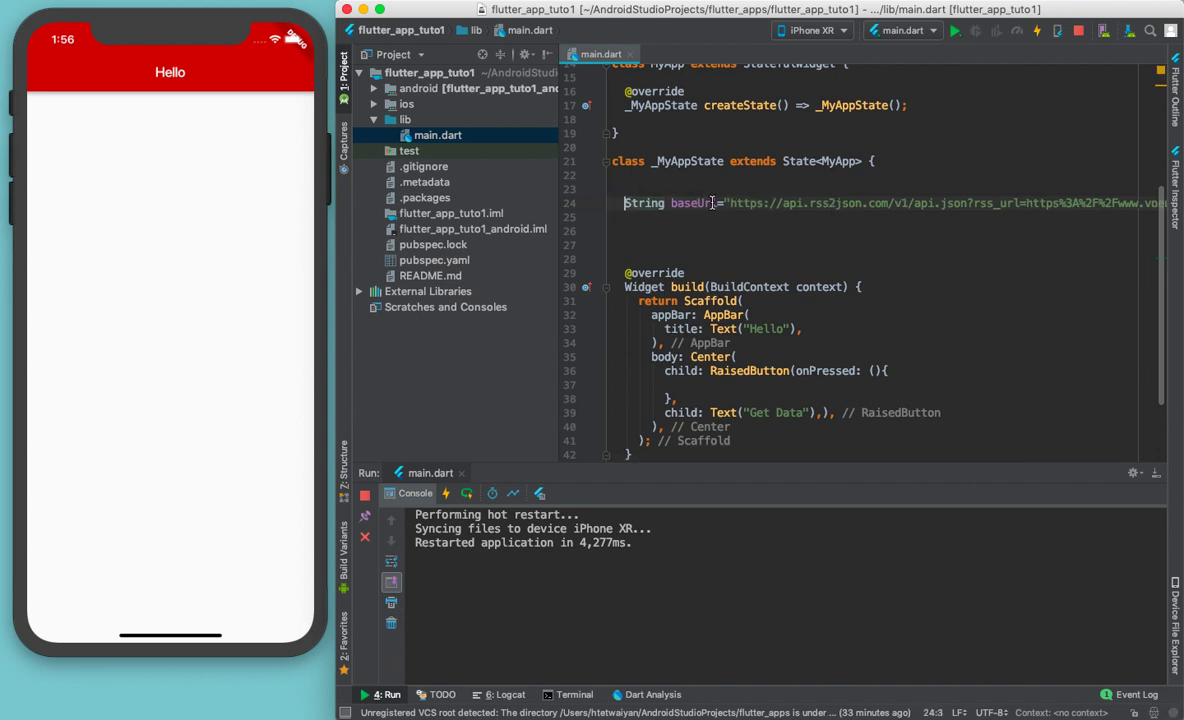
double_click(692, 203)
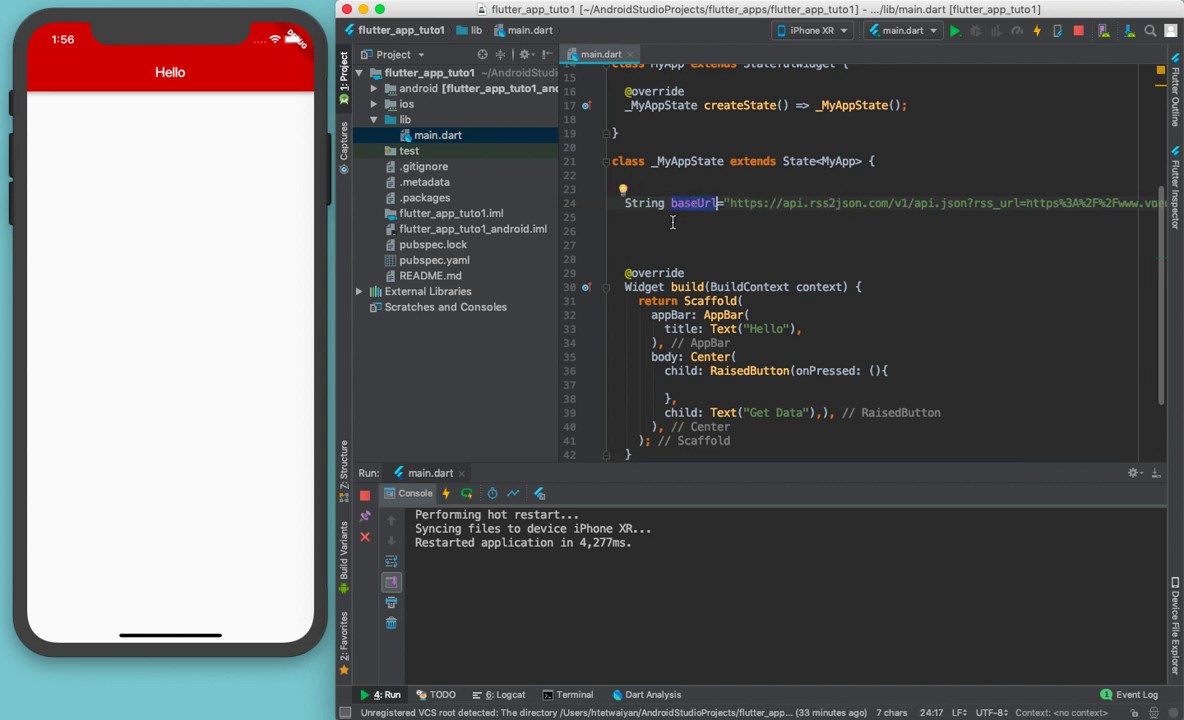
left_click(673, 222)
Step: Declare Future<String> getNews() async with a body awaiting http.get(baseUrl)
key("Return")
type("F")
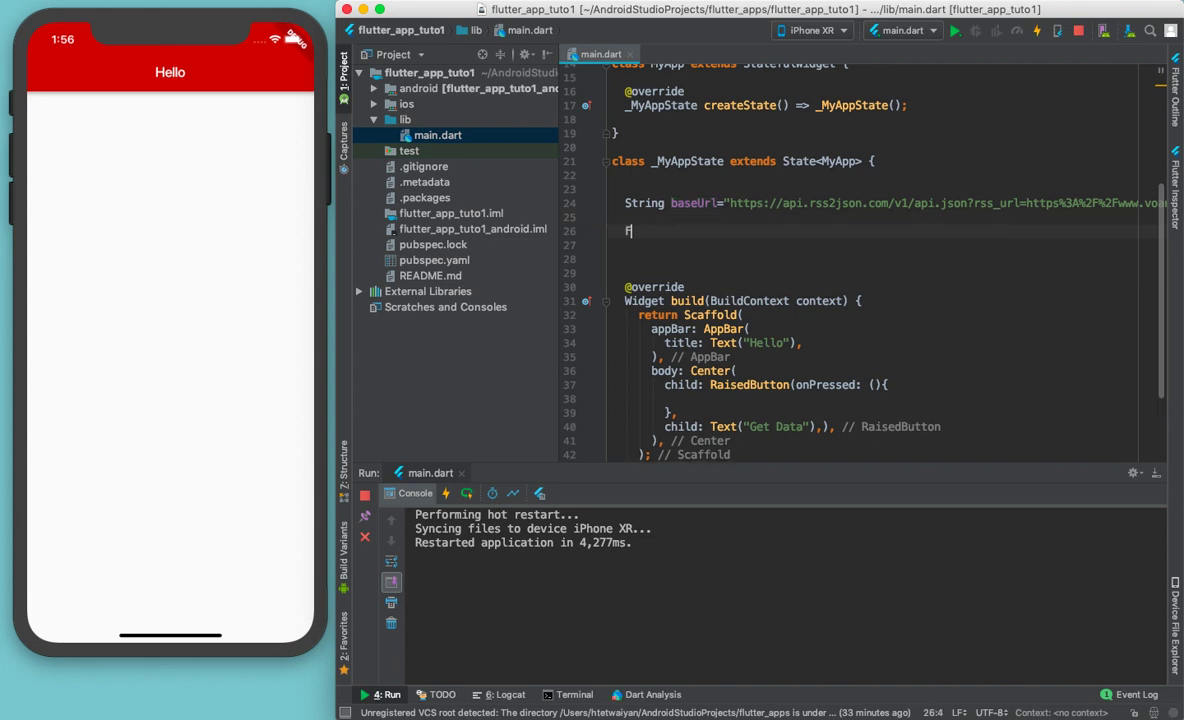
type("uture<")
type("String> ")
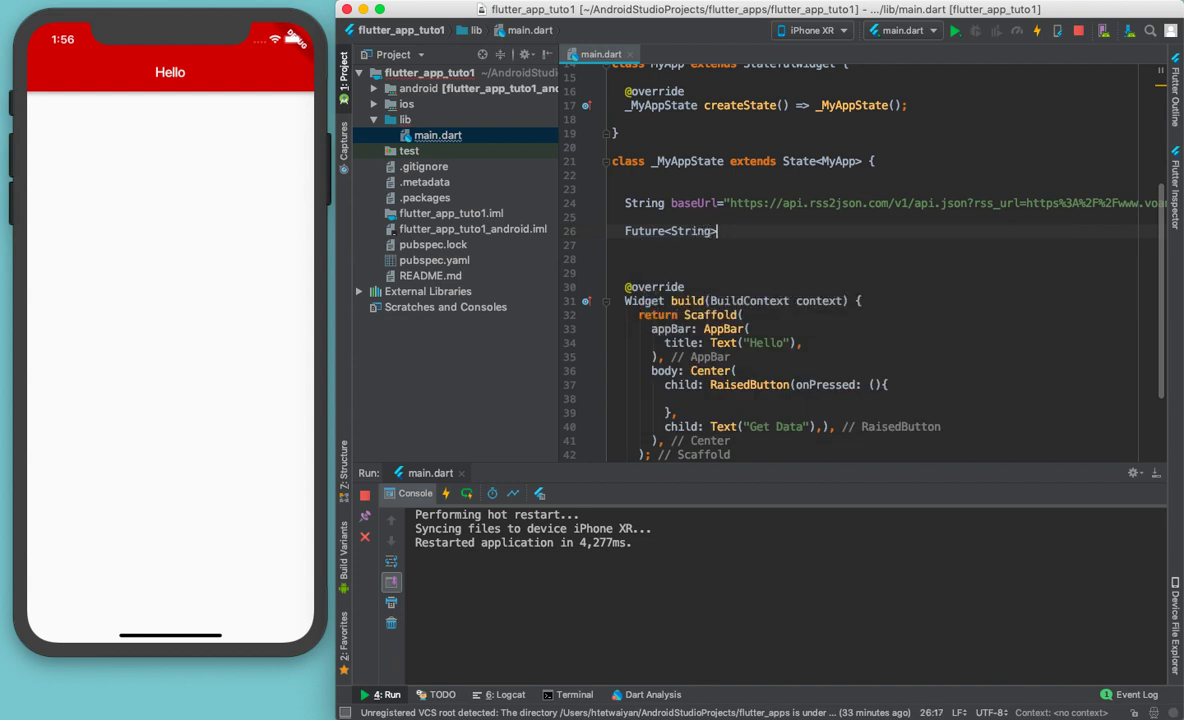
type("getNew")
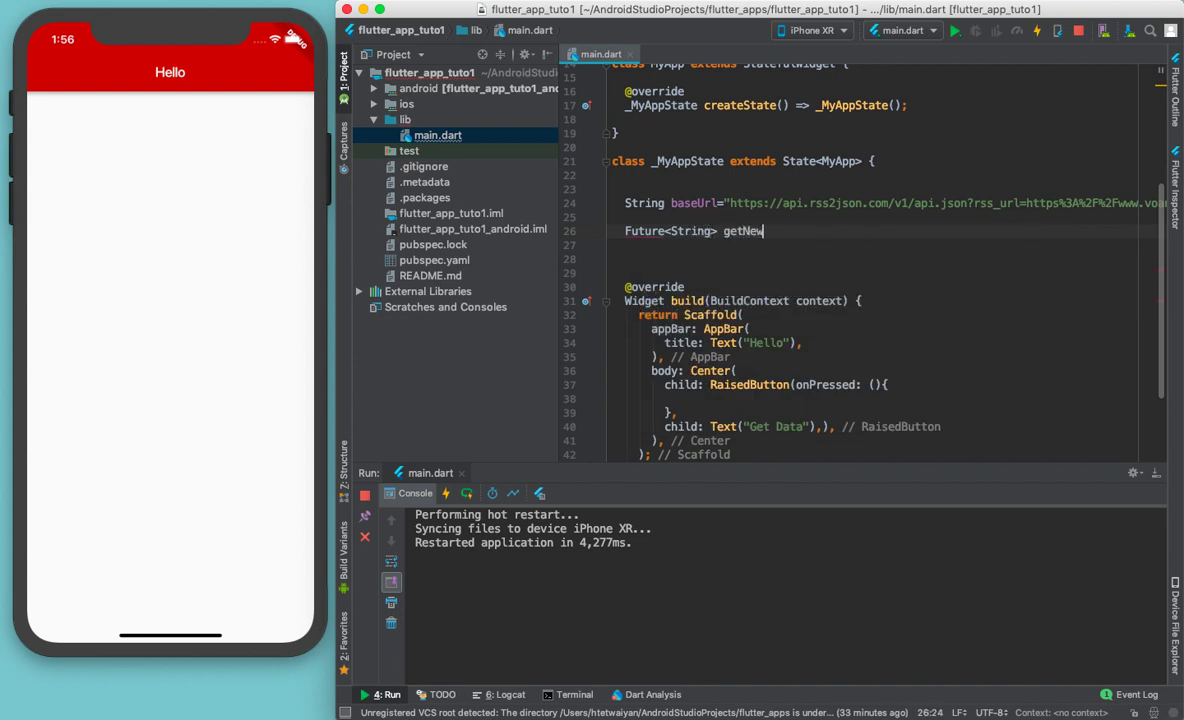
type("s(){")
key("Return")
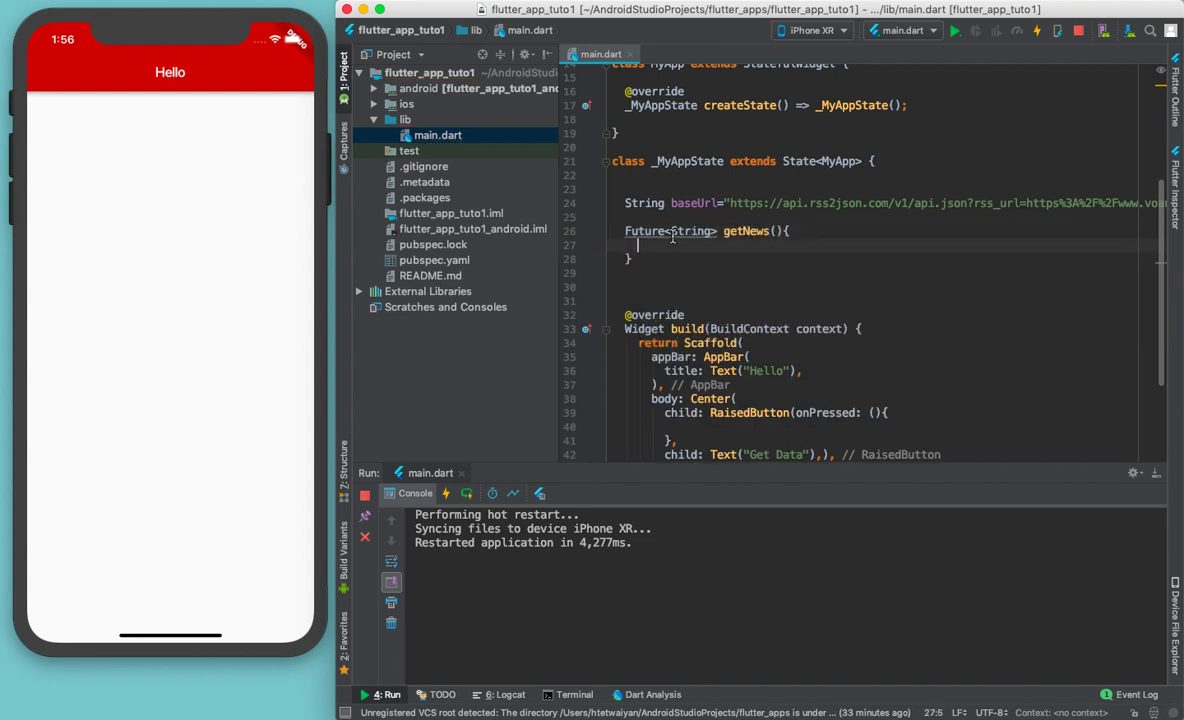
left_click(785, 230)
type("asy")
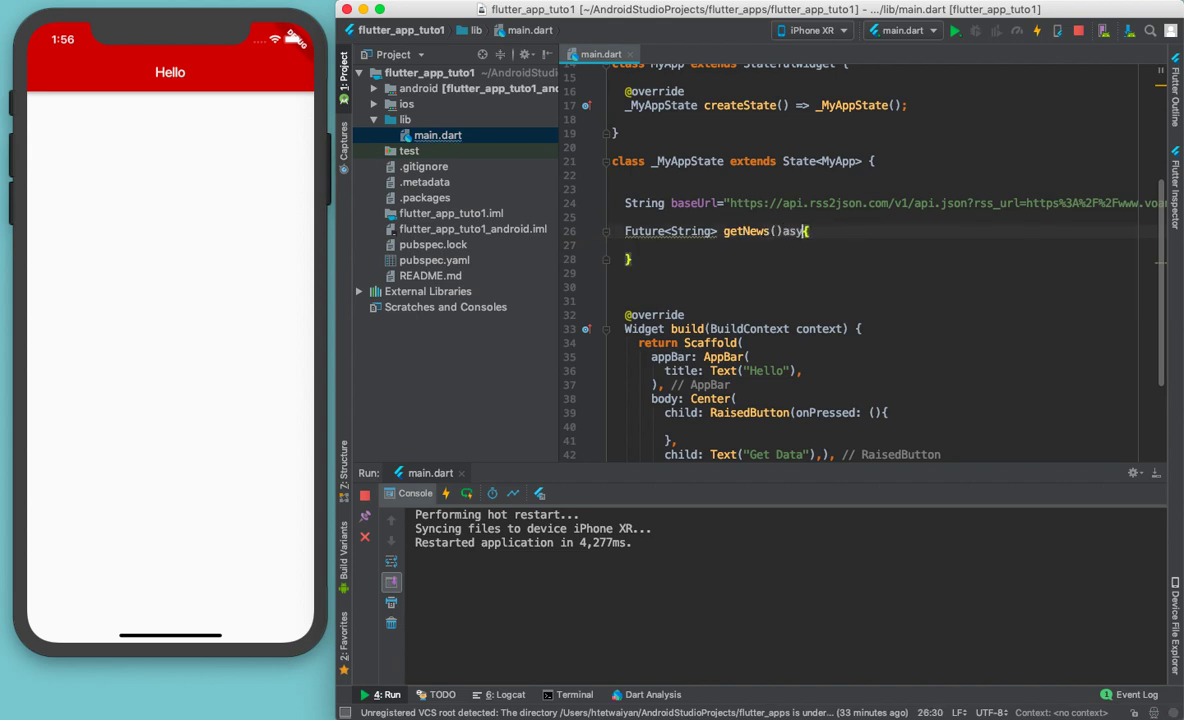
type("nc")
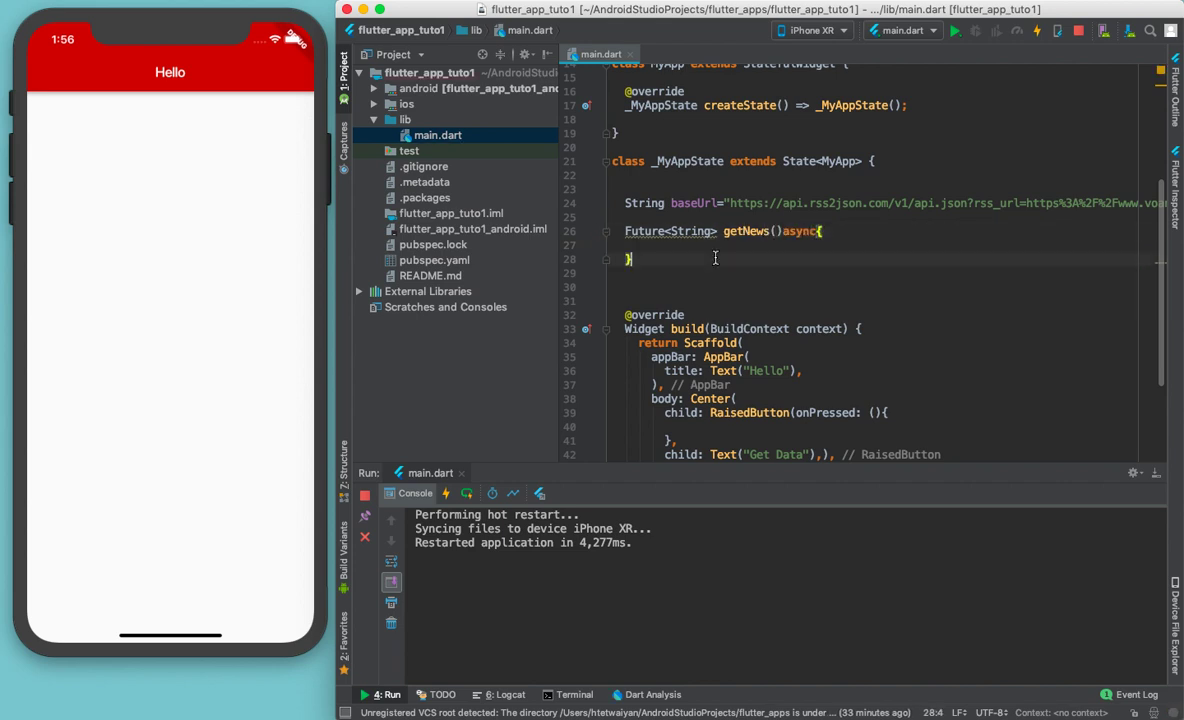
key("Down")
key("Return")
type("await ")
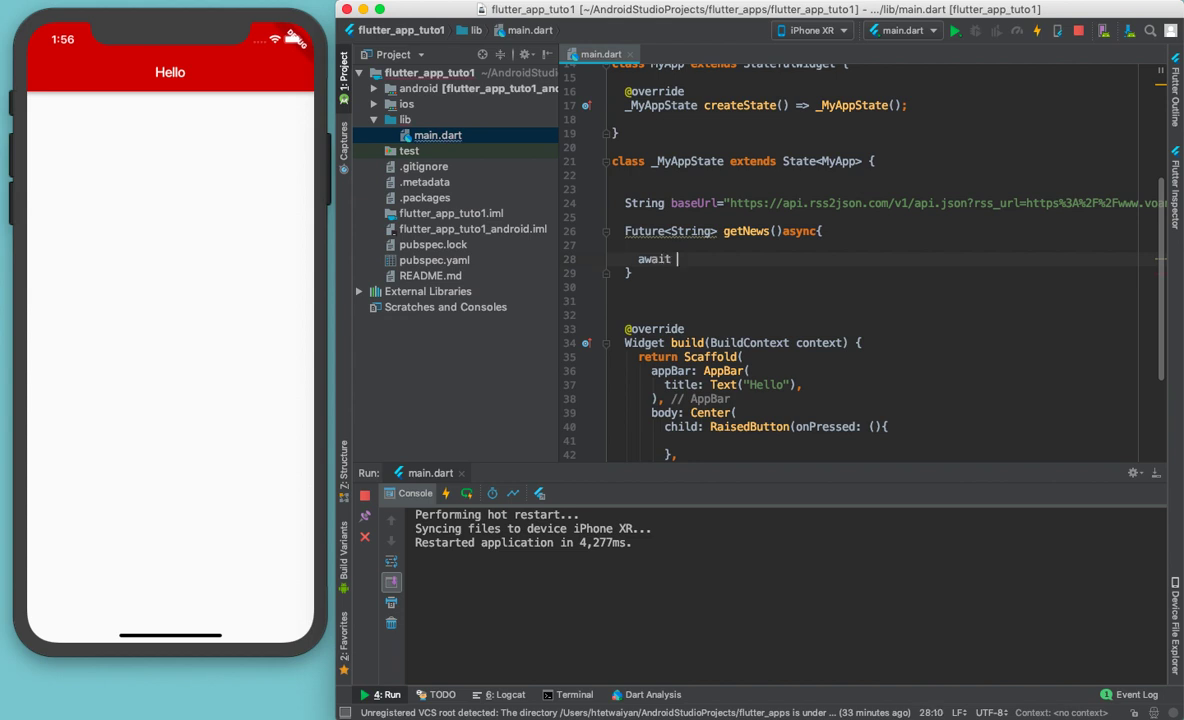
type("http.")
type("get")
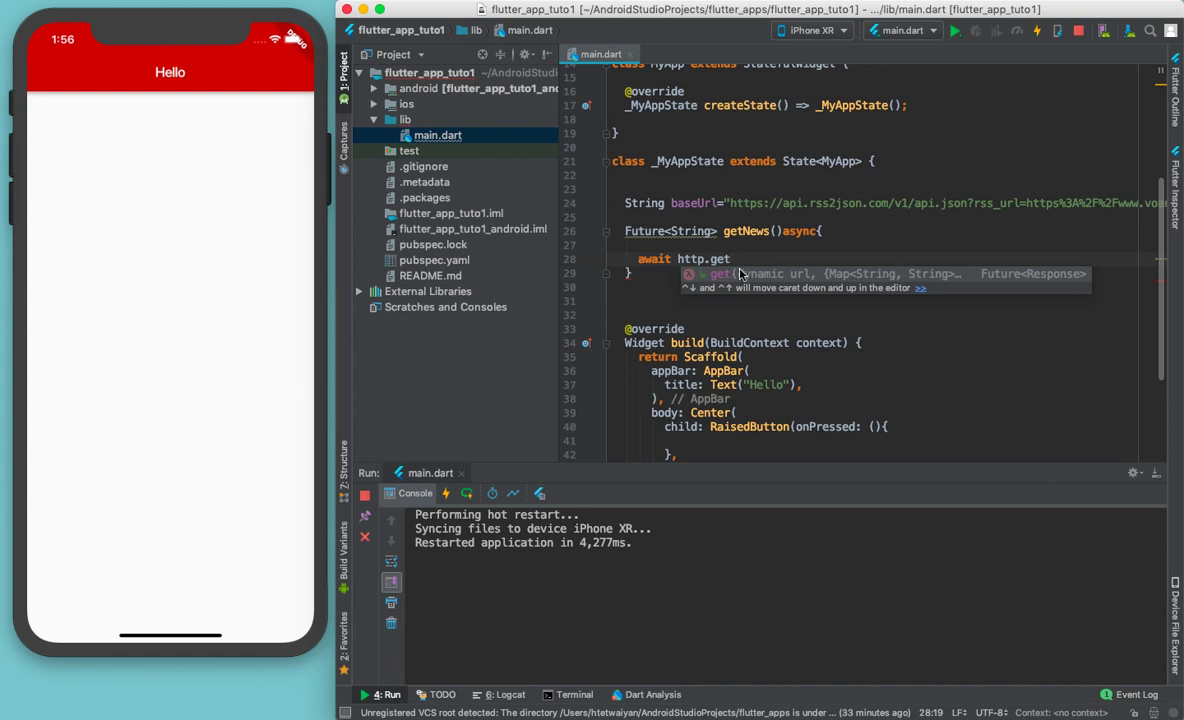
type("(b")
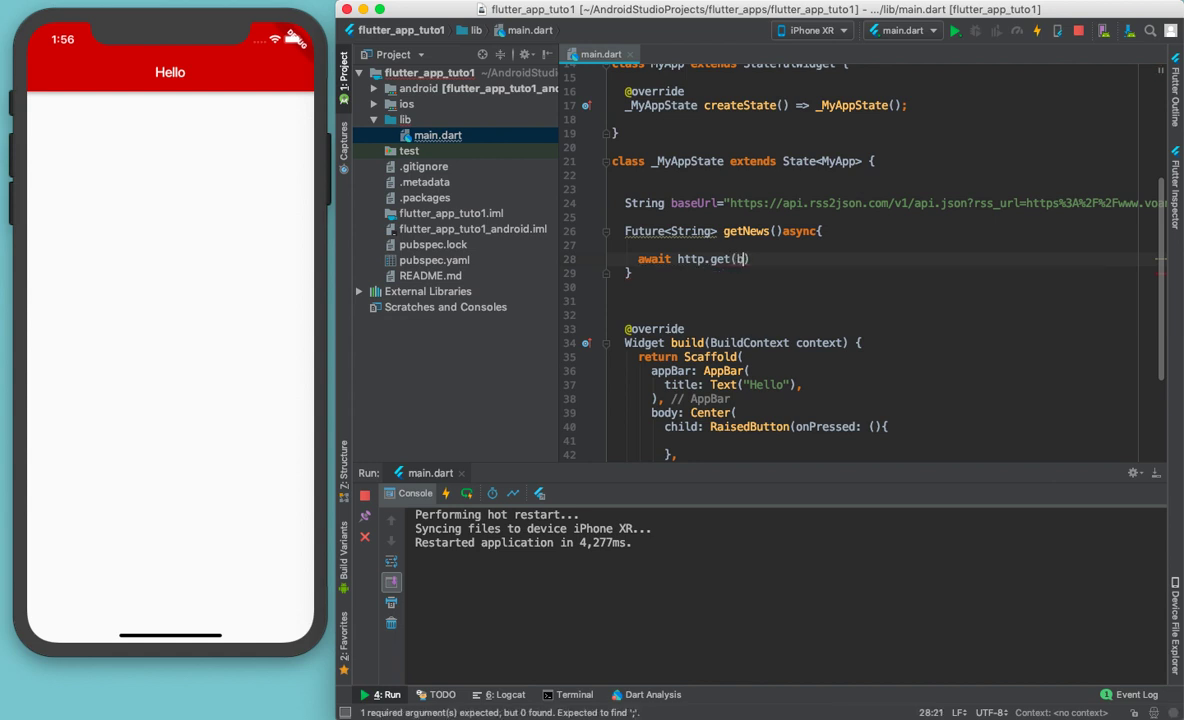
type("aseUrl")
type(",")
key("BackSpace")
key("Right")
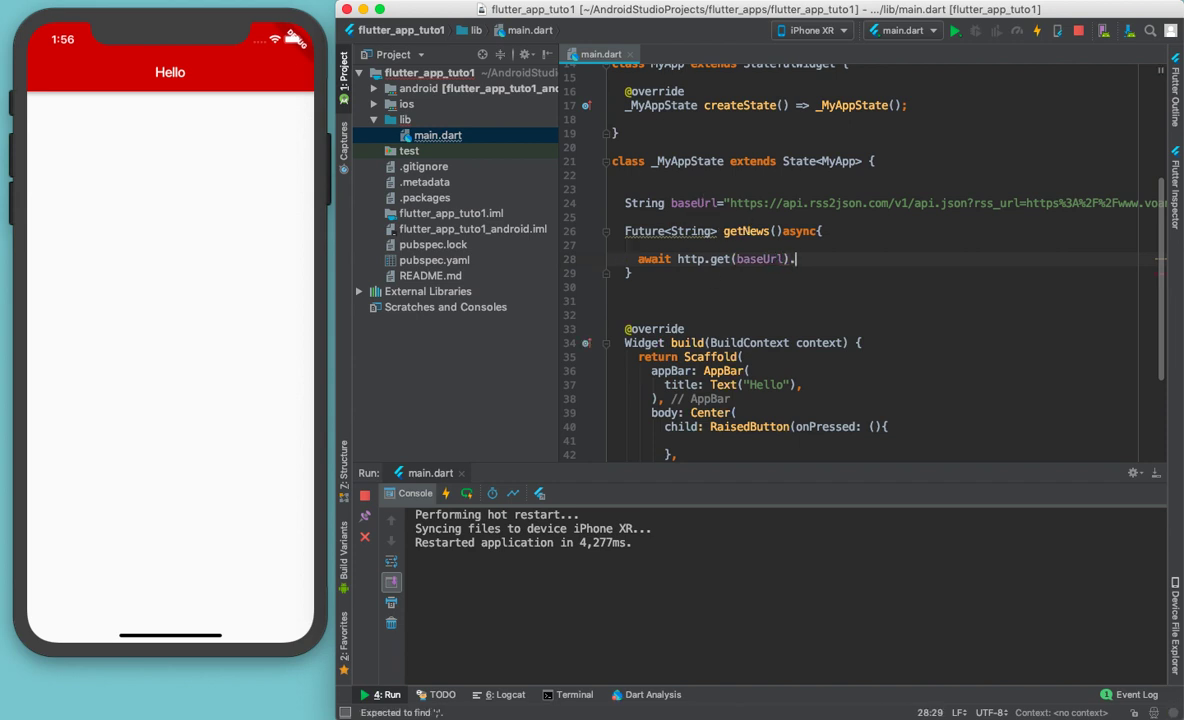
type("th")
Step: Chain .then((res){ print(res.body.toString()); }) onto the http.get(baseUrl) call
key("Return")
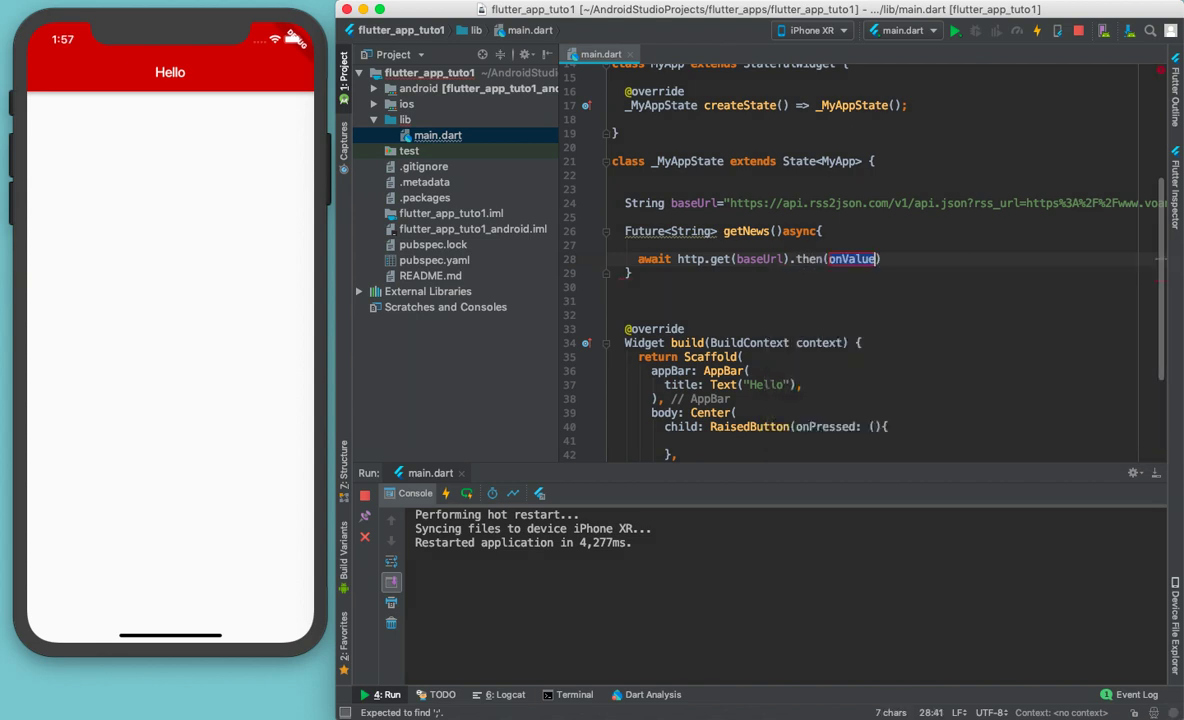
type("(res)")
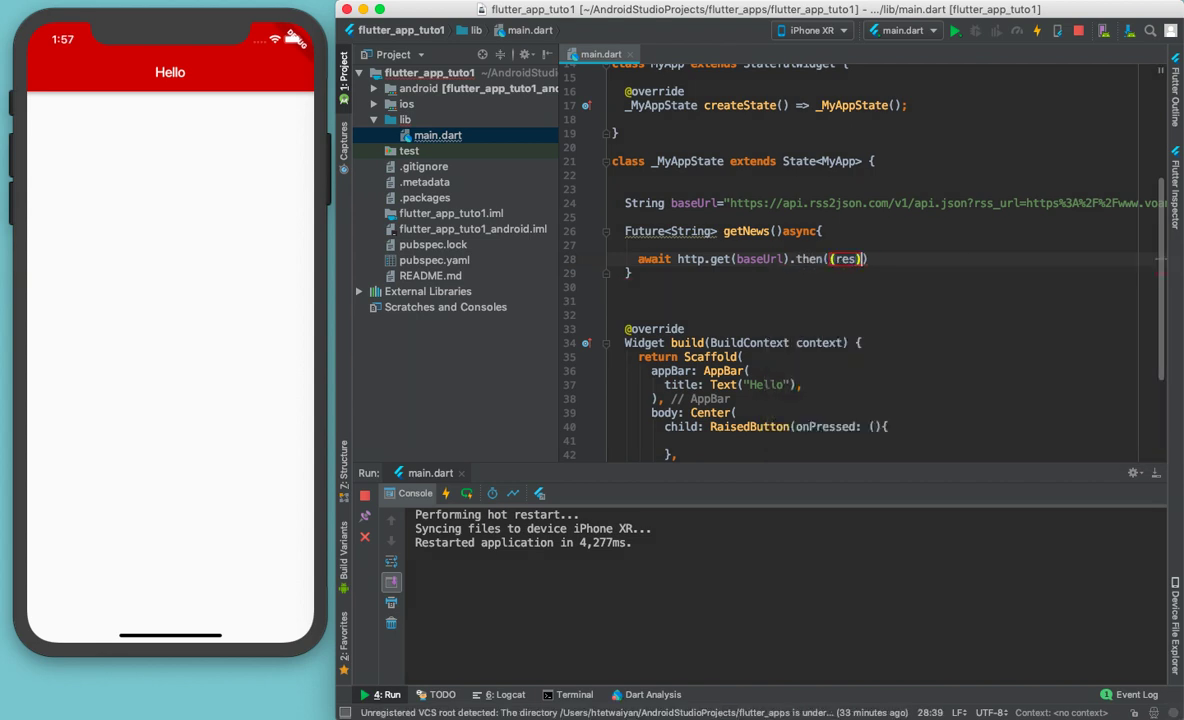
type("{")
key("Return")
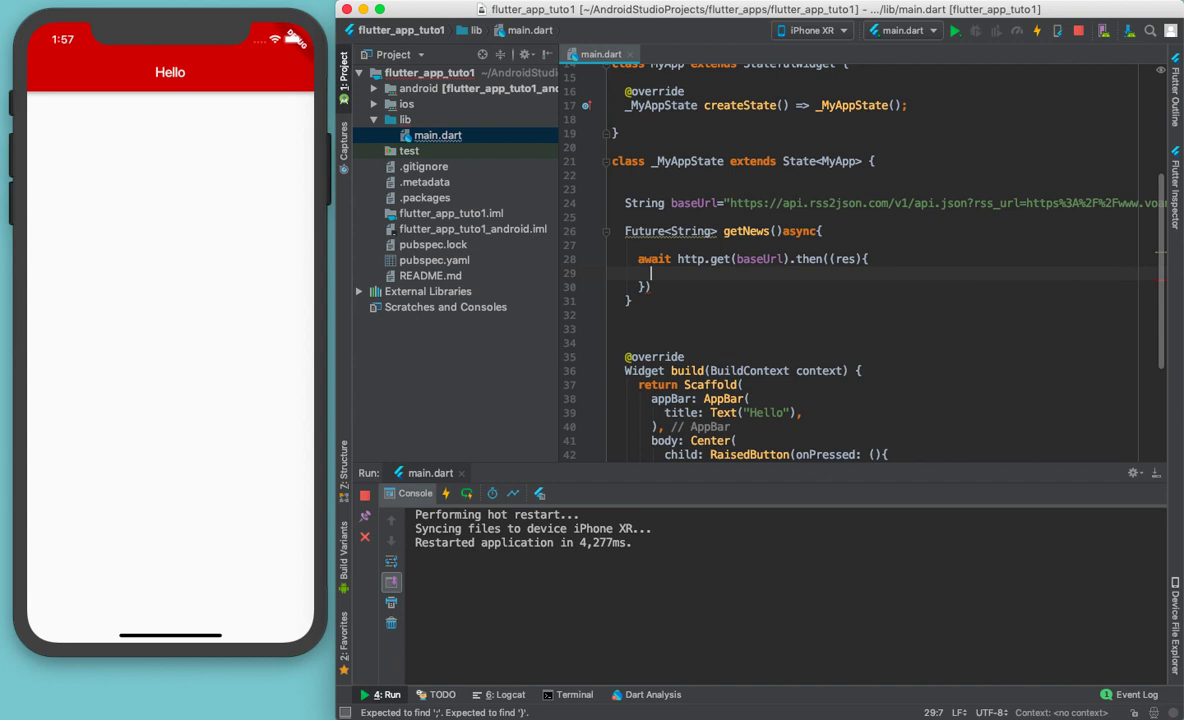
key("Down")
type(";")
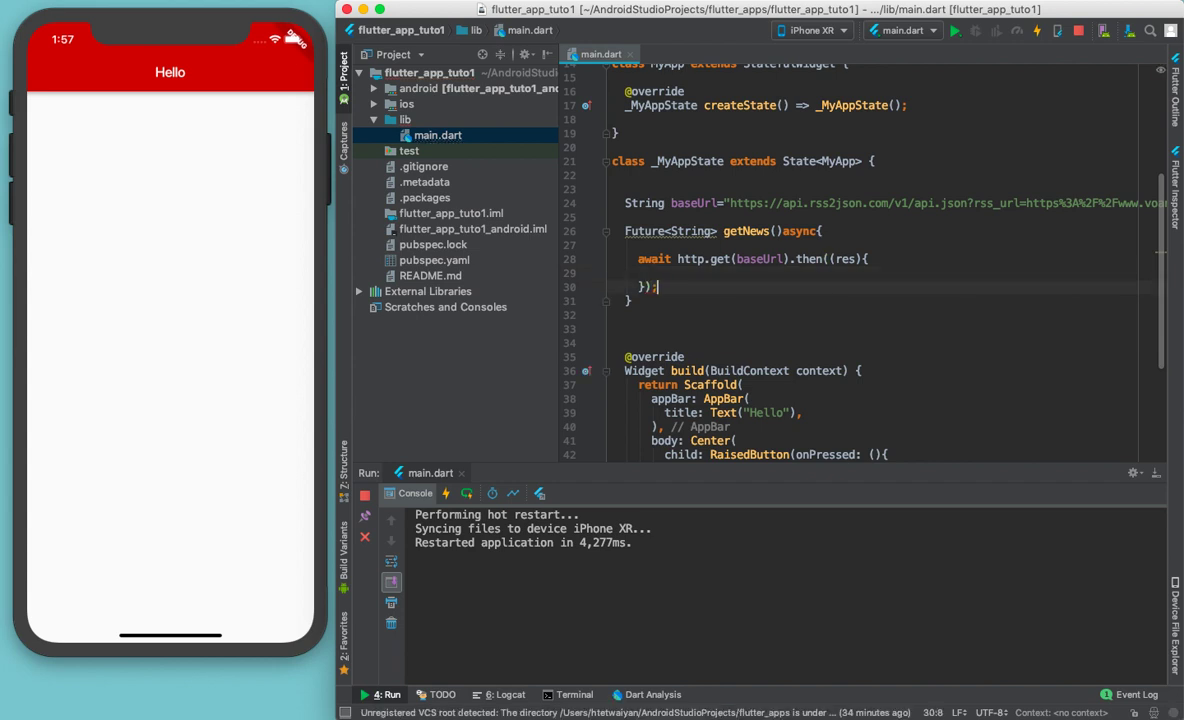
key("Up")
type("print(\"")
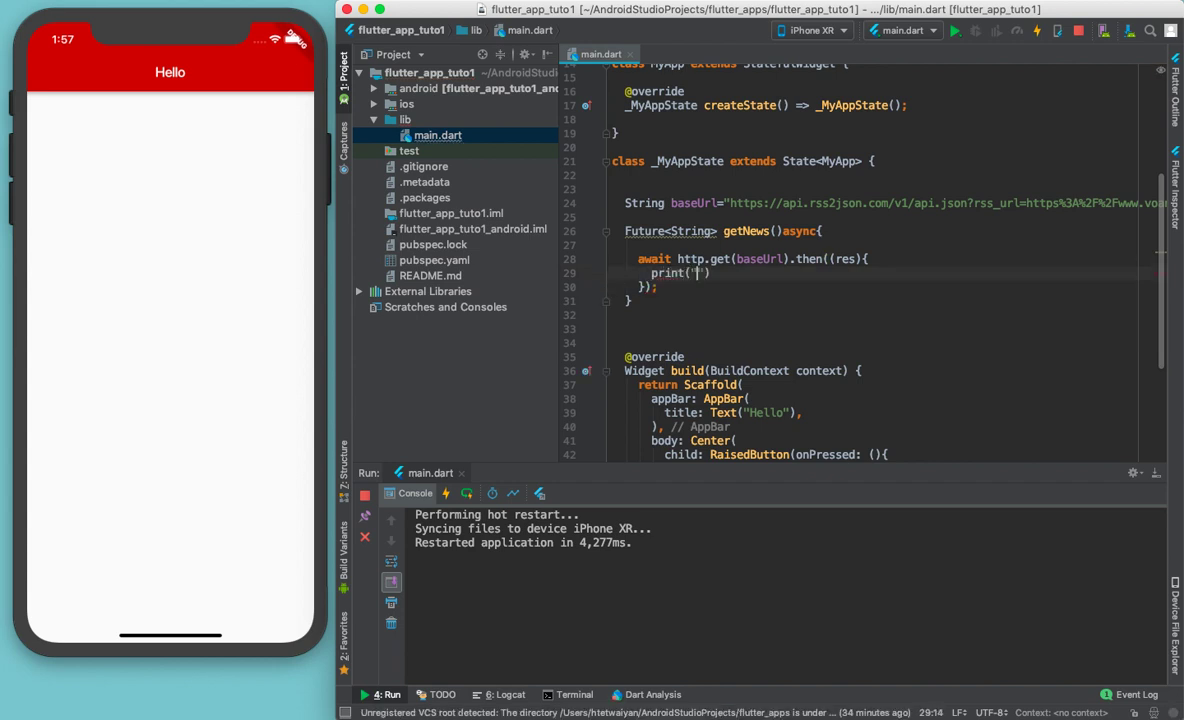
type("res.")
type("body.to")
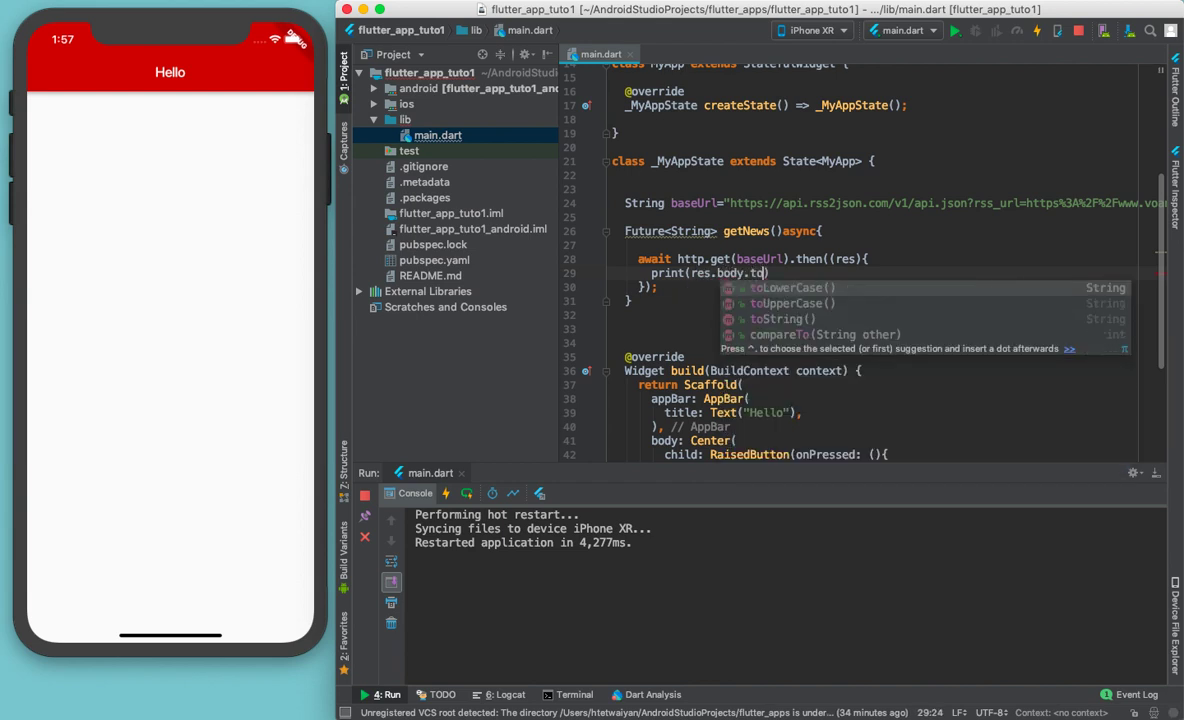
type("S")
key("Return")
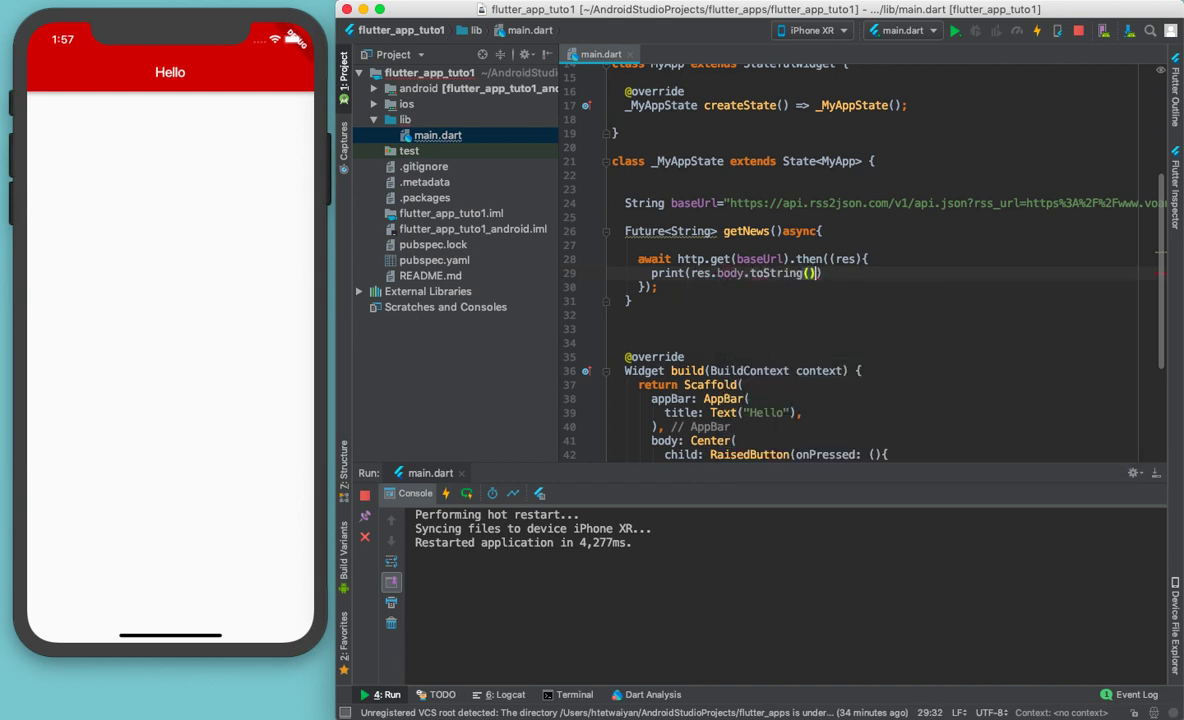
type(");")
double_click(845, 258)
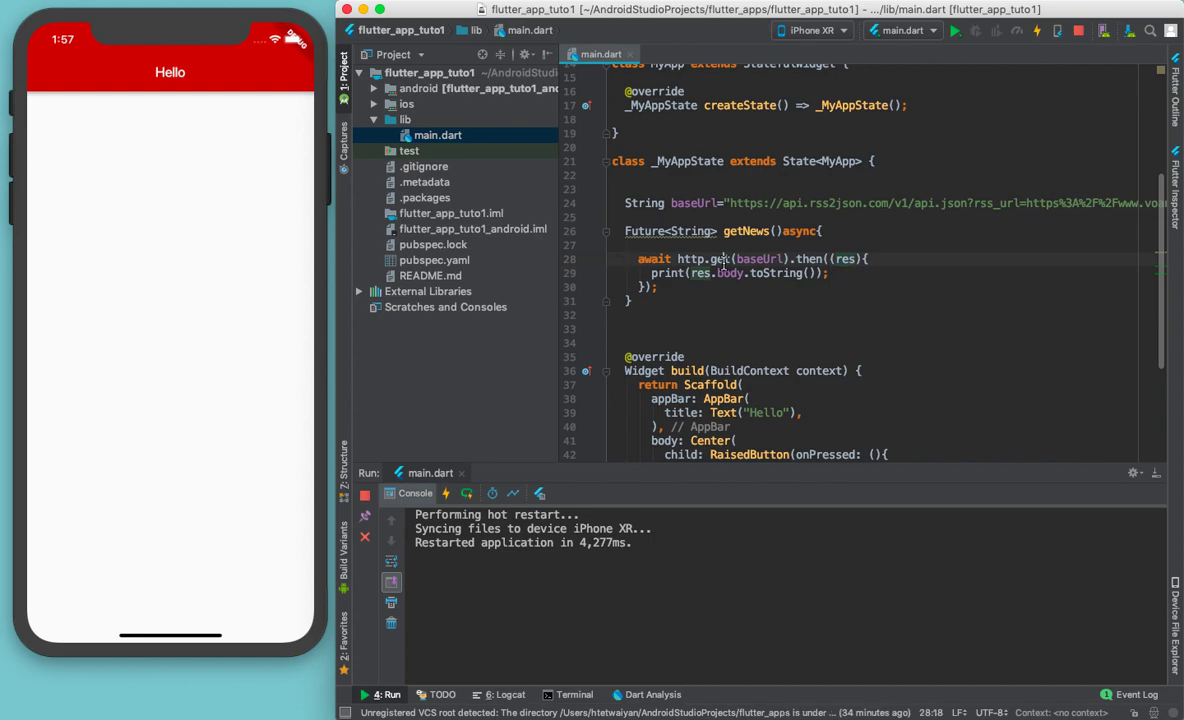
scroll(723, 259, "right", 5)
key("ctrl+Right")
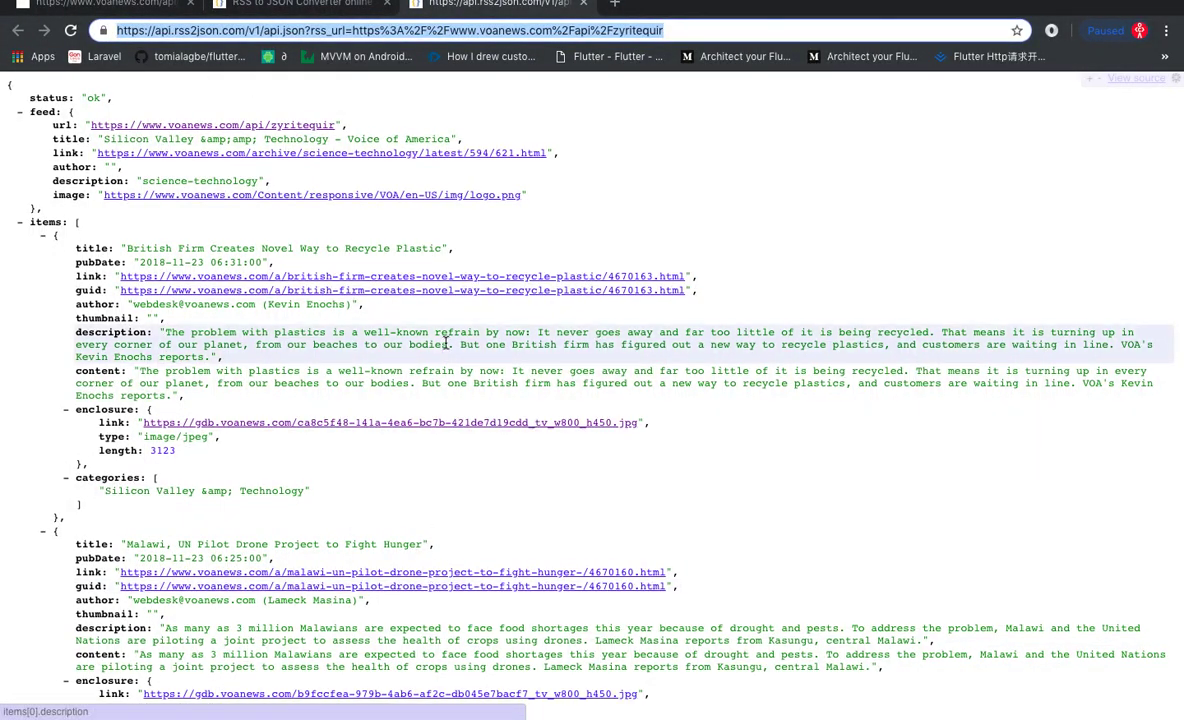
Step: Review the rss2json feed items in Chrome, then return to the getNews code
key("ctrl+Left")
scroll(775, 290, "left", 5)
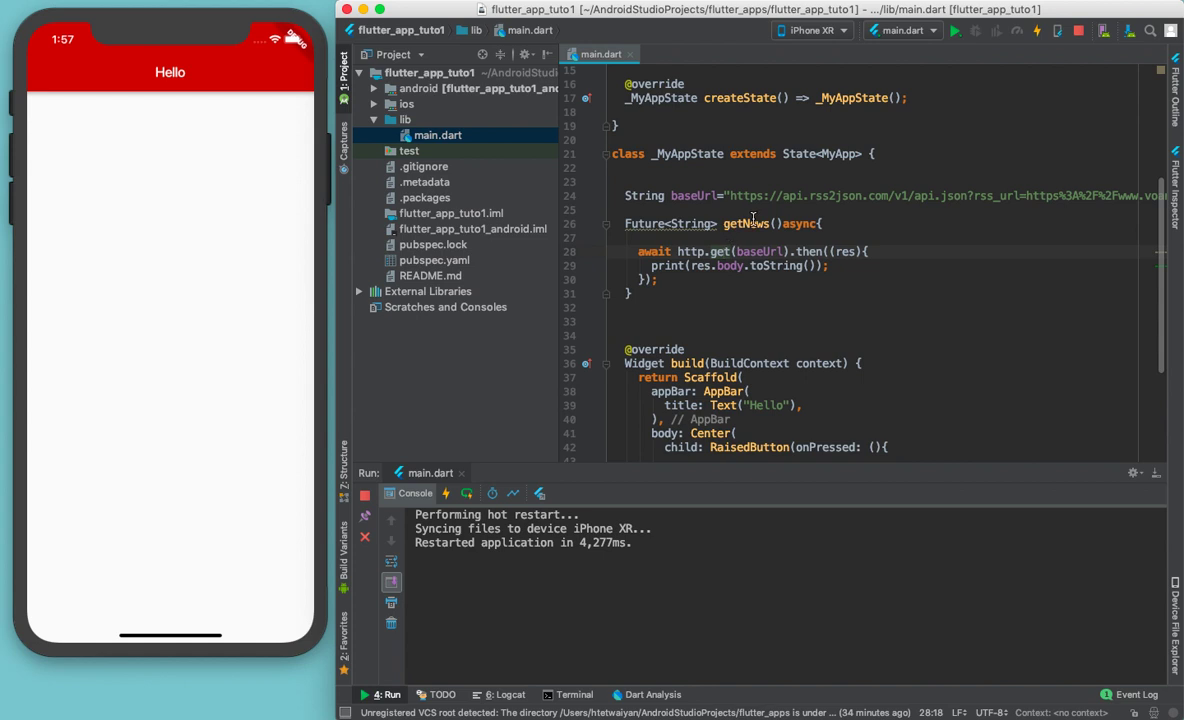
Step: Add a getNews(); call to the Get Data button's onPressed handler and hot restart
left_click(704, 266)
scroll(704, 270, "down", 5)
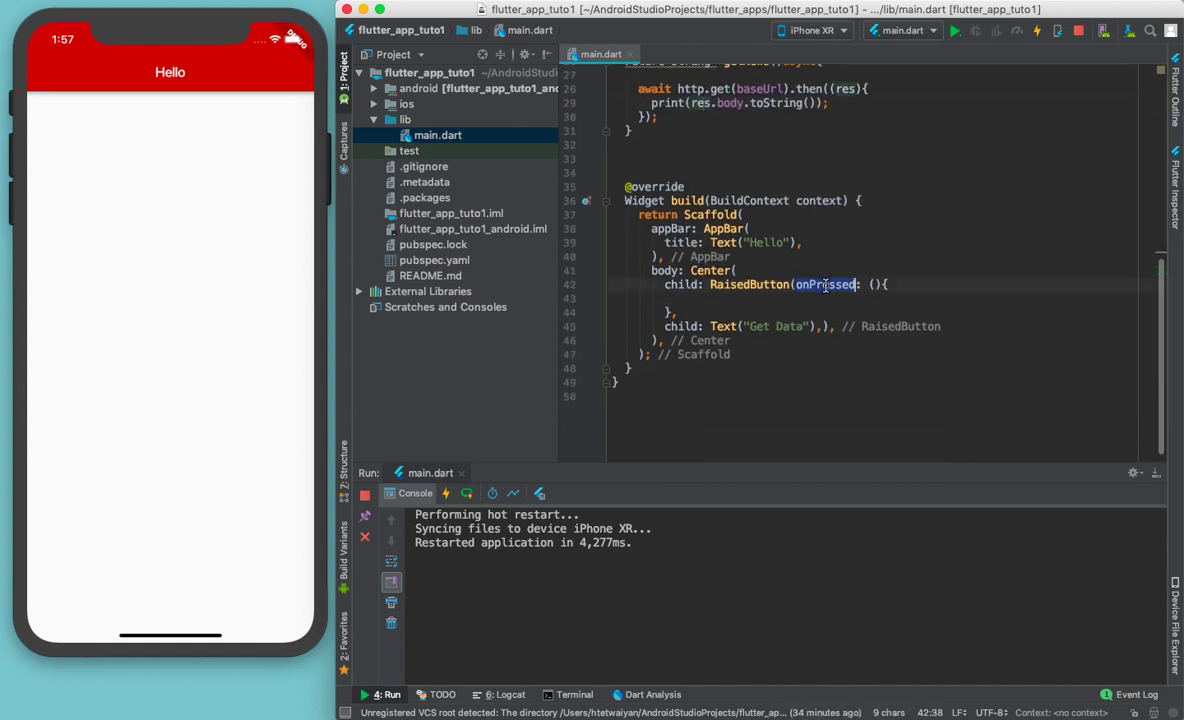
left_click(888, 285)
key("Return")
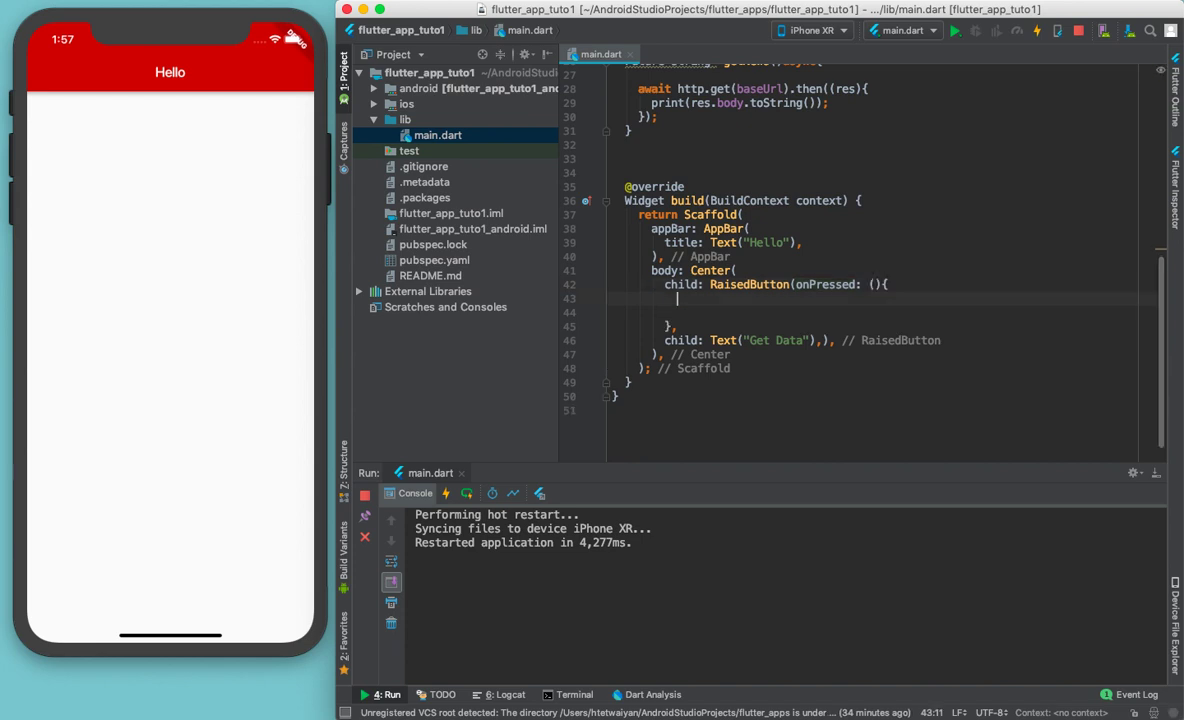
type("ge")
key("Return")
type(";")
scroll(779, 305, "up", 4)
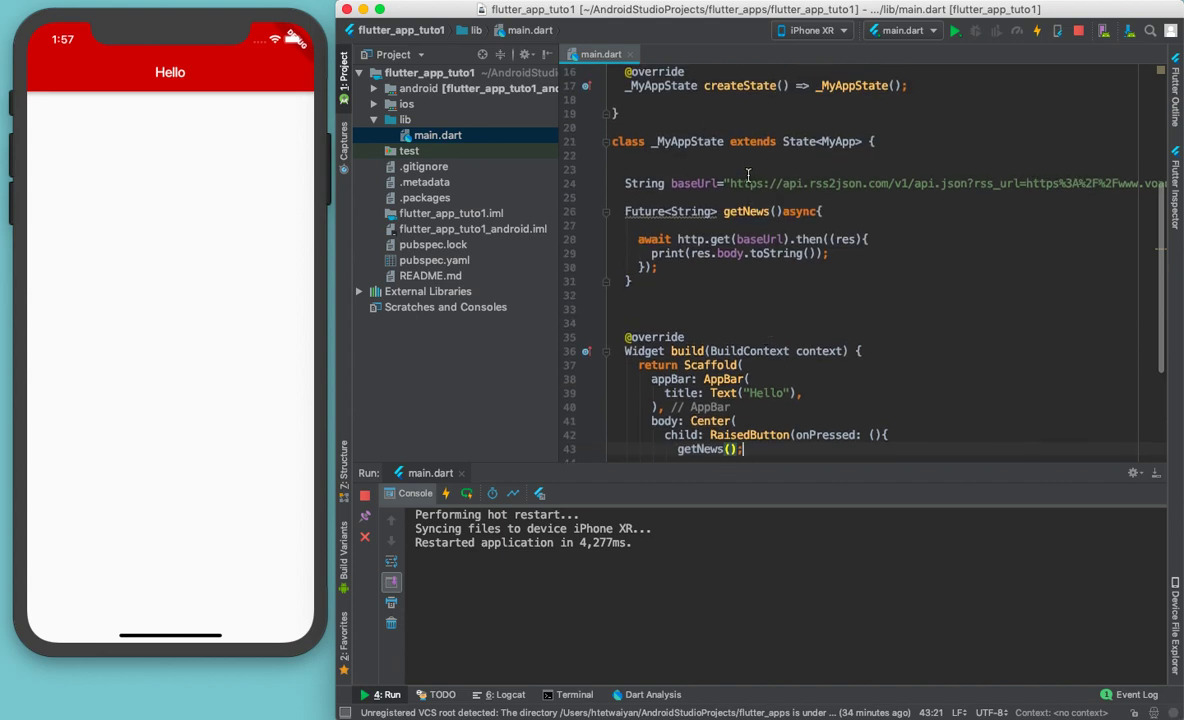
double_click(778, 255)
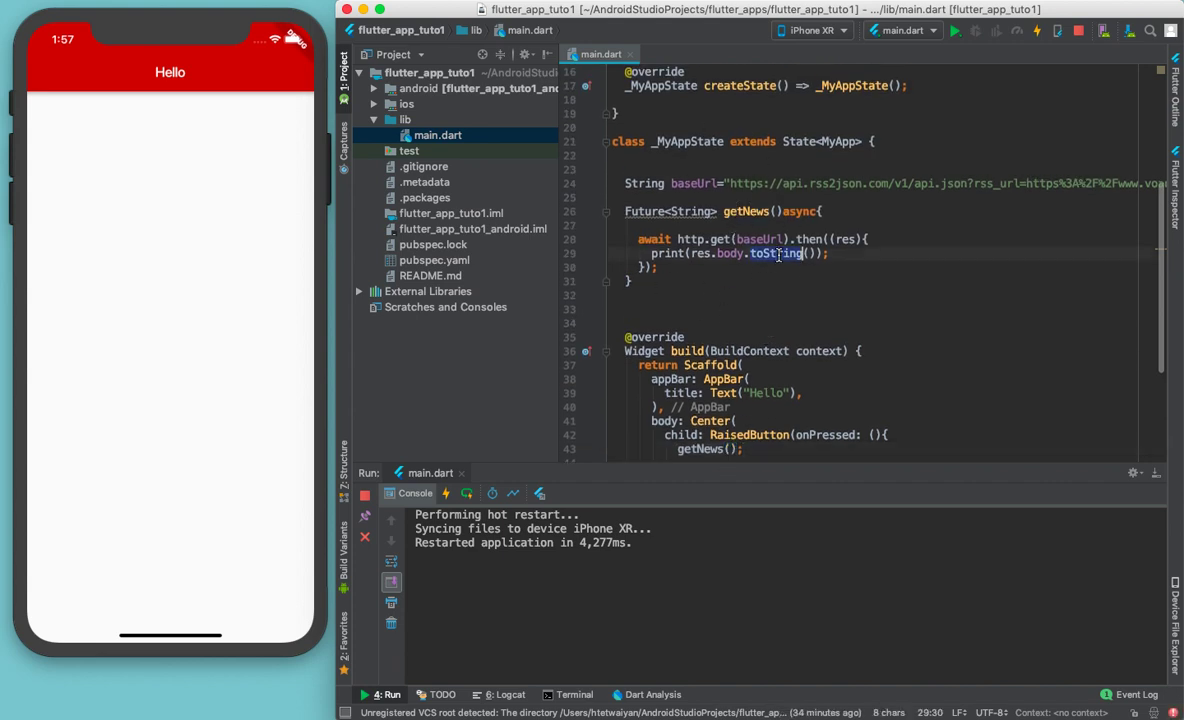
double_click(730, 254)
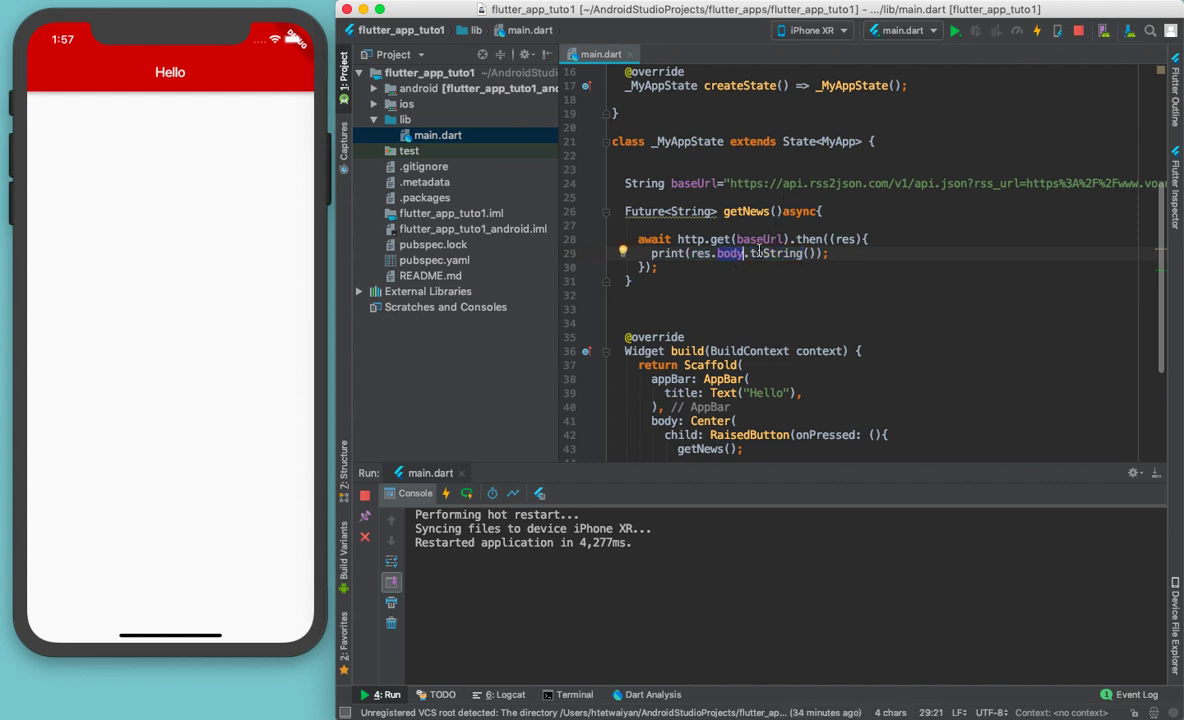
left_click(957, 36)
scroll(845, 337, "down", 3)
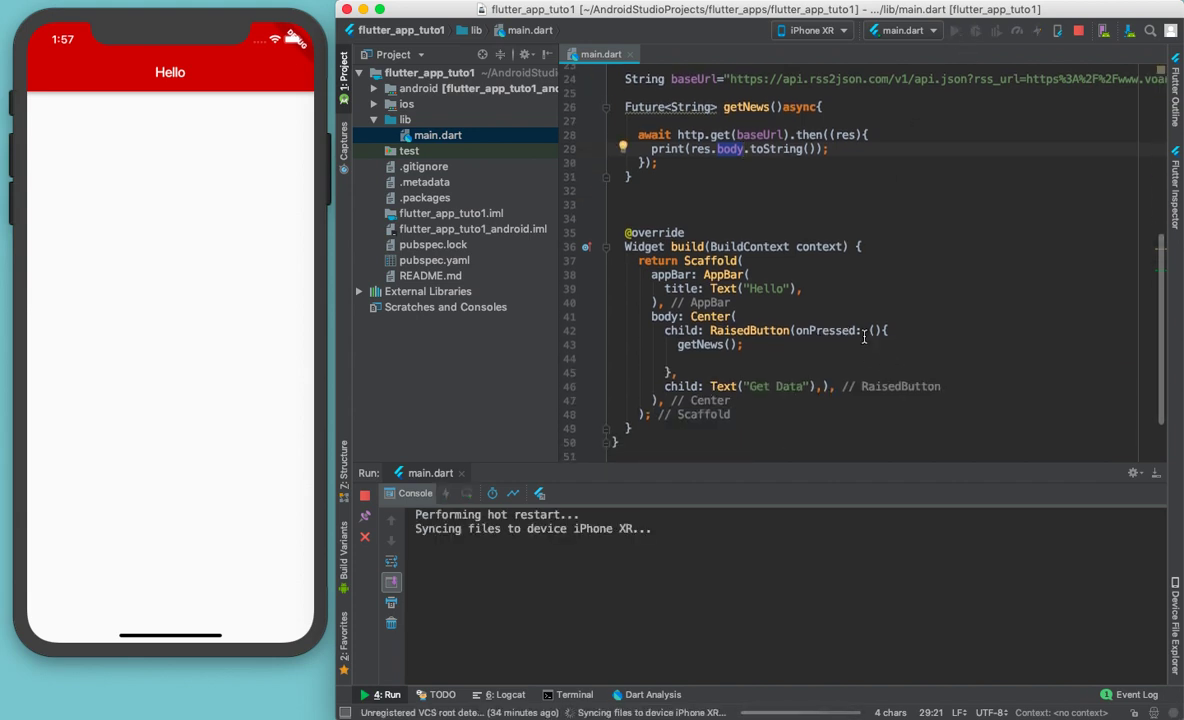
Step: Tap Get Data in the simulator and compare the printed VOA feed JSON with the browser
left_click(711, 316)
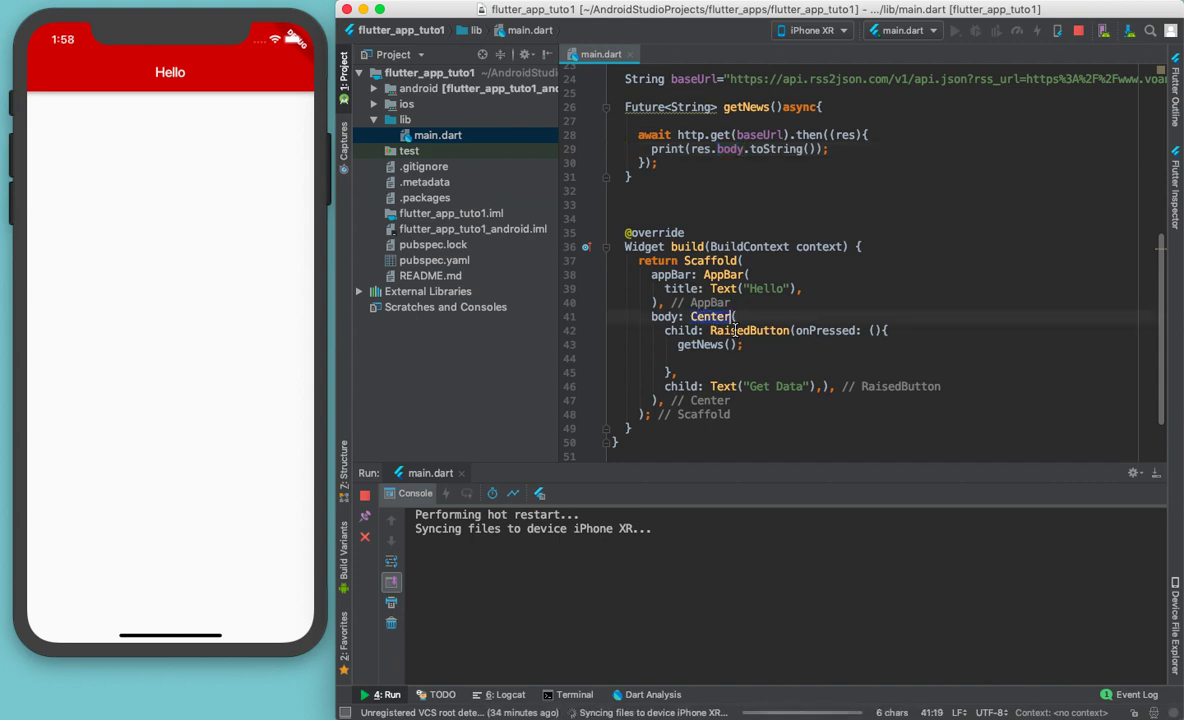
double_click(745, 330)
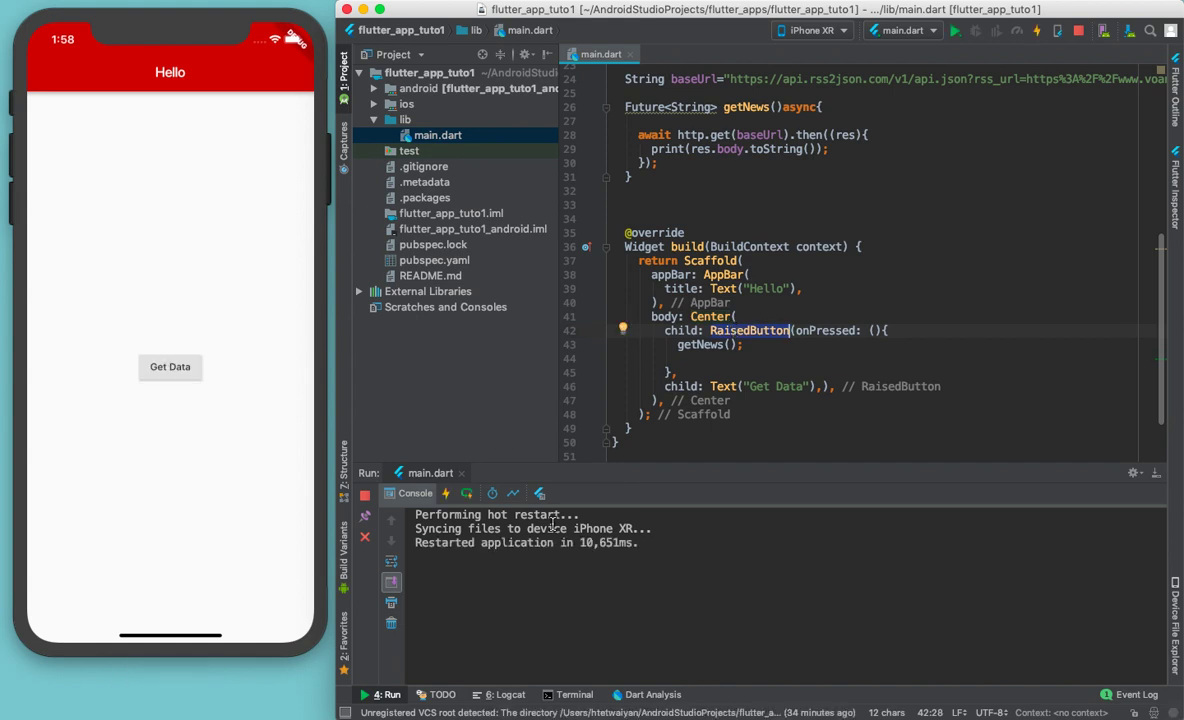
left_click(184, 370)
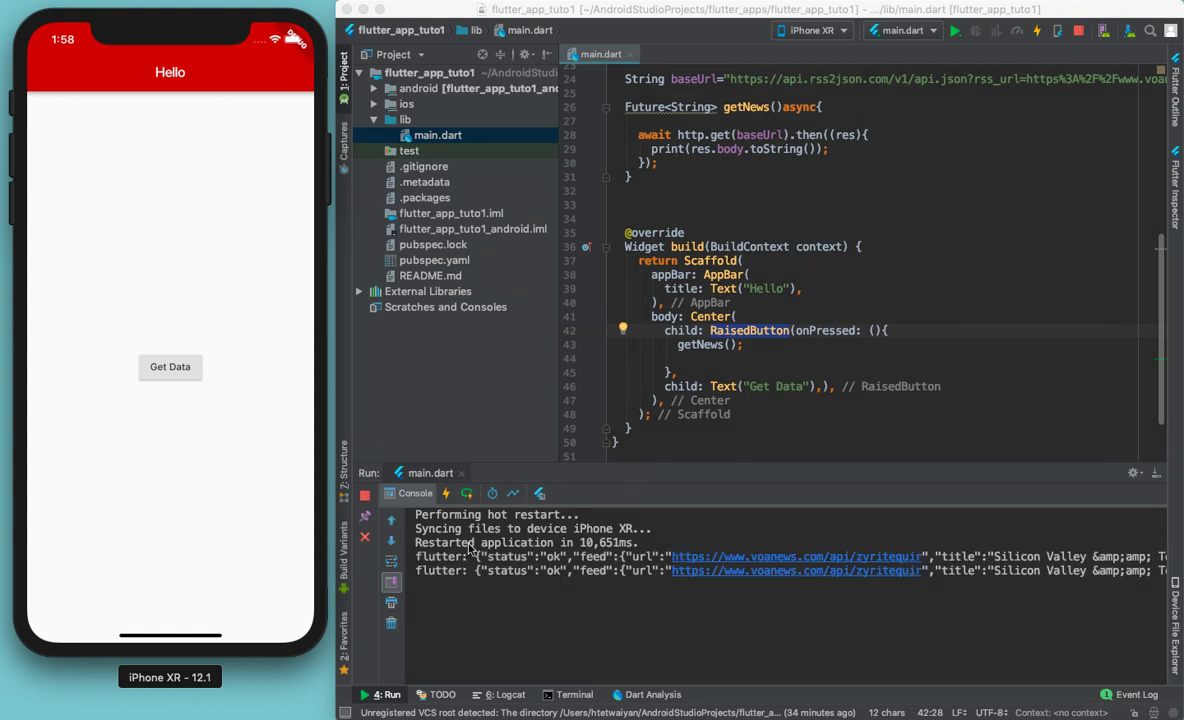
double_click(507, 556)
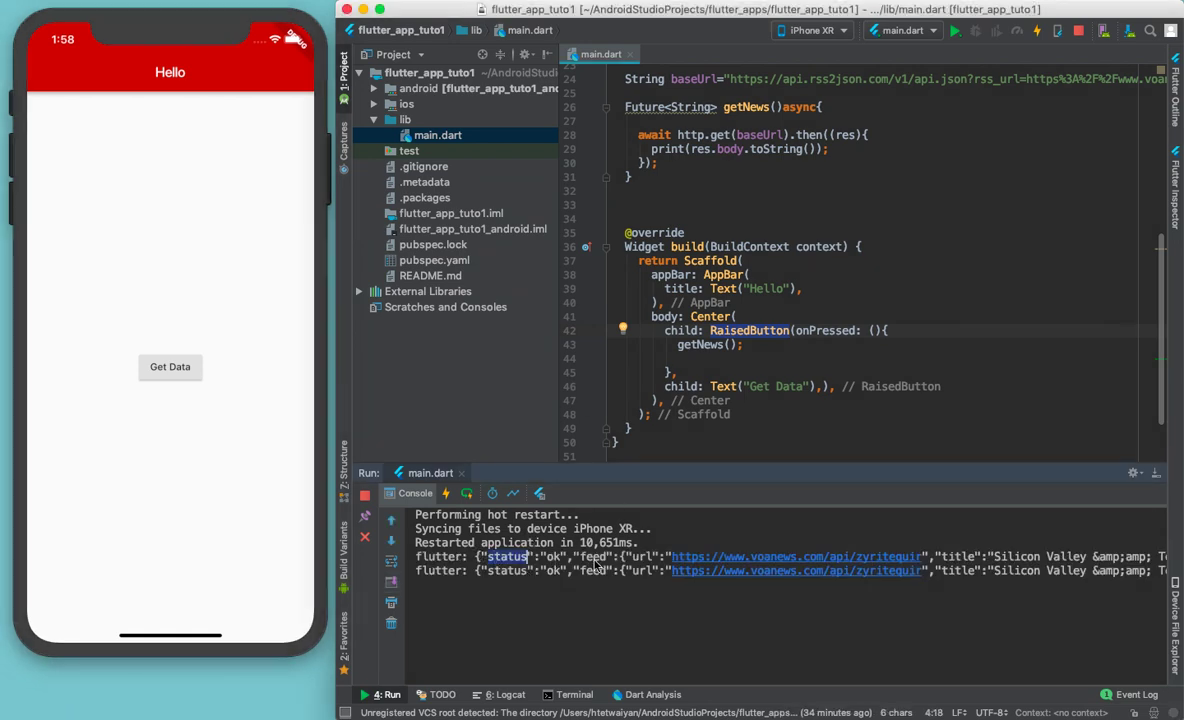
scroll(596, 565, "right", 5)
scroll(596, 565, "right", 5)
scroll(596, 565, "right", 10)
scroll(596, 565, "right", 10)
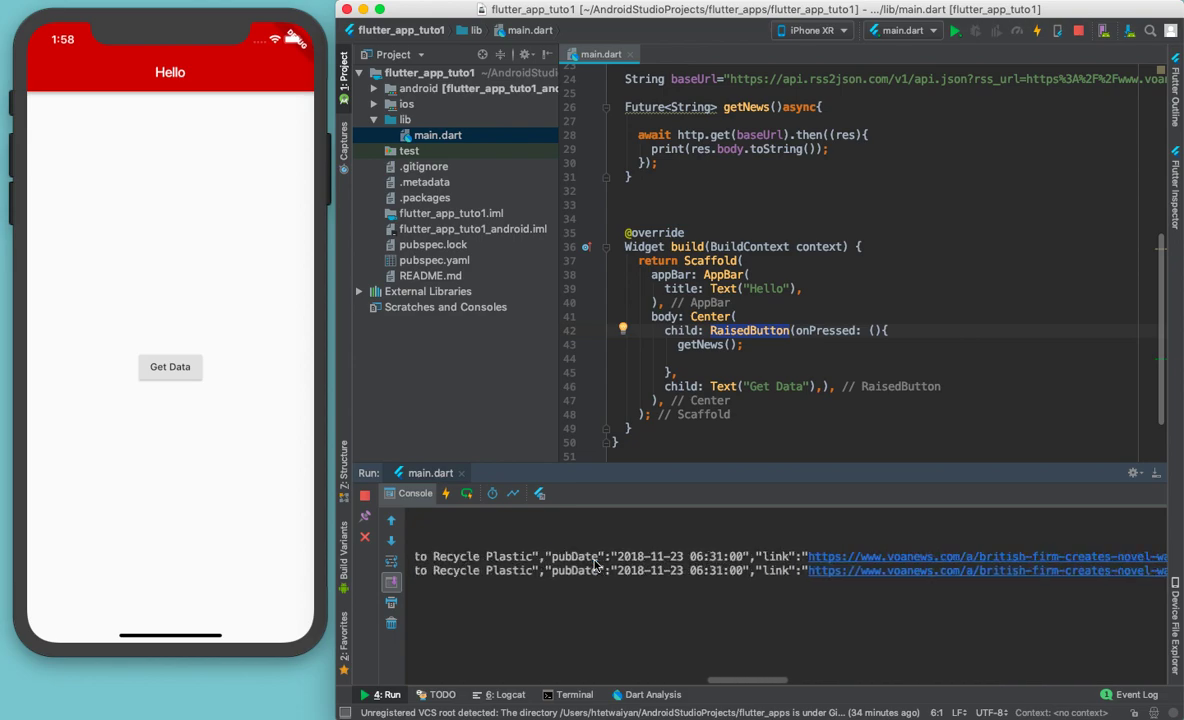
scroll(596, 565, "right", 10)
scroll(600, 562, "right", 10)
scroll(610, 558, "right", 10)
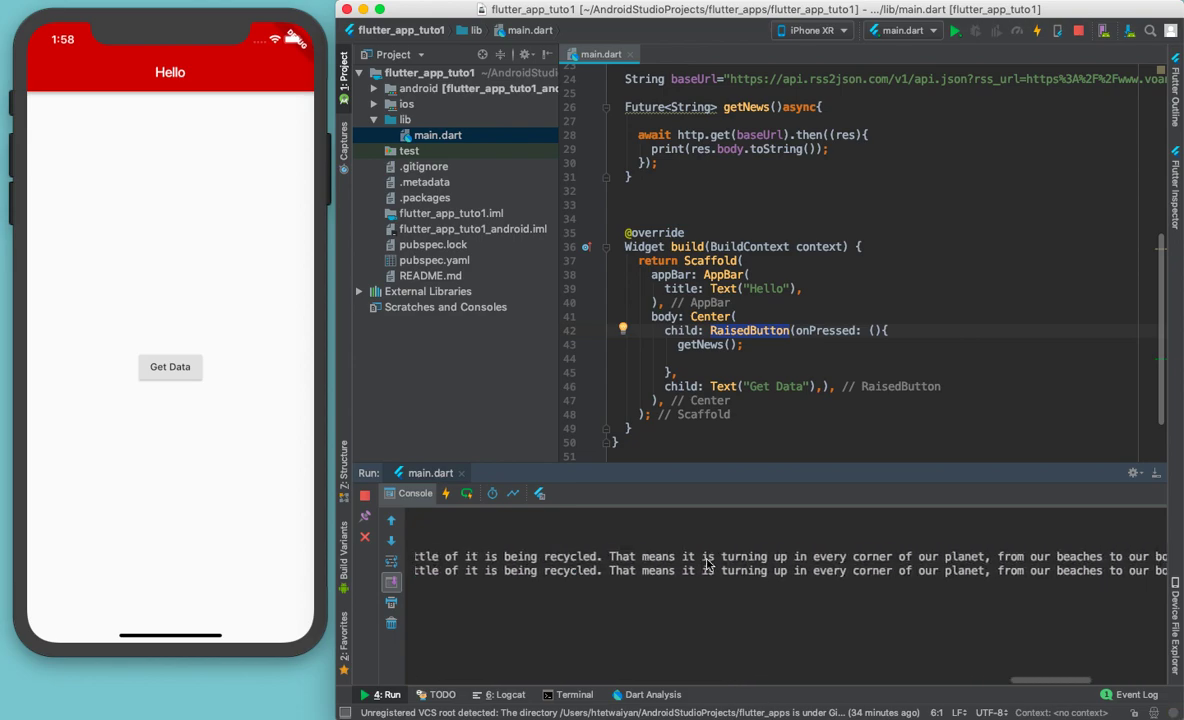
scroll(707, 565, "left", 5)
scroll(707, 565, "left", 10)
key("ctrl+Right")
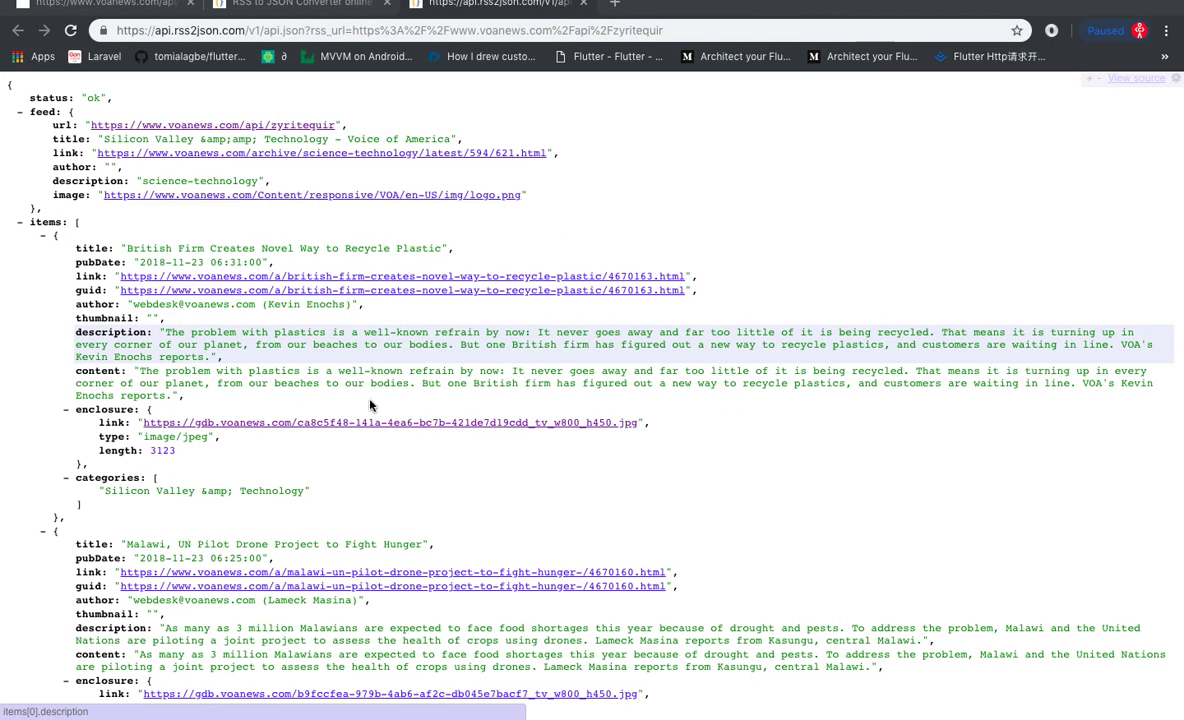
key("super+l")
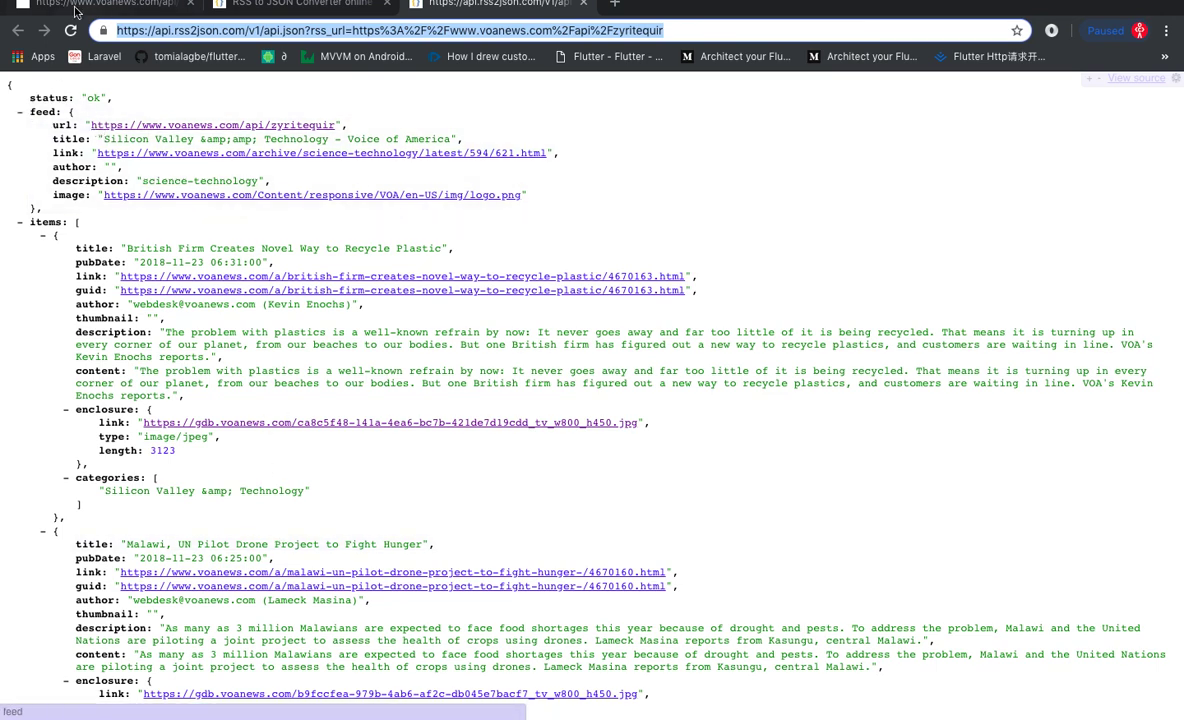
key("ctrl+Left")
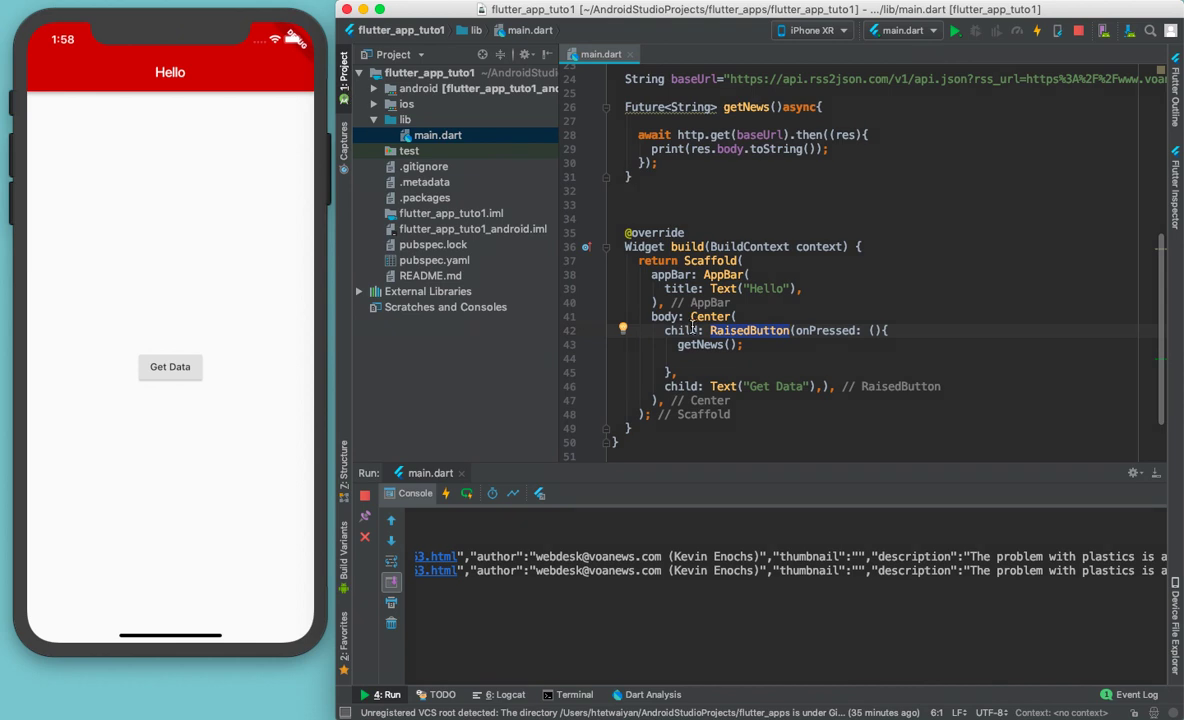
Step: Insert blank lines above the Future<String> getNews() function
double_click(762, 334)
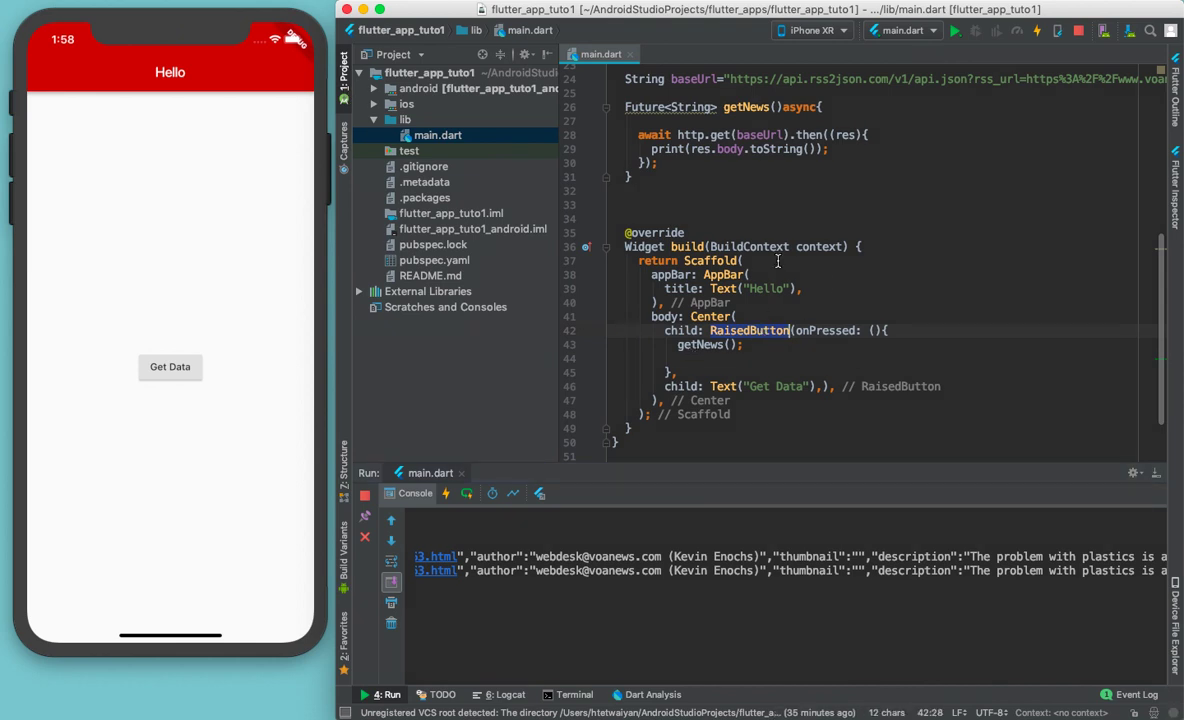
double_click(729, 148)
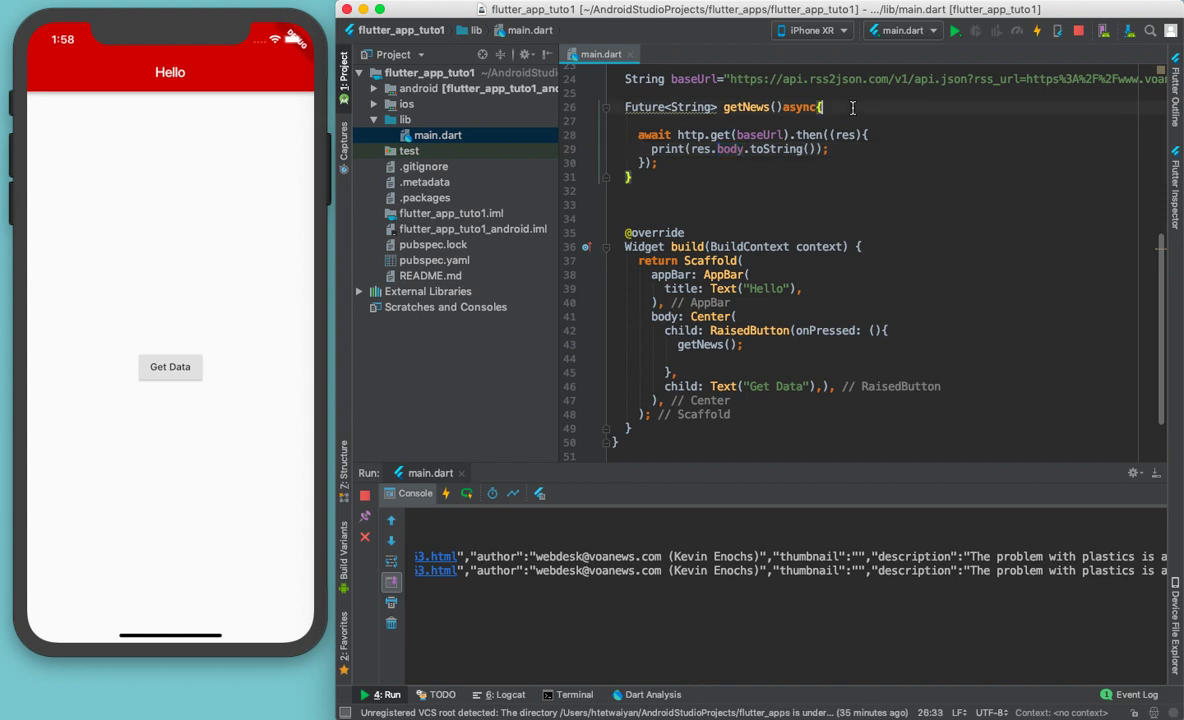
left_click(625, 107)
key("Return")
key("Return")
key("Return")
key("Up")
key("Up")
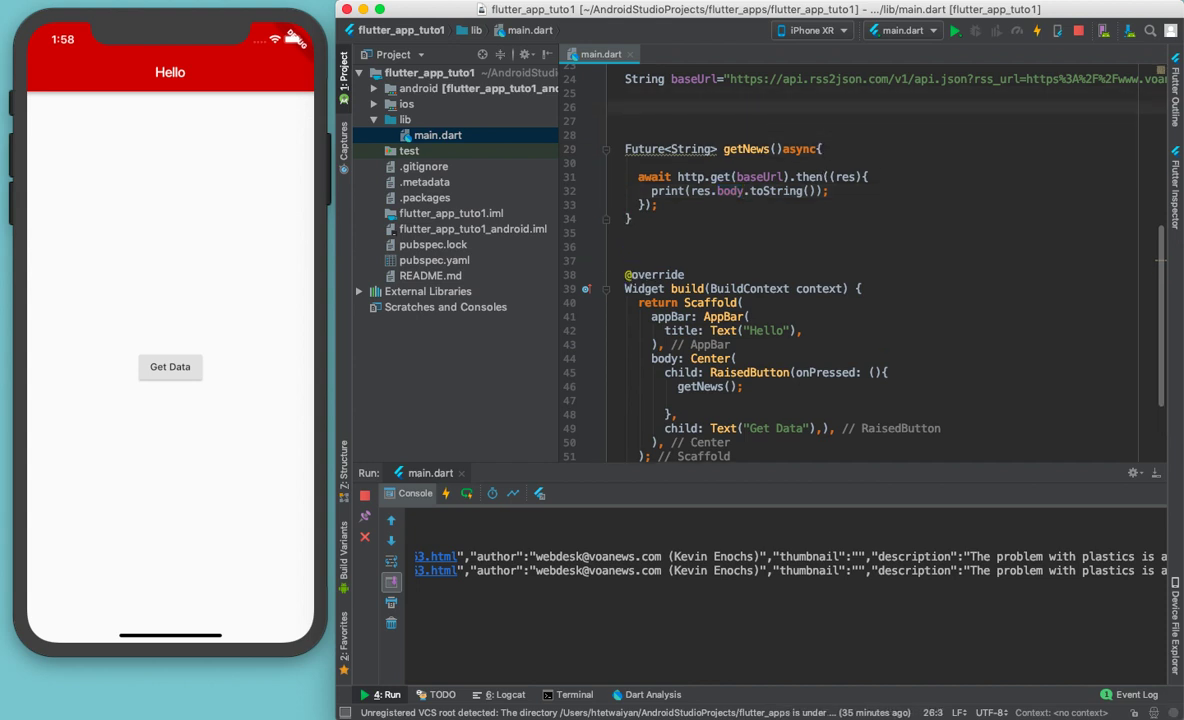
double_click(645, 148)
double_click(692, 148)
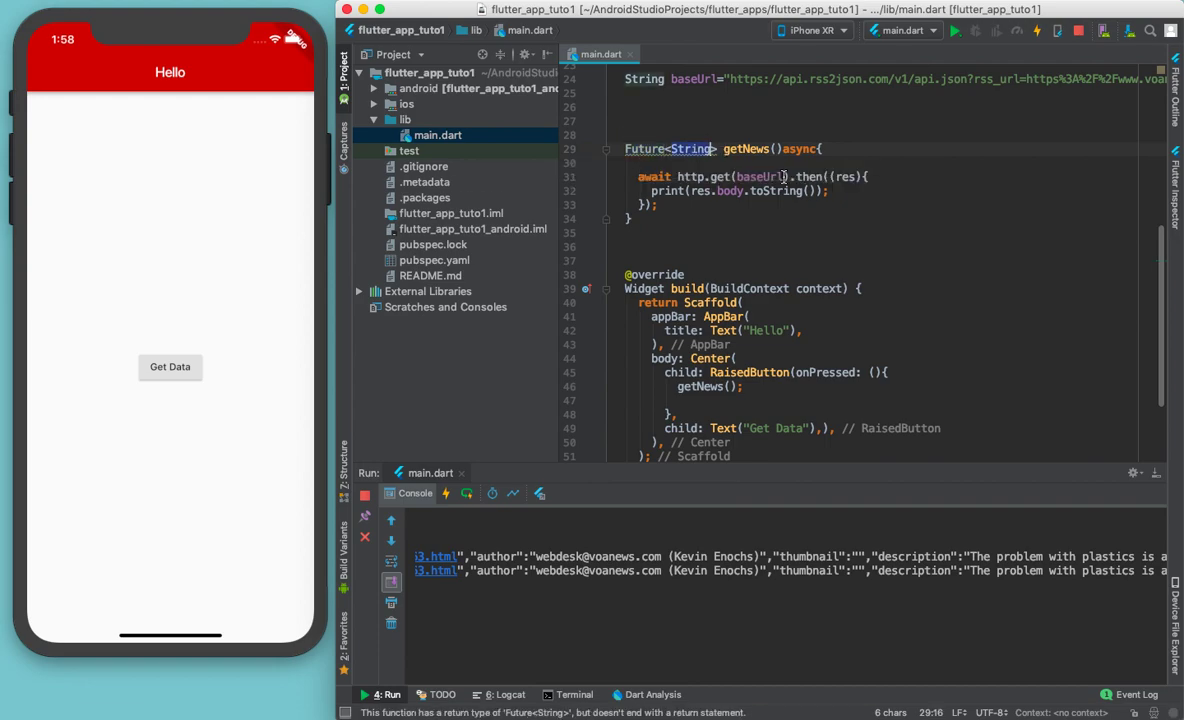
key("super+l")
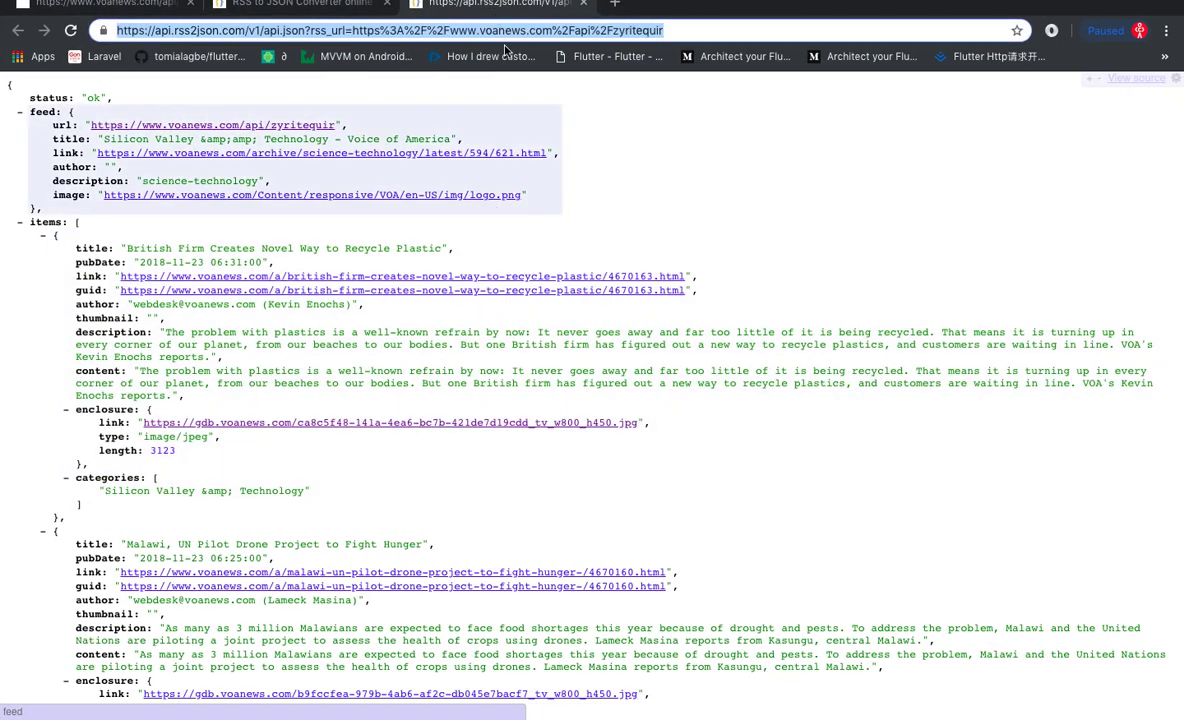
Step: Search 'json to dart' in a new tab and open javiercbk.github.io/json_to_dart
right_click(857, 188)
left_click(806, 168)
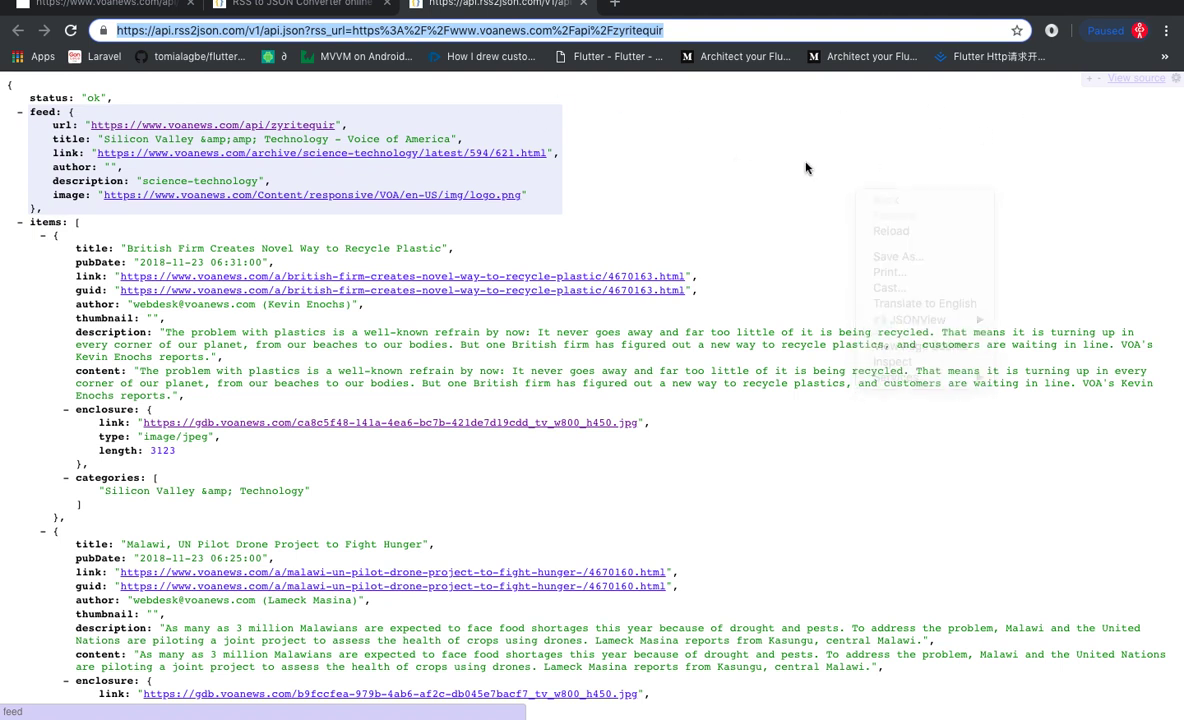
right_click(806, 168)
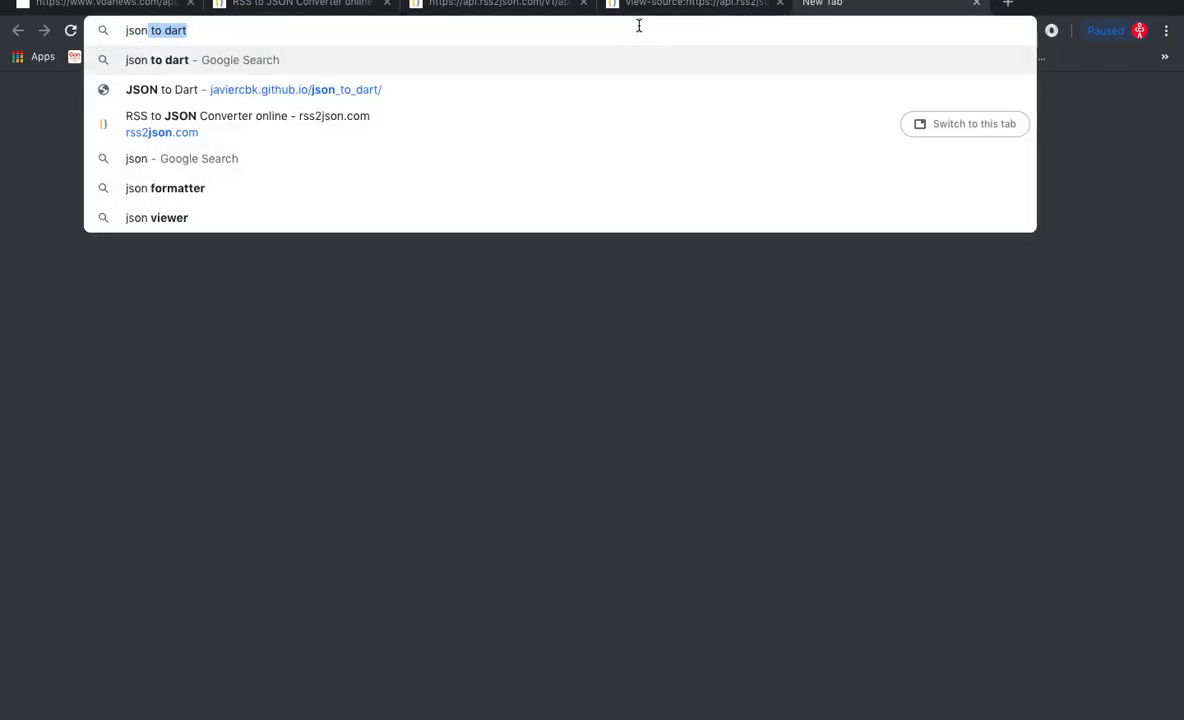
key("Down")
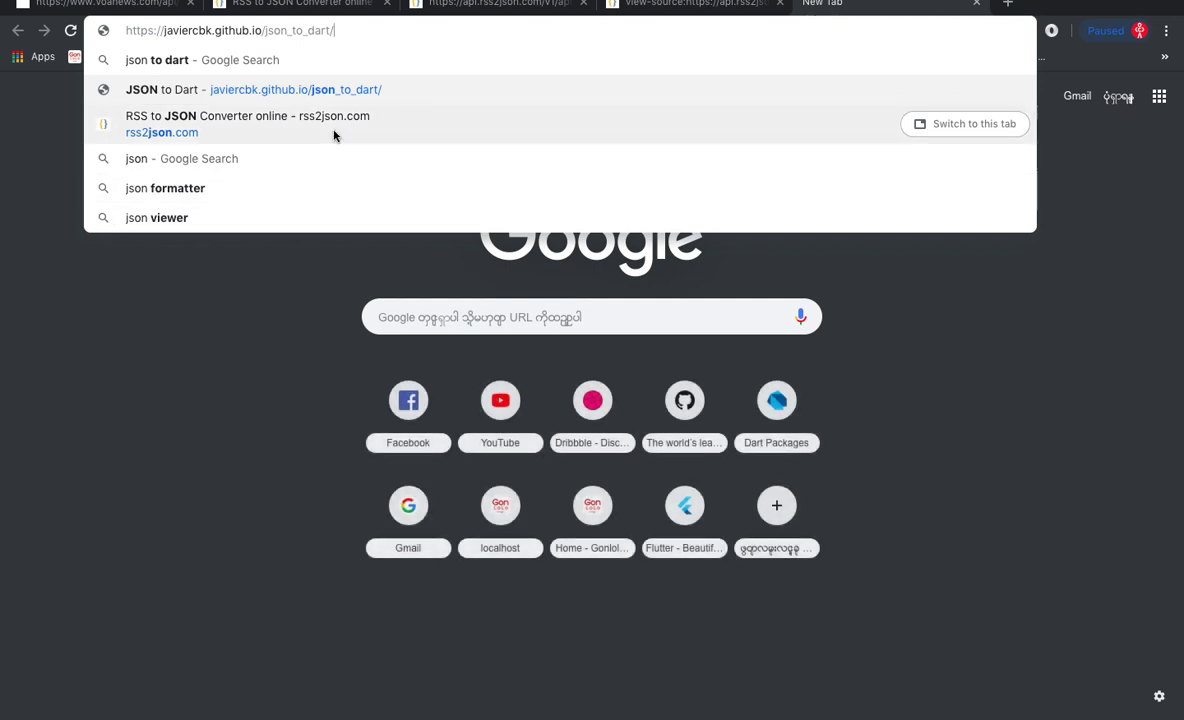
left_click(367, 92)
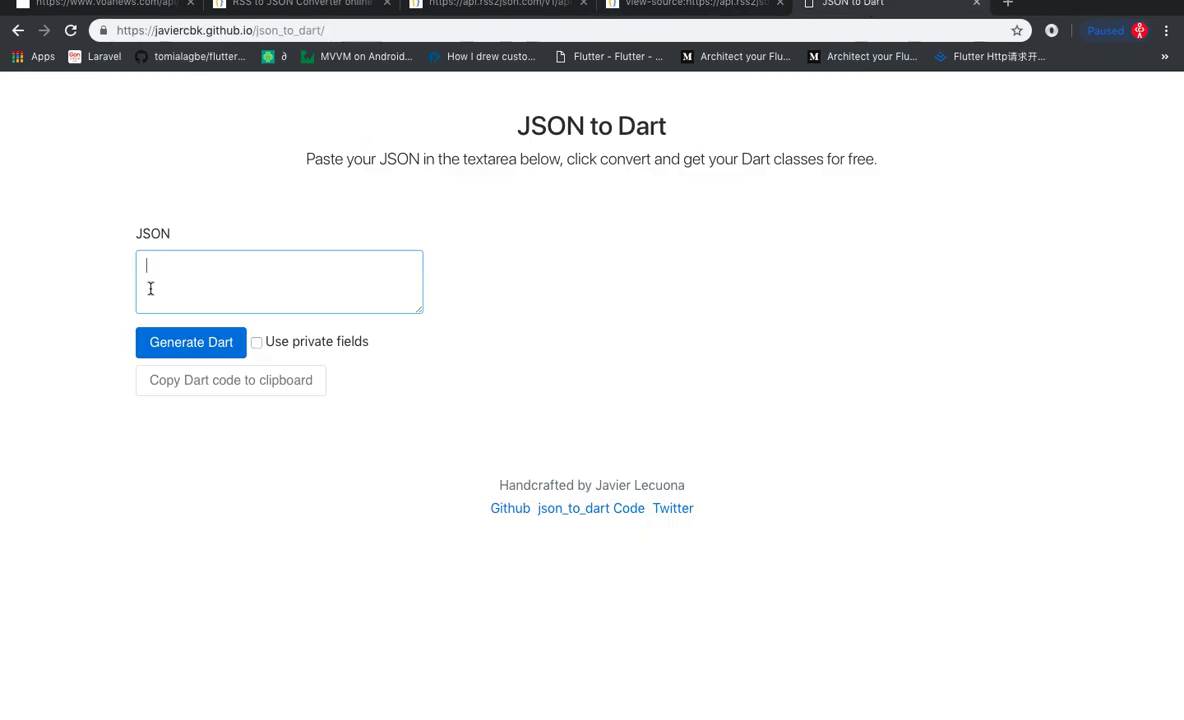
Step: Paste the feed JSON, generate the Autogenerated, Feed, Items and Enclosure classes, and select them
key("ctrl+v")
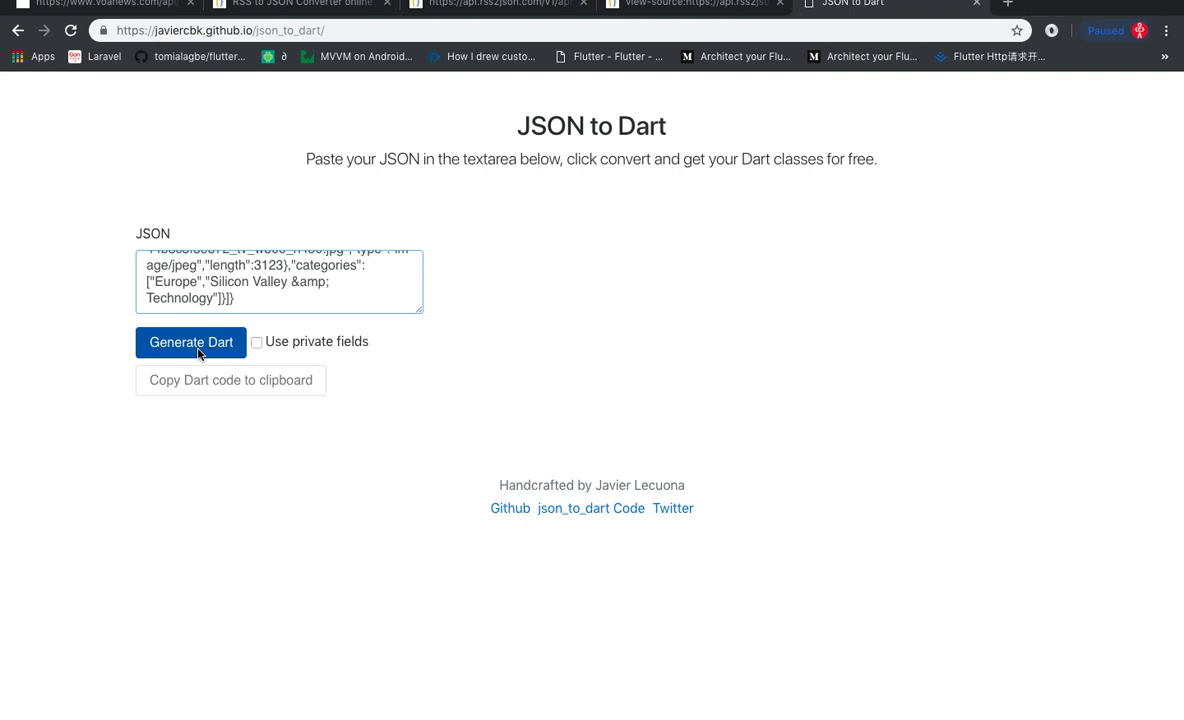
left_click(199, 353)
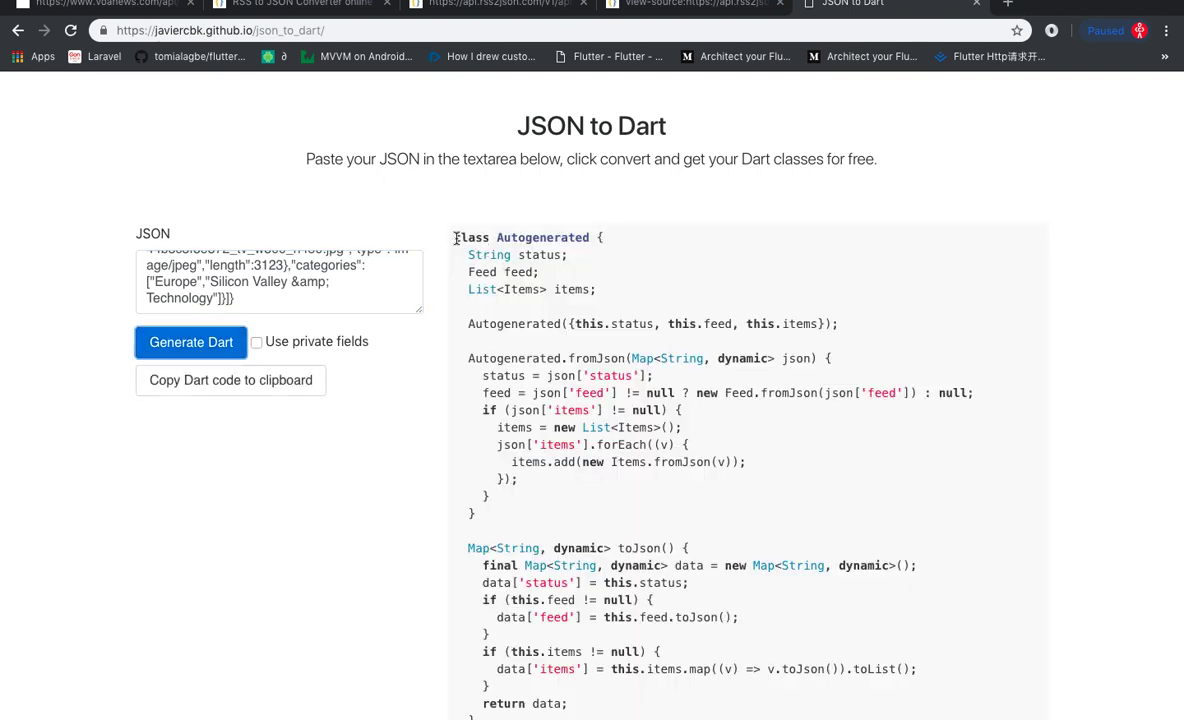
left_click_drag(456, 237, 532, 705)
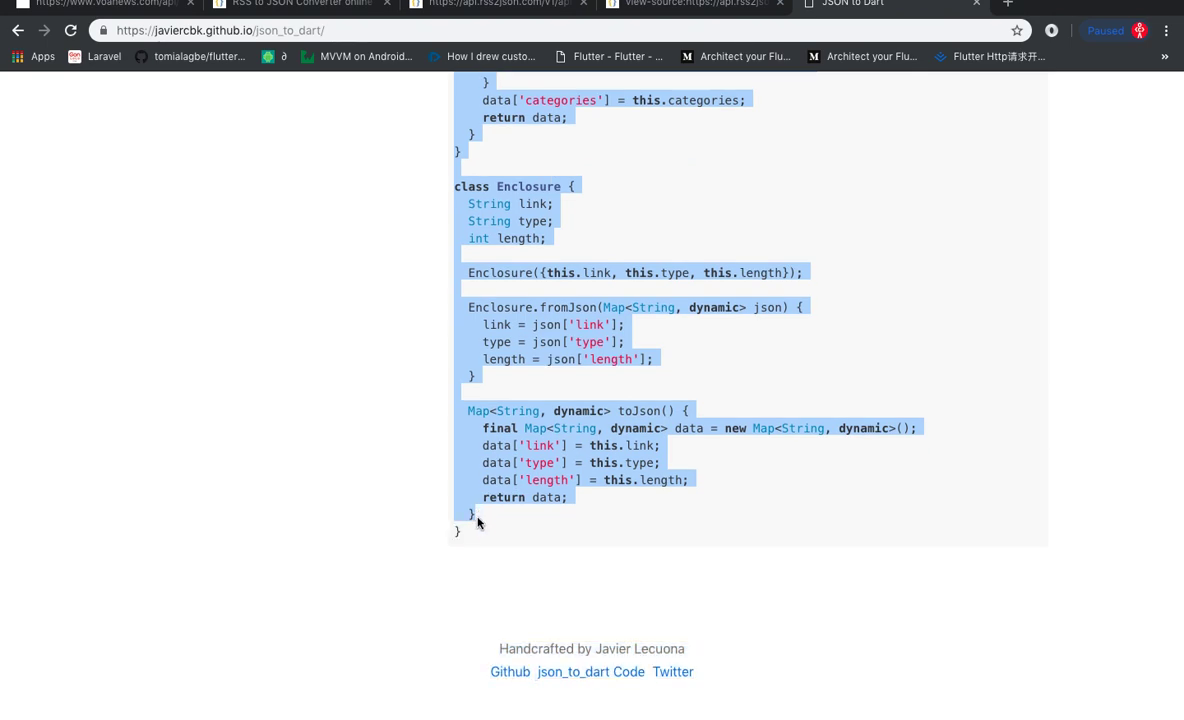
left_click_drag(532, 705, 479, 533)
key("ctrl+Left")
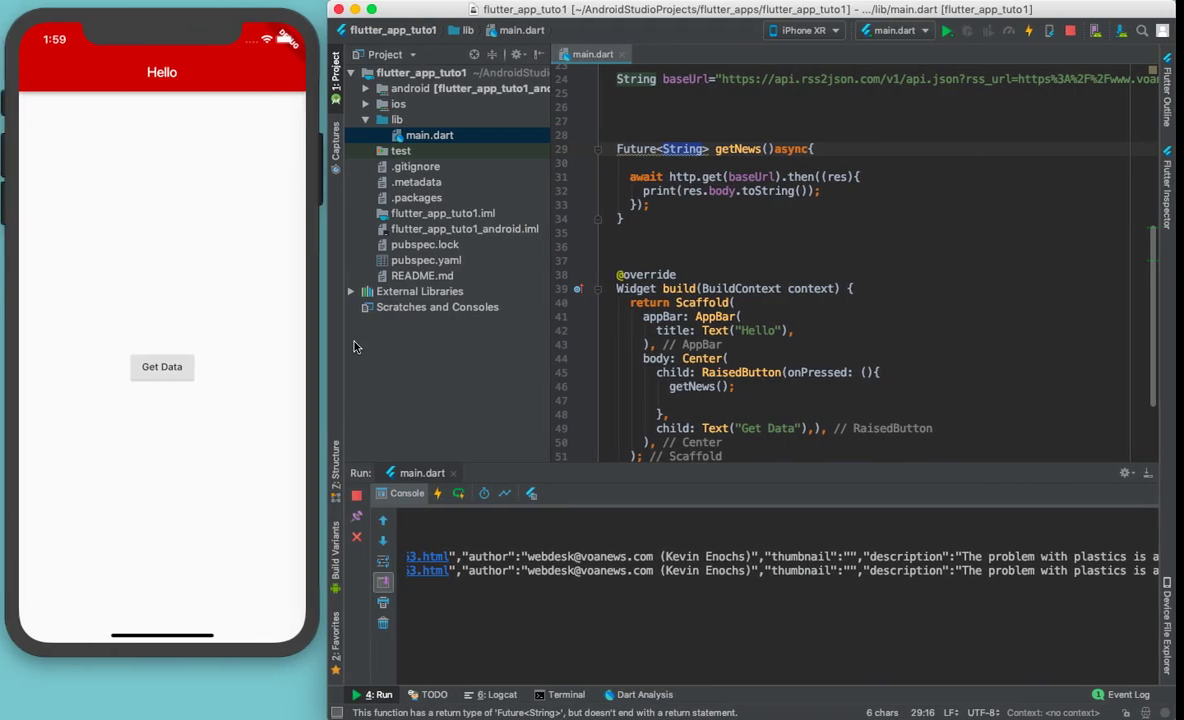
Step: Create an empty Dart file named technology_news in the lib folder
left_click(445, 119)
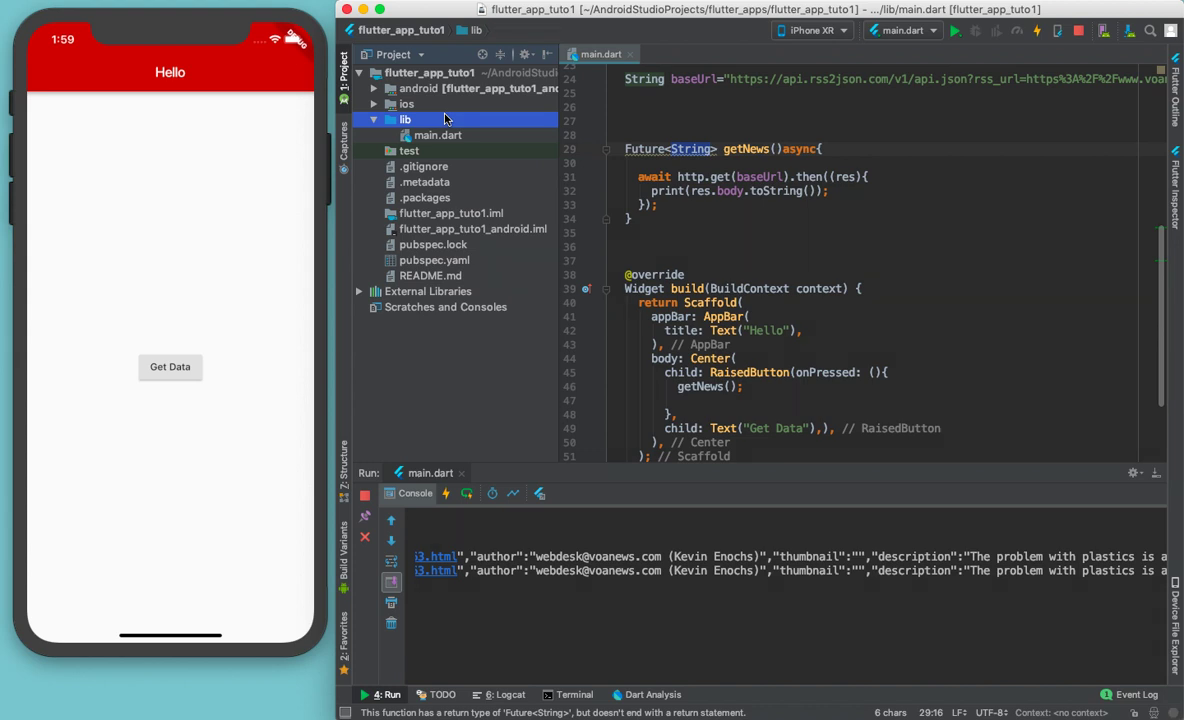
right_click(527, 122)
mouse_move(600, 130)
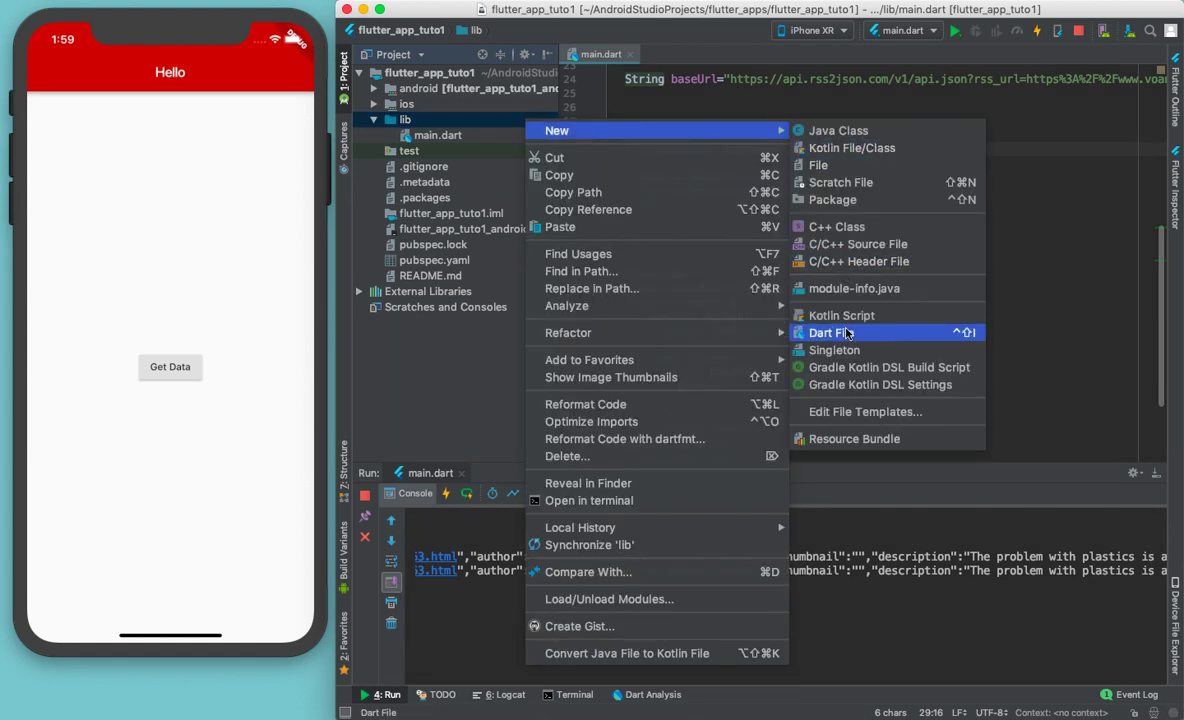
left_click(847, 333)
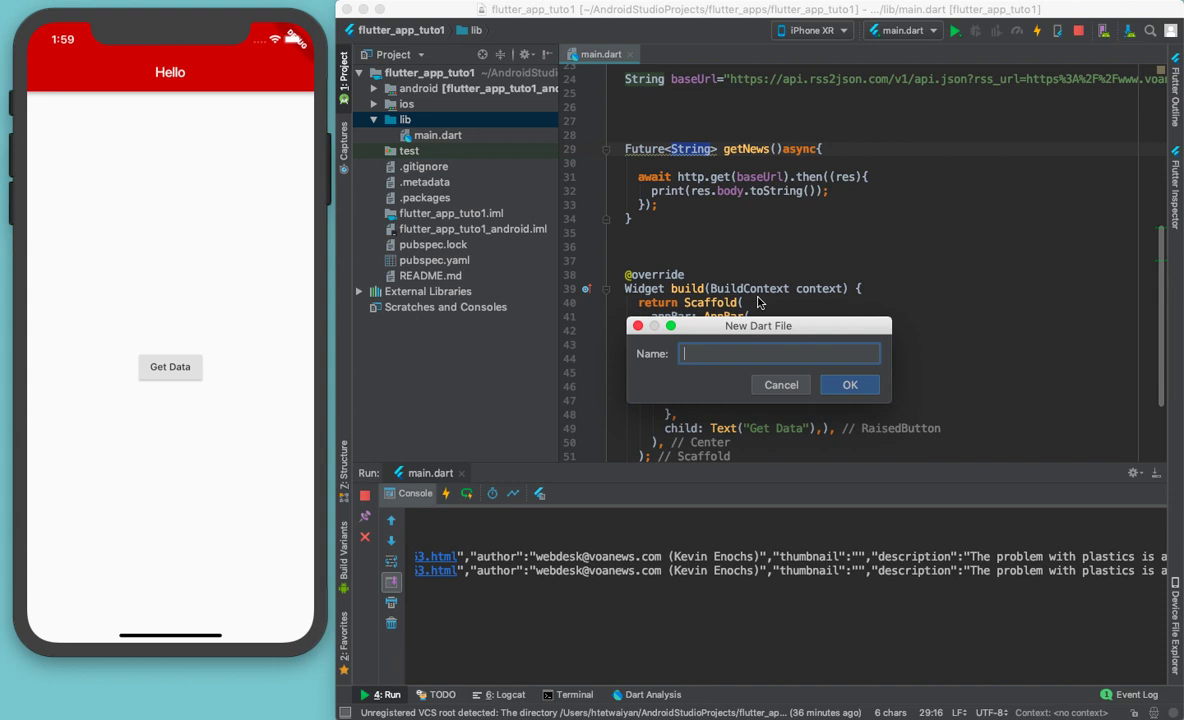
type("techn")
type("ology_news")
left_click(841, 387)
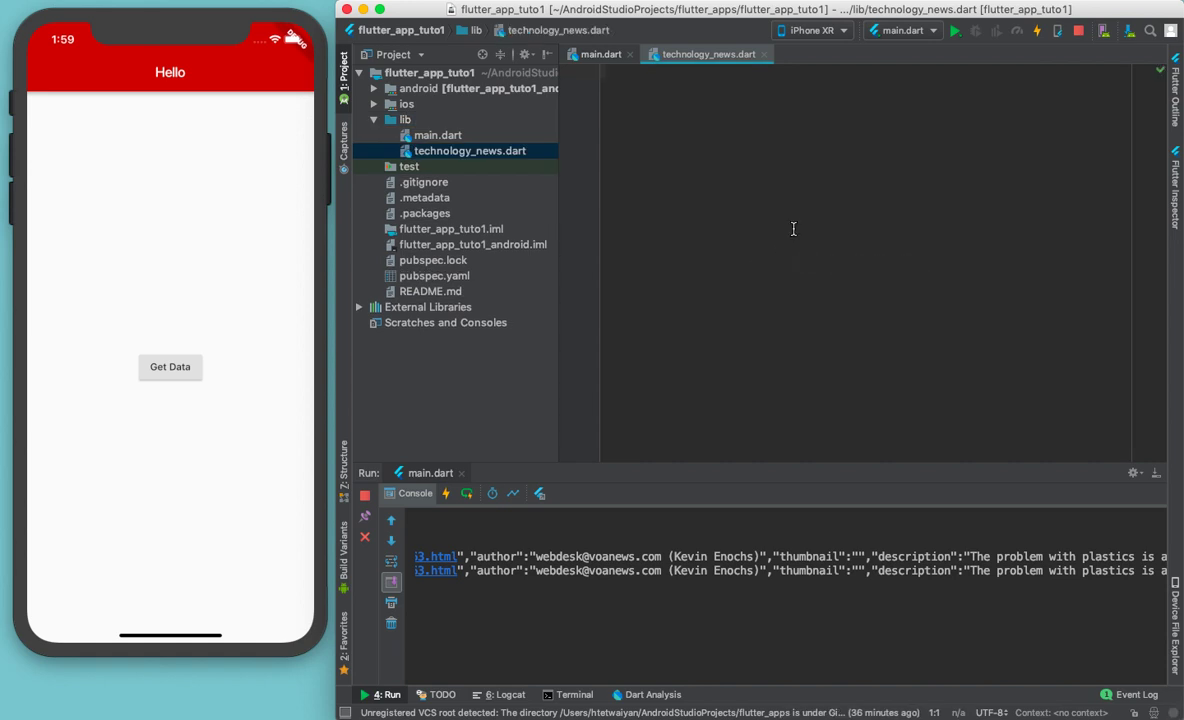
Step: Paste the generated news model code and restore the missing 'c' at line 1
key("super+v")
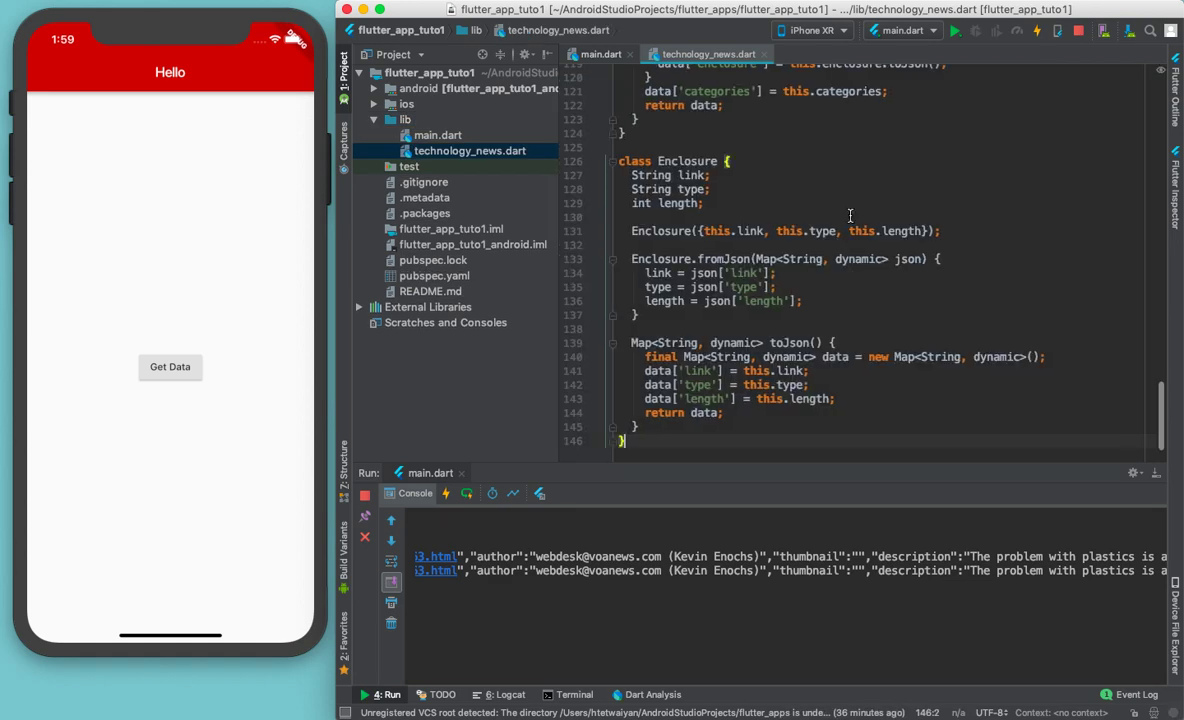
scroll(850, 215, "up", 20)
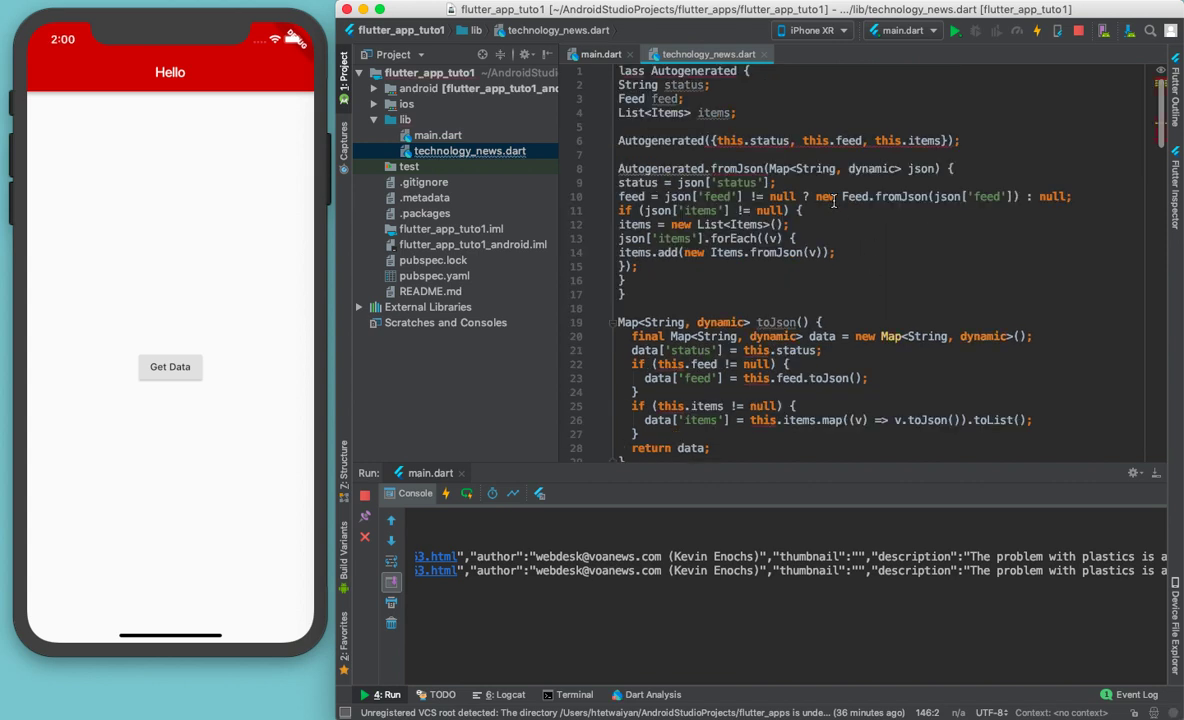
left_click(757, 84)
key("Home")
type("c")
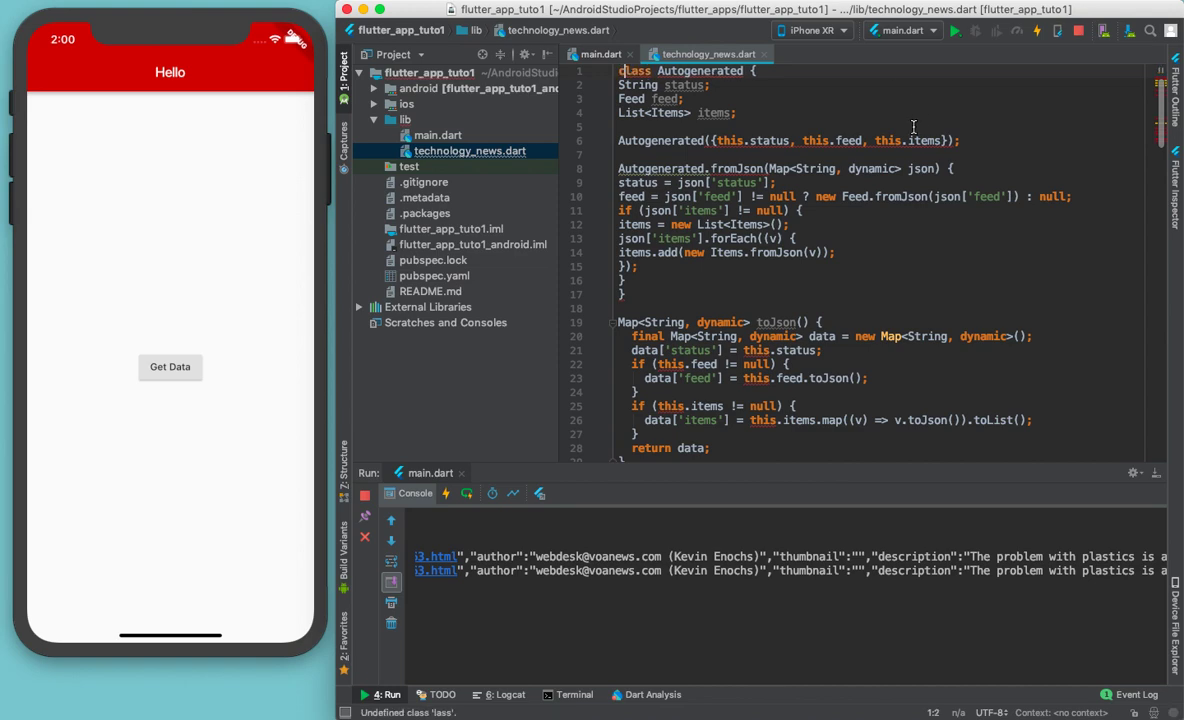
key("Escape")
scroll(745, 186, "down", 15)
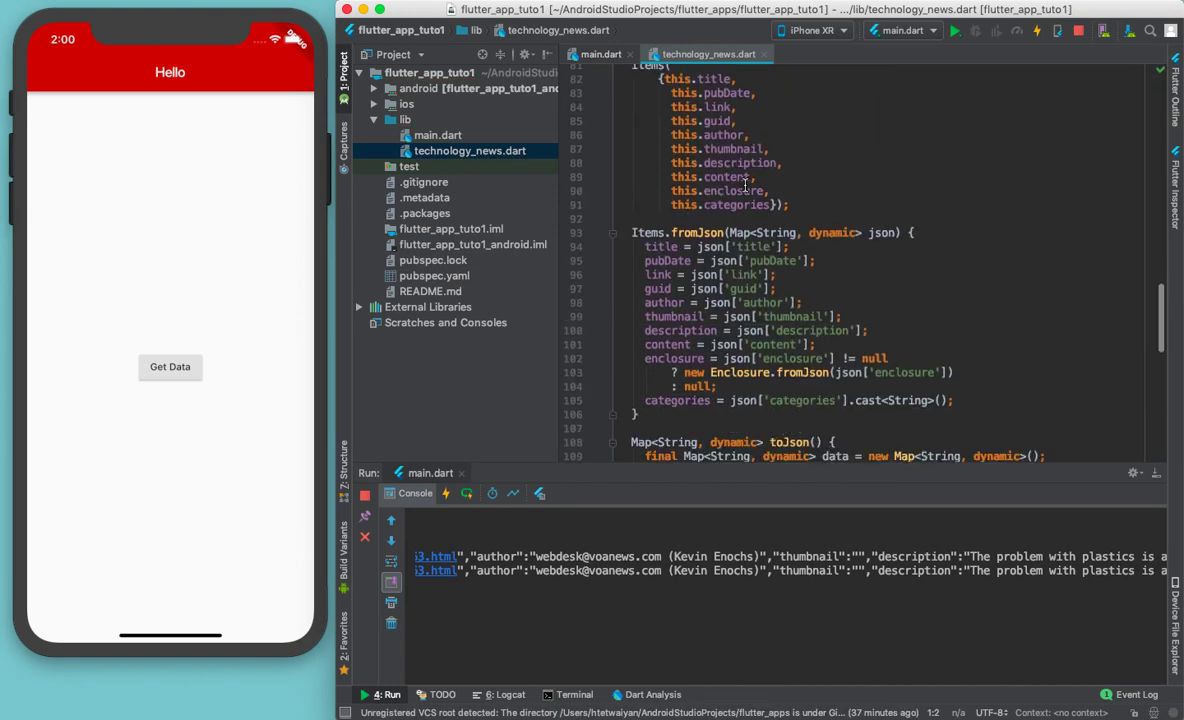
scroll(745, 186, "up", 3)
scroll(799, 136, "up", 20)
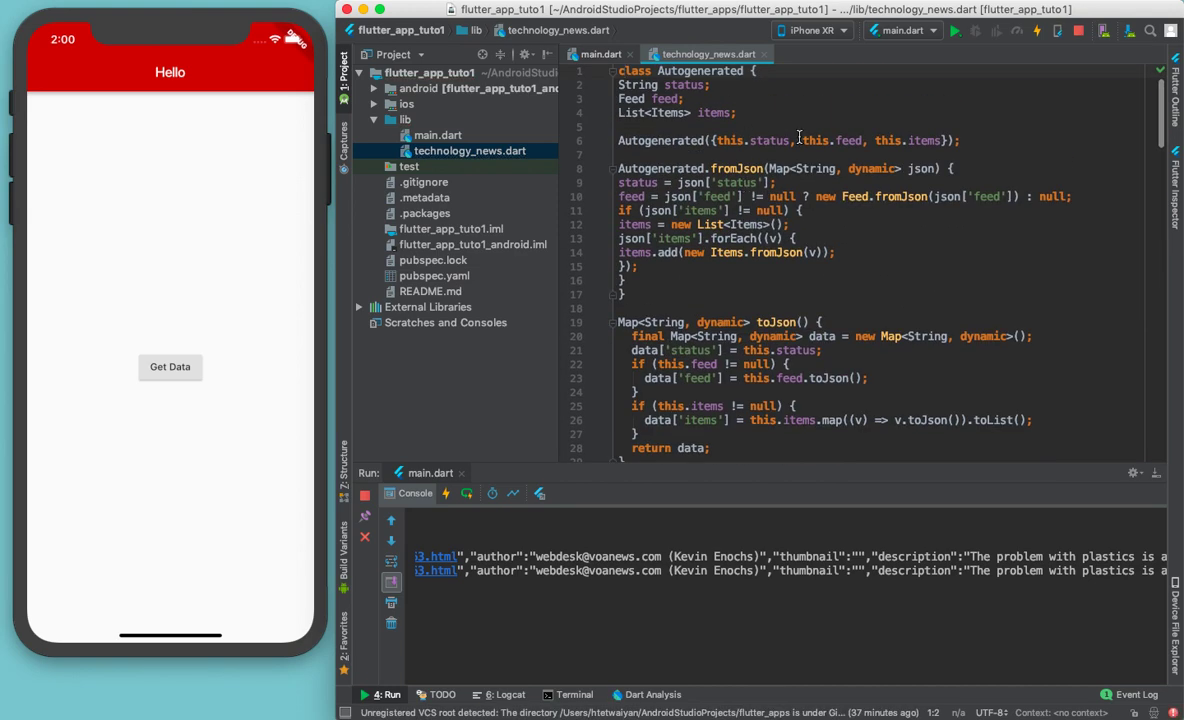
Step: Compare the pasted Autogenerated class name with the one on the JSON to Dart page
double_click(708, 70)
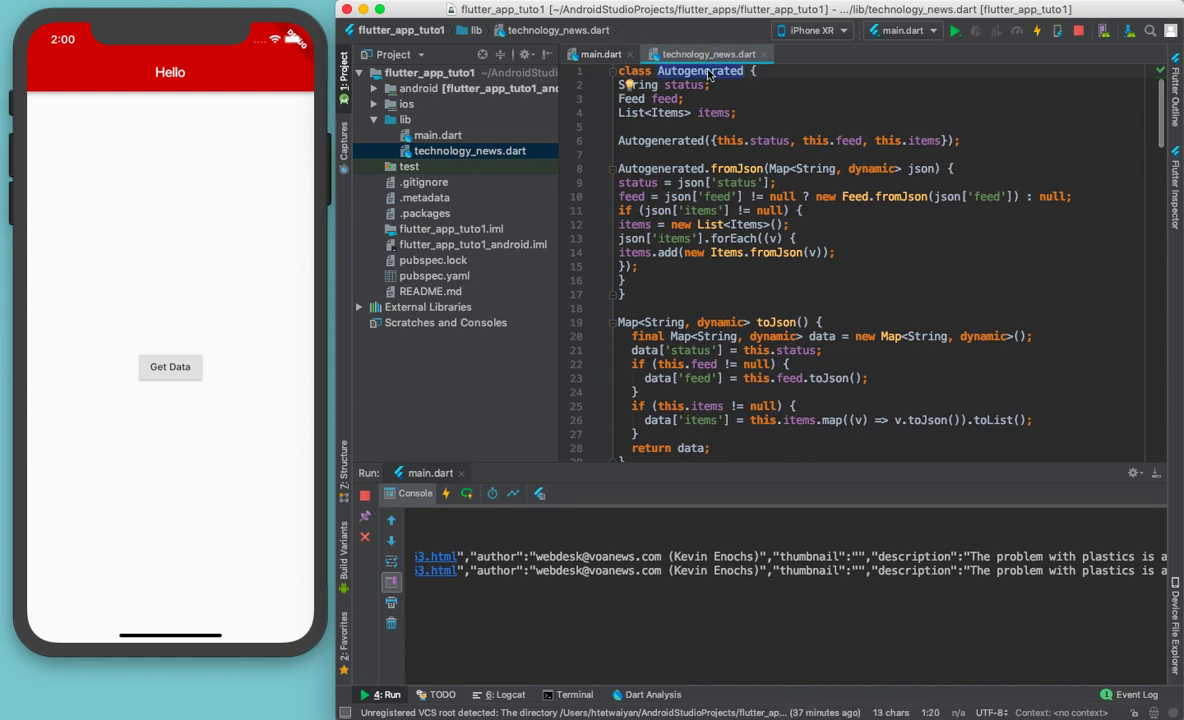
key("super+Tab")
scroll(634, 335, "up", 10)
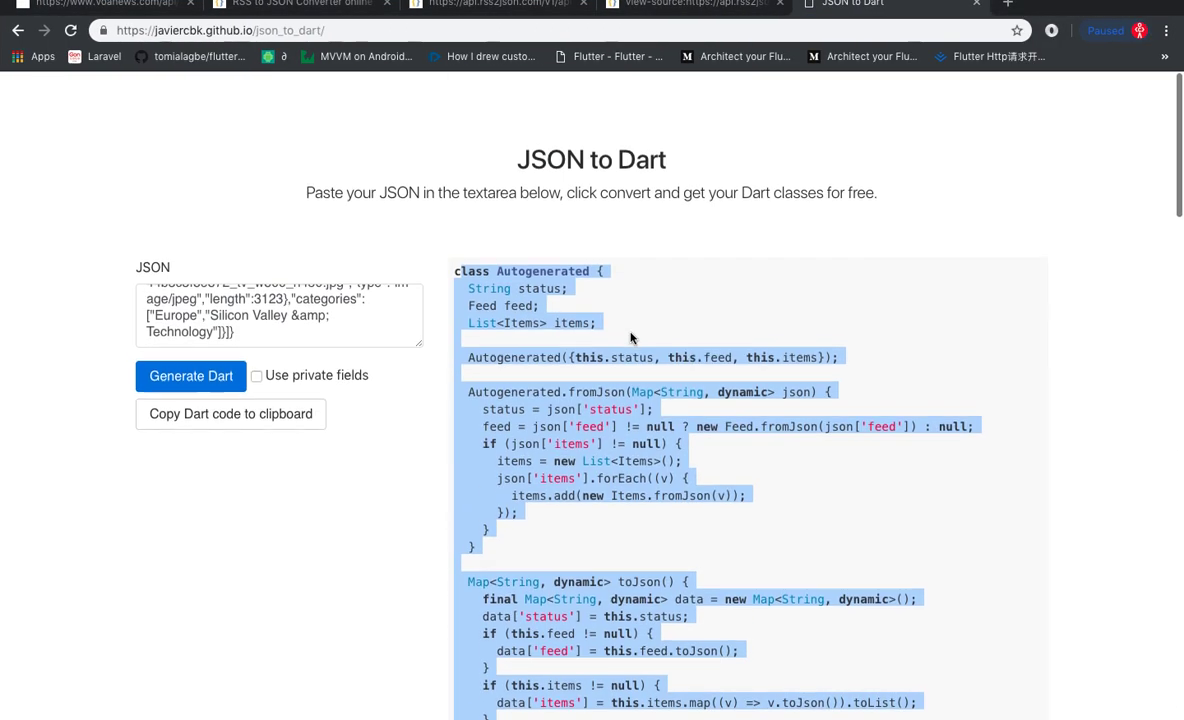
double_click(541, 238)
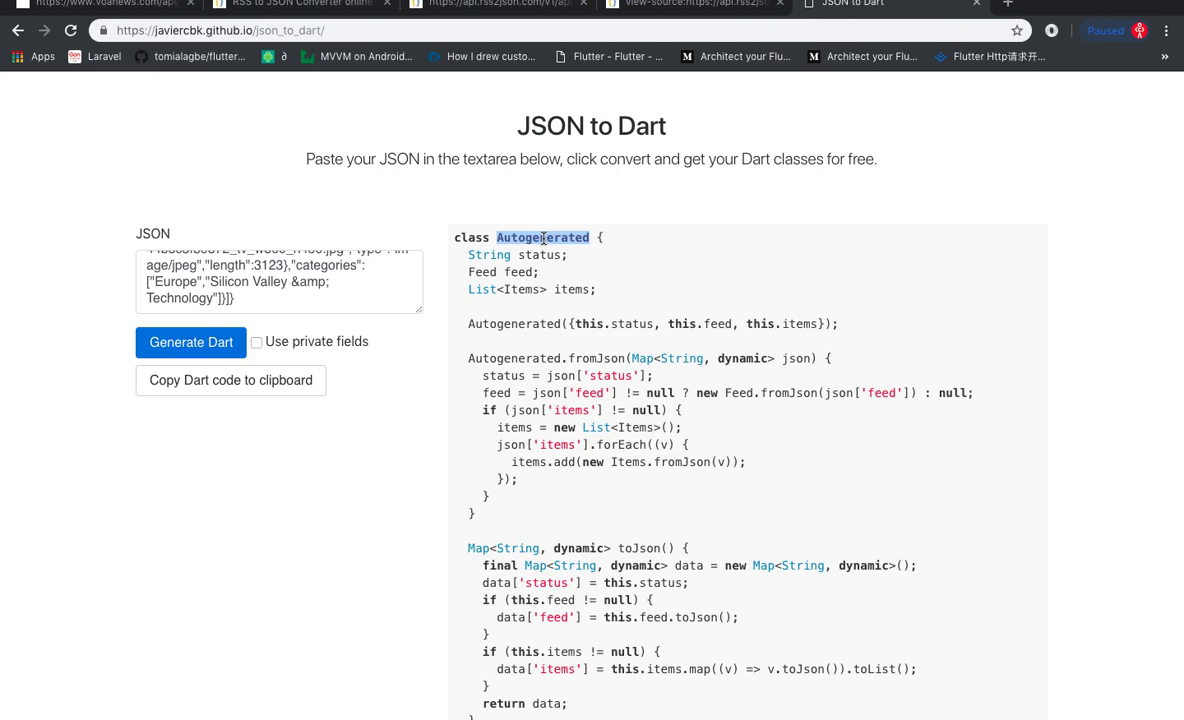
key("super+Tab")
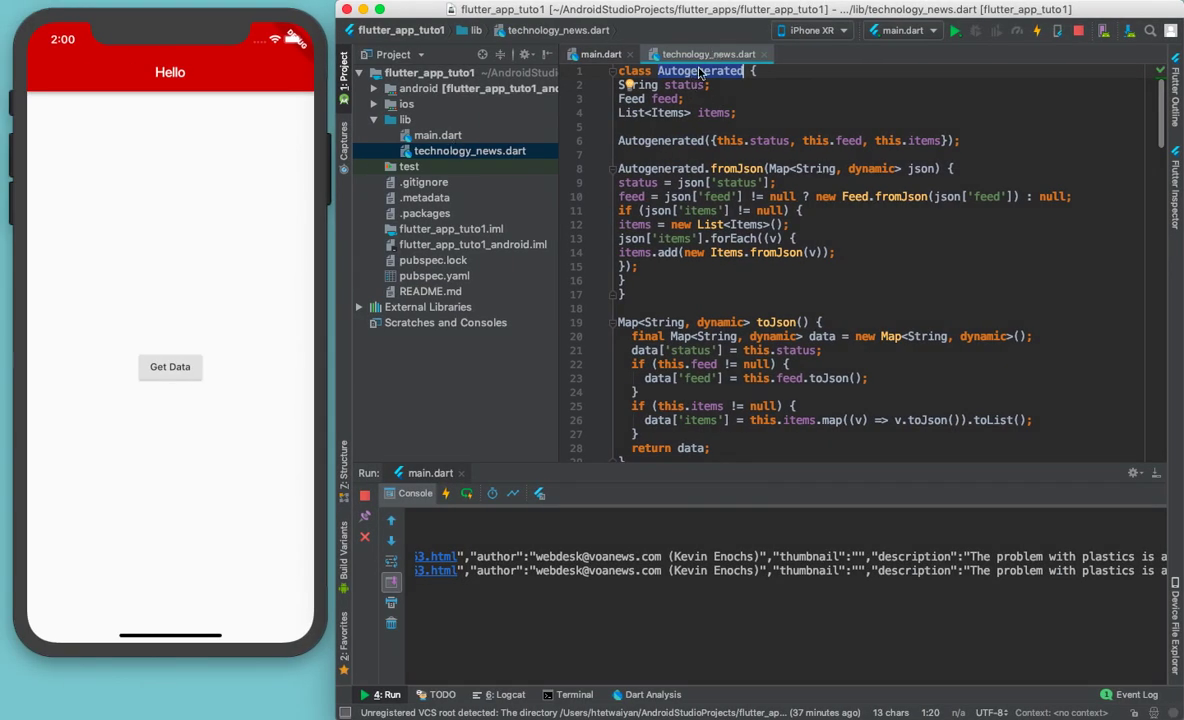
triple_click(714, 72)
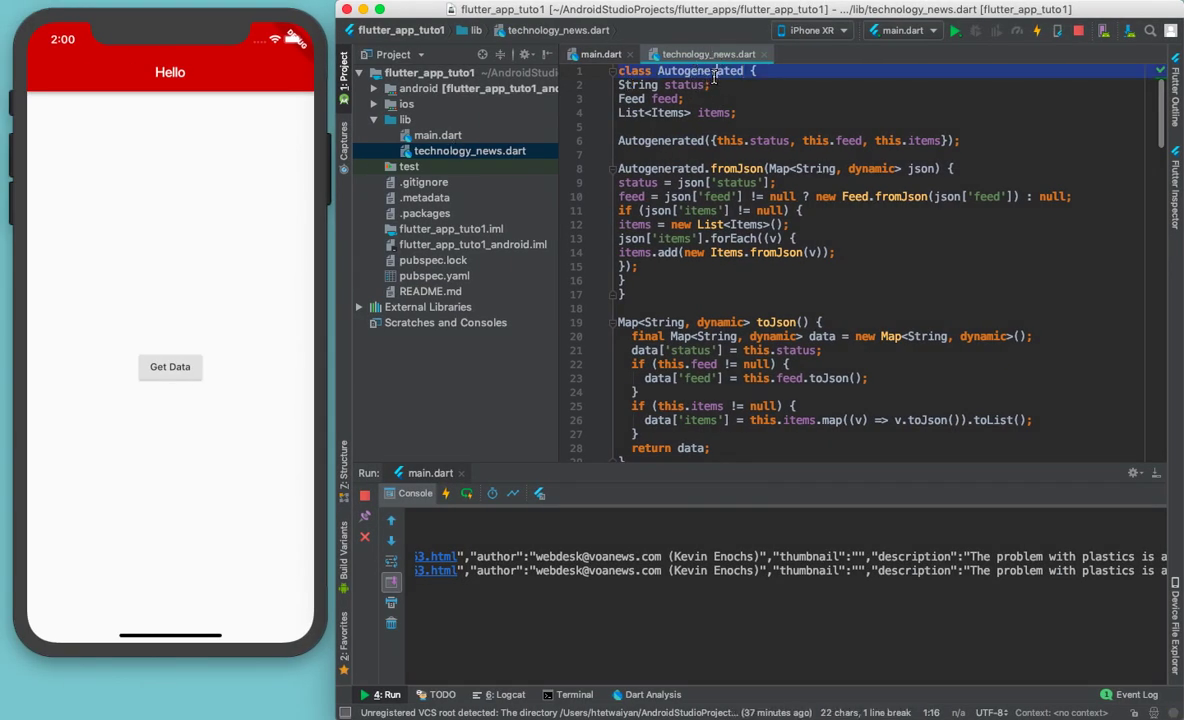
double_click(714, 72)
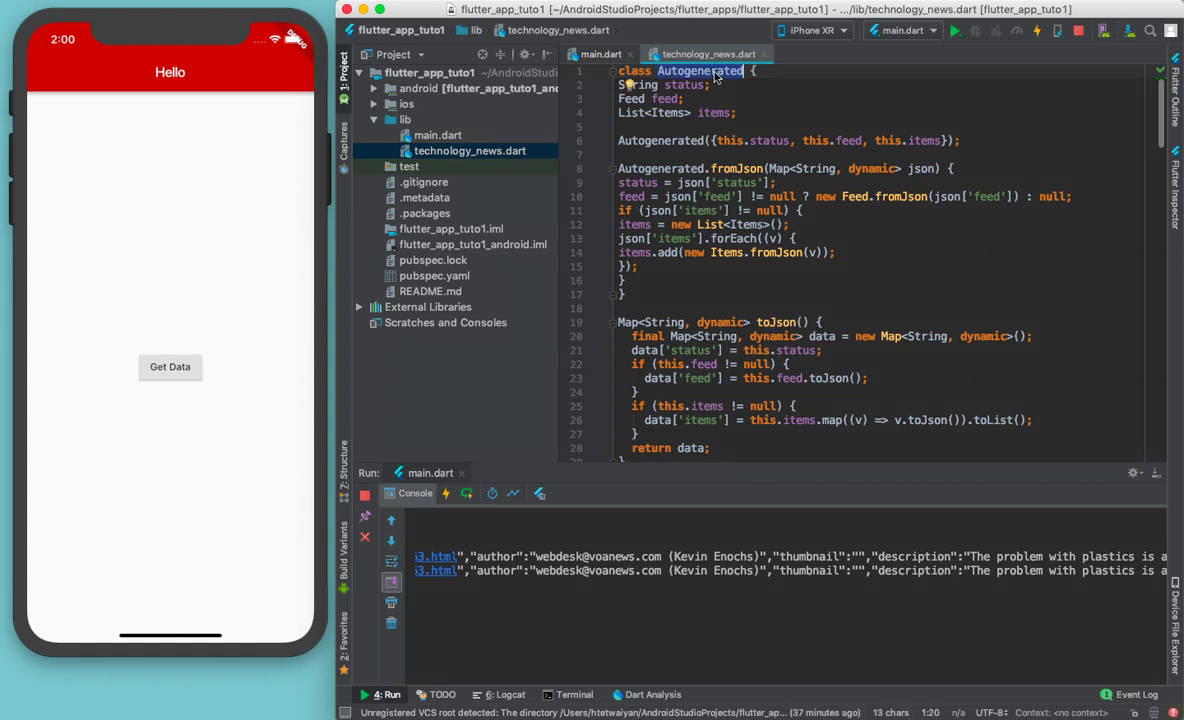
Step: Rename Autogenerated to TechnologyNews, then review the generated fromJson and items code
key("shift+F6")
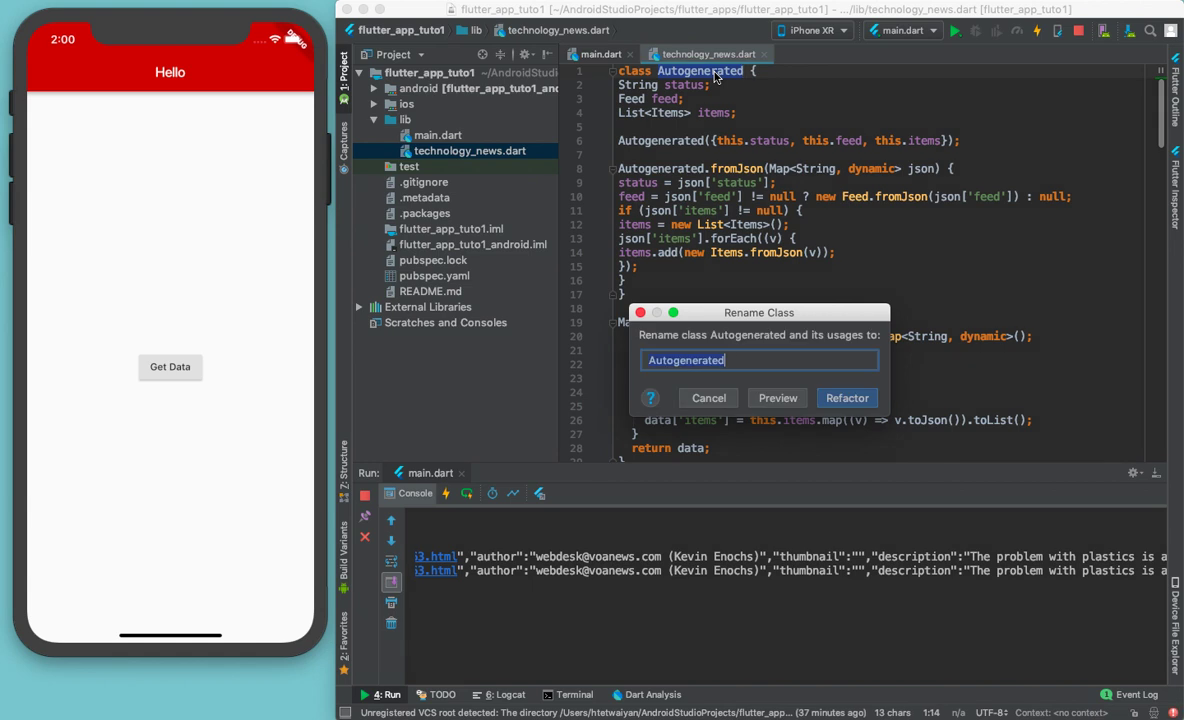
type("Techno")
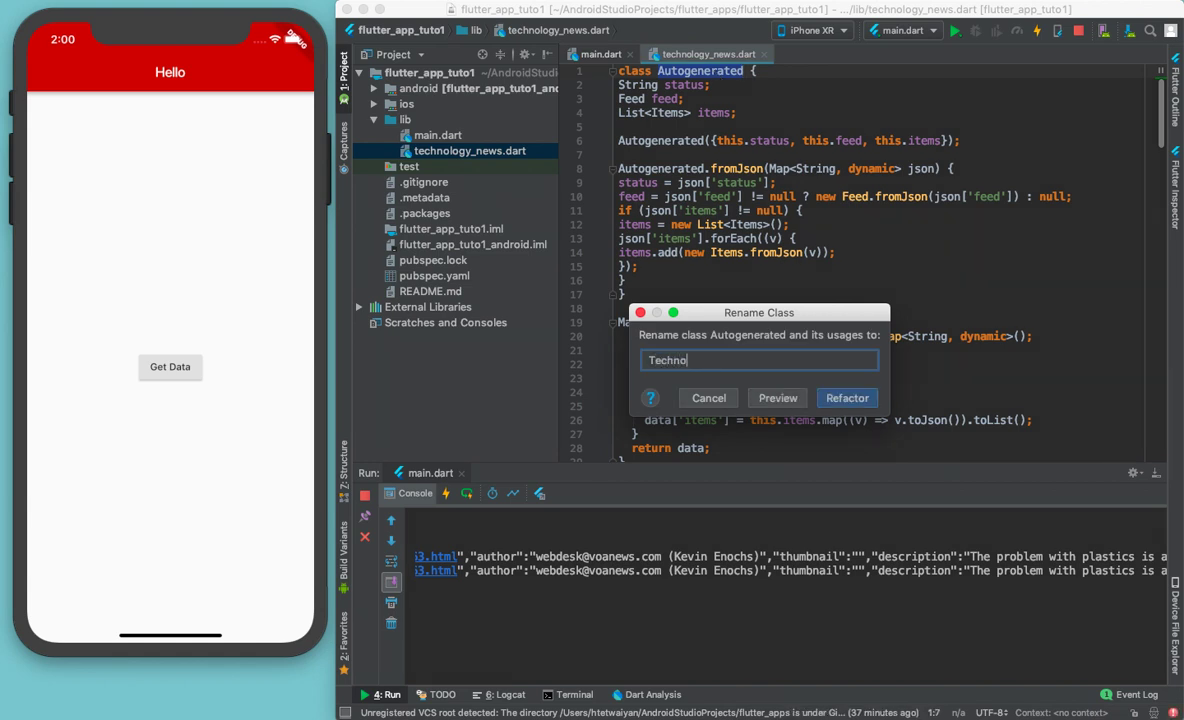
type("logyNews")
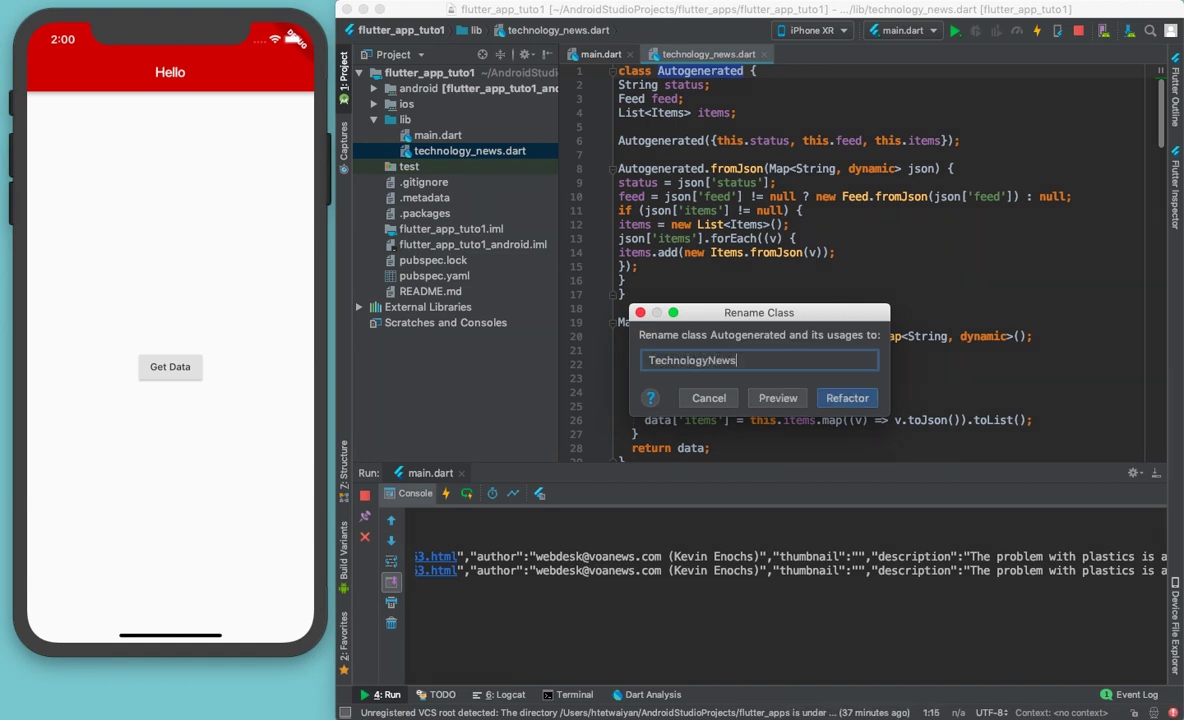
key("Return")
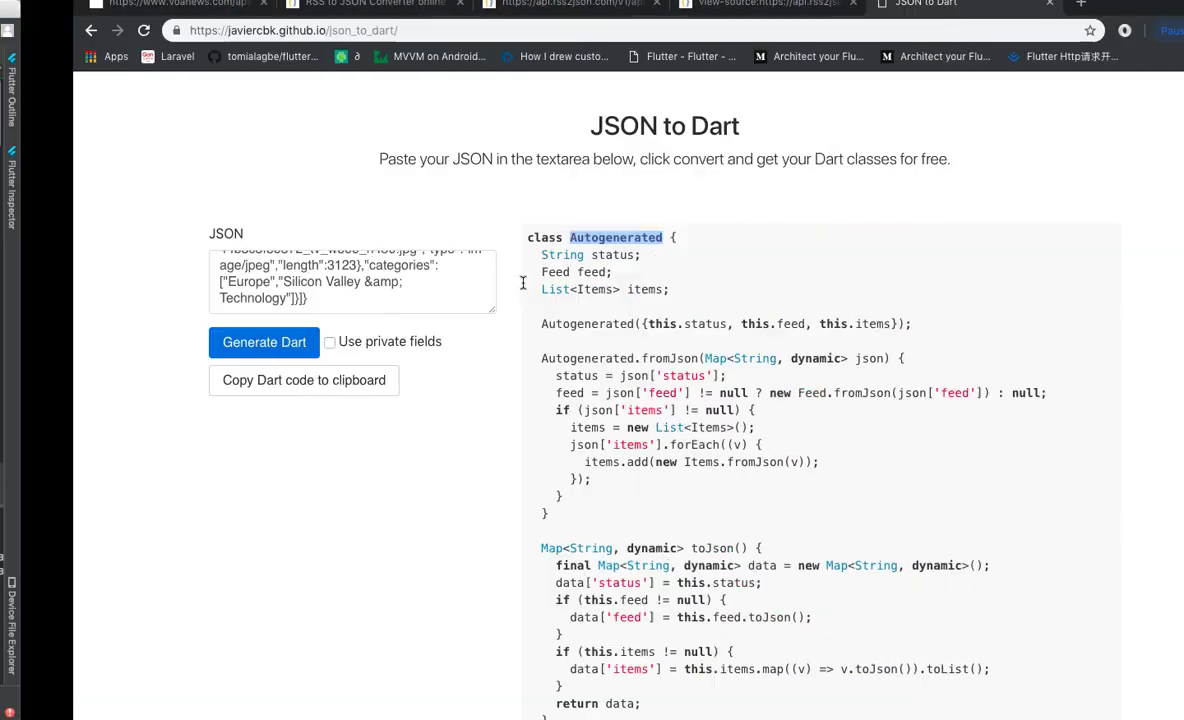
left_click(686, 8)
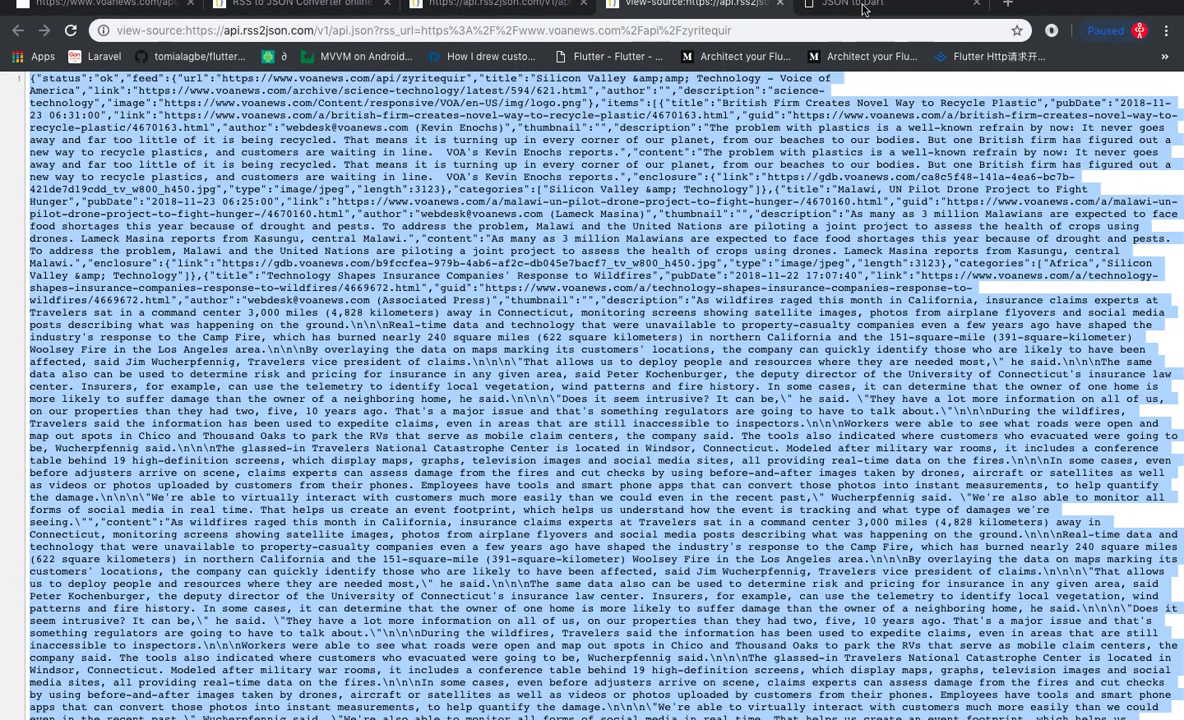
left_click(853, 4)
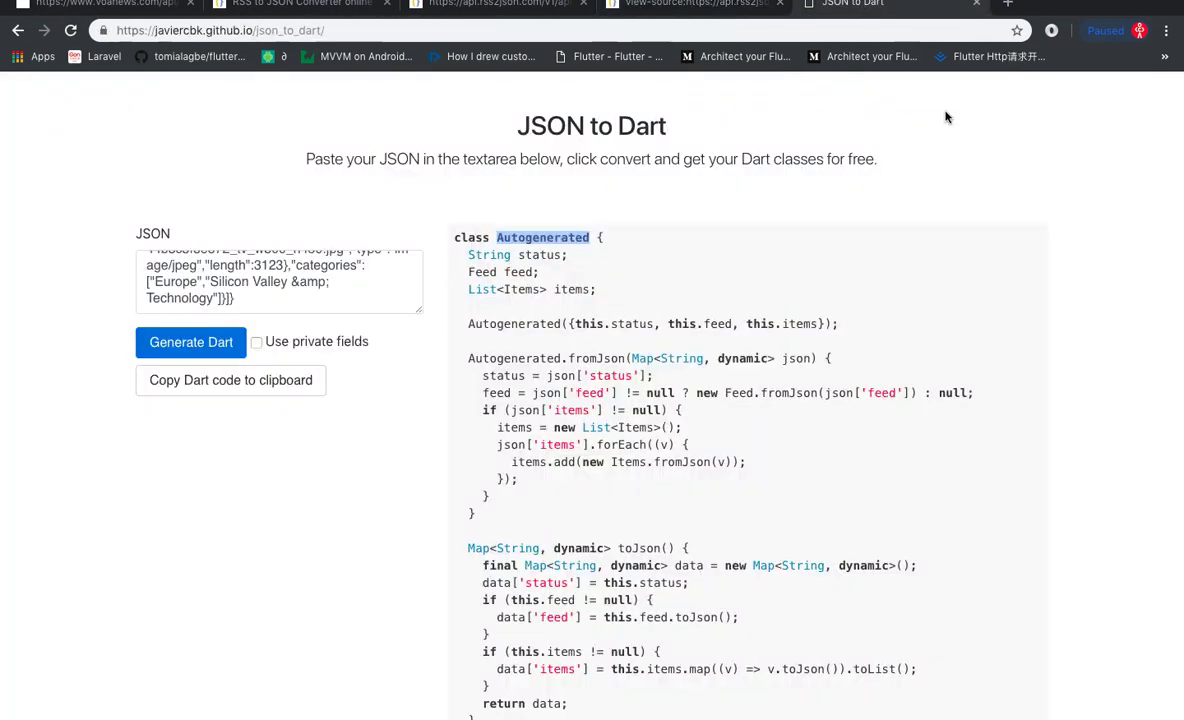
scroll(597, 307, "down", 1)
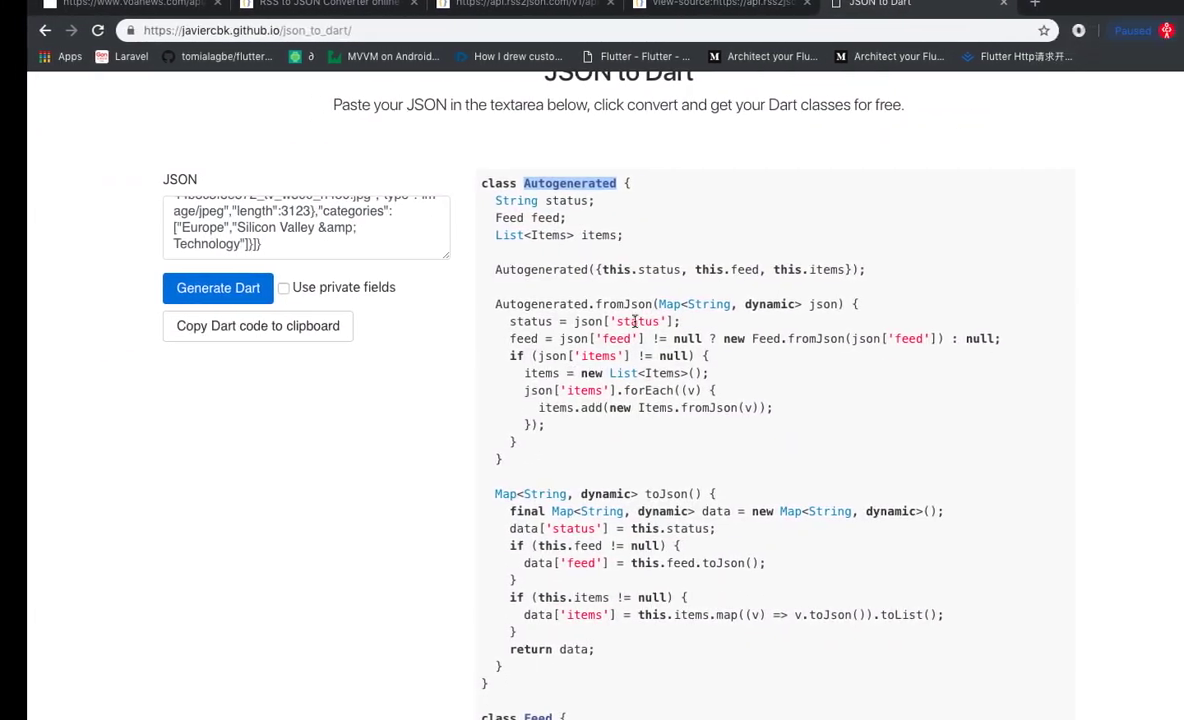
double_click(601, 308)
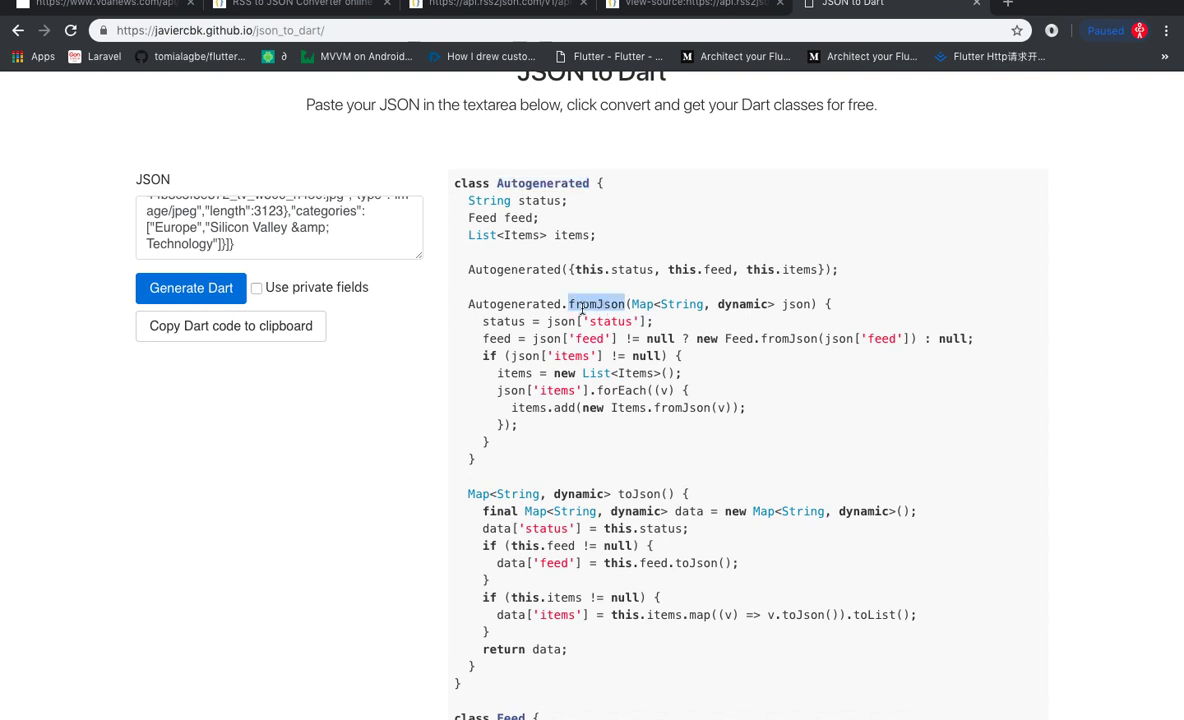
double_click(537, 410)
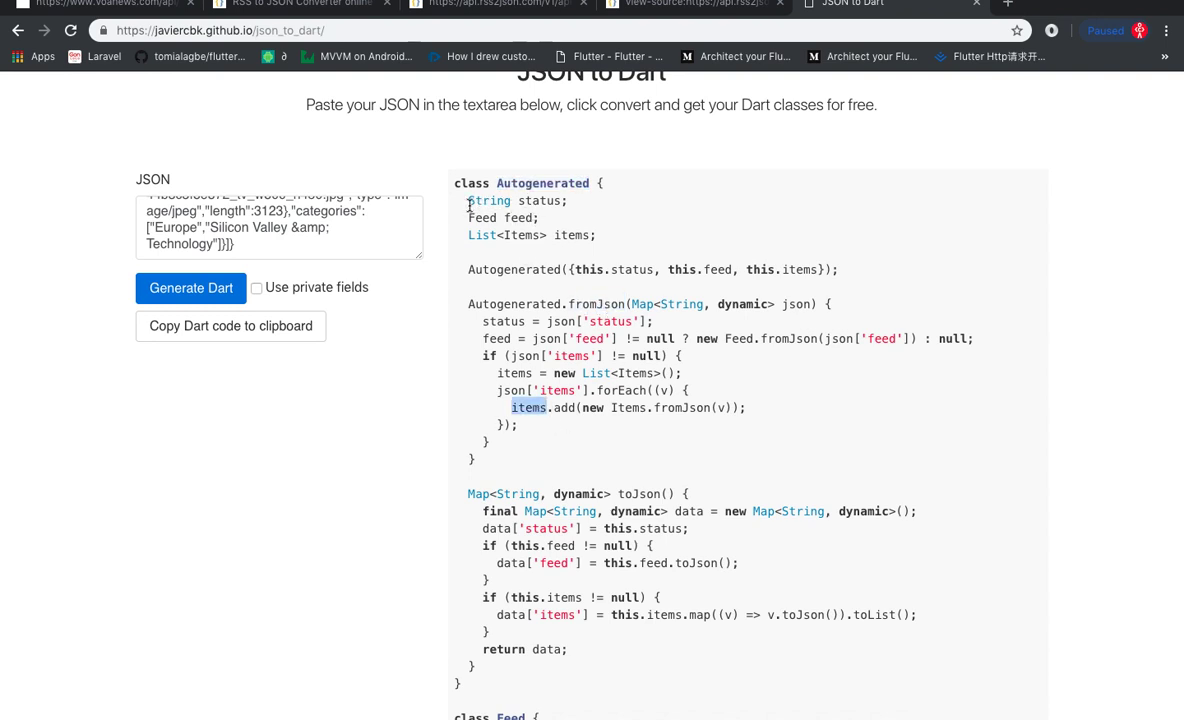
left_click_drag(468, 205, 613, 241)
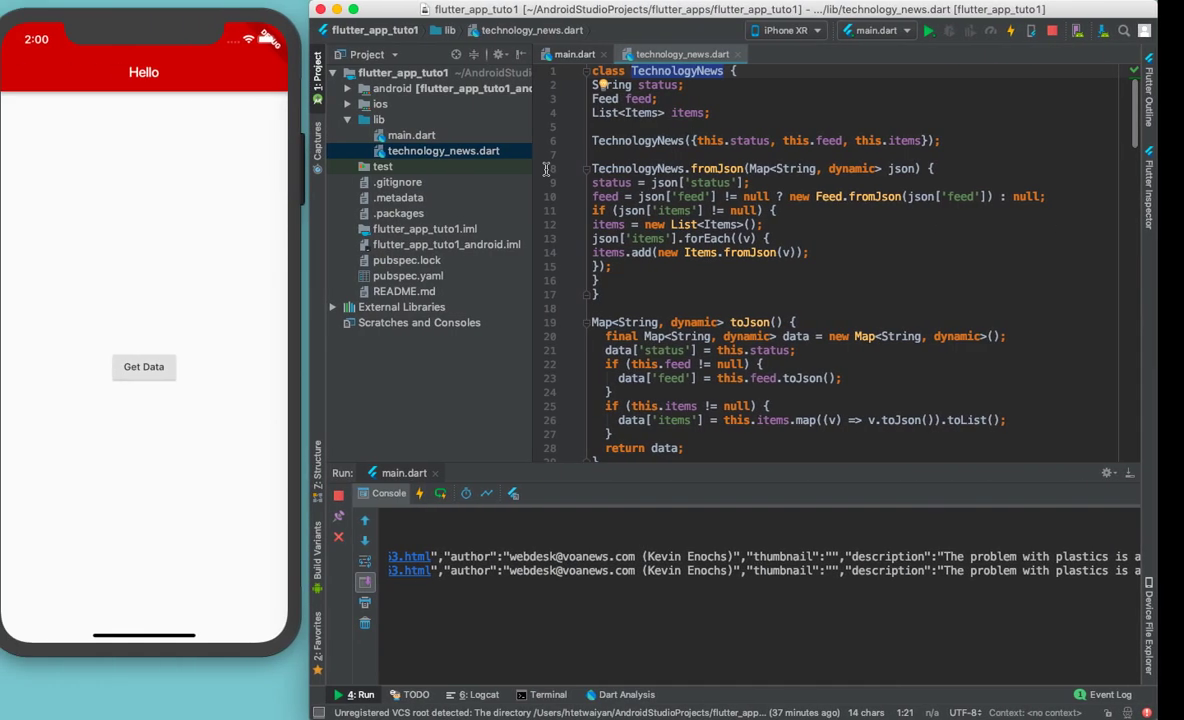
Step: Select all of technology_news.dart and reformat it with Cmd+Alt+L
left_click(781, 182)
scroll(781, 182, "down", 1)
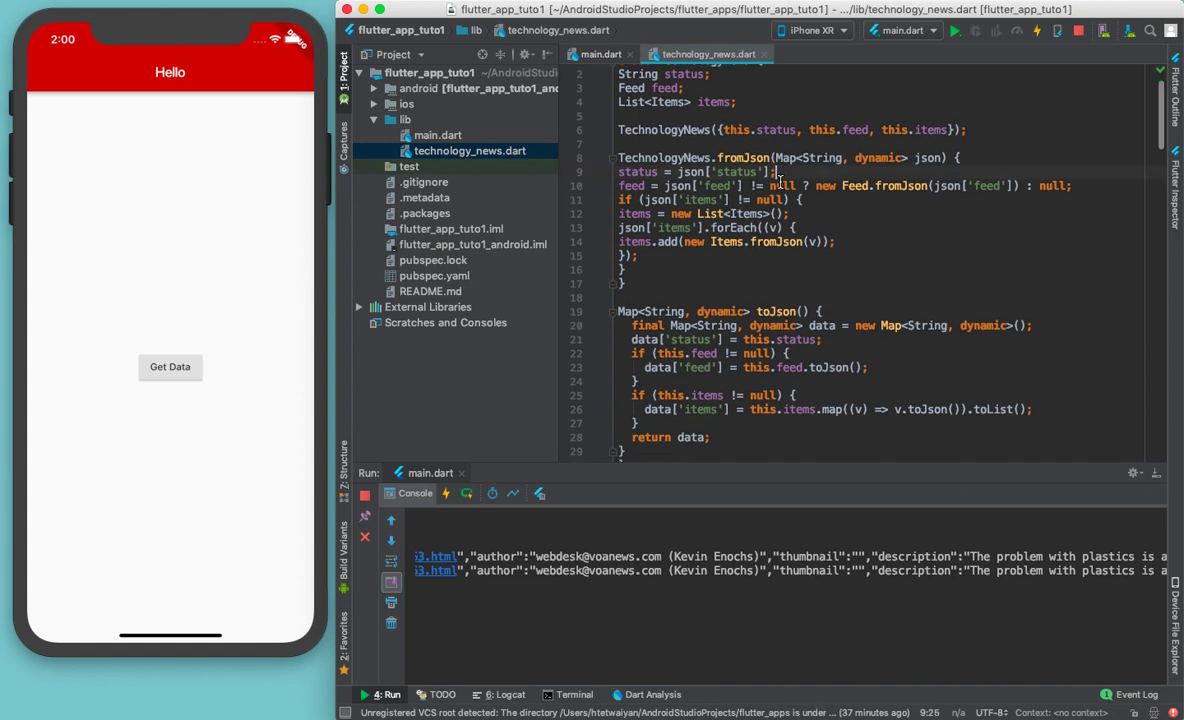
key("cmd+a")
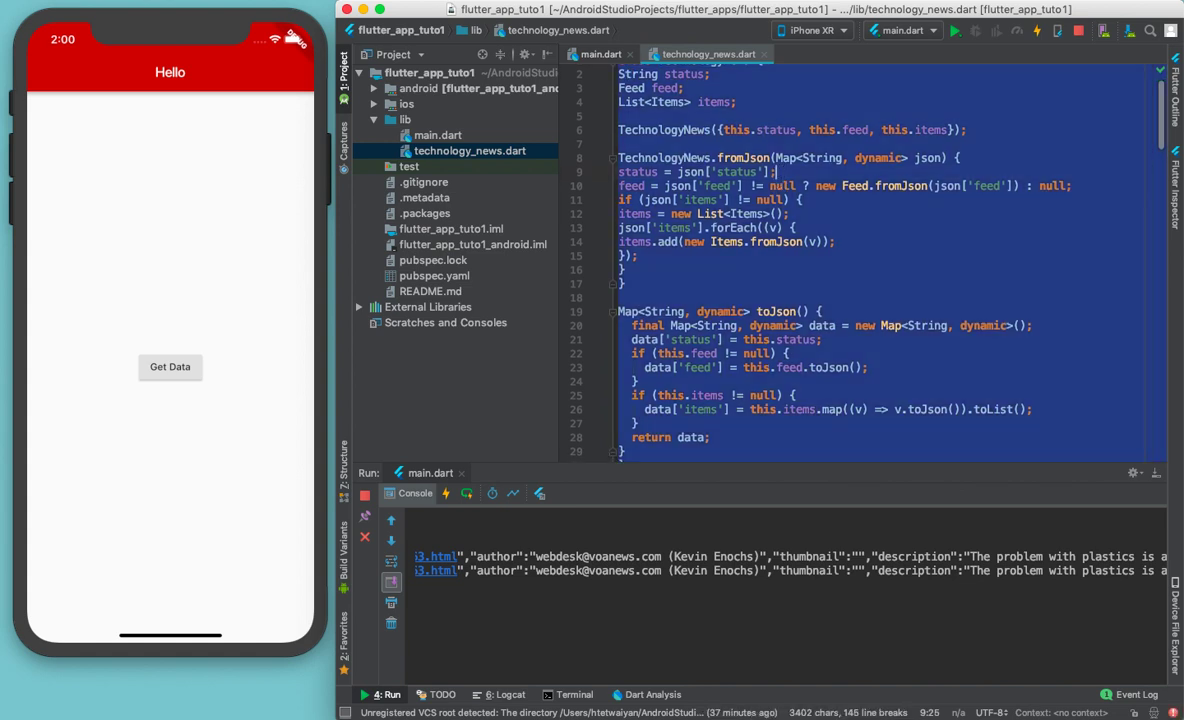
key("super+alt+l")
left_click(845, 268)
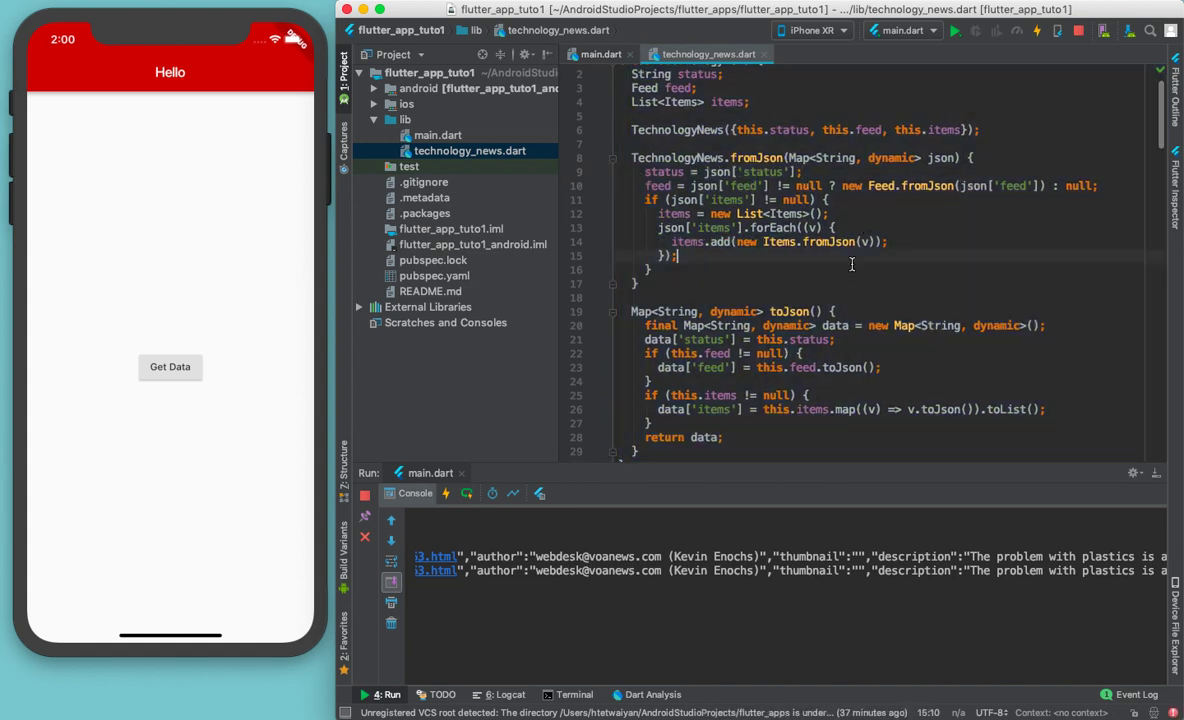
scroll(826, 277, "up", 1)
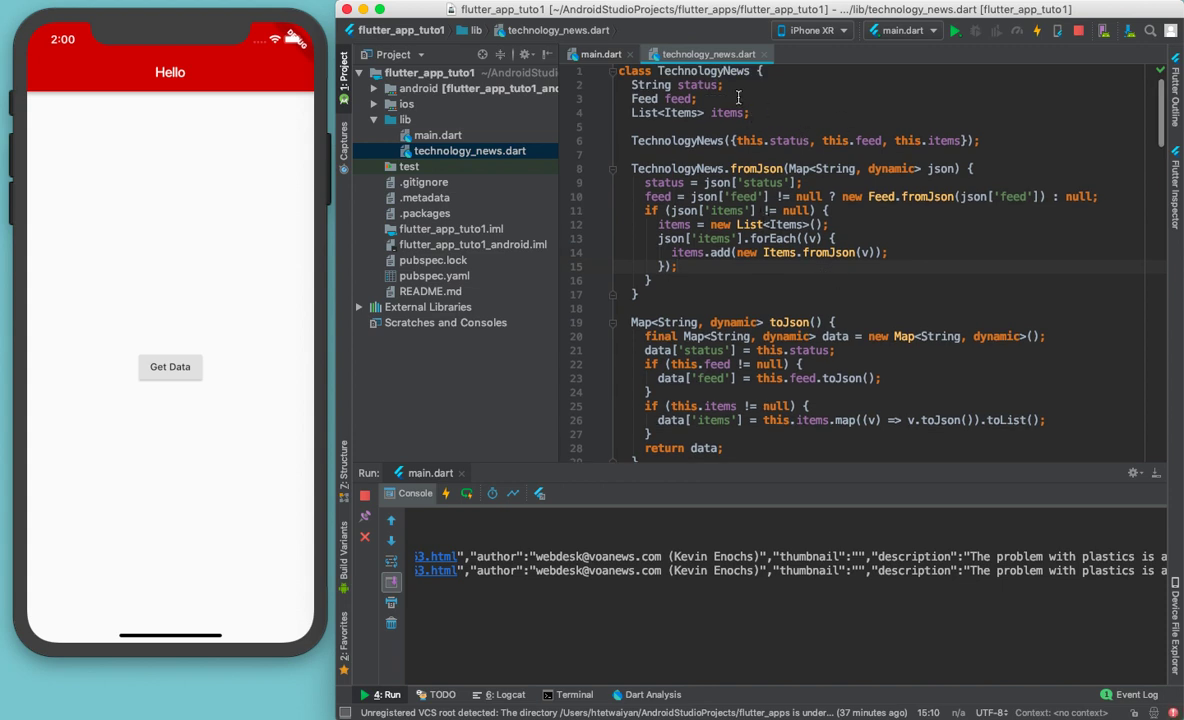
left_click(598, 54)
Step: Change getNews' return type from Future<String> to Future<List<Items>> after checking the feed's items array
double_click(692, 148)
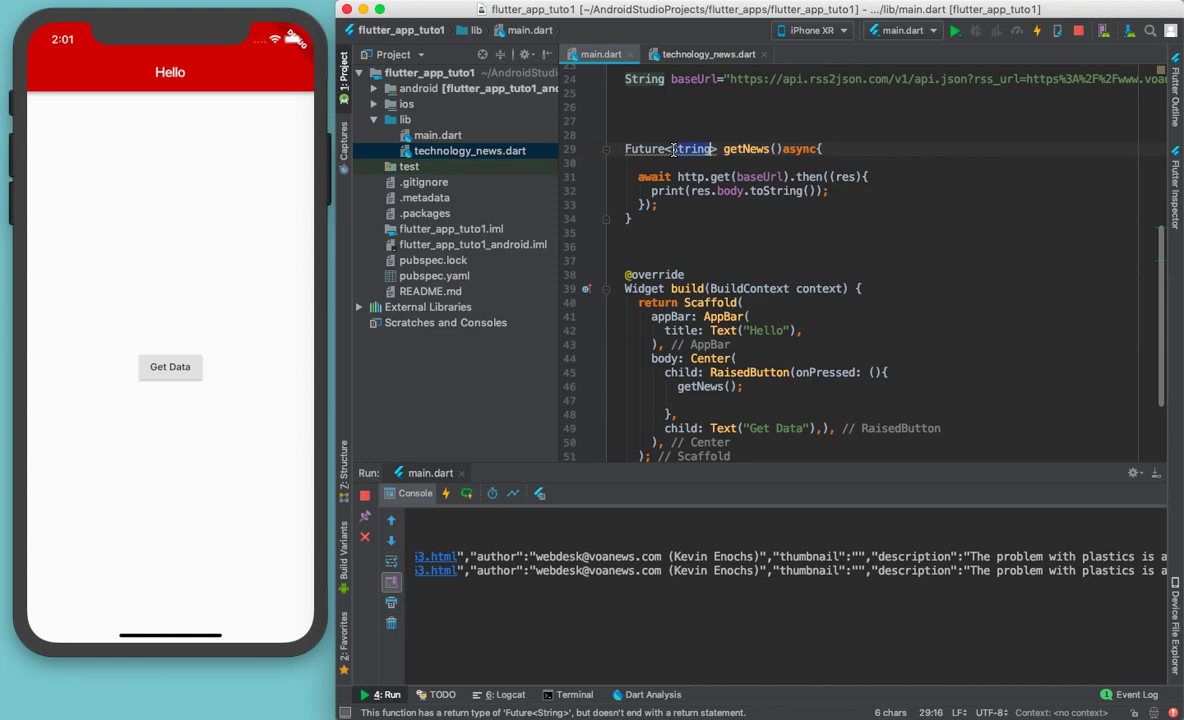
type("List<I")
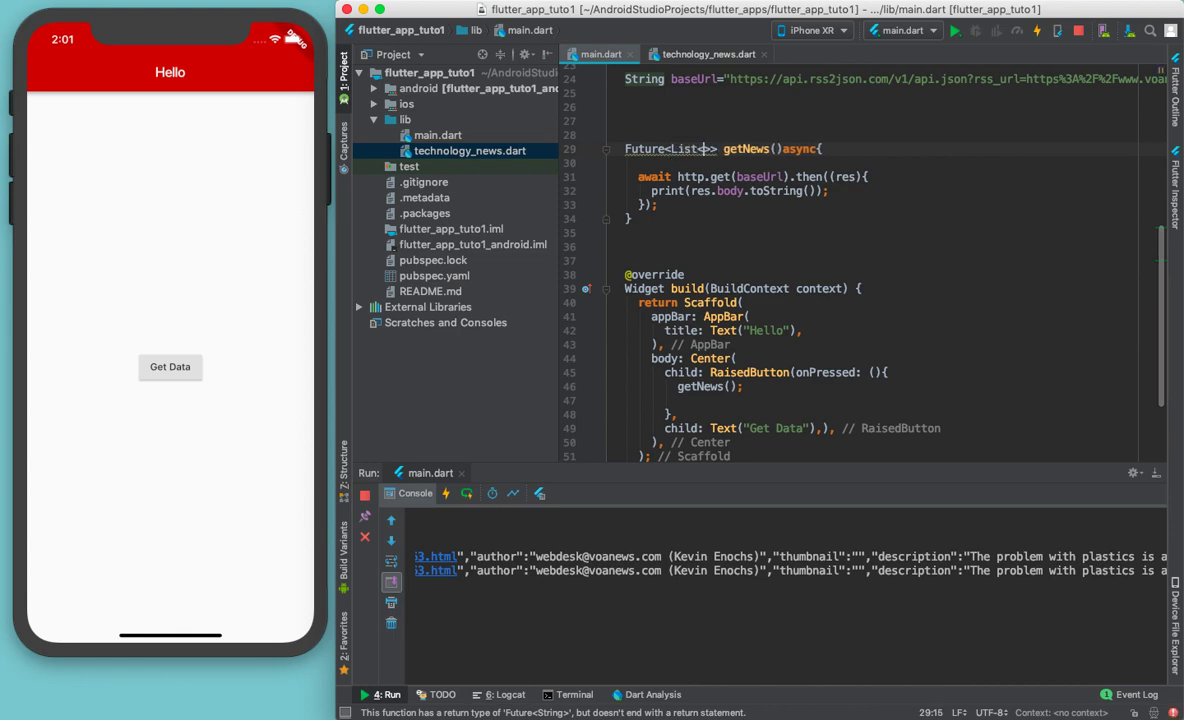
type("tem")
key("ctrl+Right")
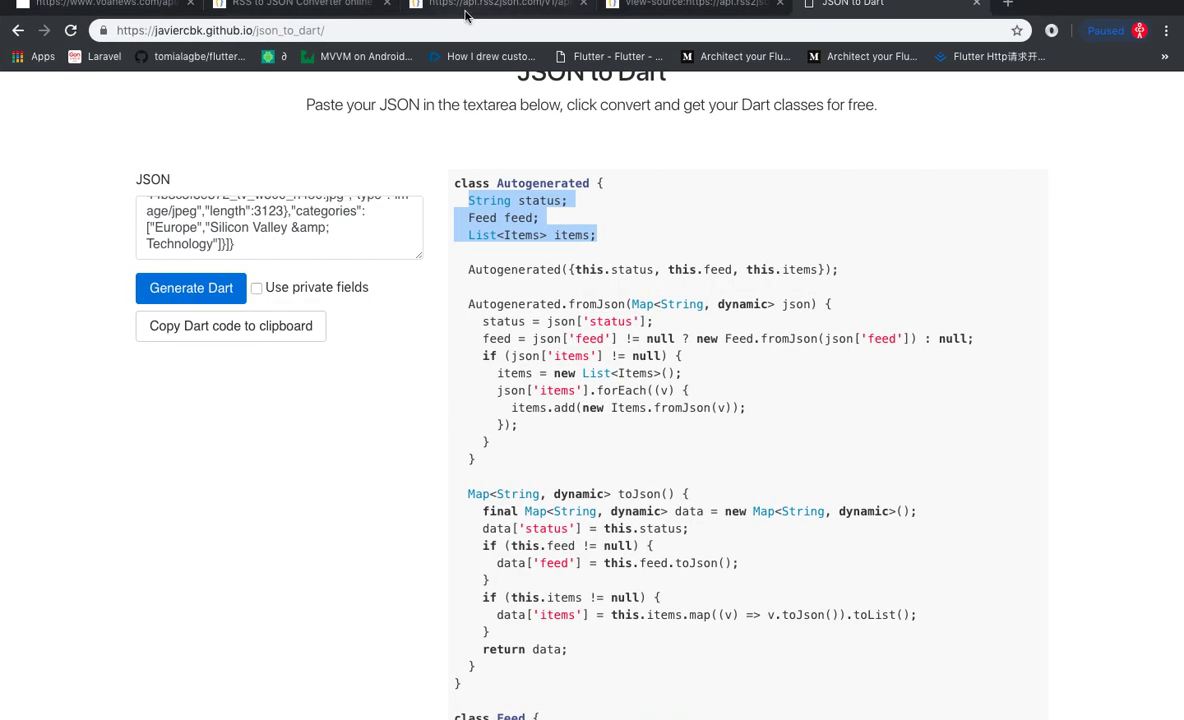
left_click(465, 14)
double_click(47, 222)
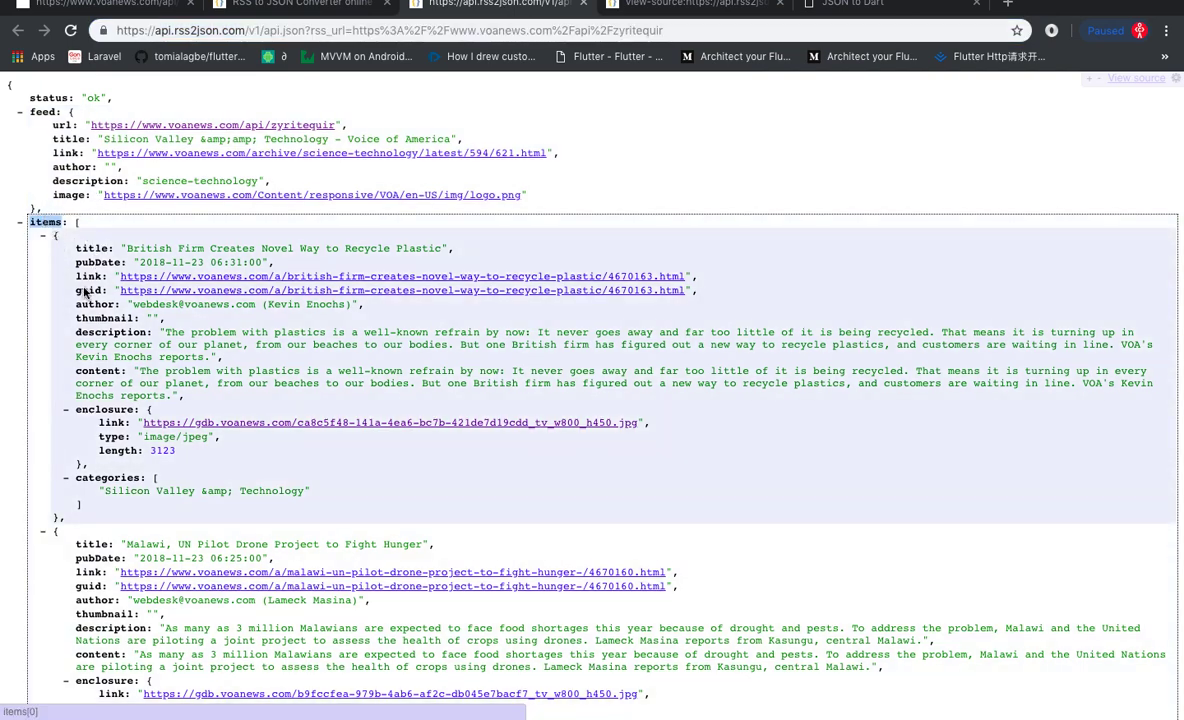
scroll(64, 521, "down", 3)
scroll(60, 460, "down", 1)
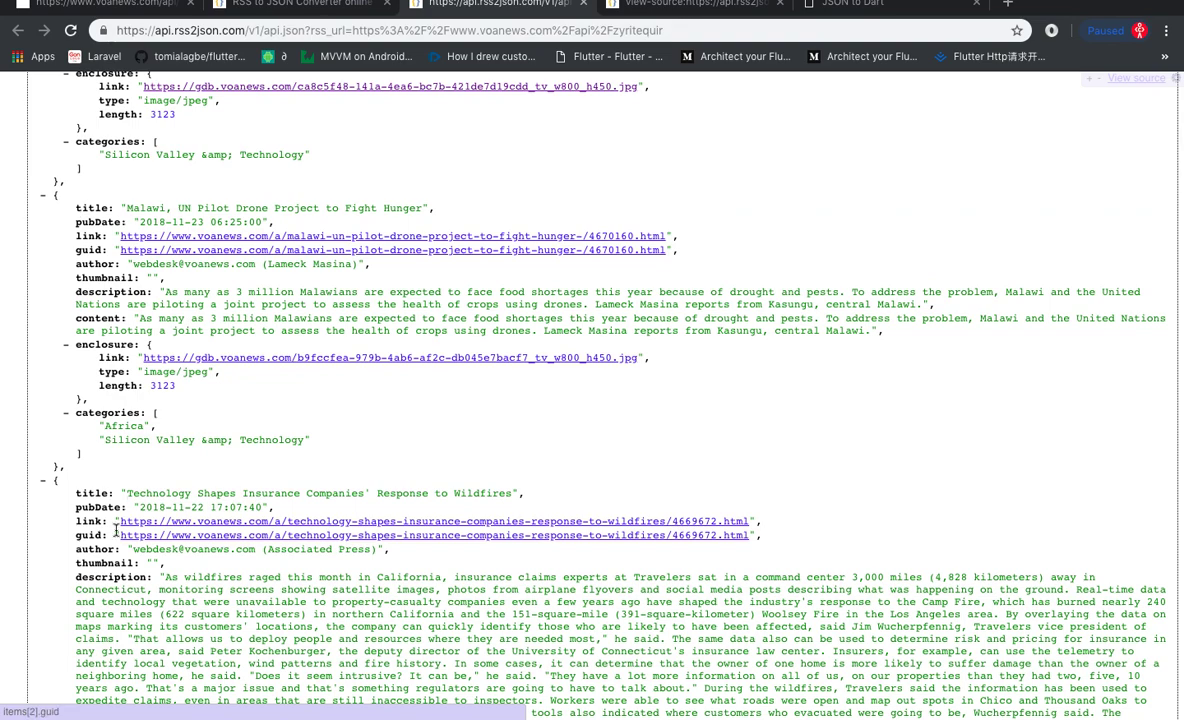
key("ctrl+Left")
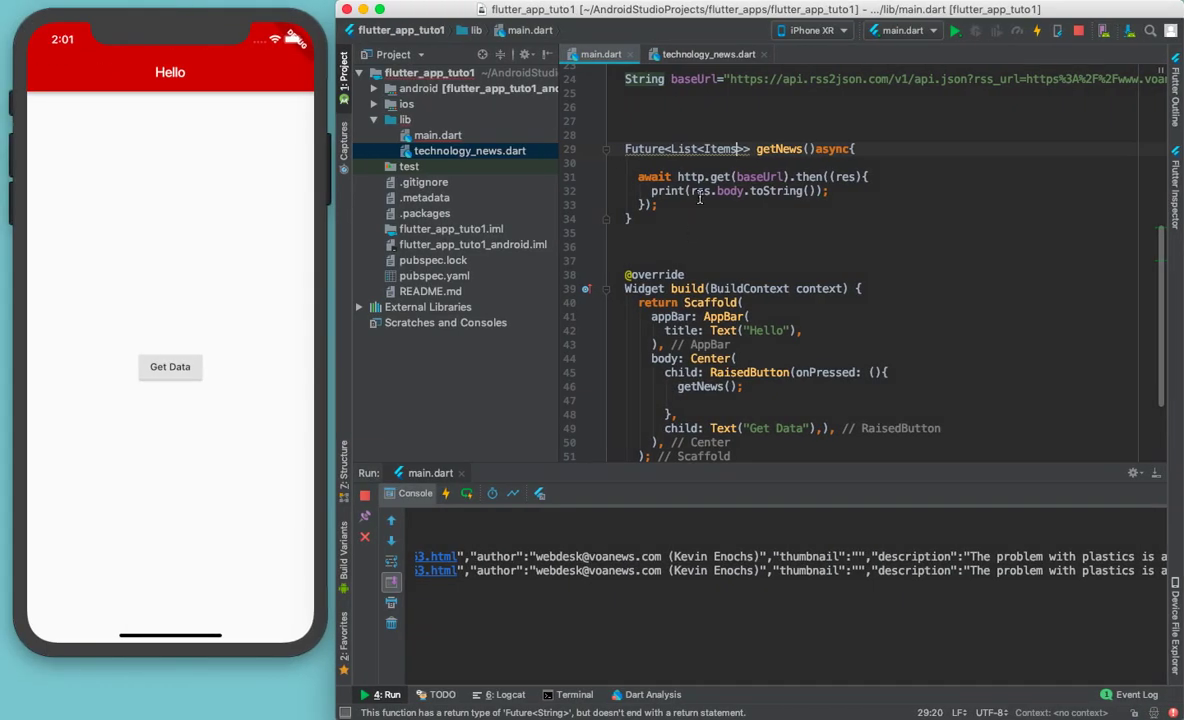
type("> items")
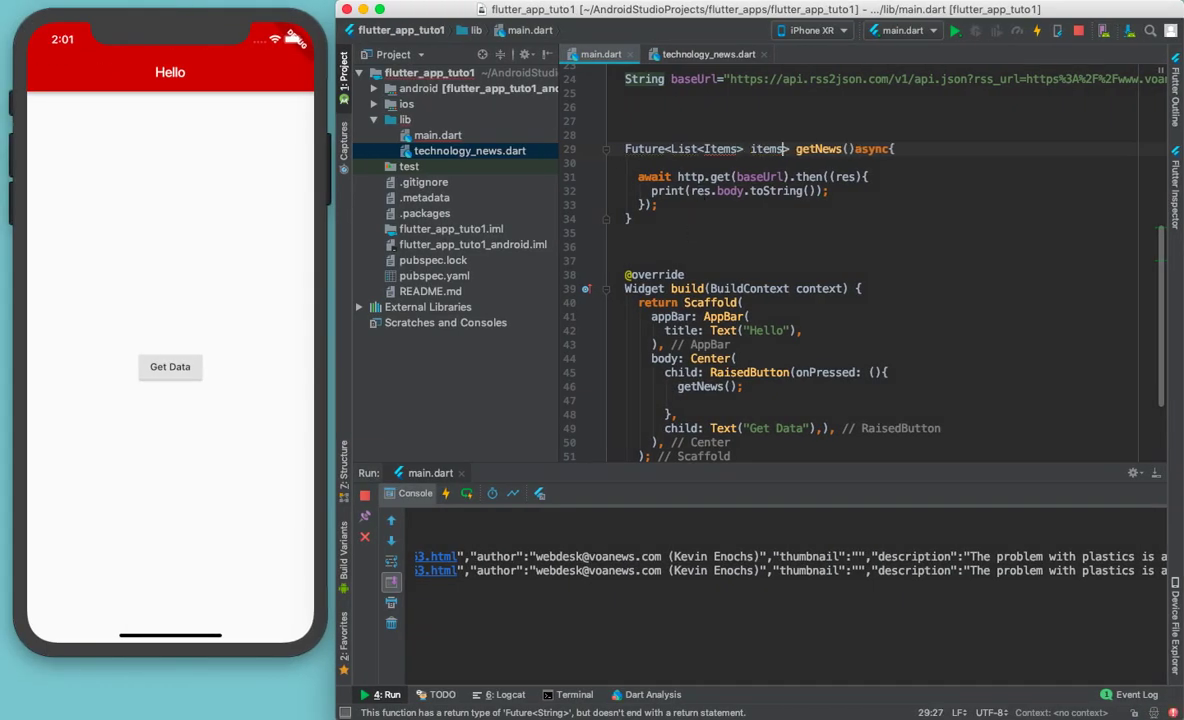
Step: Import technology_news.dart to resolve the undefined Items type
left_click(718, 148)
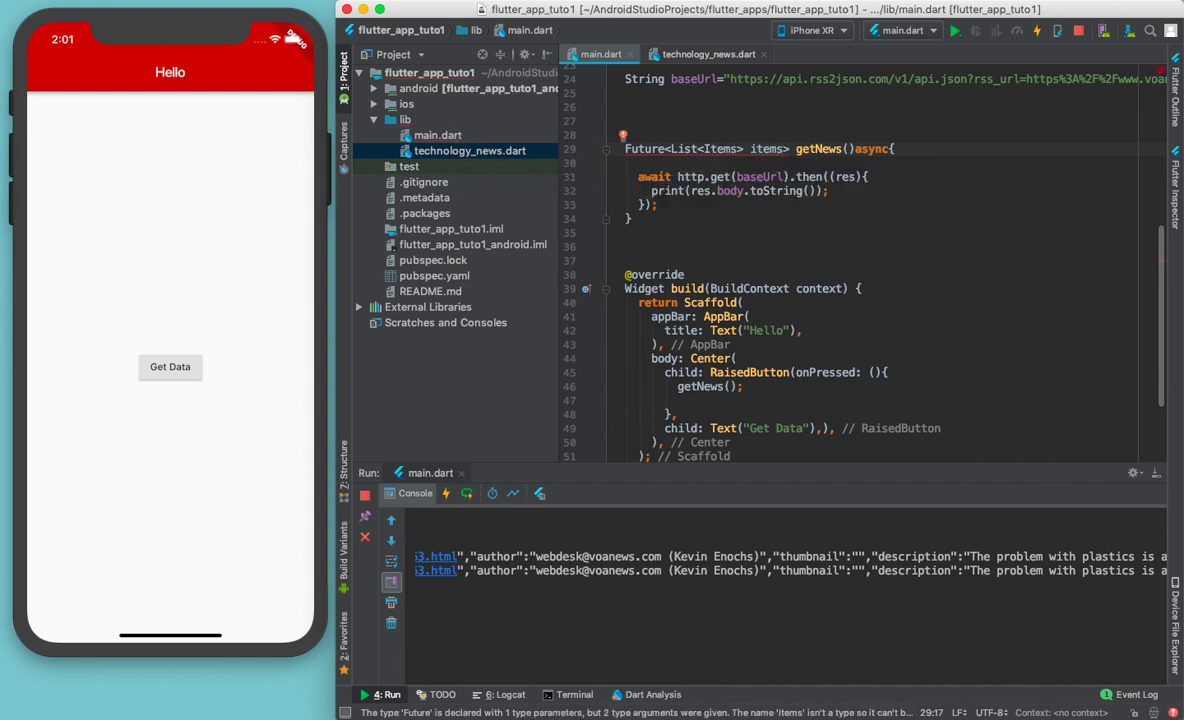
key("alt+Return")
key("Return")
scroll(850, 157, "up", 10)
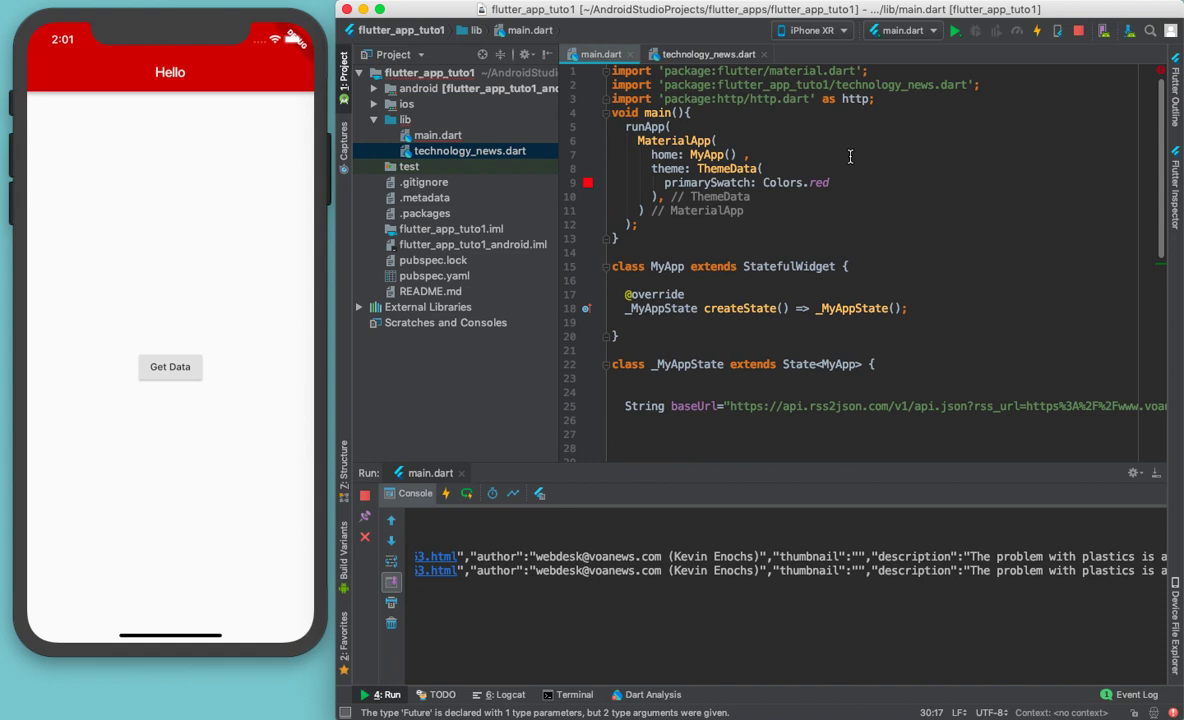
left_click(1000, 85)
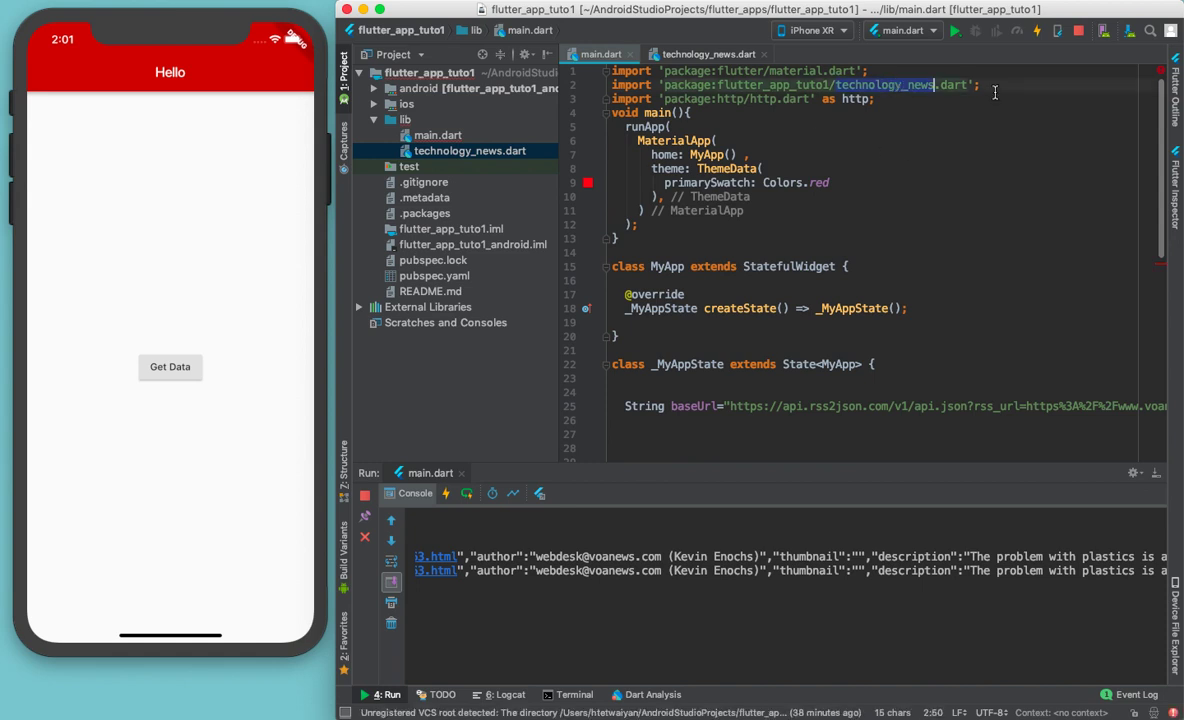
scroll(960, 250, "down", 10)
mouse_move(766, 113)
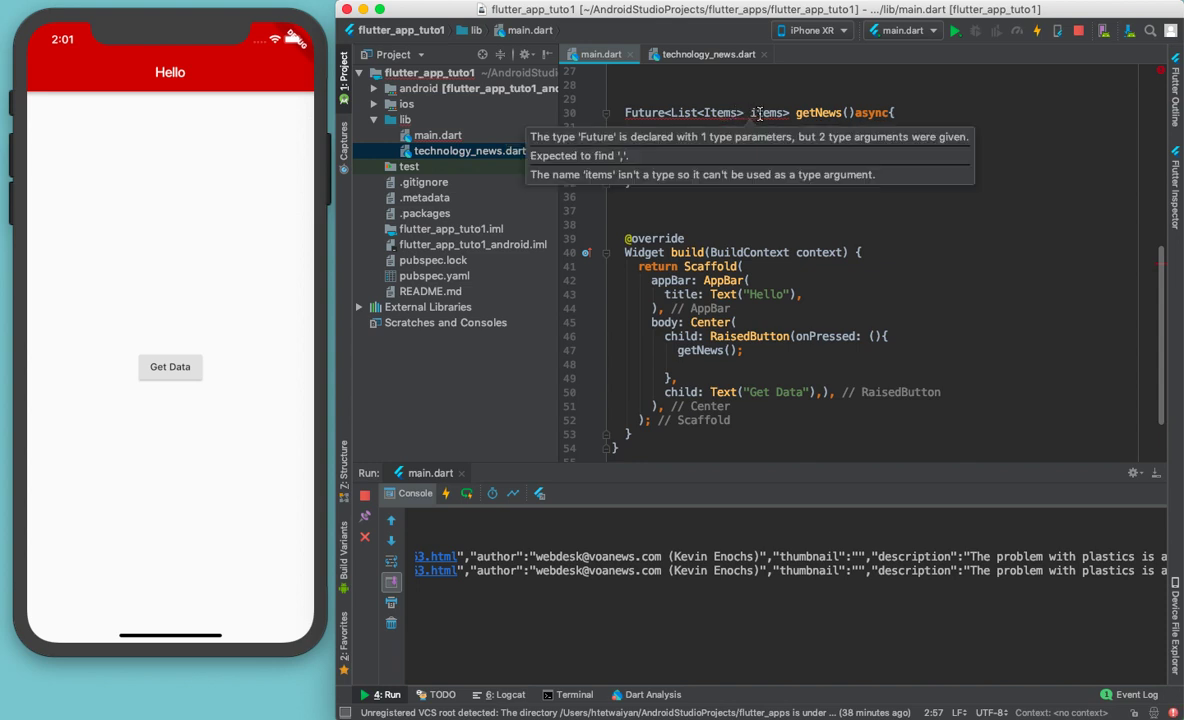
Step: Remove the stray 'items' from Future<List<Items>> and add 'return' before await http.get
double_click(769, 112)
key("BackSpace")
key("BackSpace")
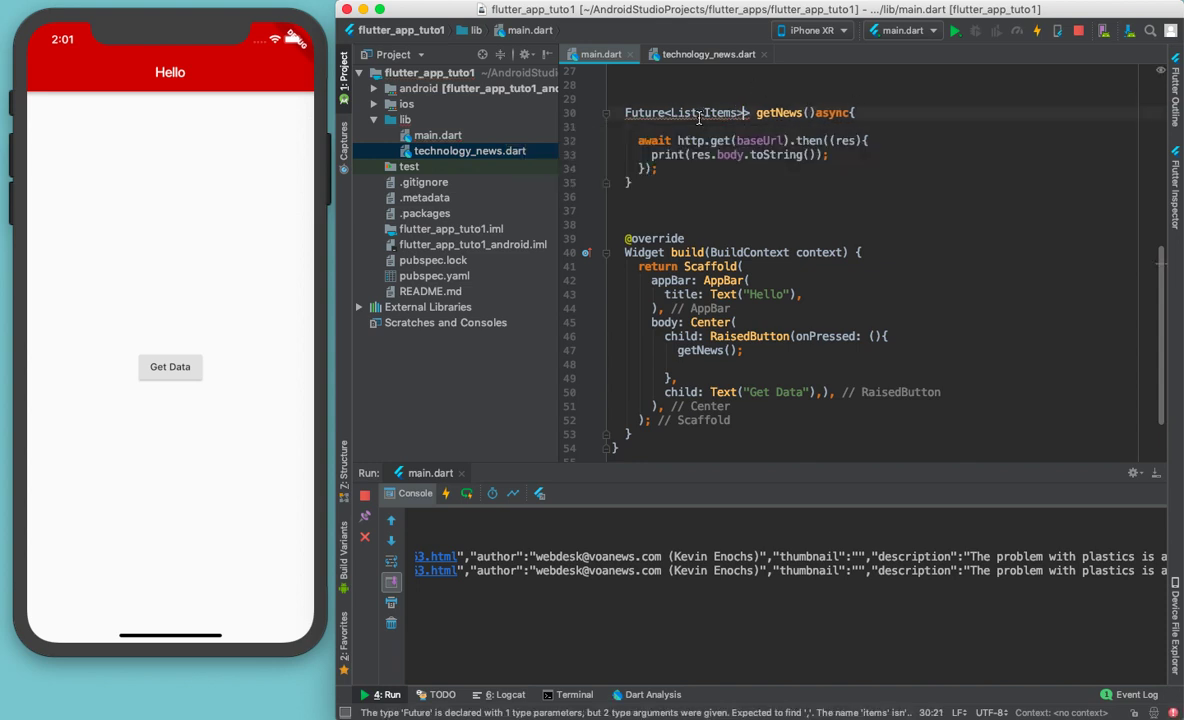
type(">")
double_click(720, 113)
mouse_move(690, 113)
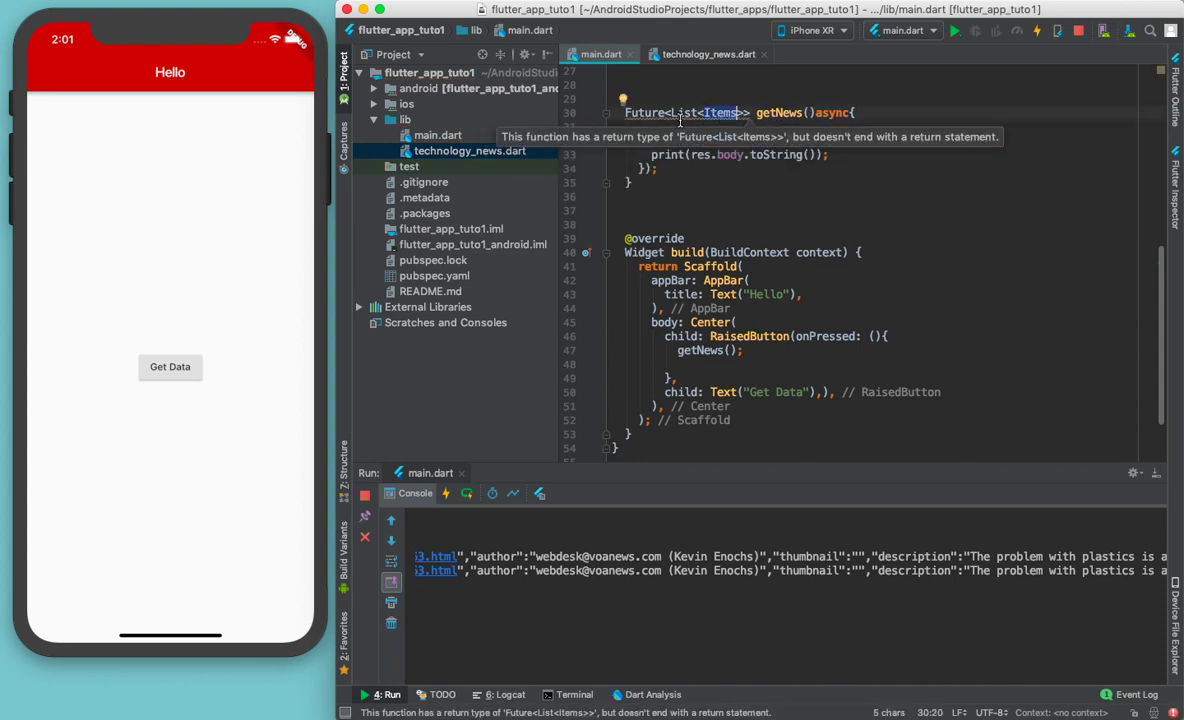
double_click(643, 116)
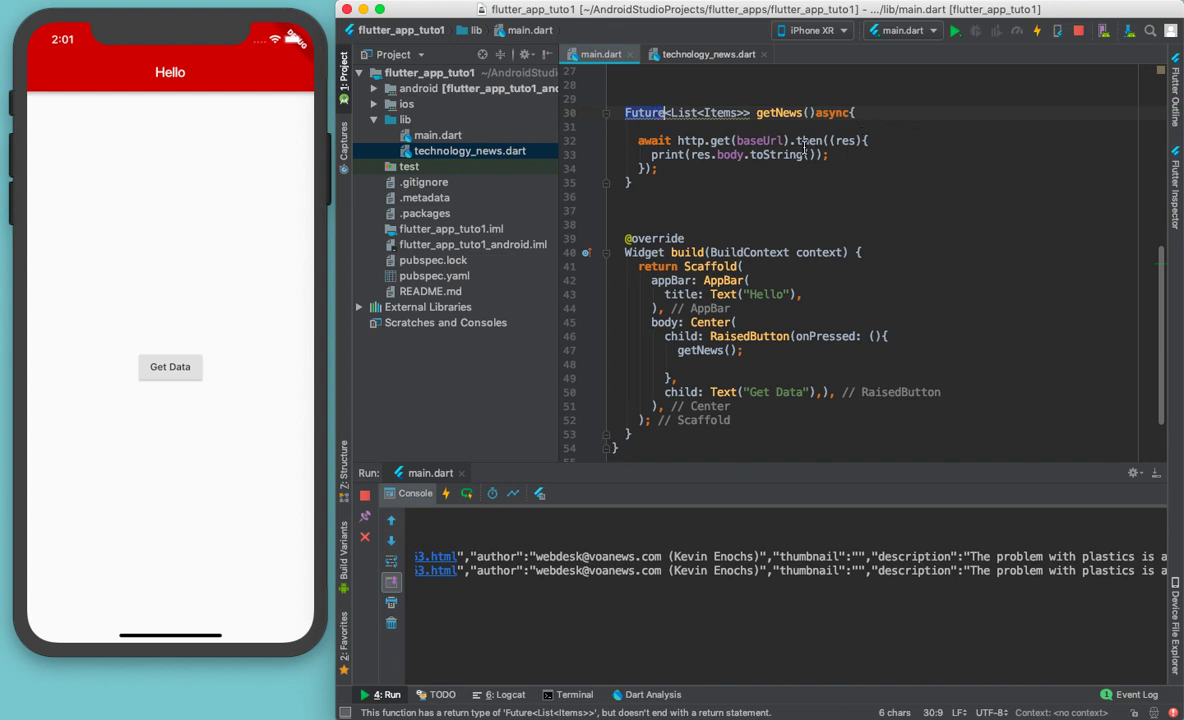
left_click(637, 140)
type("return")
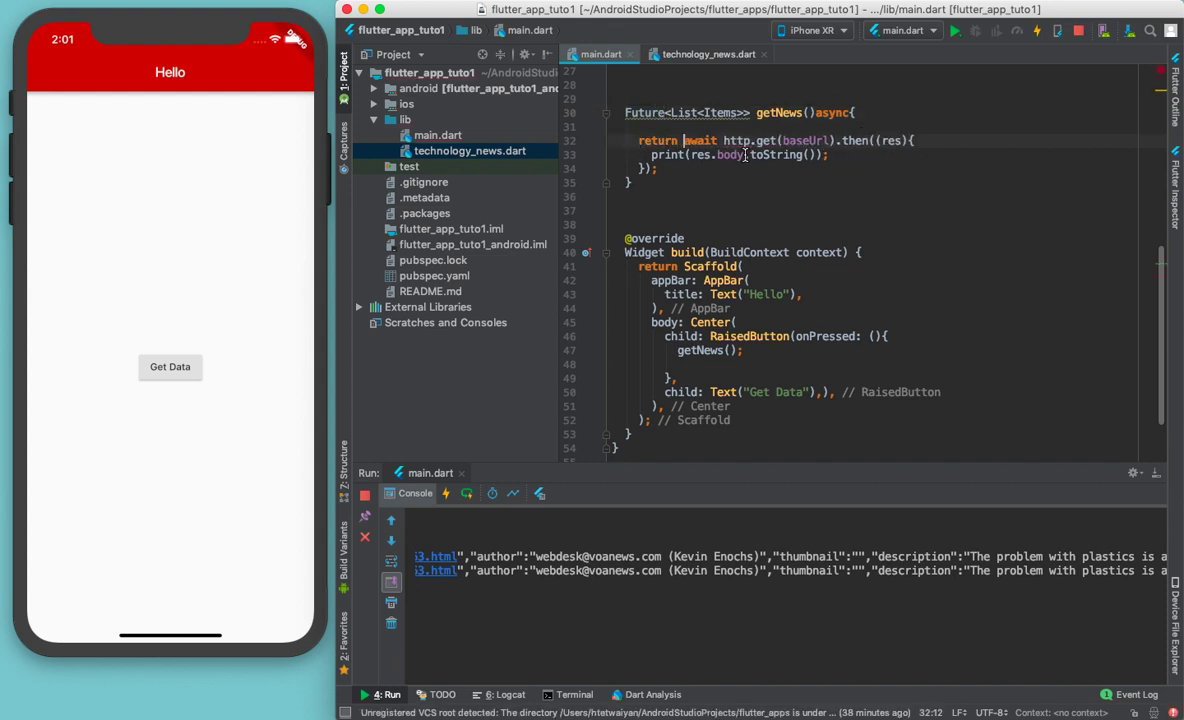
Step: Delete the print(res.body.toString()) line from the getNews callback after checking the feed JSON
key("Right")
key("Right")
key("Right")
double_click(895, 141)
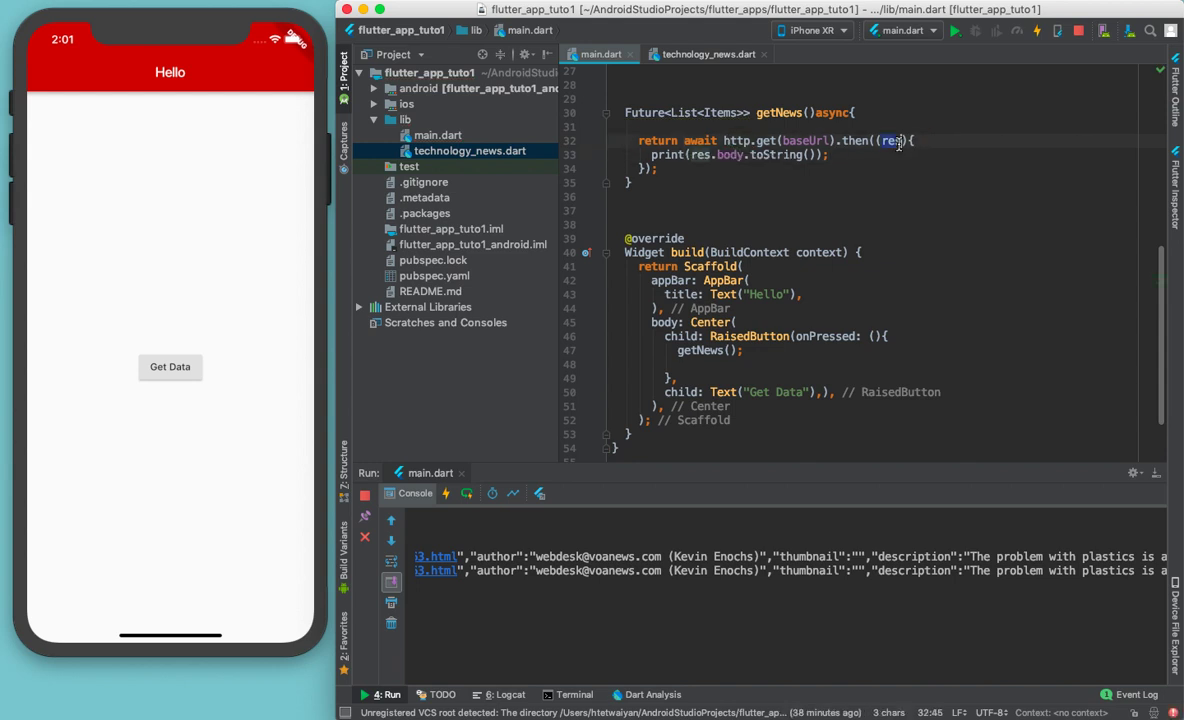
scroll(642, 560, "left", 5)
key("super+Tab")
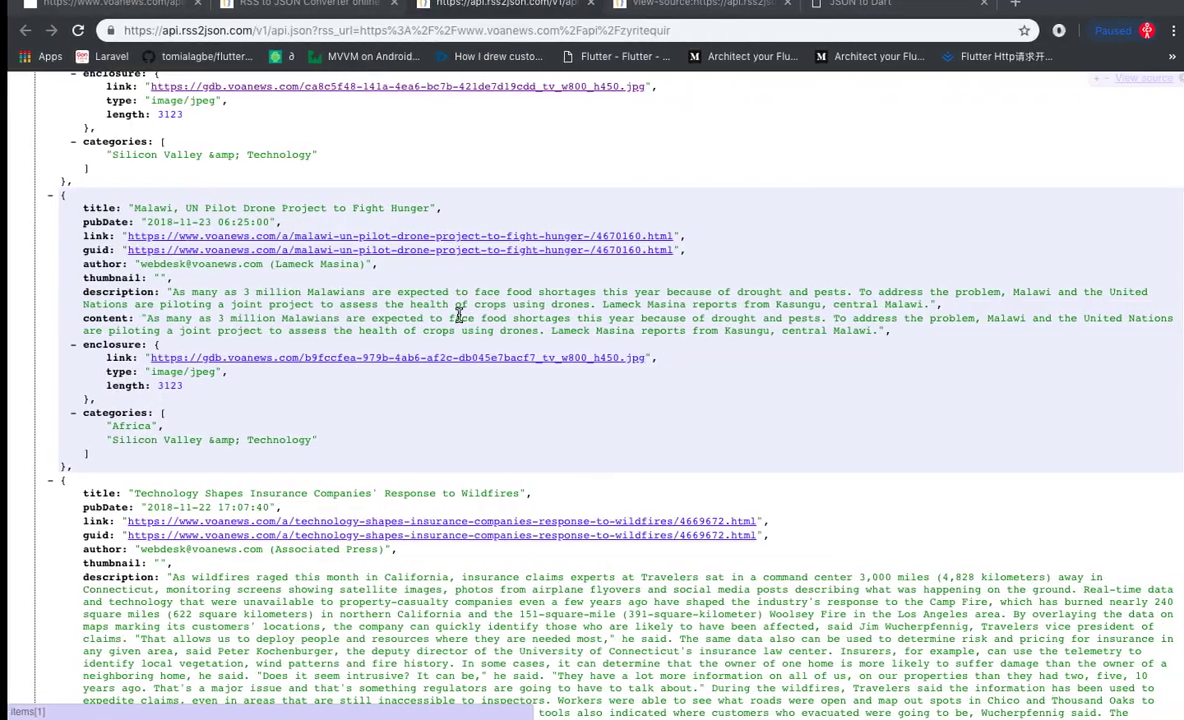
key("super+Tab")
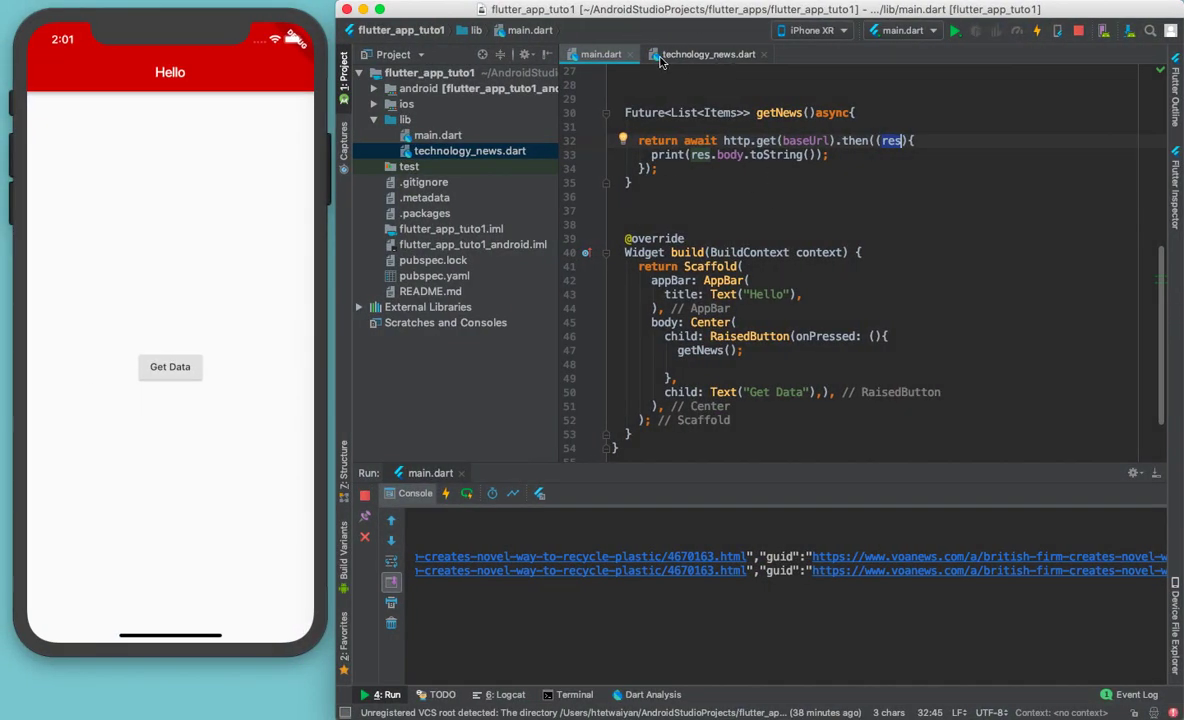
triple_click(766, 155)
key("BackSpace")
key("Up")
key("End")
Step: Add 'TechnologyNews tn = TechnologyNews.fromJson(json.decode(res.body.toString()));' inside the callback
key("Return")
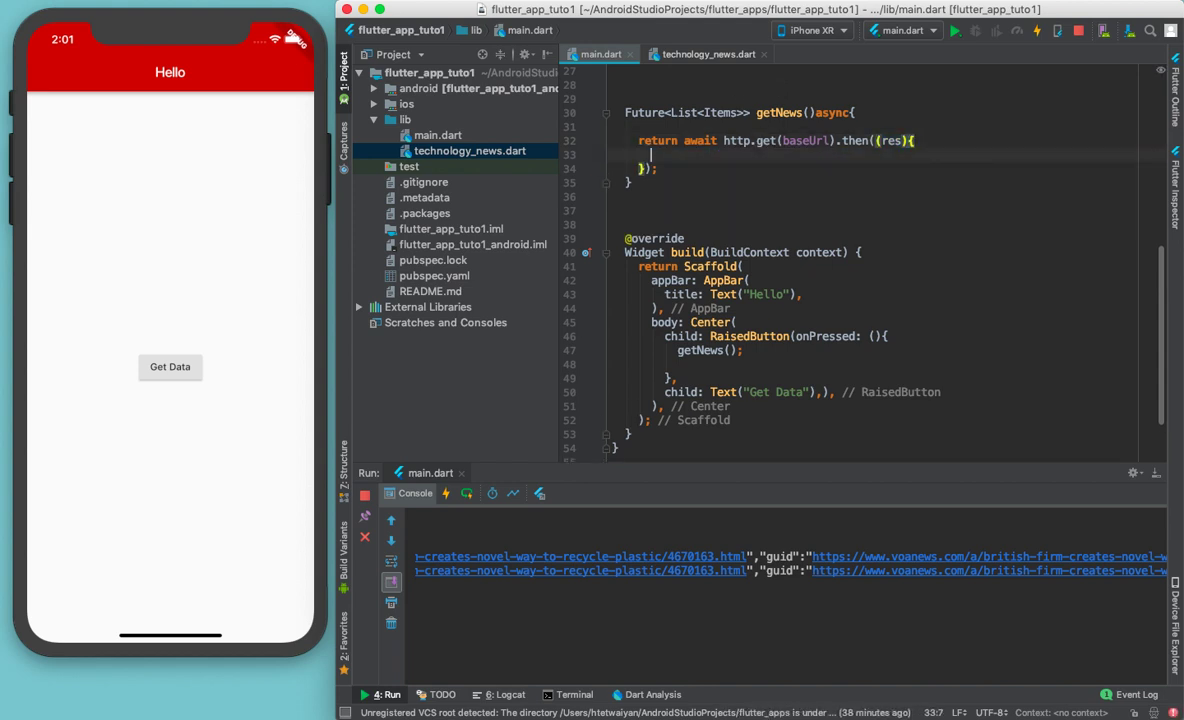
key("Return")
key("Return")
key("Return")
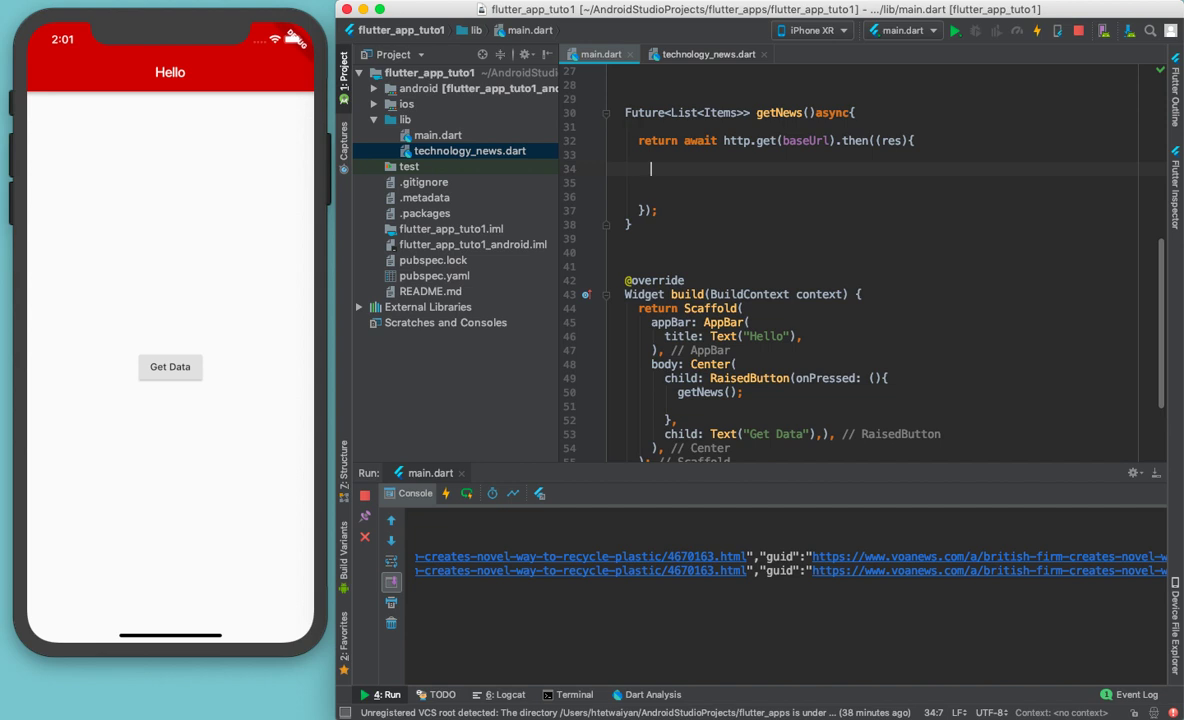
type("New")
key("BackSpace")
key("BackSpace")
key("BackSpace")
type("Tech")
type("nolo")
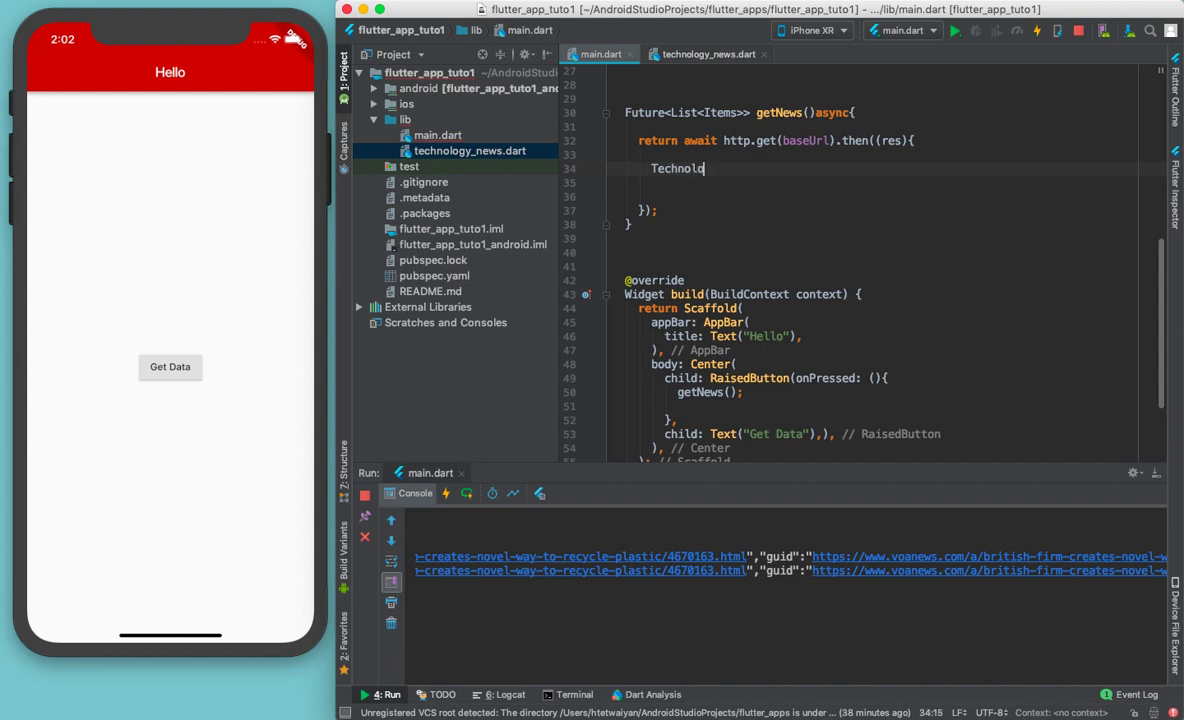
type("gyNews")
type(" tr")
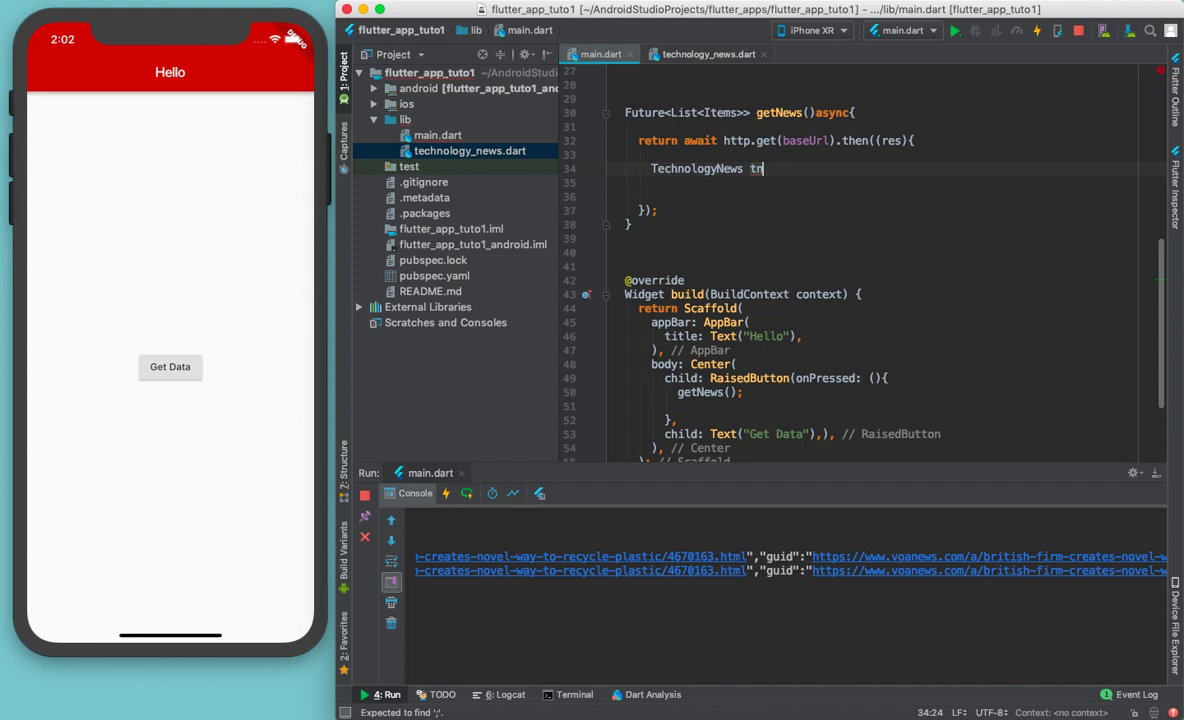
key("BackSpace")
type("n=")
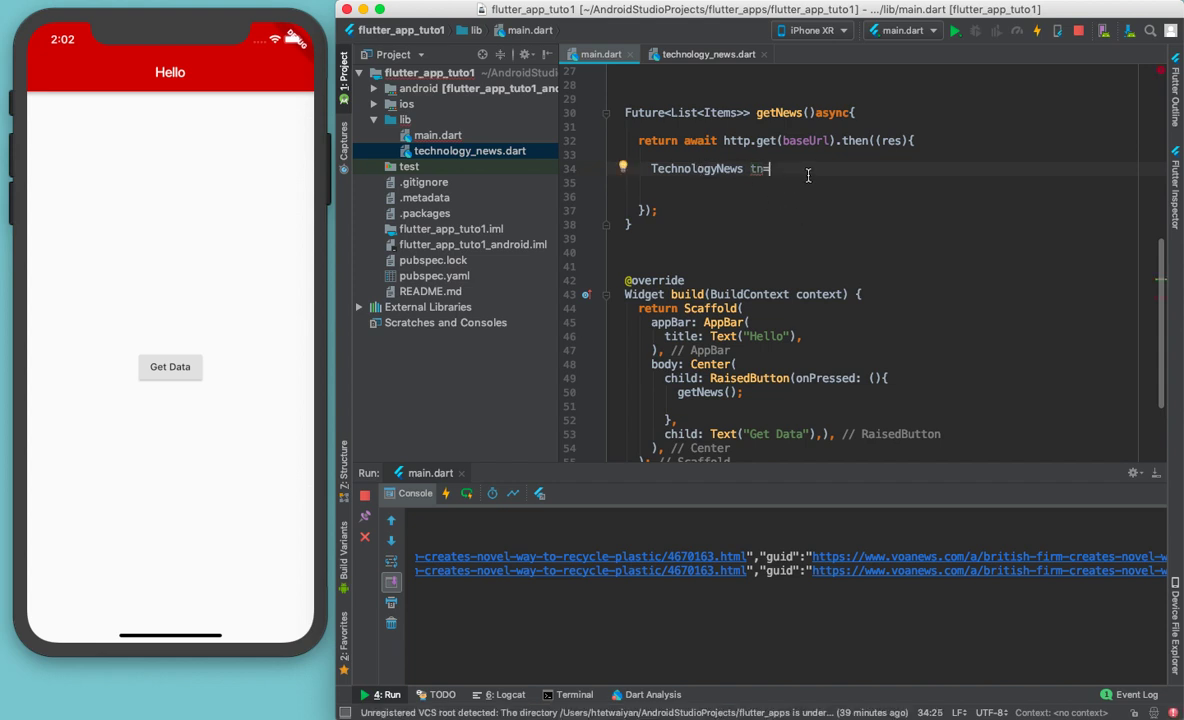
type("Tec")
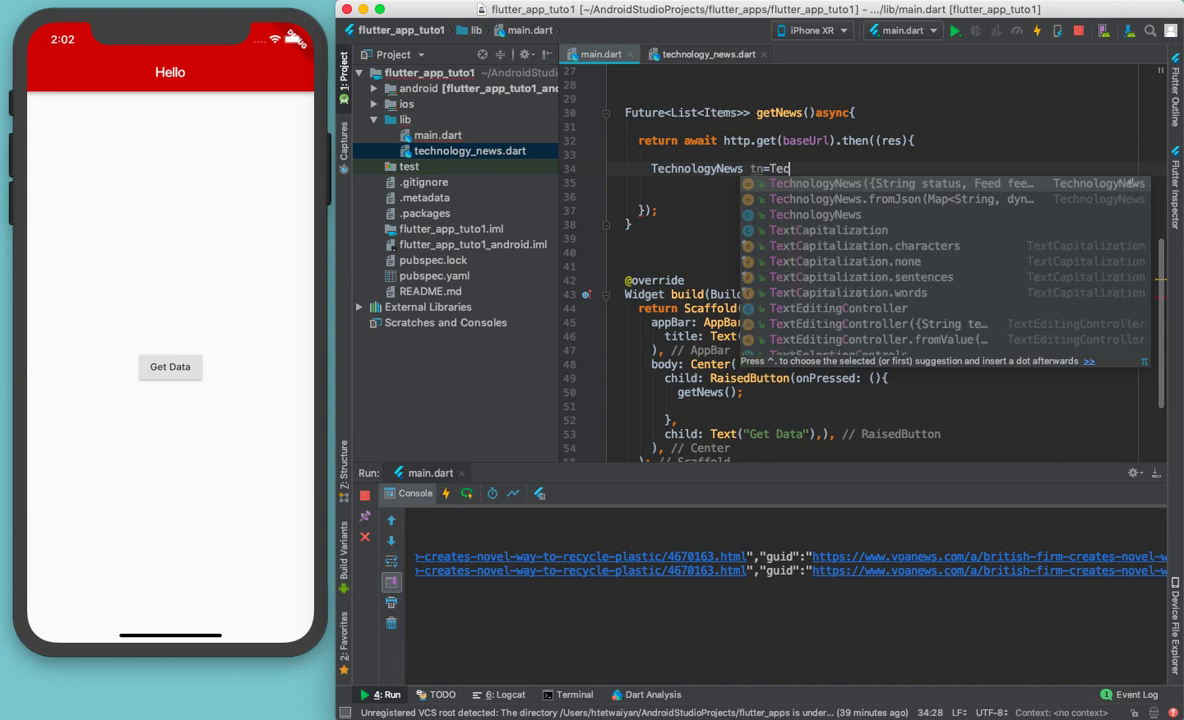
key("Down")
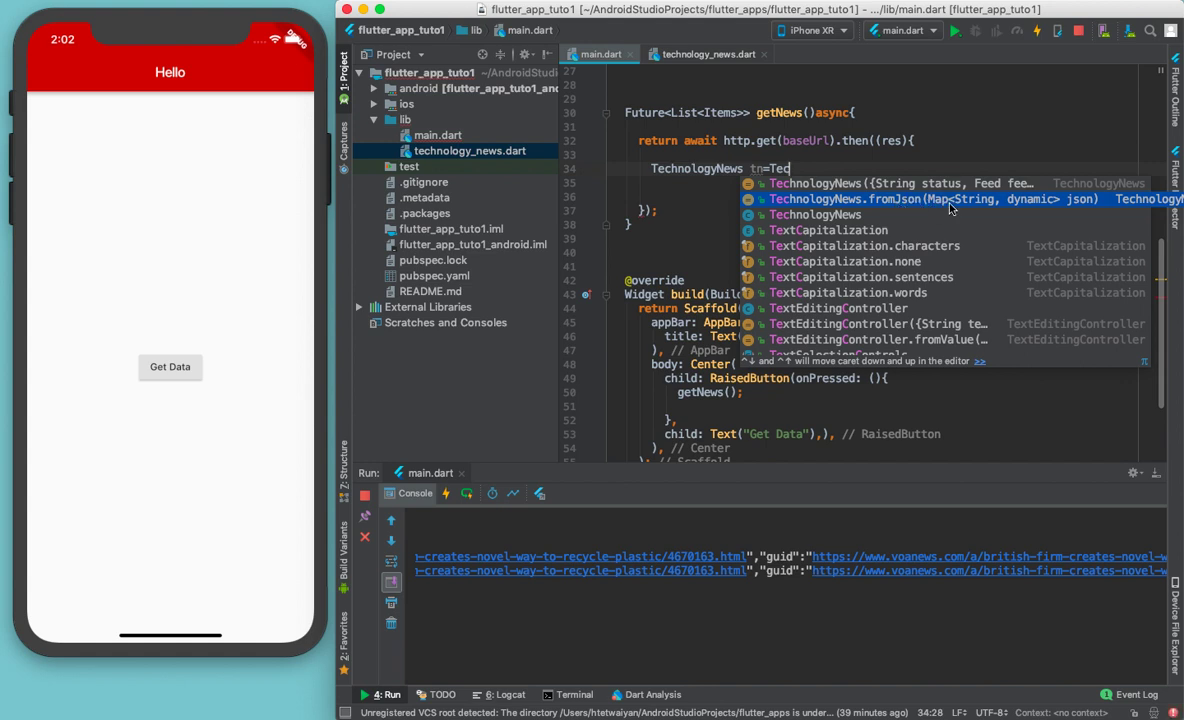
key("Return")
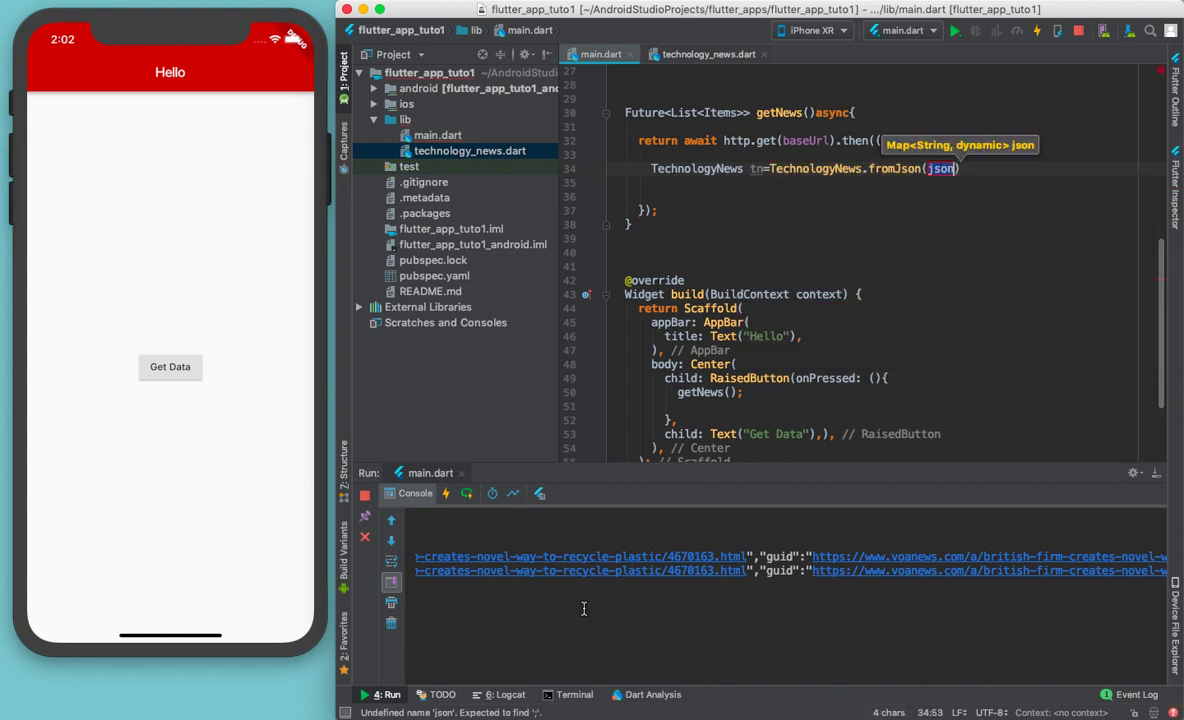
key("Escape")
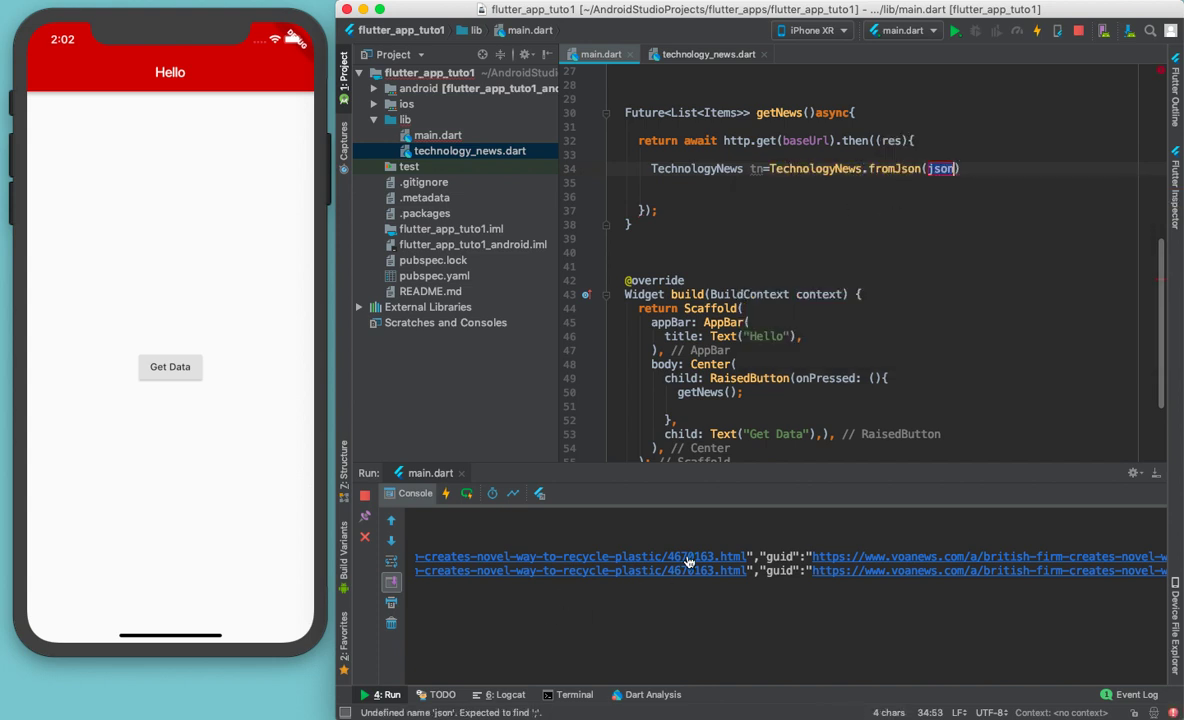
type(".")
key("BackSpace")
type("json.")
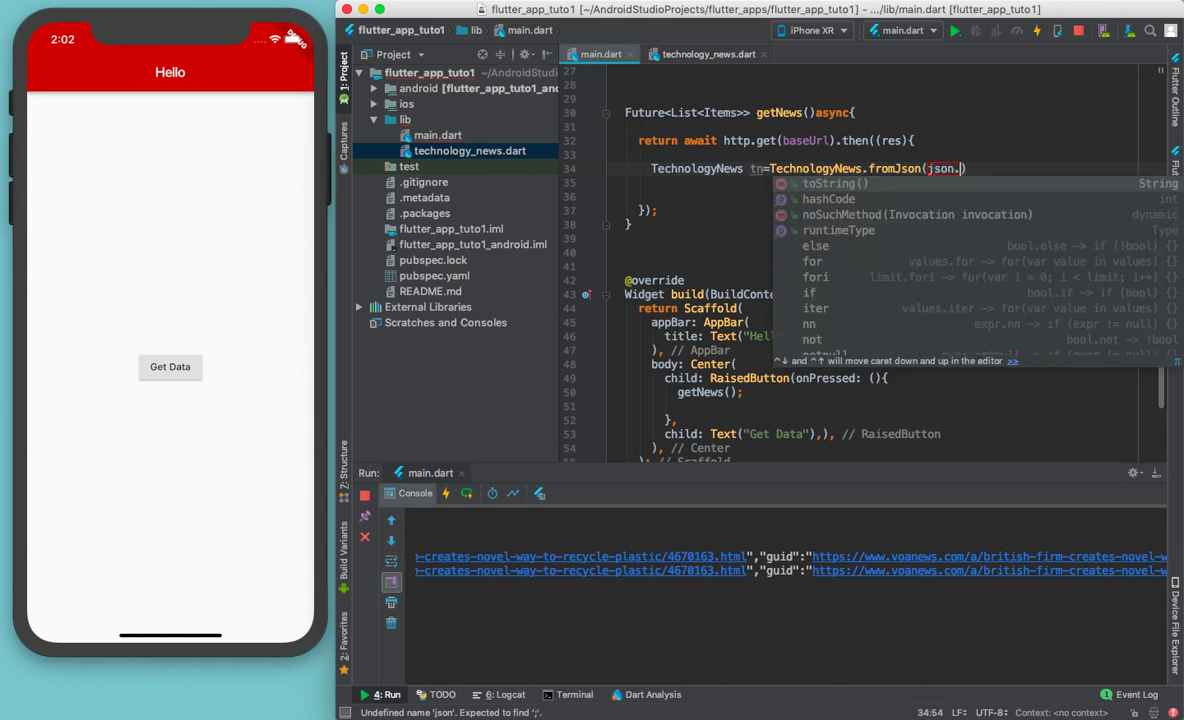
type("de")
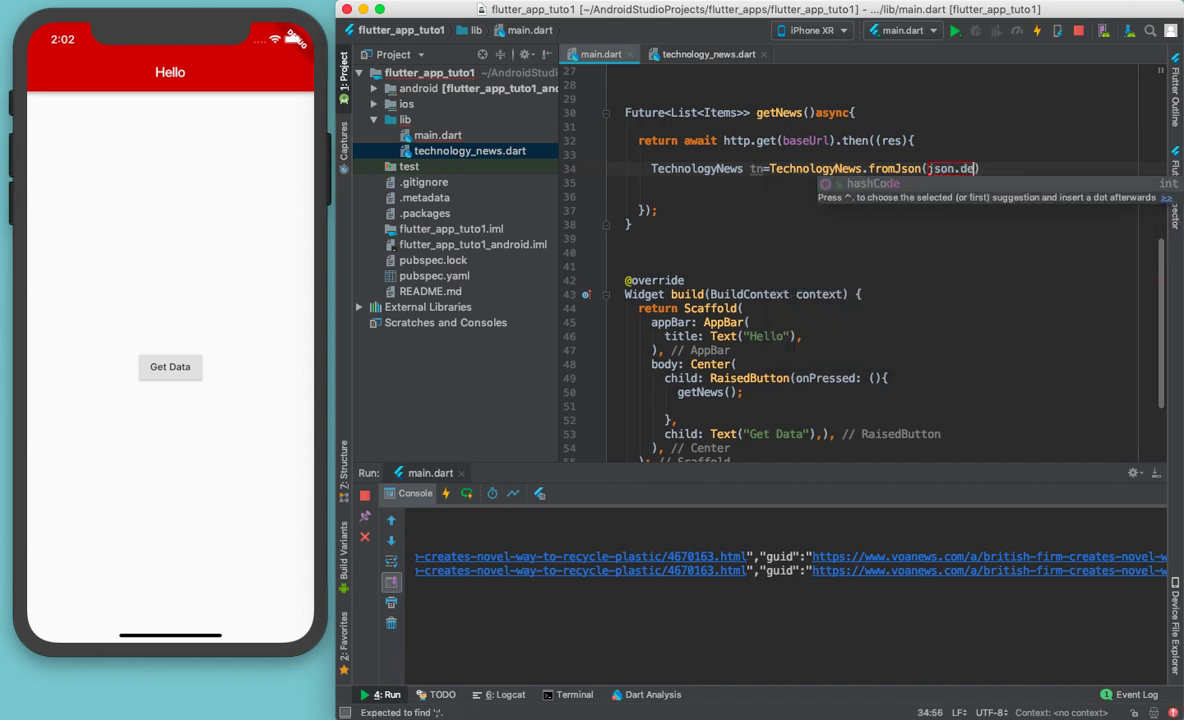
type("code(")
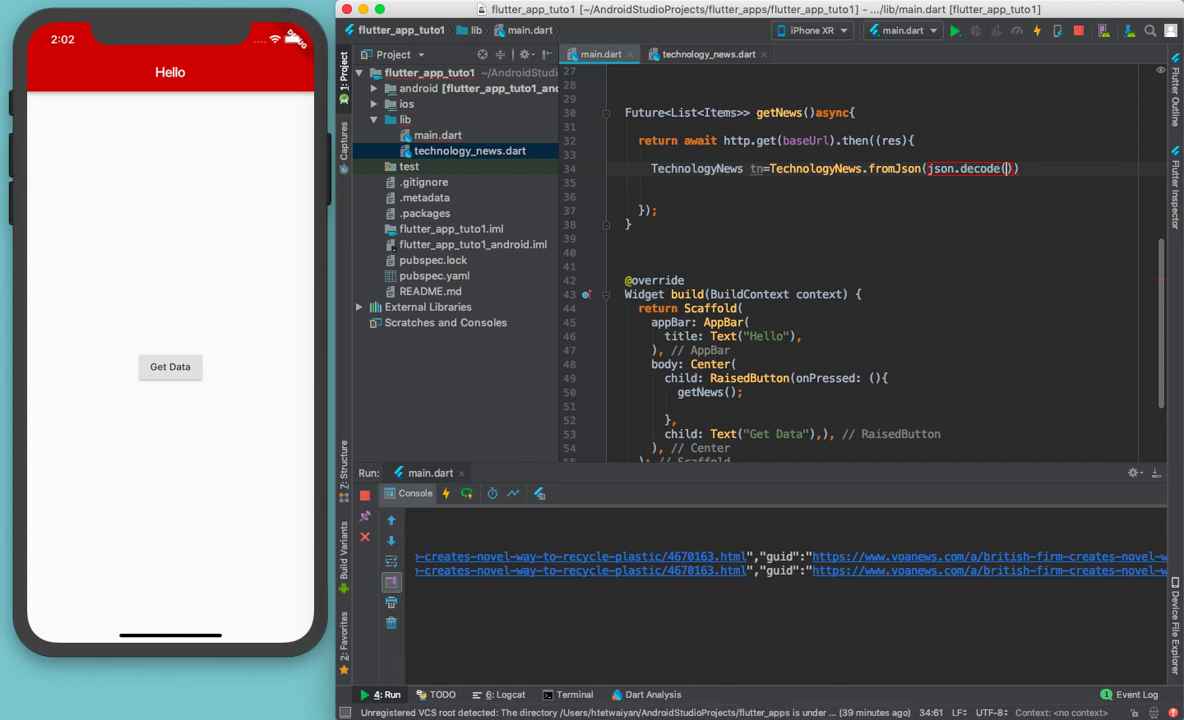
type("res.bo")
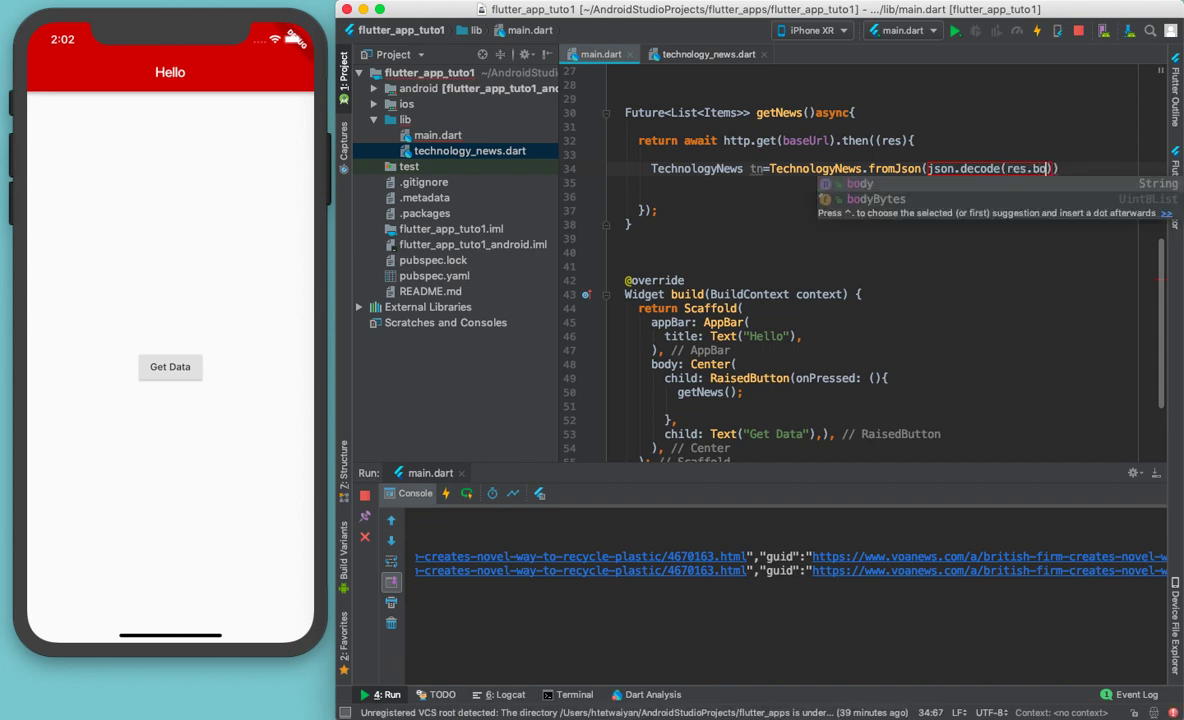
type("dy.to")
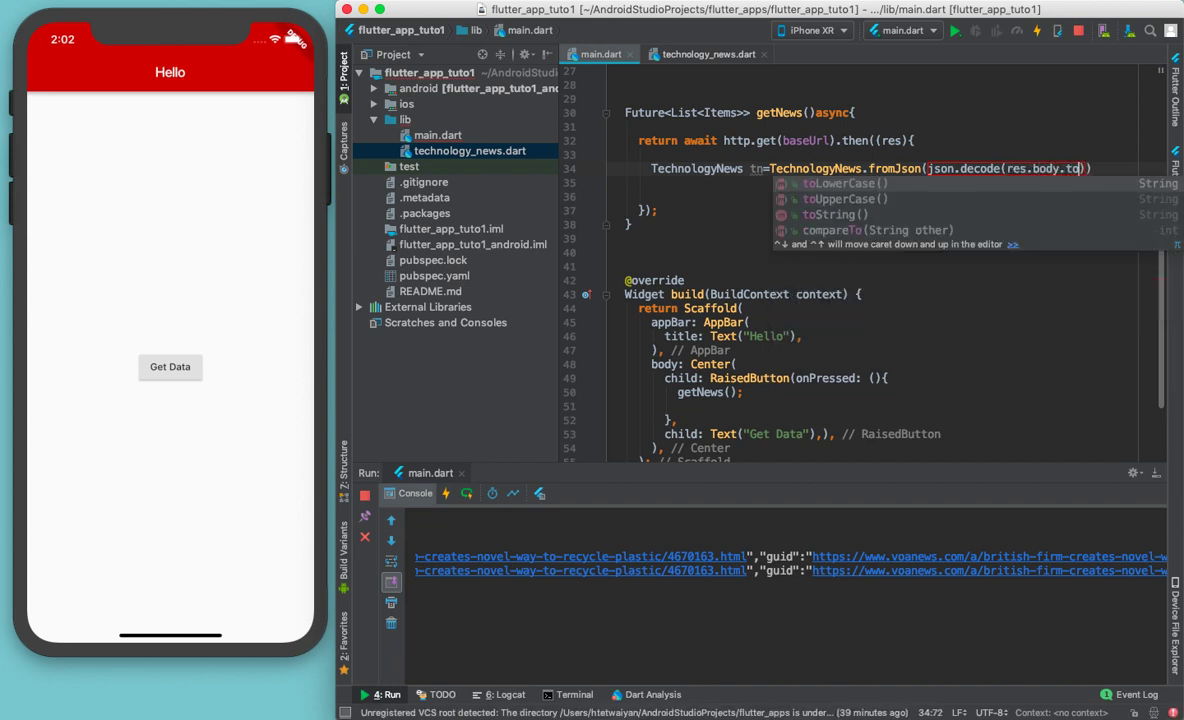
key("Down")
key("Down")
key("Return")
key("End")
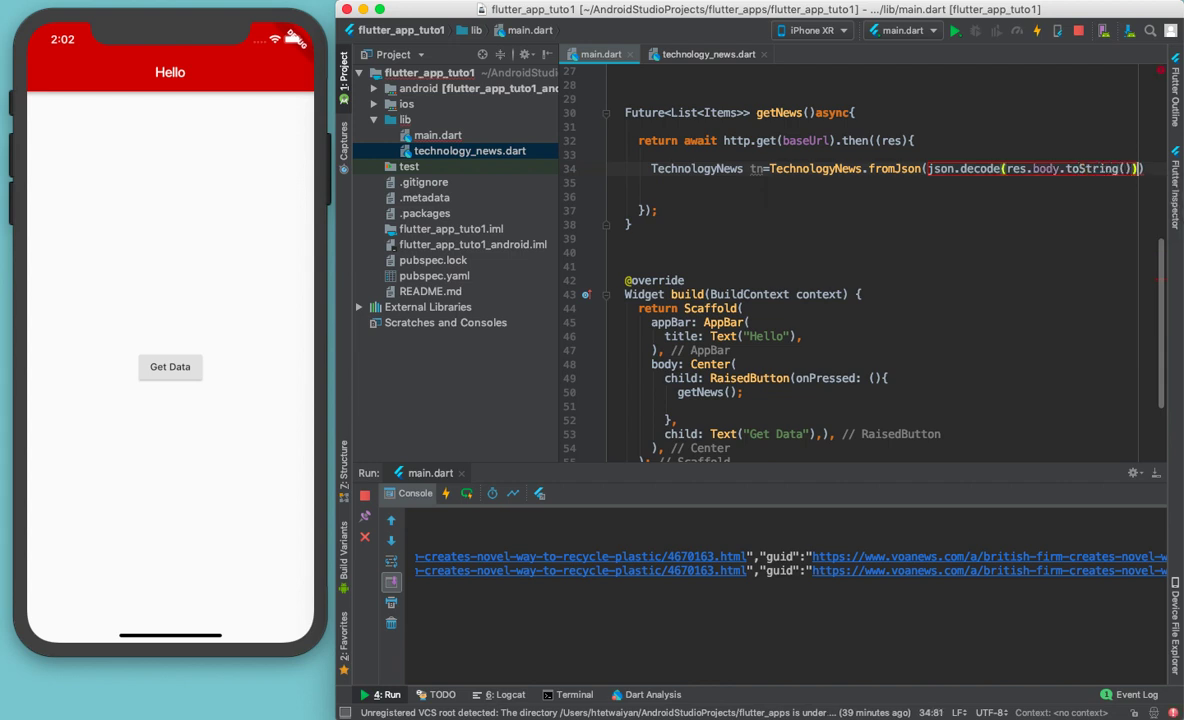
type(";")
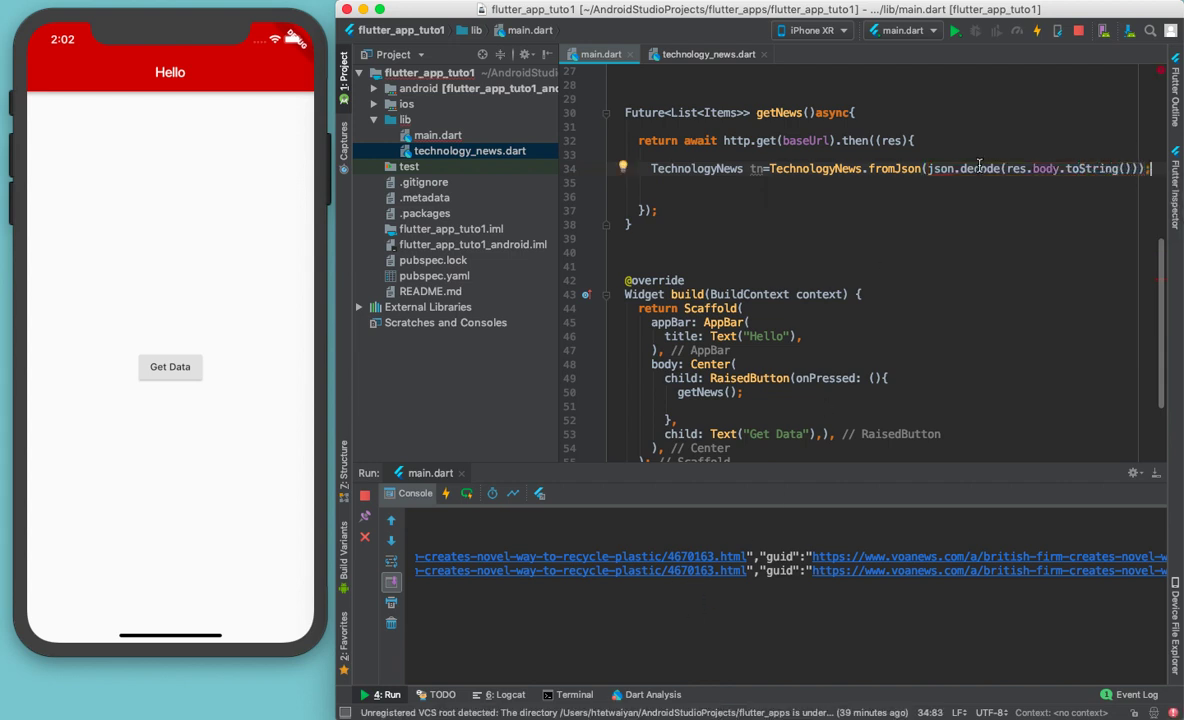
Step: Import the dart:convert library to fix the undefined json name
left_click(937, 170)
key("alt+Return")
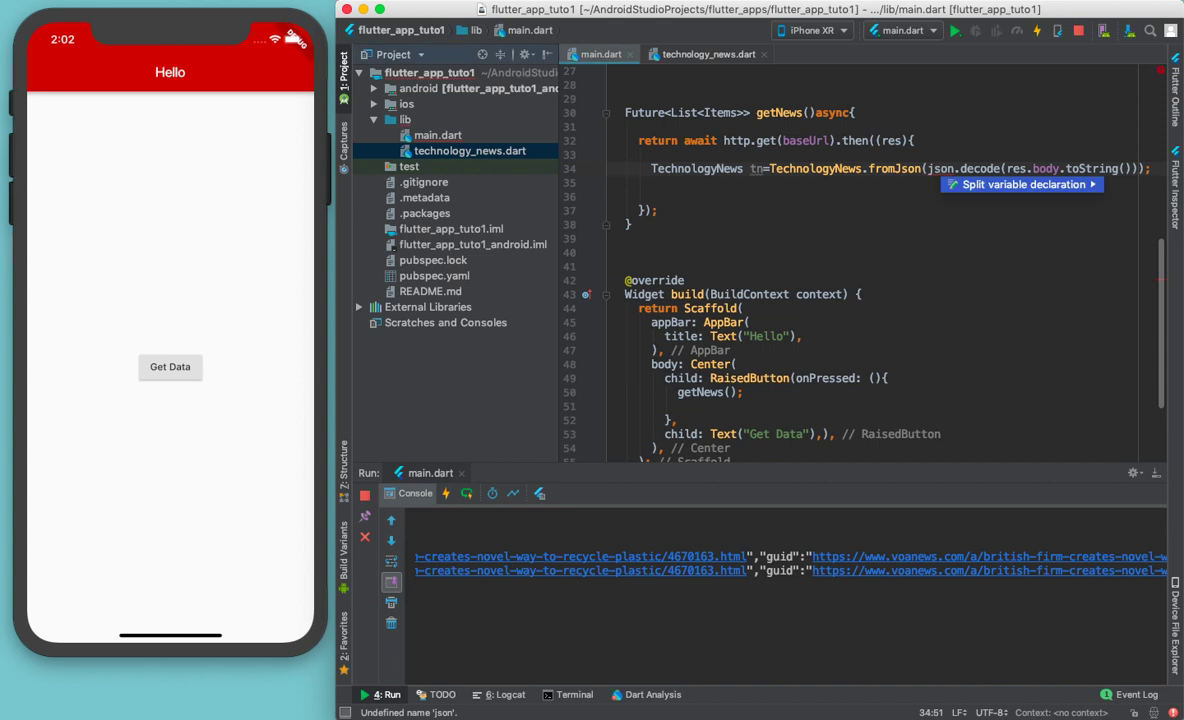
left_click(940, 168)
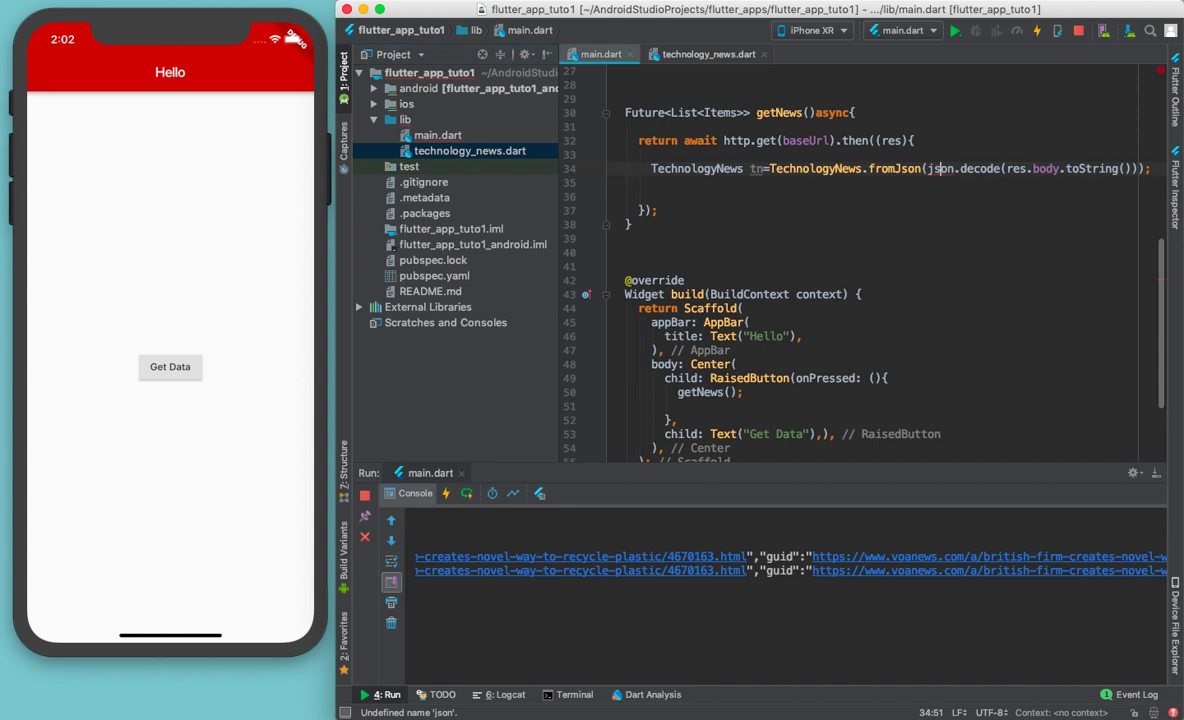
key("alt+Return")
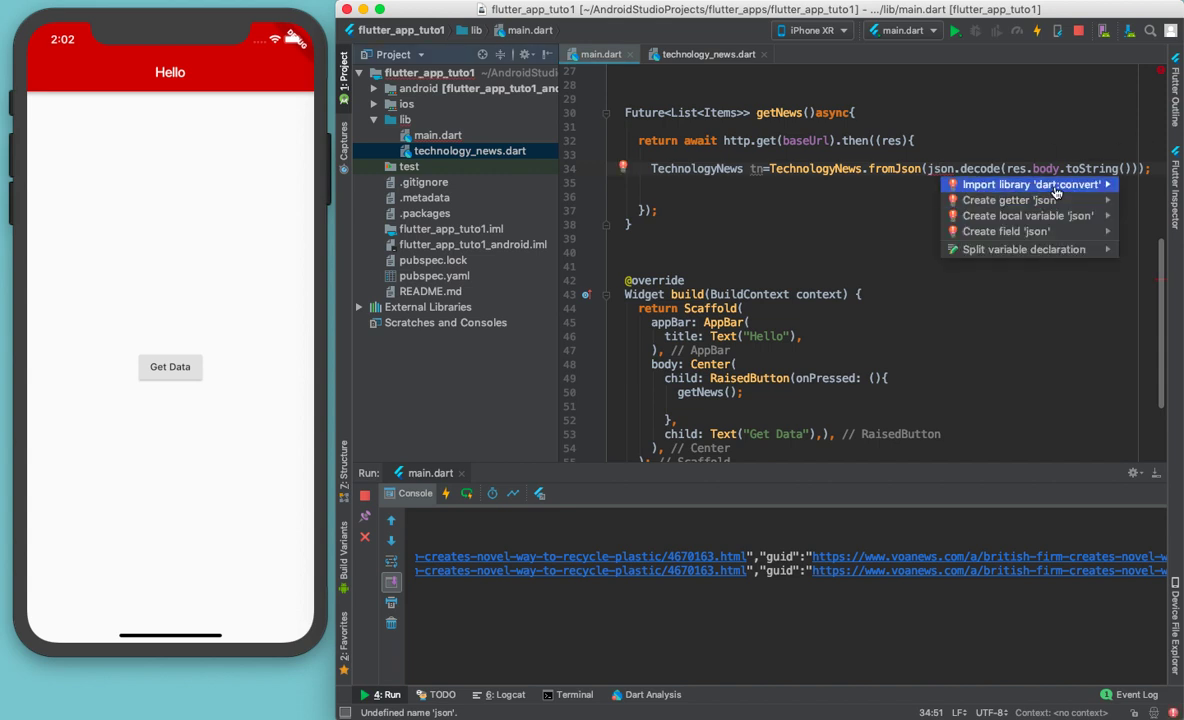
left_click(1068, 185)
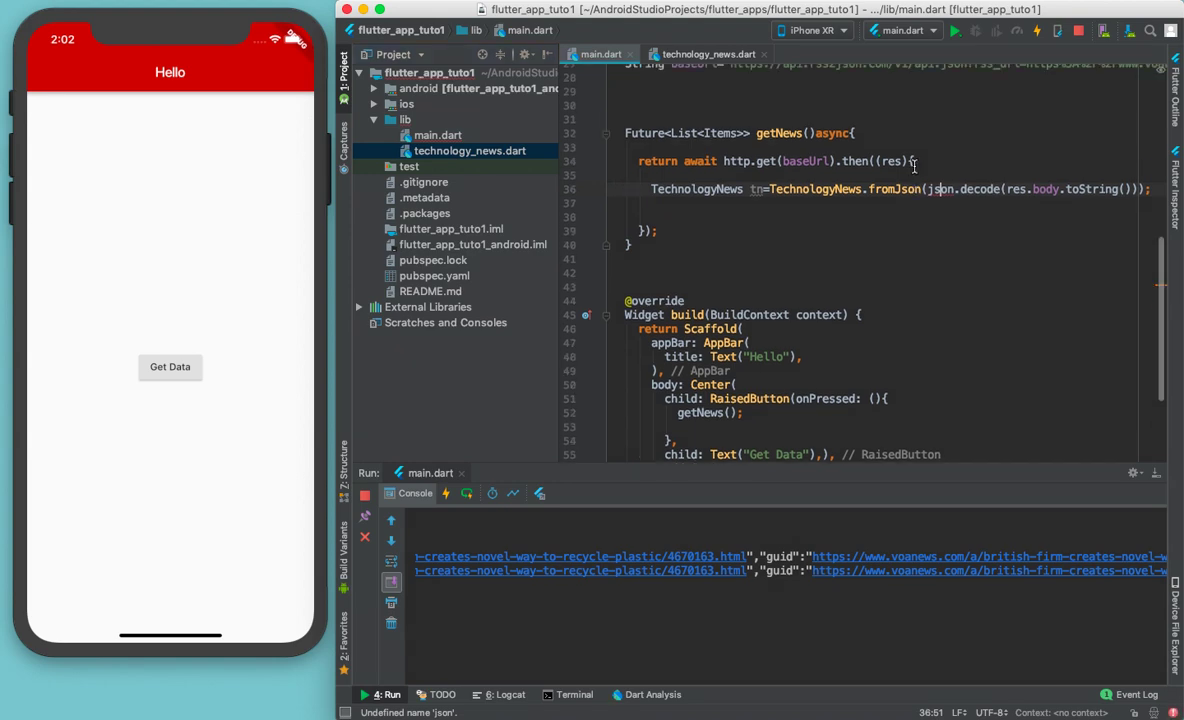
scroll(834, 142, "up", 10)
scroll(770, 81, "down", 5)
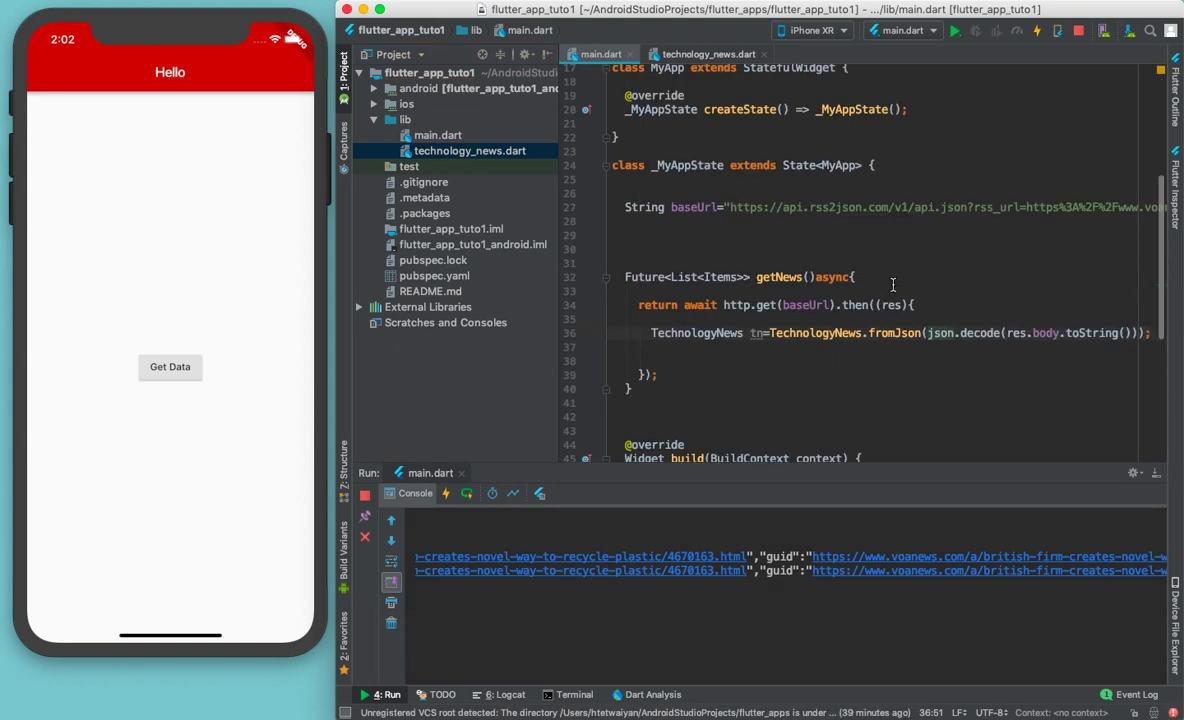
Step: Inspect the json and TechnologyNews references on line 36
double_click(945, 333)
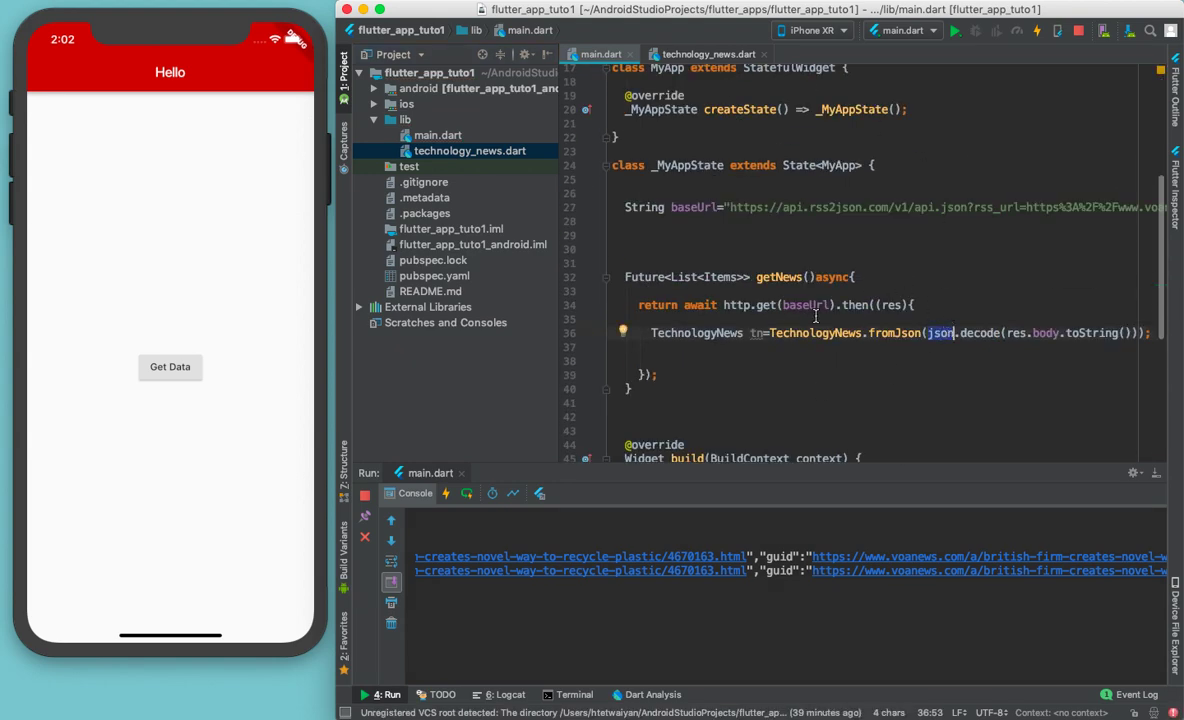
double_click(714, 333)
key("ctrl+Right")
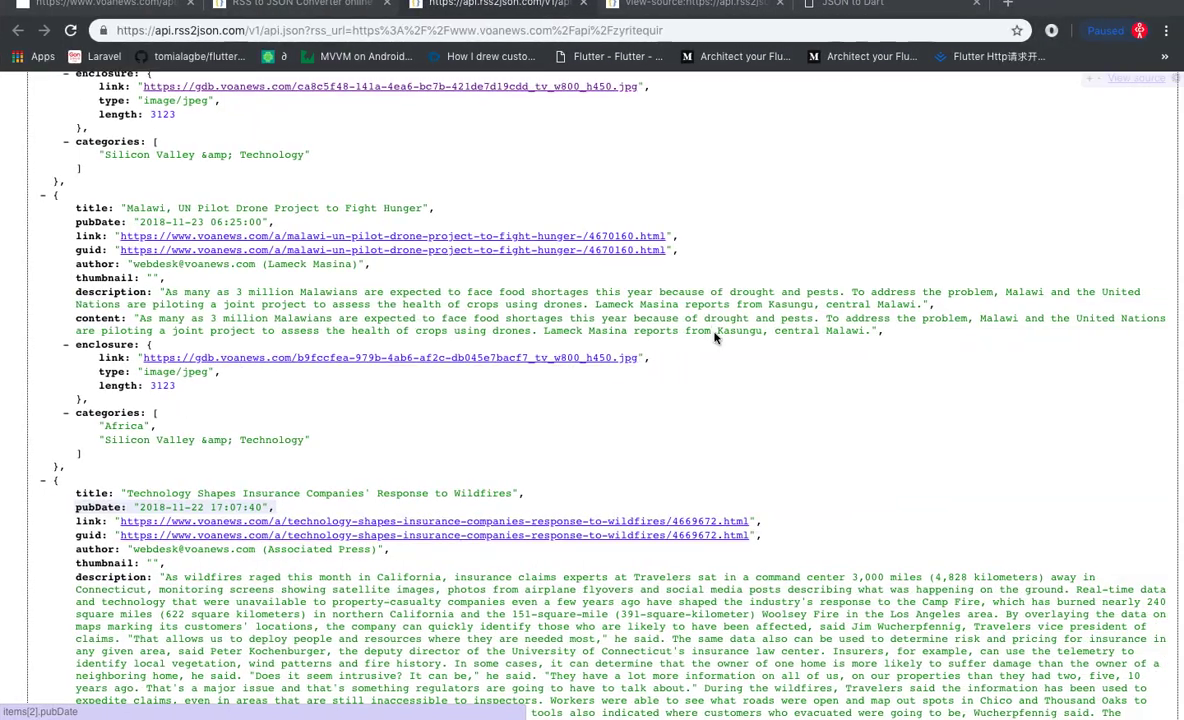
scroll(342, 253, "up", 5)
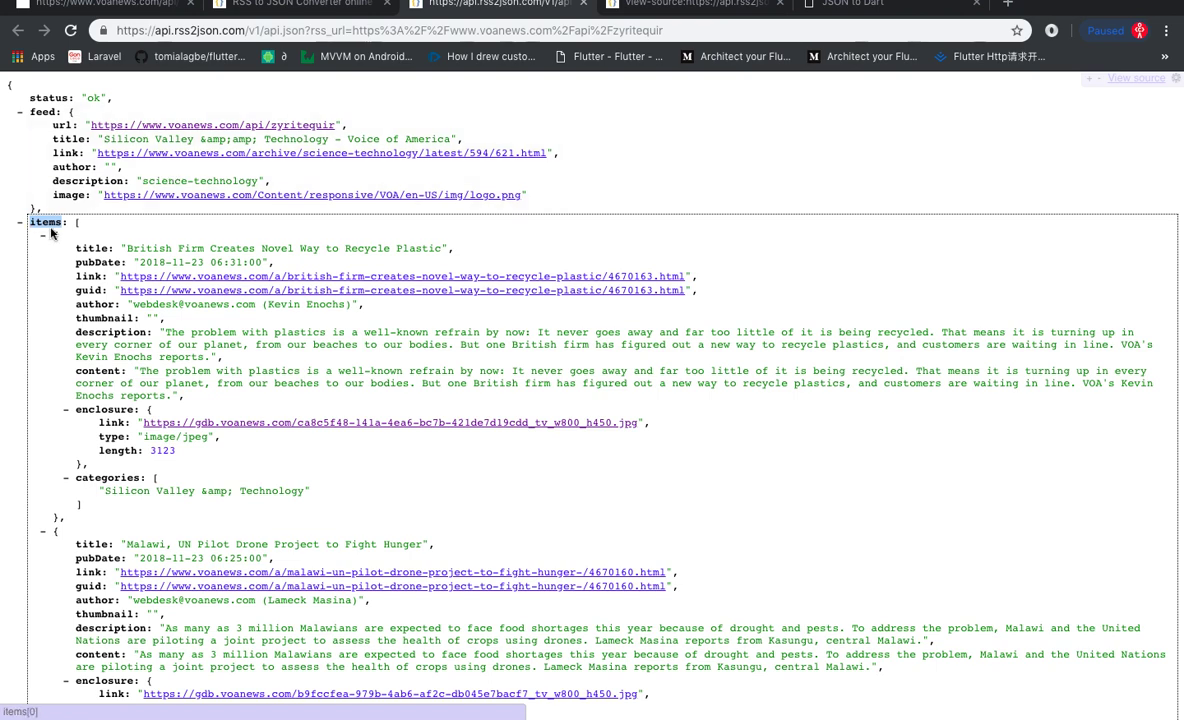
Step: Match the feed's items array to the generated Autogenerated class's List<Items> items field
key("ctrl+Tab")
key("ctrl+Tab")
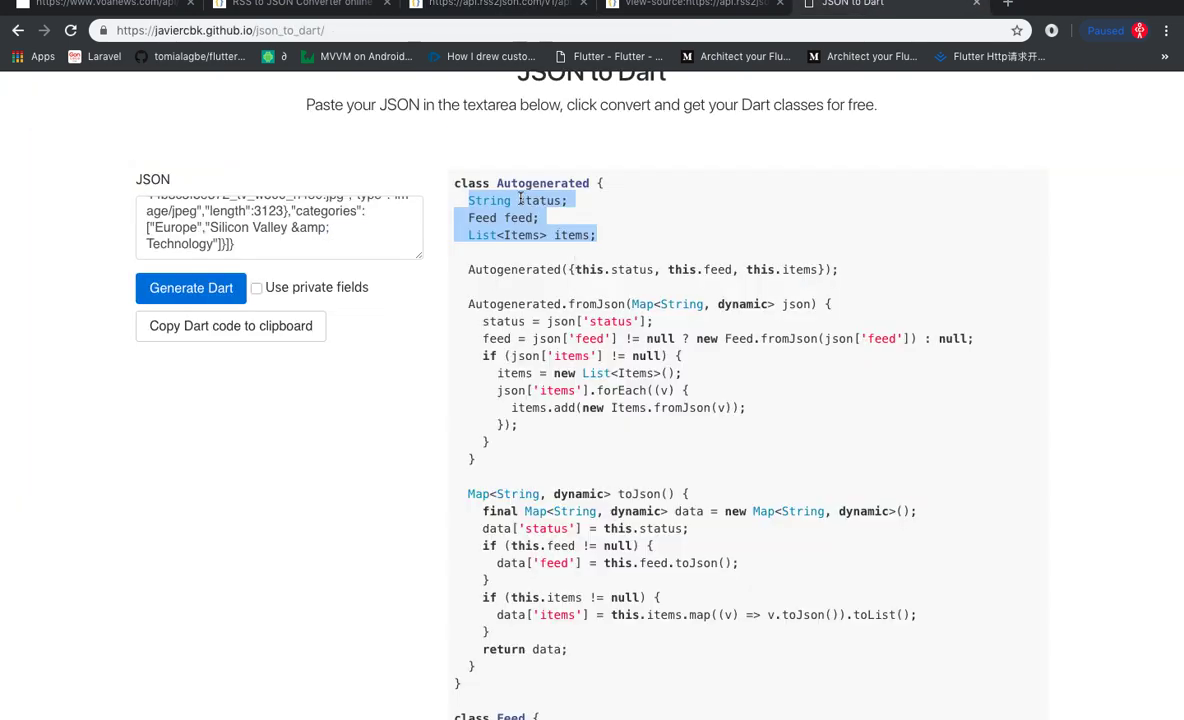
double_click(535, 183)
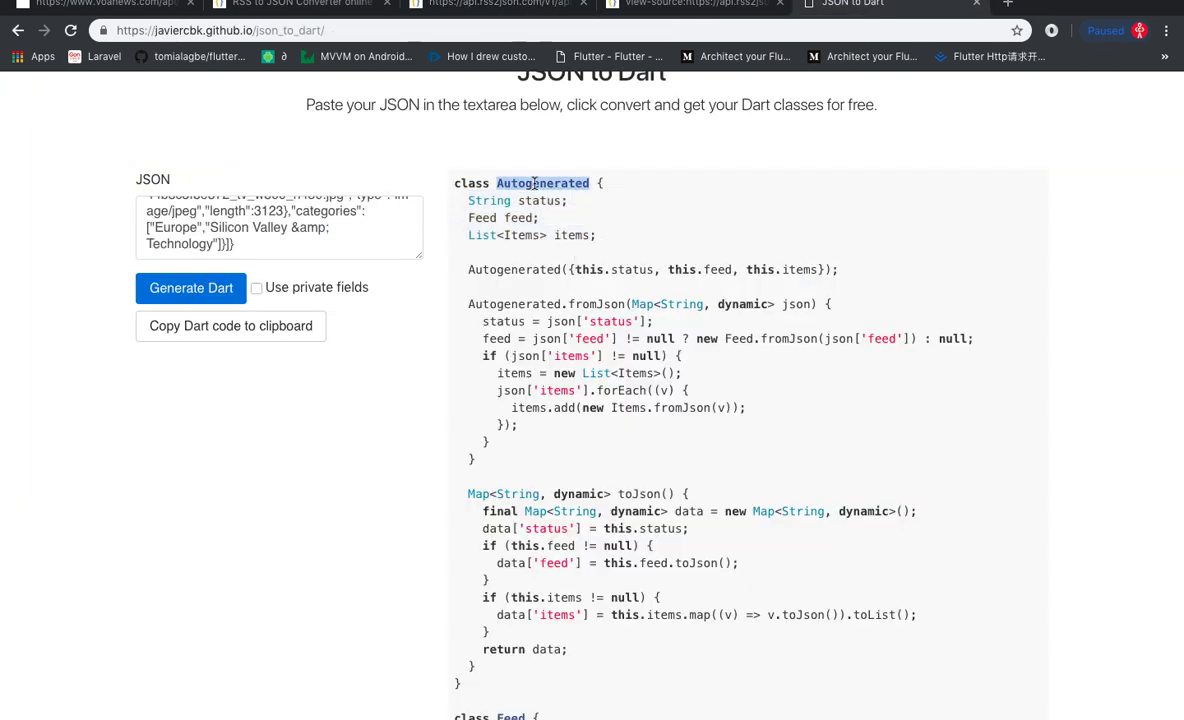
double_click(561, 235)
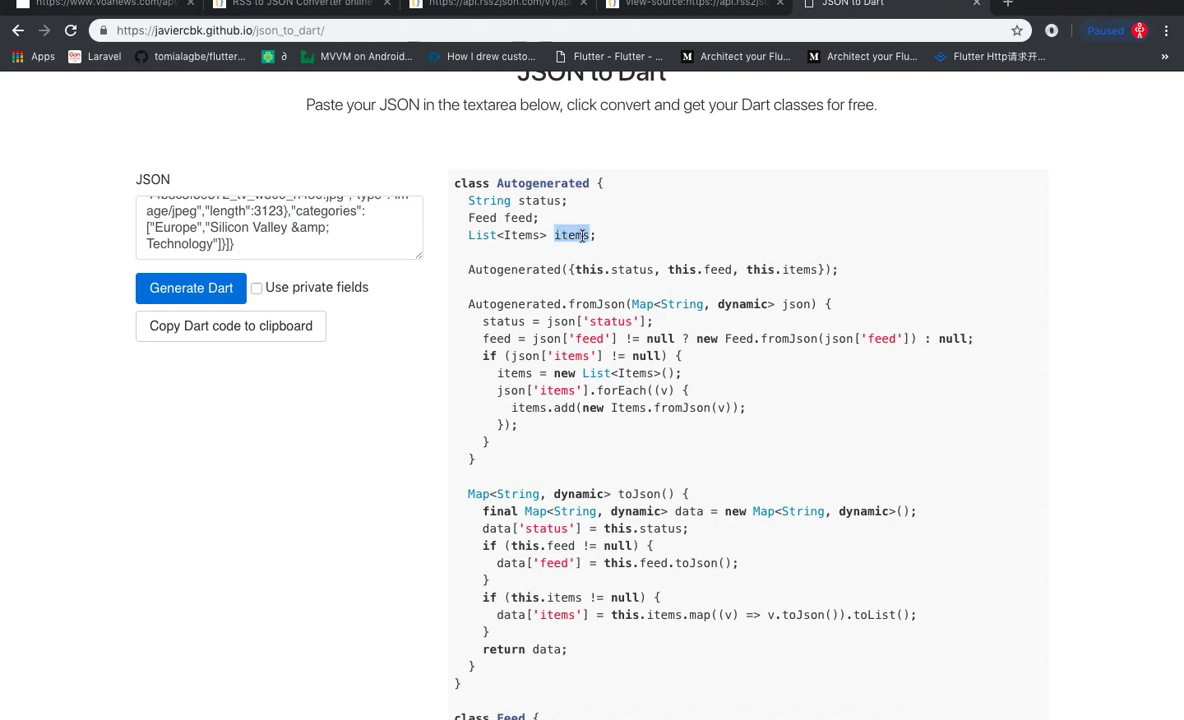
double_click(520, 235)
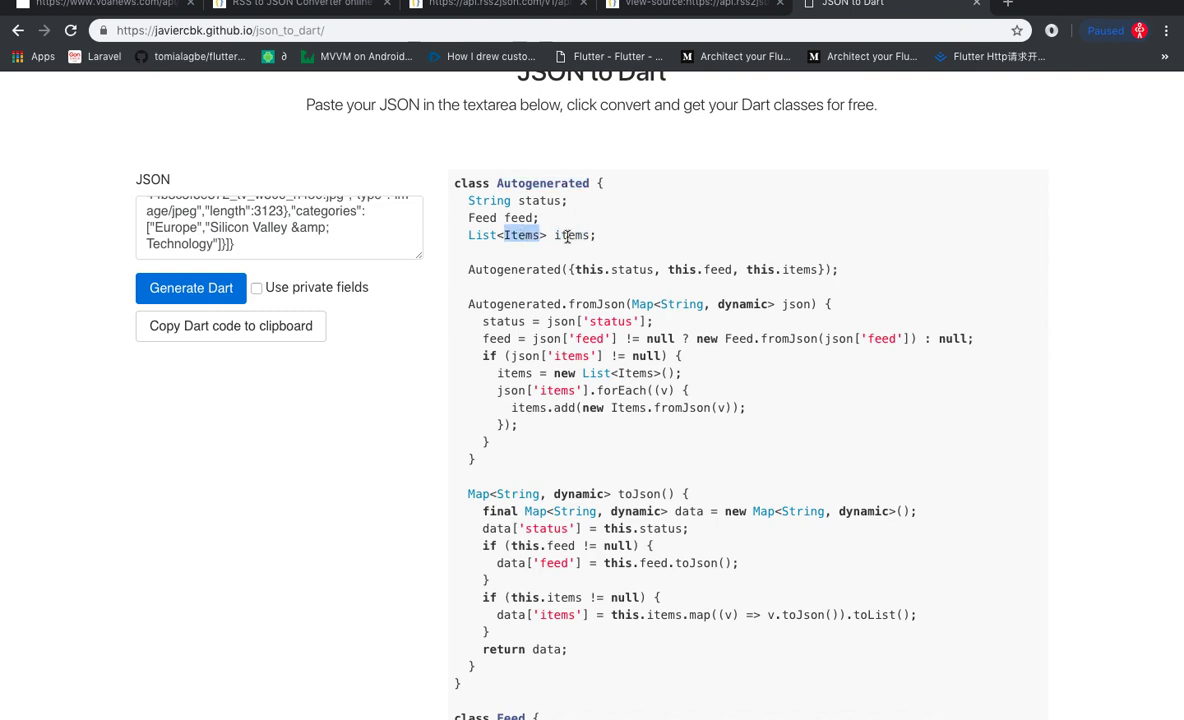
key("ctrl+Left")
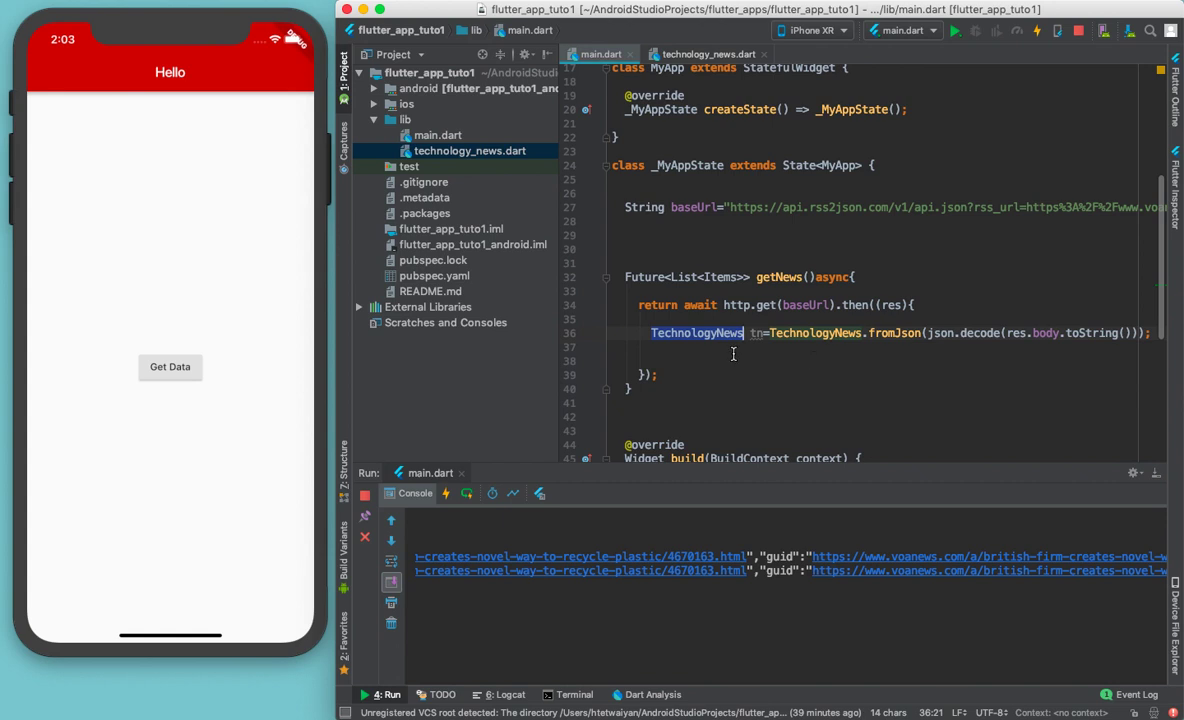
Step: Add a line after the parse statement returning tn.items from the TechnologyNews object
left_click(733, 354)
key("Return")
type("return ")
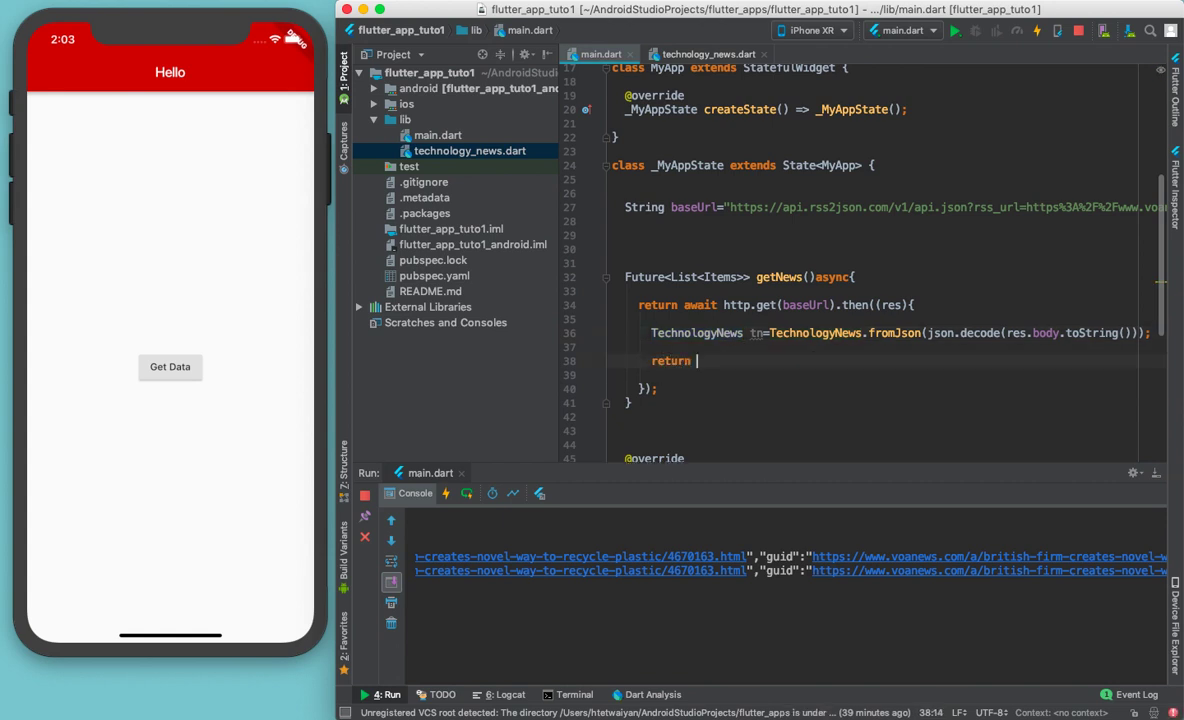
type("tn.")
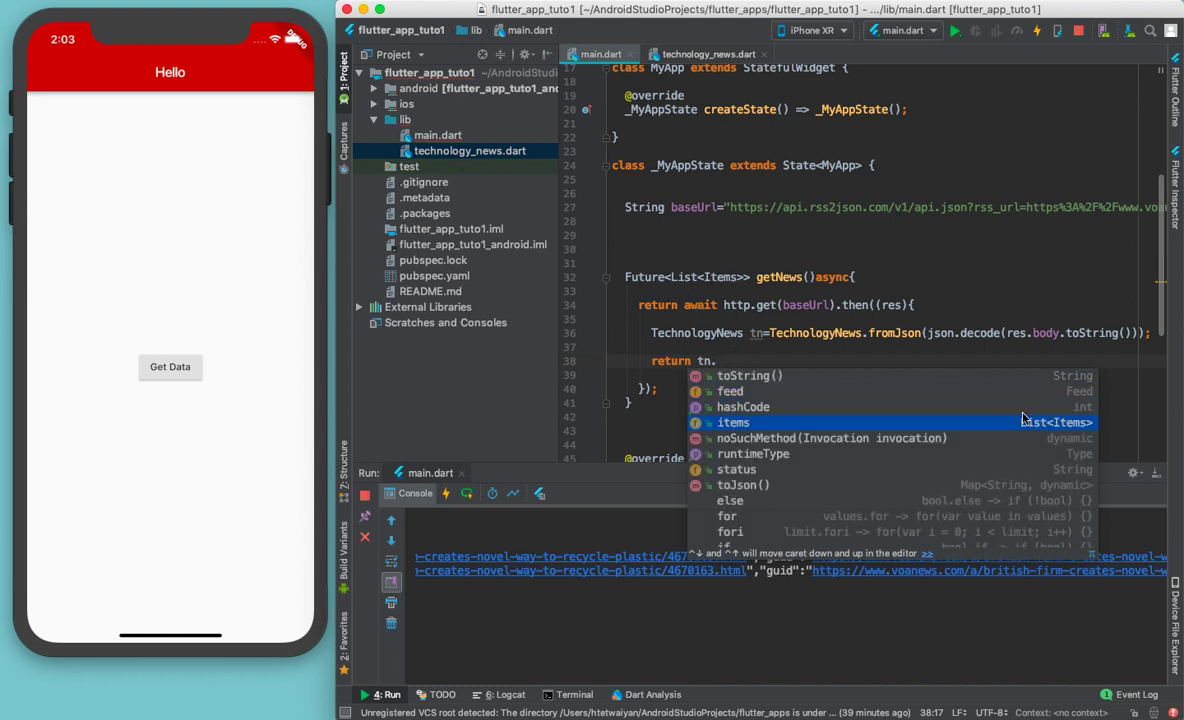
key("Return")
type(";")
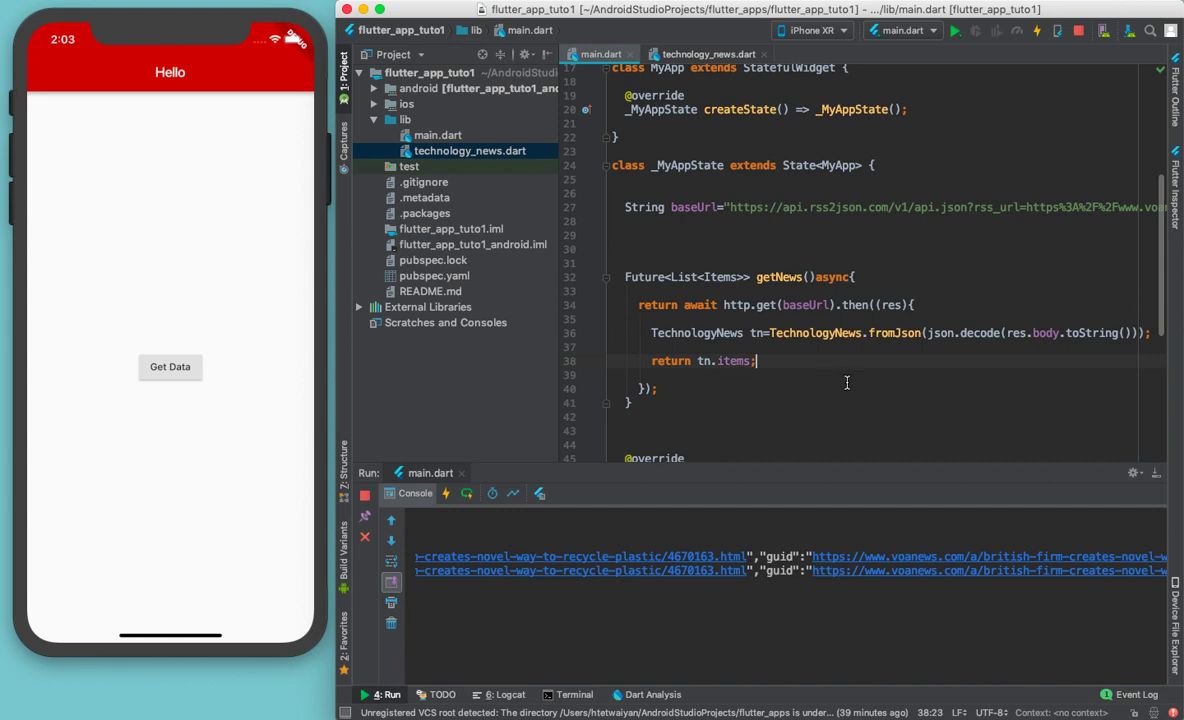
scroll(776, 352, "down", 2)
scroll(776, 352, "down", 2)
scroll(776, 352, "down", 2)
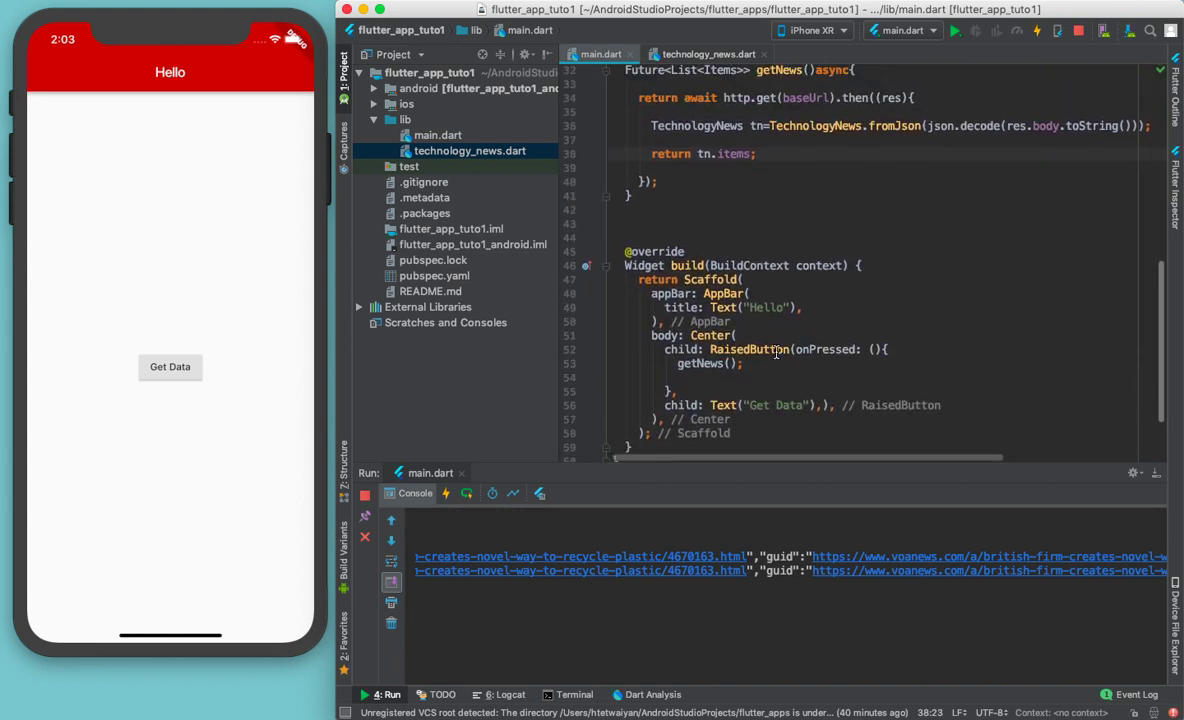
scroll(776, 352, "up", 1)
scroll(776, 352, "up", 1)
scroll(776, 352, "up", 3)
scroll(776, 352, "down", 3)
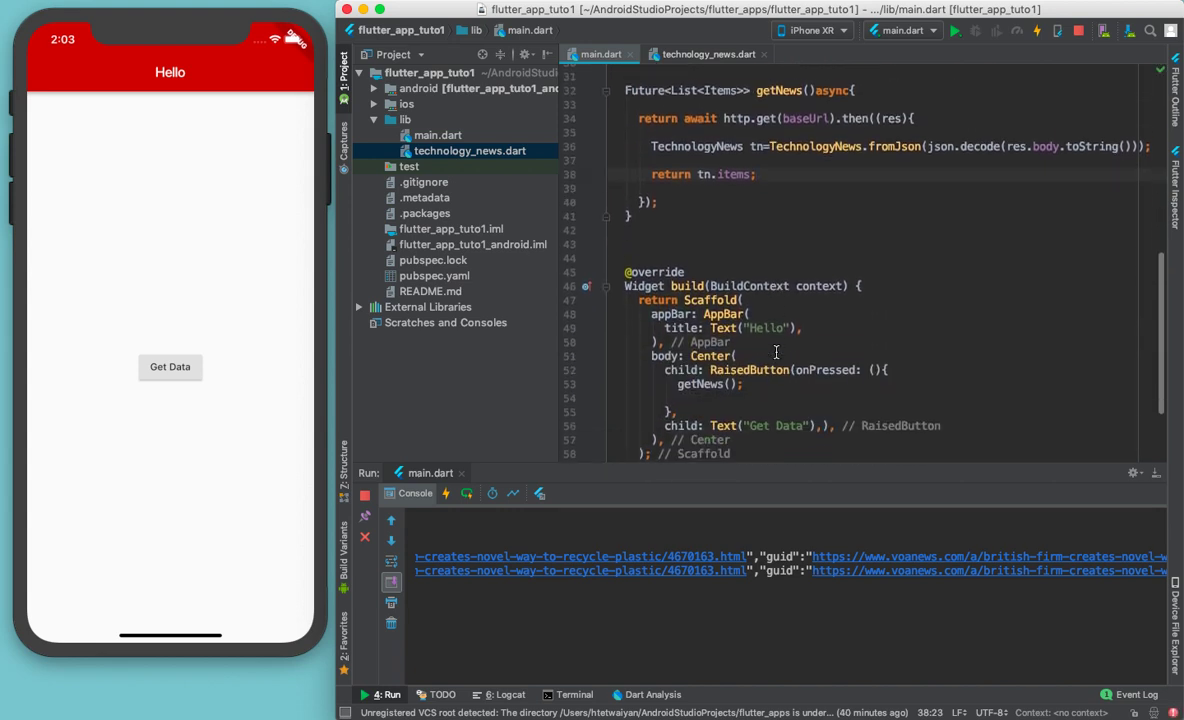
scroll(776, 352, "down", 2)
scroll(776, 352, "up", 3)
scroll(776, 352, "down", 4)
scroll(776, 352, "up", 2)
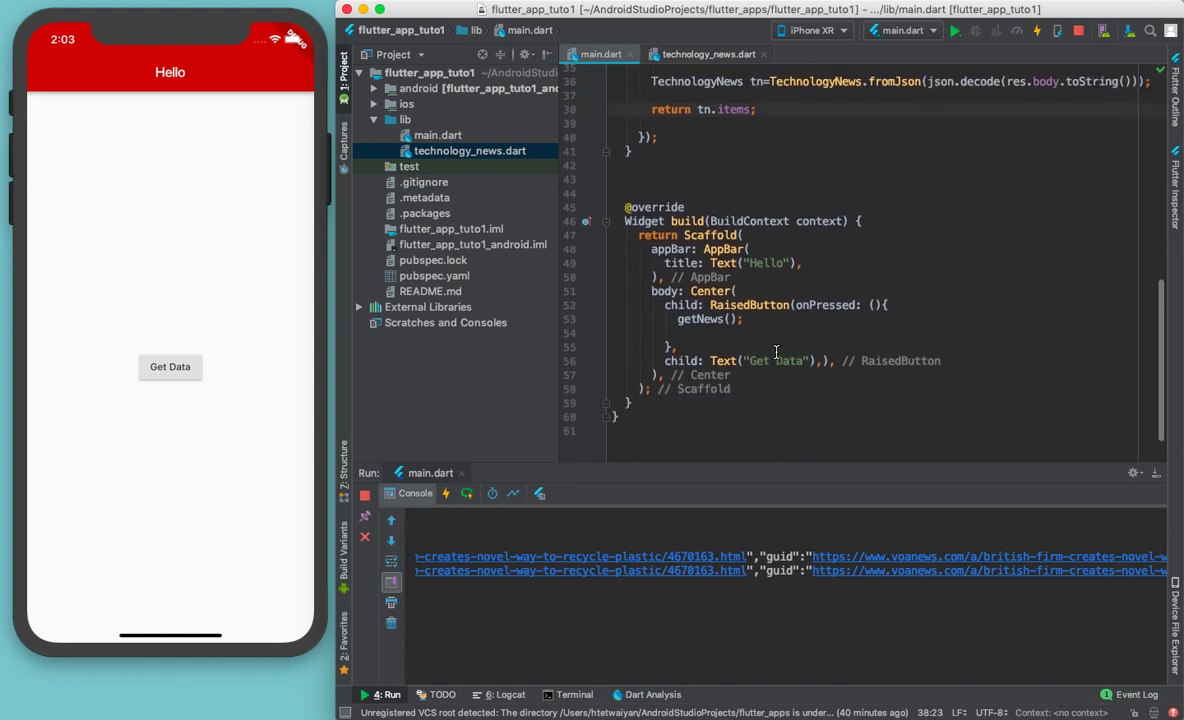
scroll(776, 352, "up", 1)
scroll(776, 352, "up", 2)
scroll(776, 352, "up", 1)
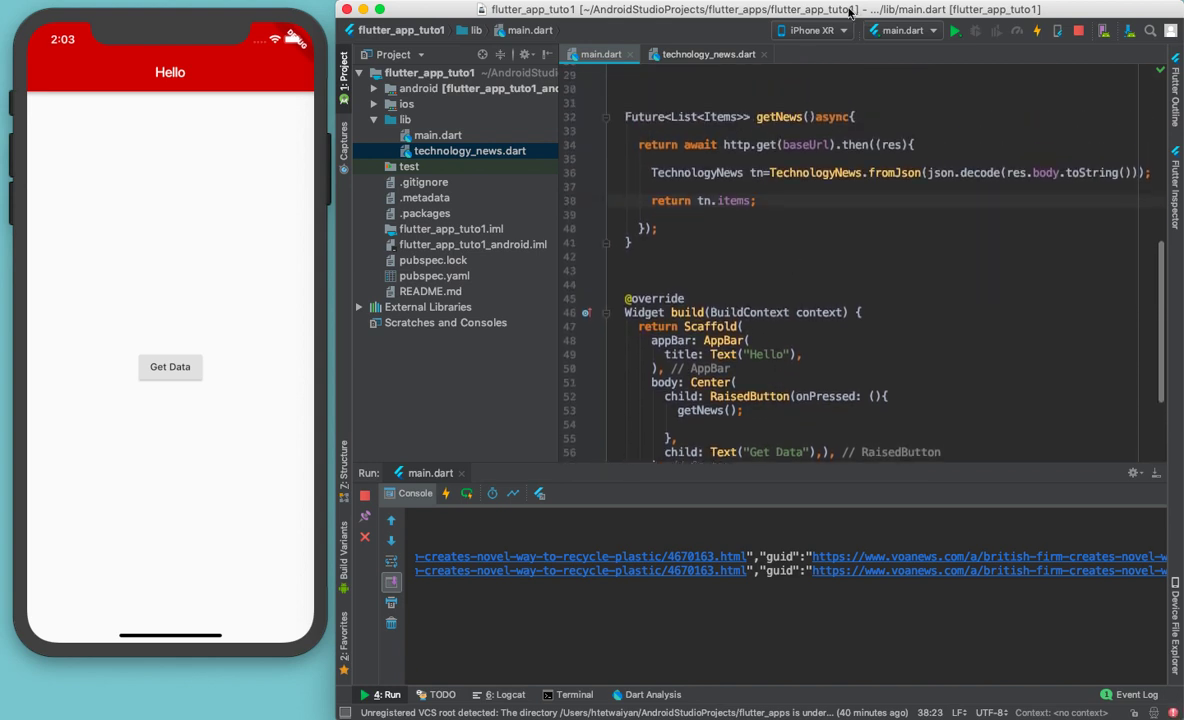